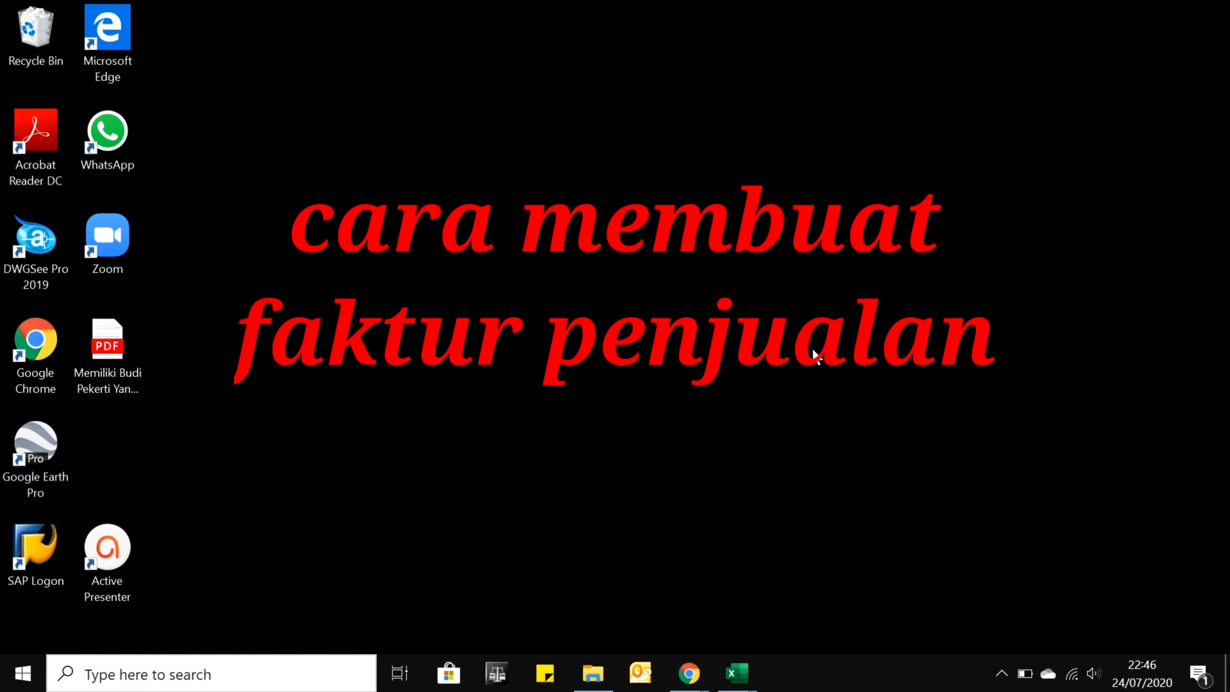
Switch to Excel and bring up the faktur penjualan.xlsx workbook.
mouse_move(742, 686)
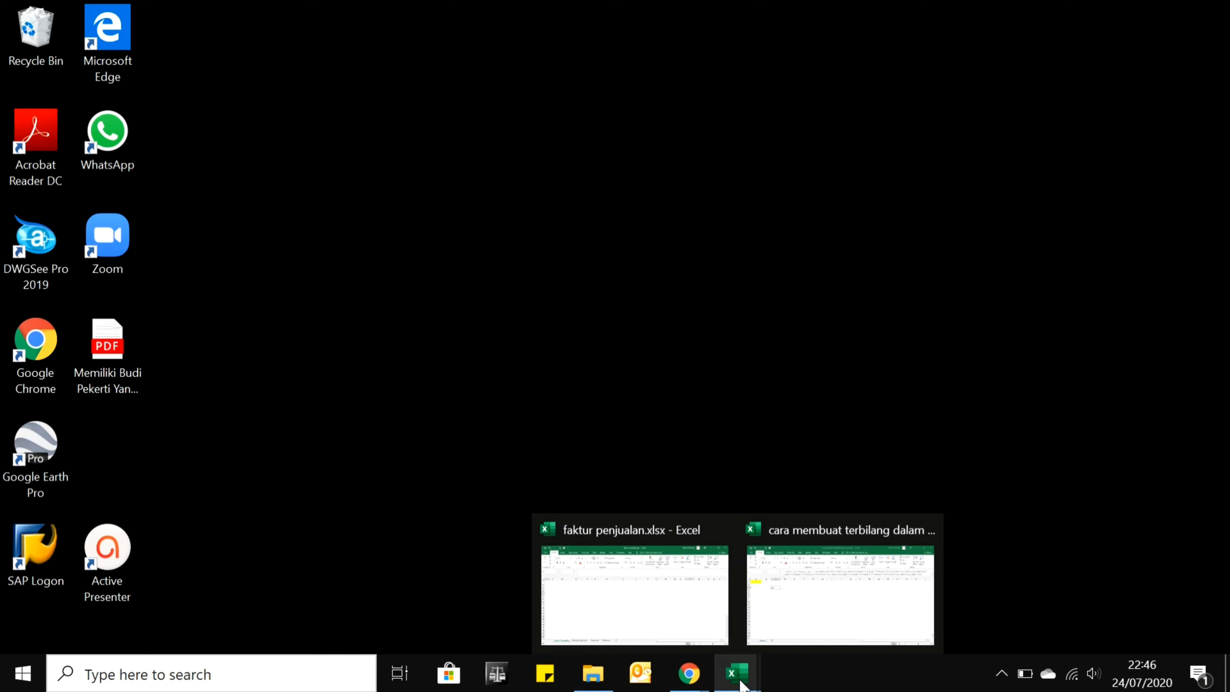
click(674, 623)
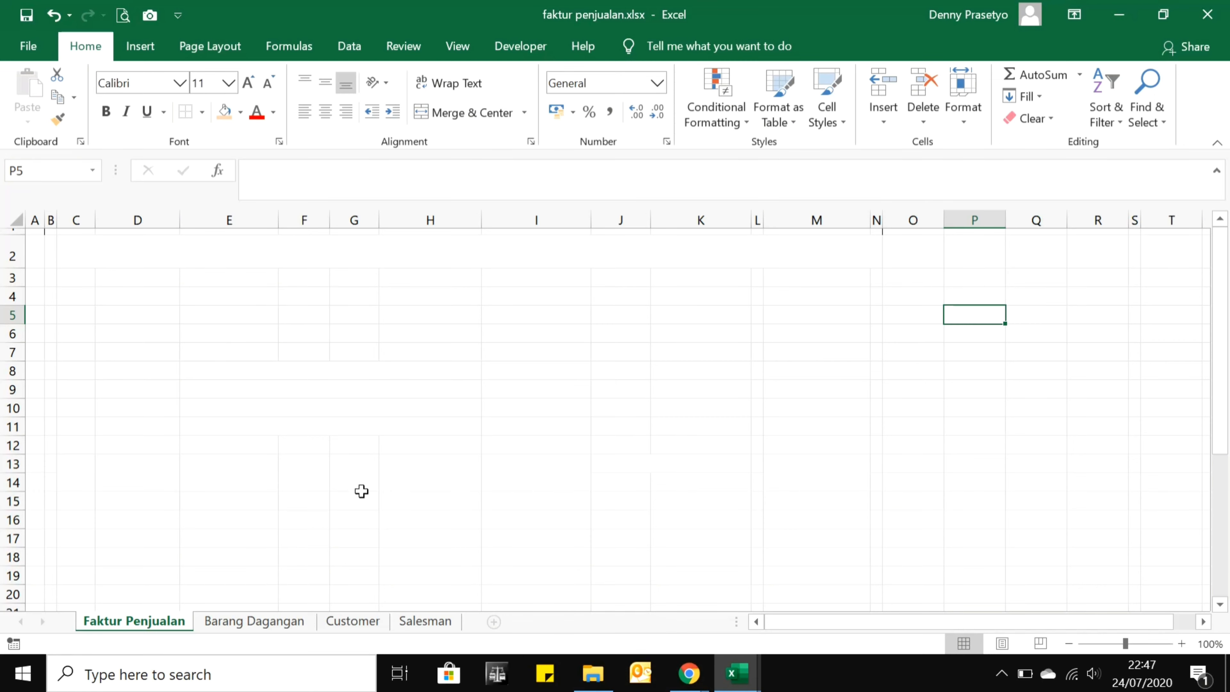
Look through the tables on the Barang Dagangan, Customer and Salesman sheets, and return to the Faktur Penjualan sheet.
click(283, 622)
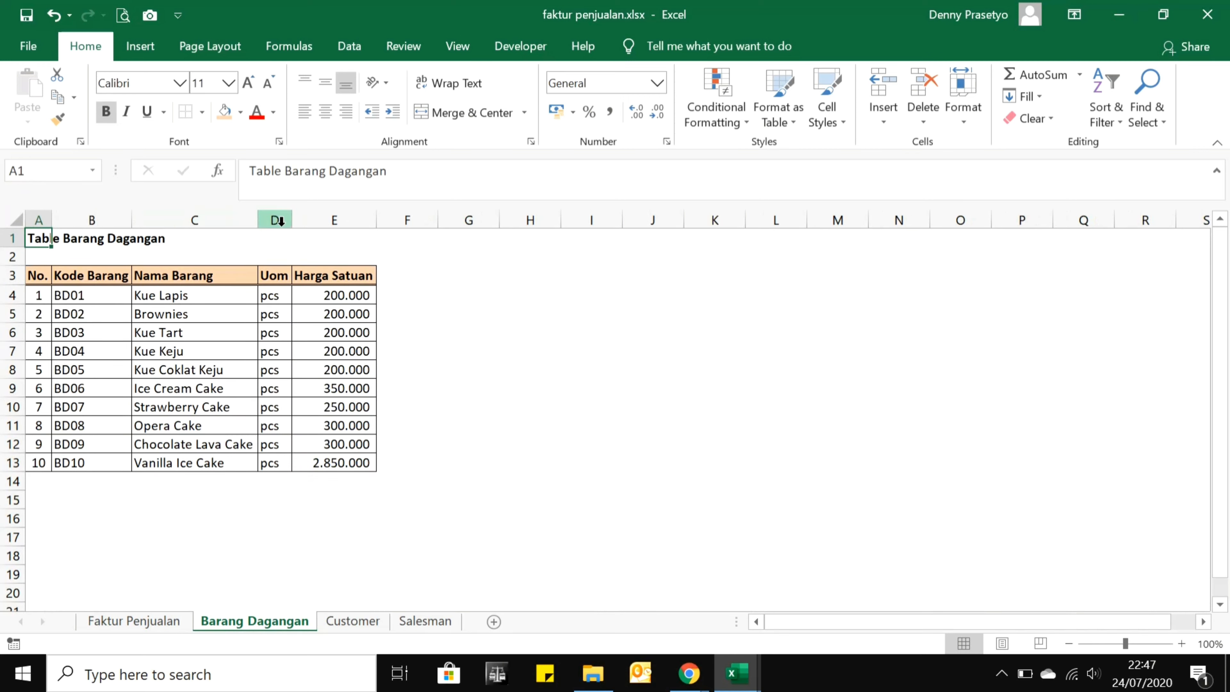
click(362, 623)
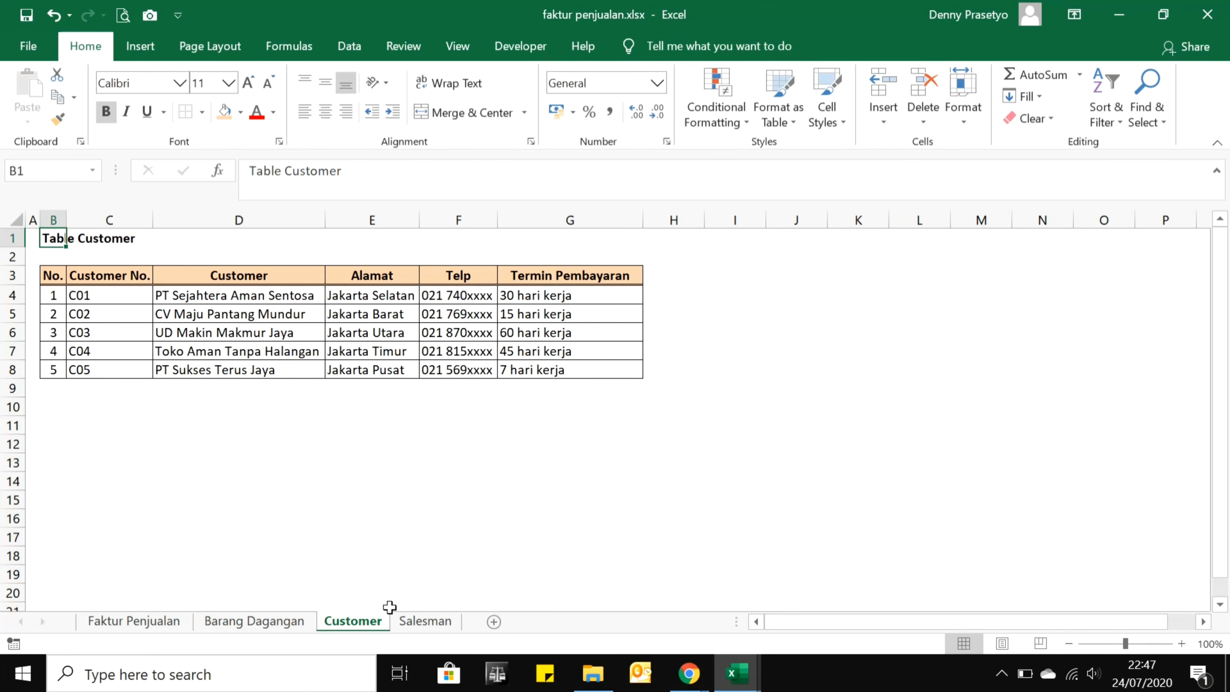
click(423, 622)
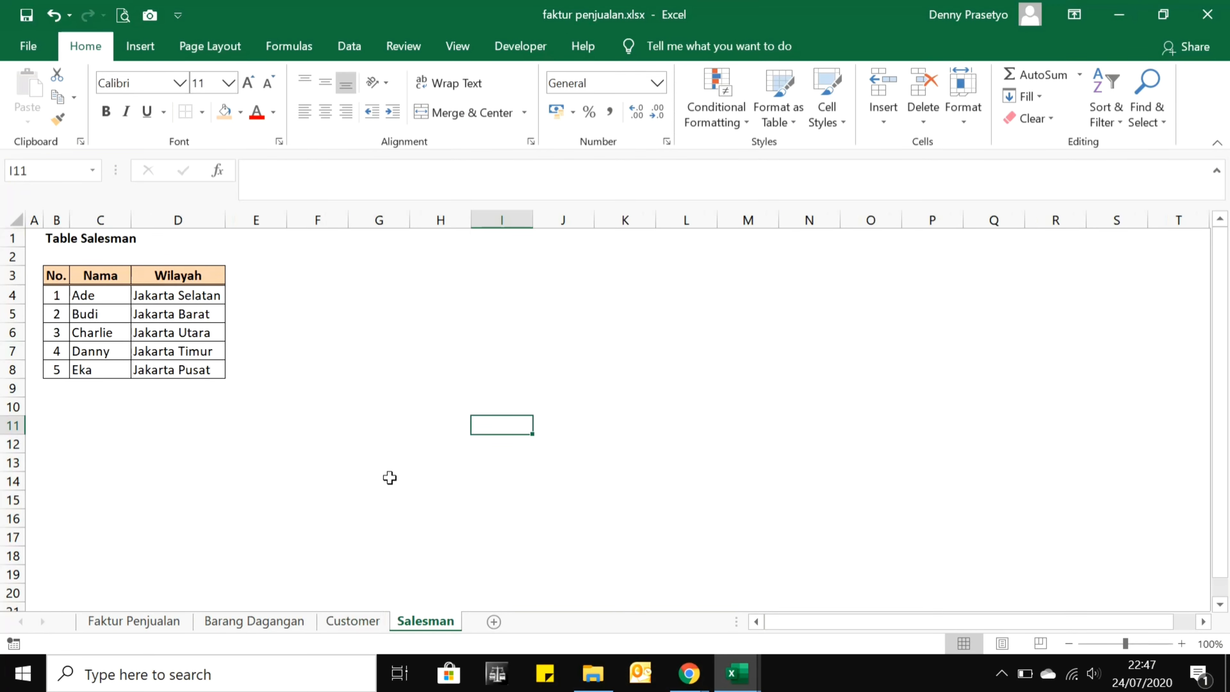
click(146, 625)
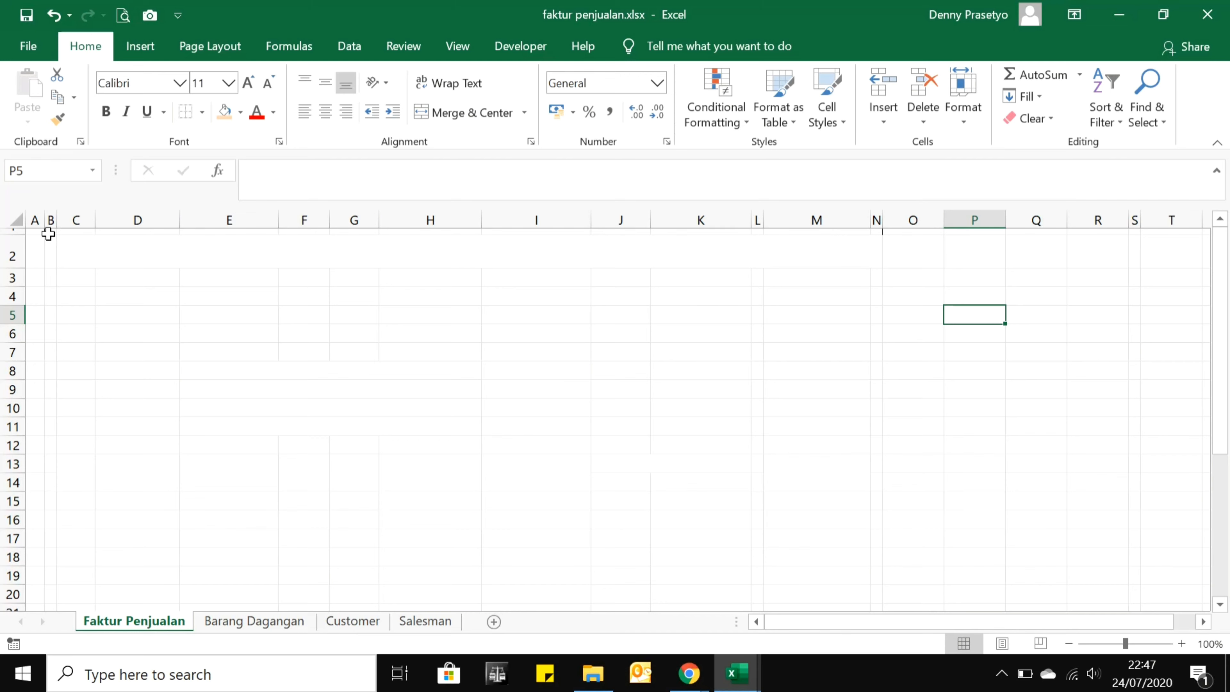
Apply Outside Borders around the range B1:N34 on the Faktur Penjualan sheet to frame the invoice area.
drag(47, 232, 261, 499)
scroll(440, 381, down, 3)
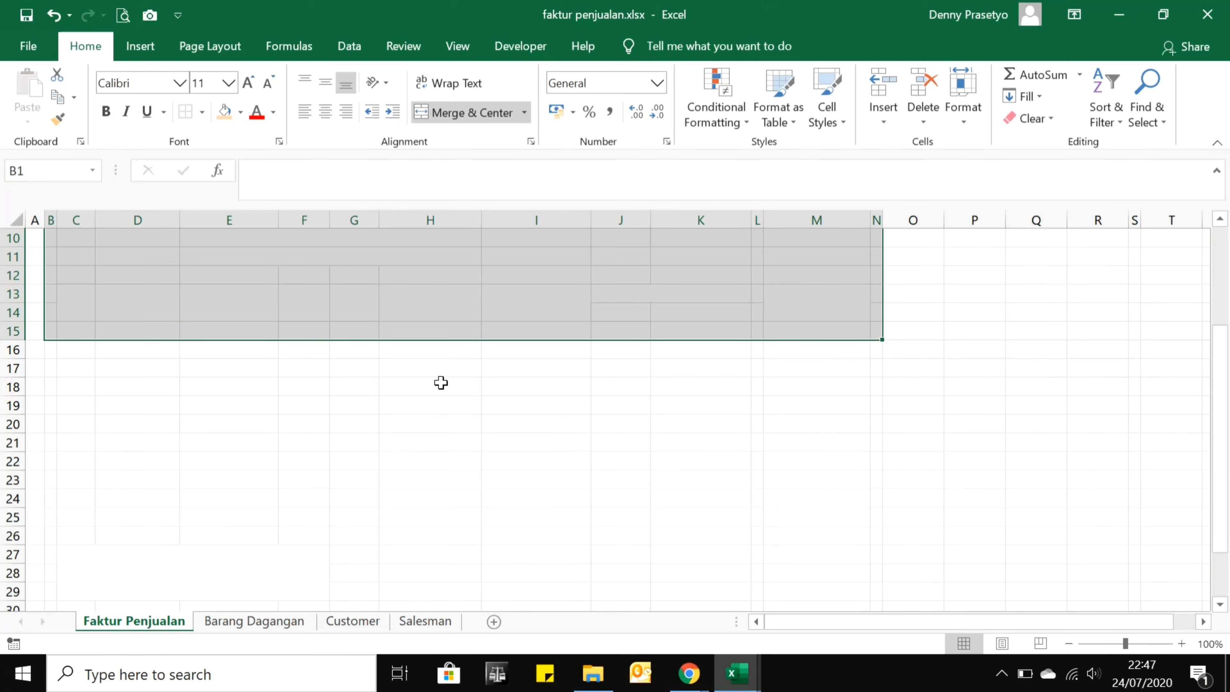
scroll(453, 376, up, 3)
scroll(460, 375, down, 6)
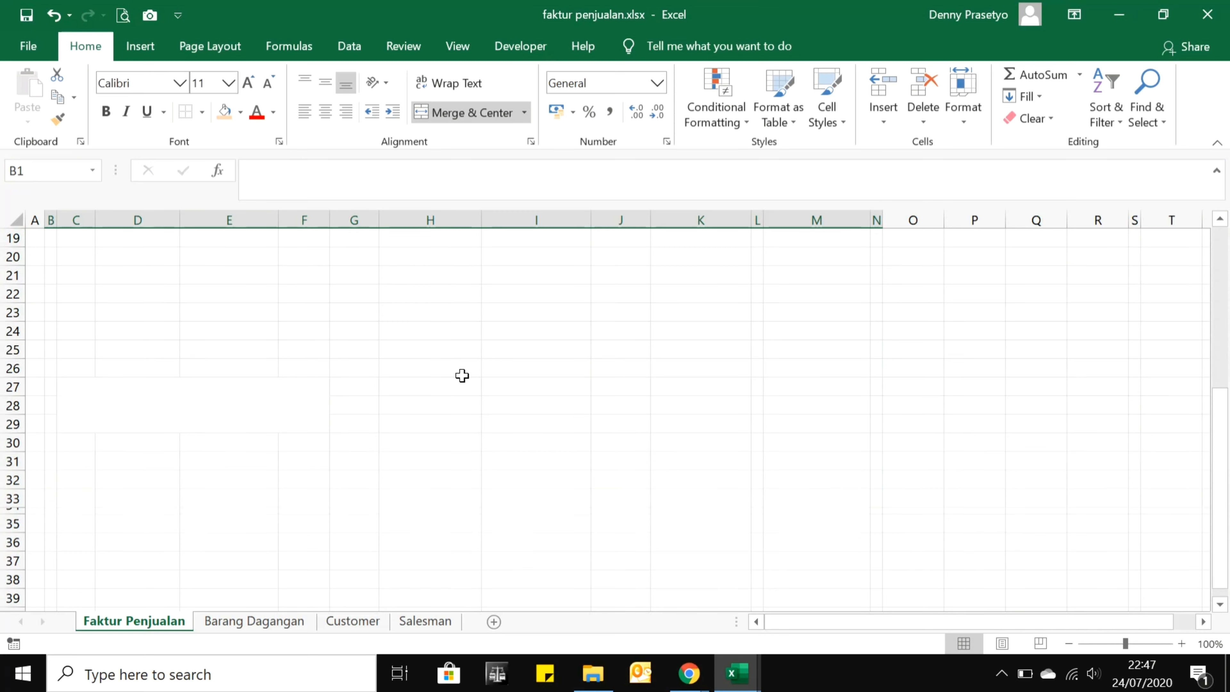
scroll(462, 376, down, 1)
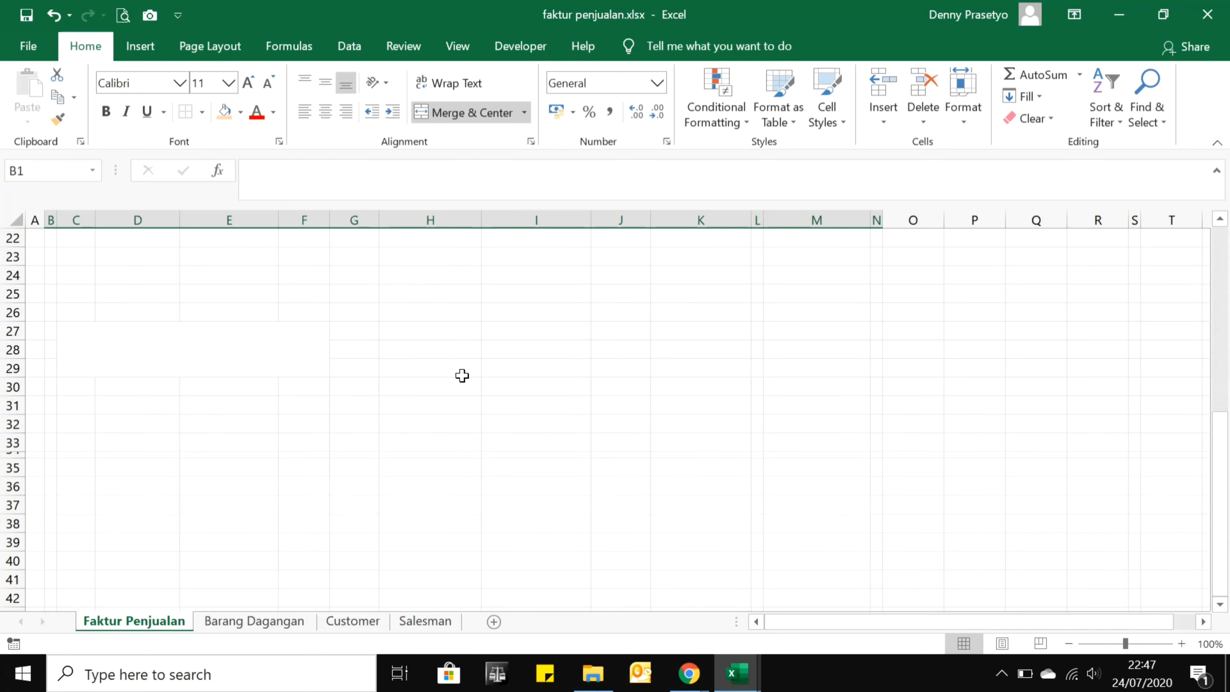
key(shift+Down)
key(shift+Down)
key(shift+Down)
key(shift+Down)
key(shift+Down)
key(shift+Down)
key(shift+Down)
key(shift+Down)
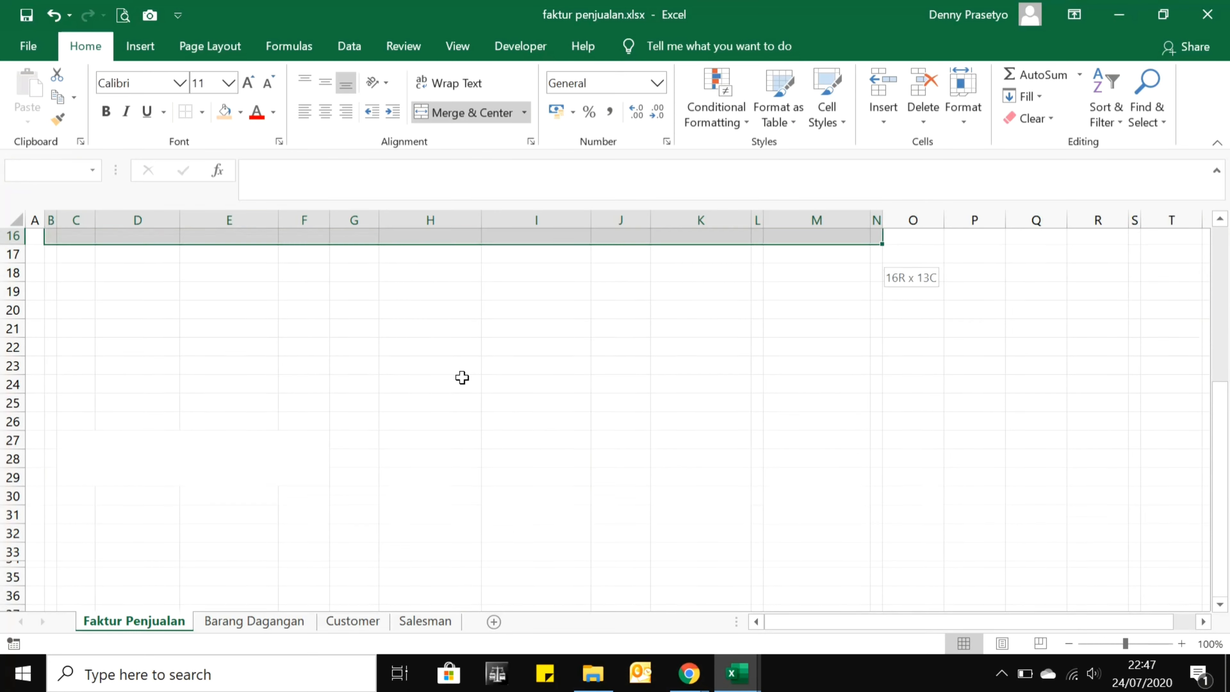
key(shift+Down)
key(shift+Down)
key(shift+Down)
key(shift+Down)
key(shift+Down)
key(shift+Down)
key(shift+Down)
key(shift+Down)
key(shift+Down)
key(shift+Down)
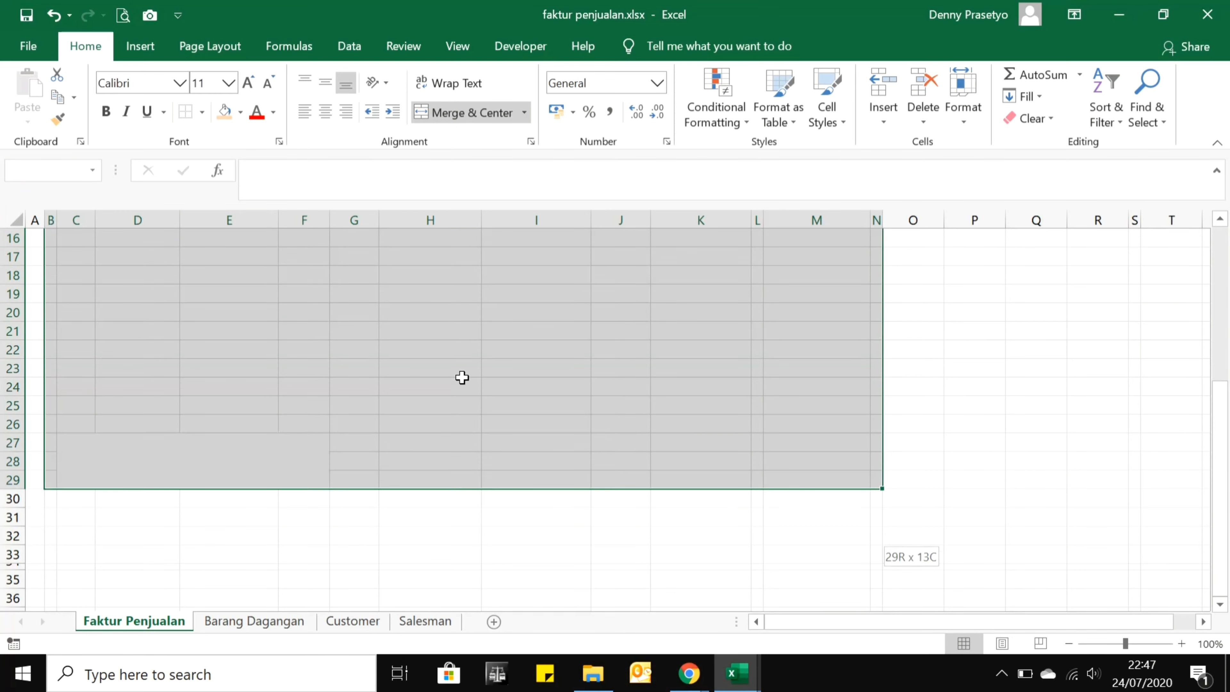
key(shift+Down)
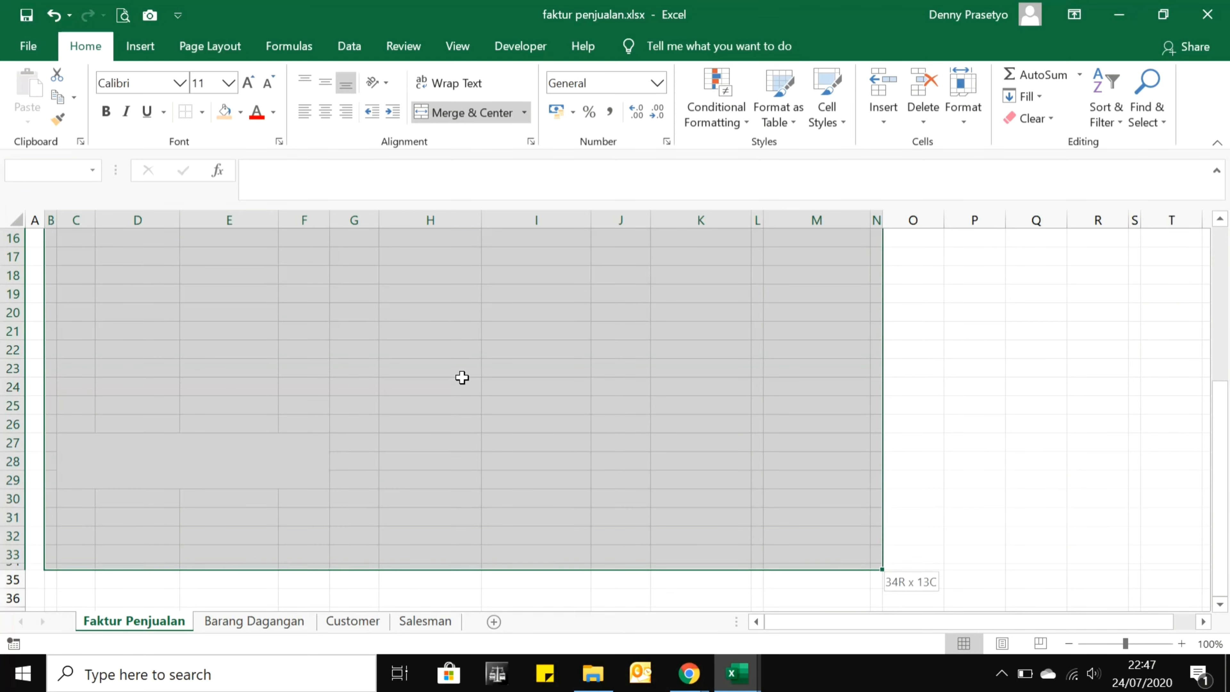
key(shift+Up)
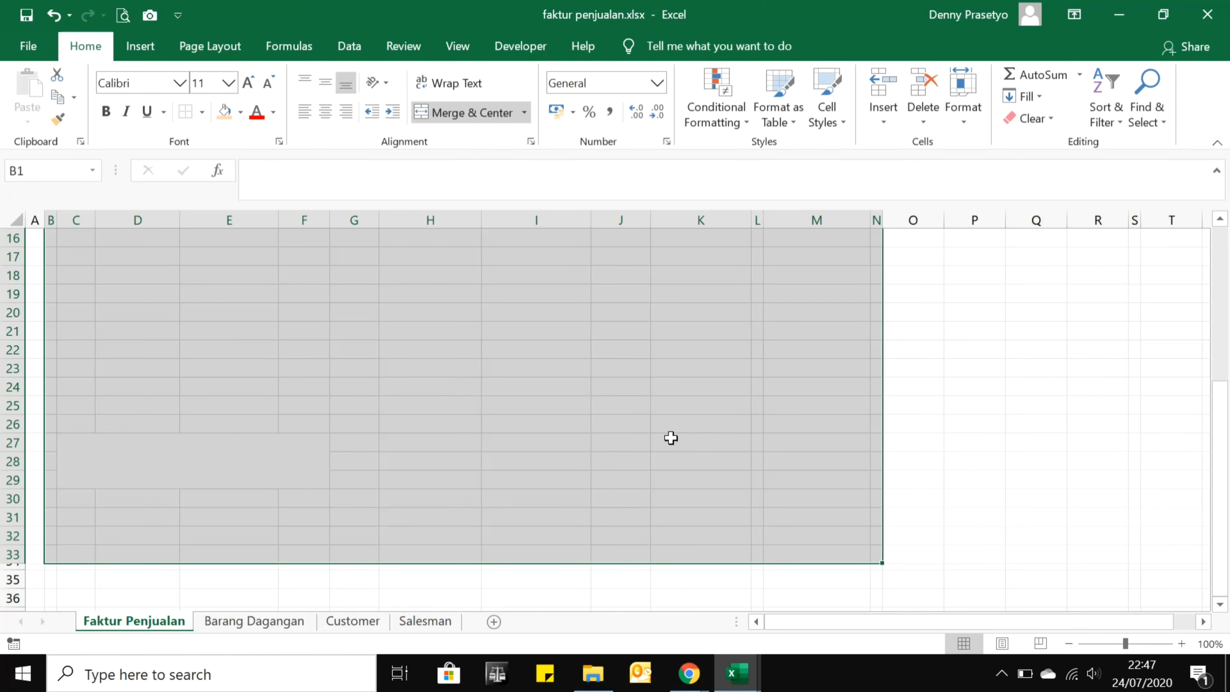
scroll(666, 439, up, 5)
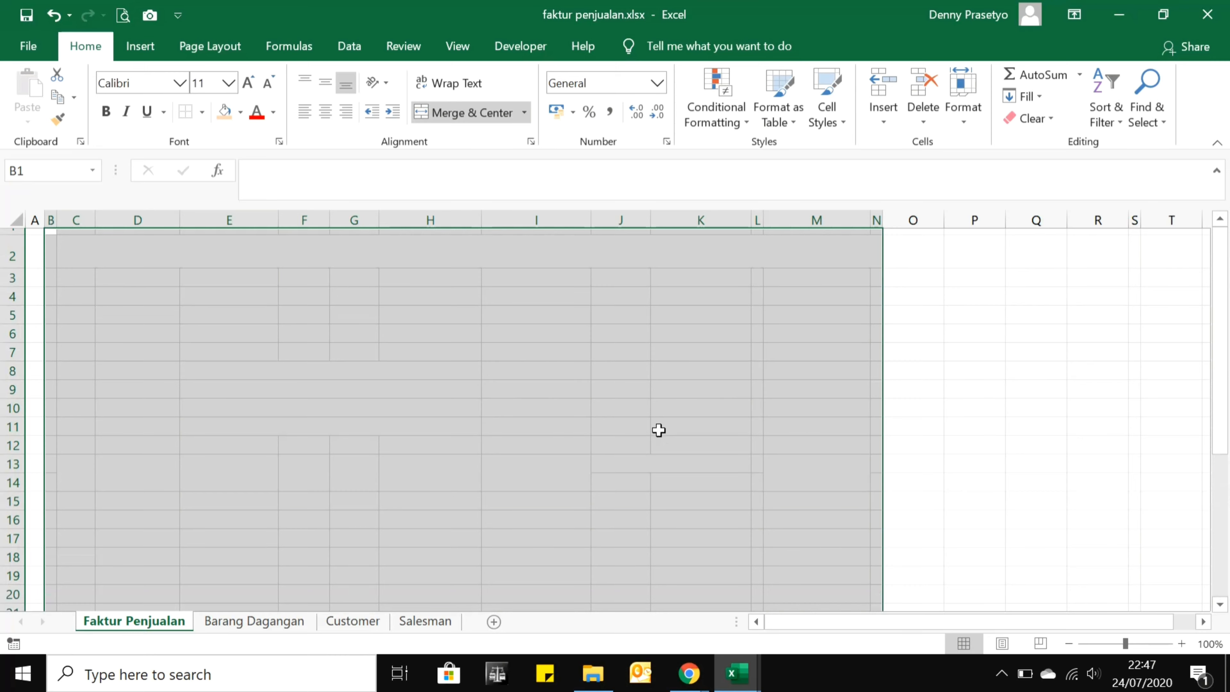
scroll(658, 430, down, 5)
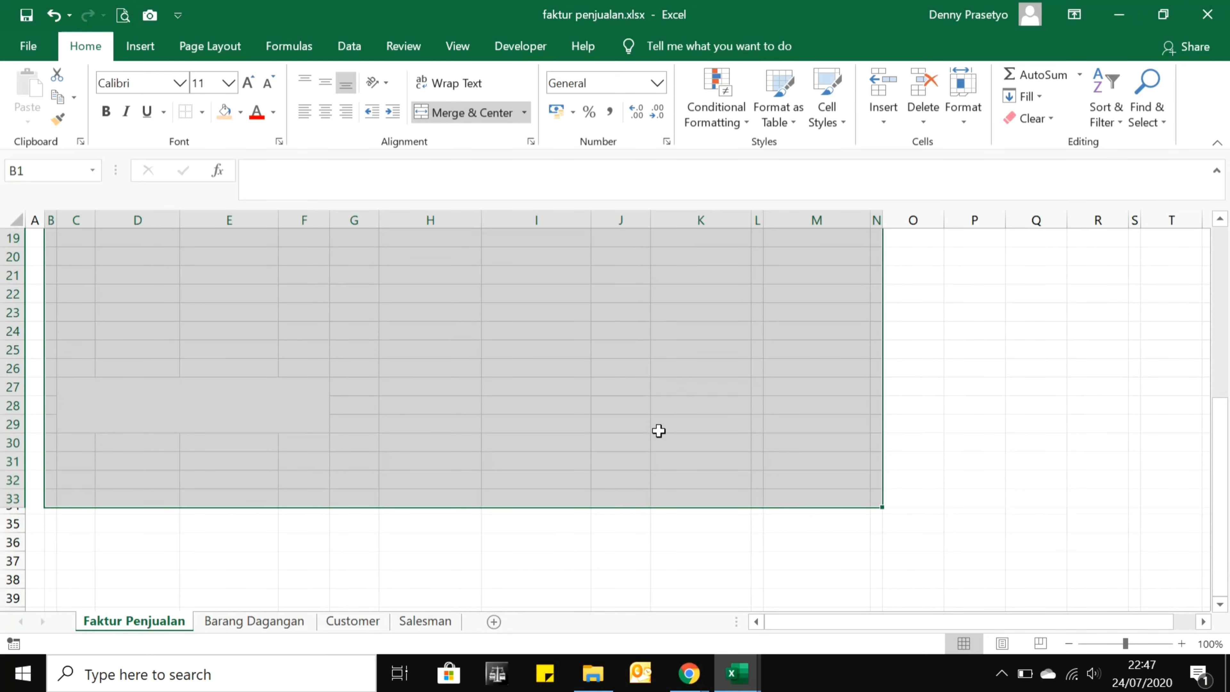
key(shift+Down)
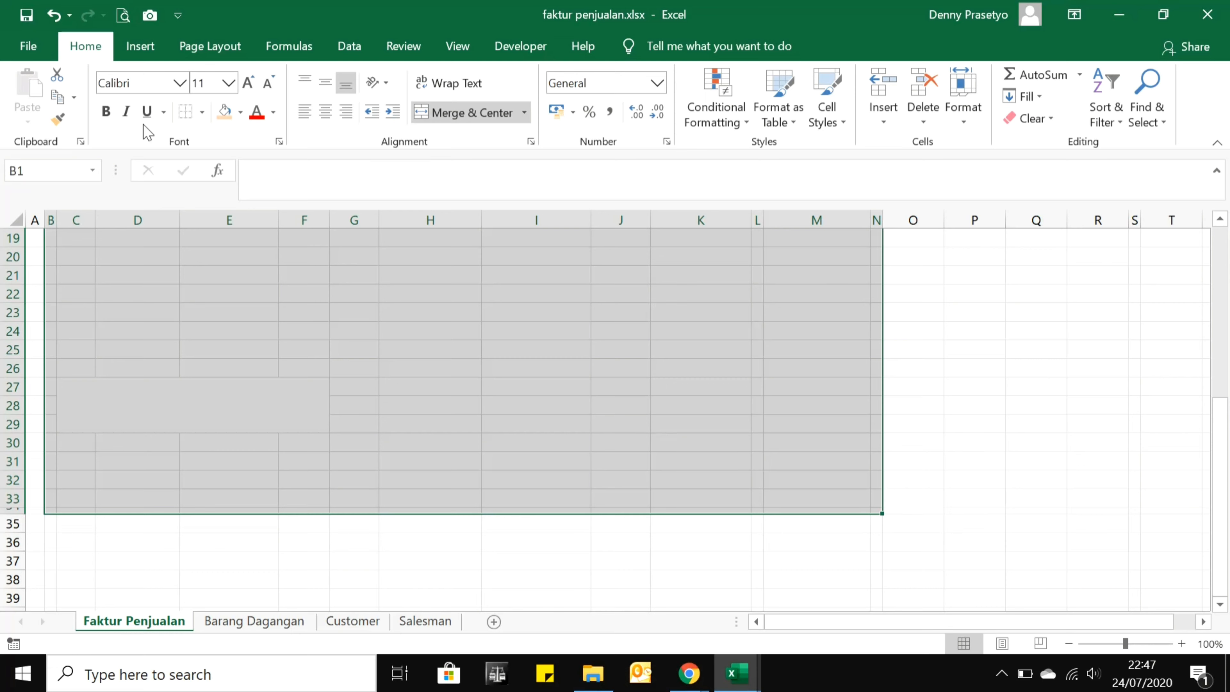
click(202, 112)
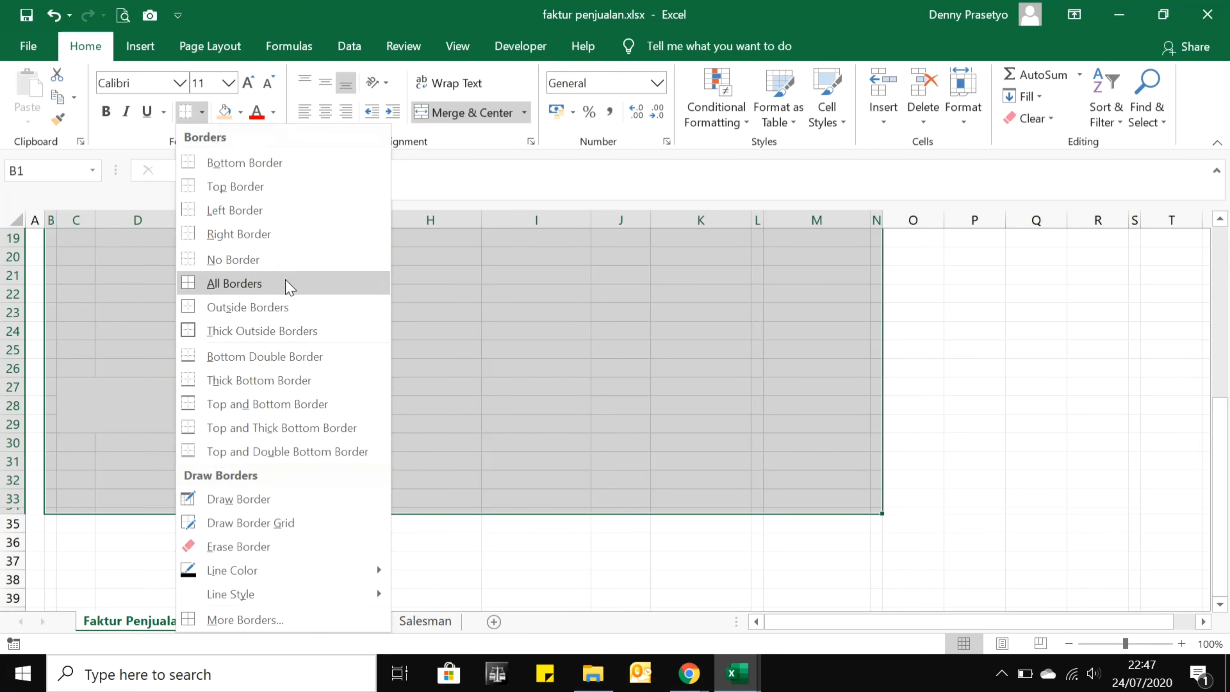
click(324, 311)
Enter the title FAKTUR PENJUALAN in the merged cell C2 across the top of the invoice frame.
scroll(341, 407, up, 6)
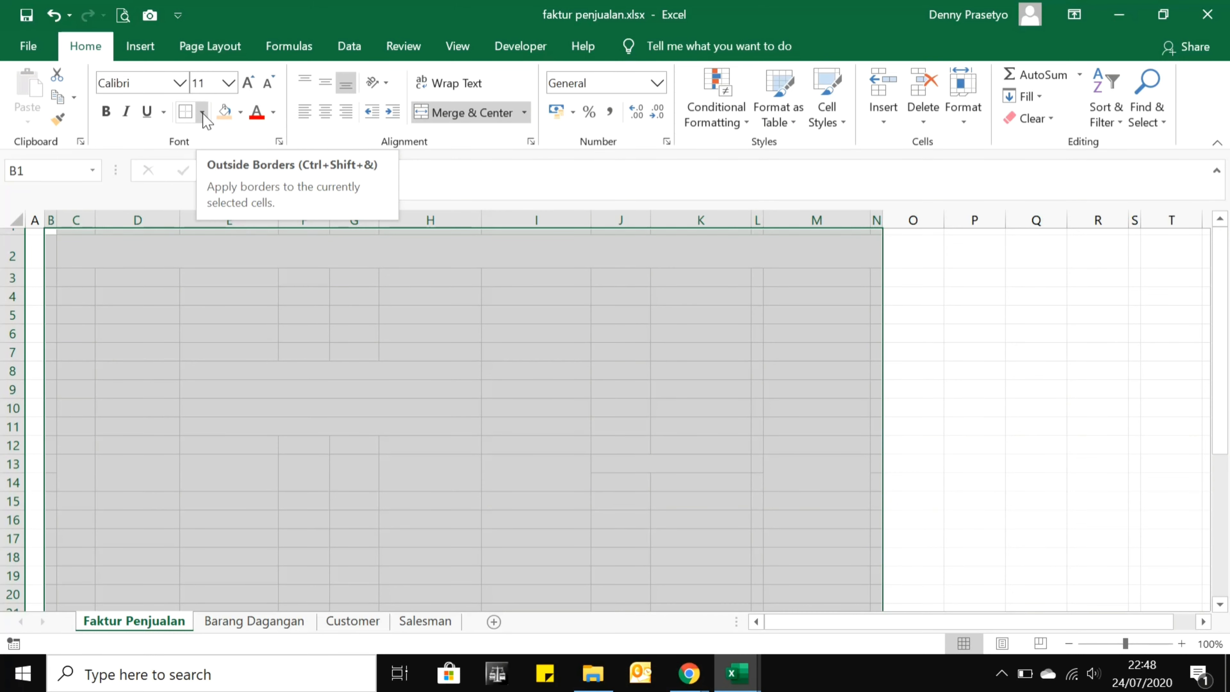
click(277, 242)
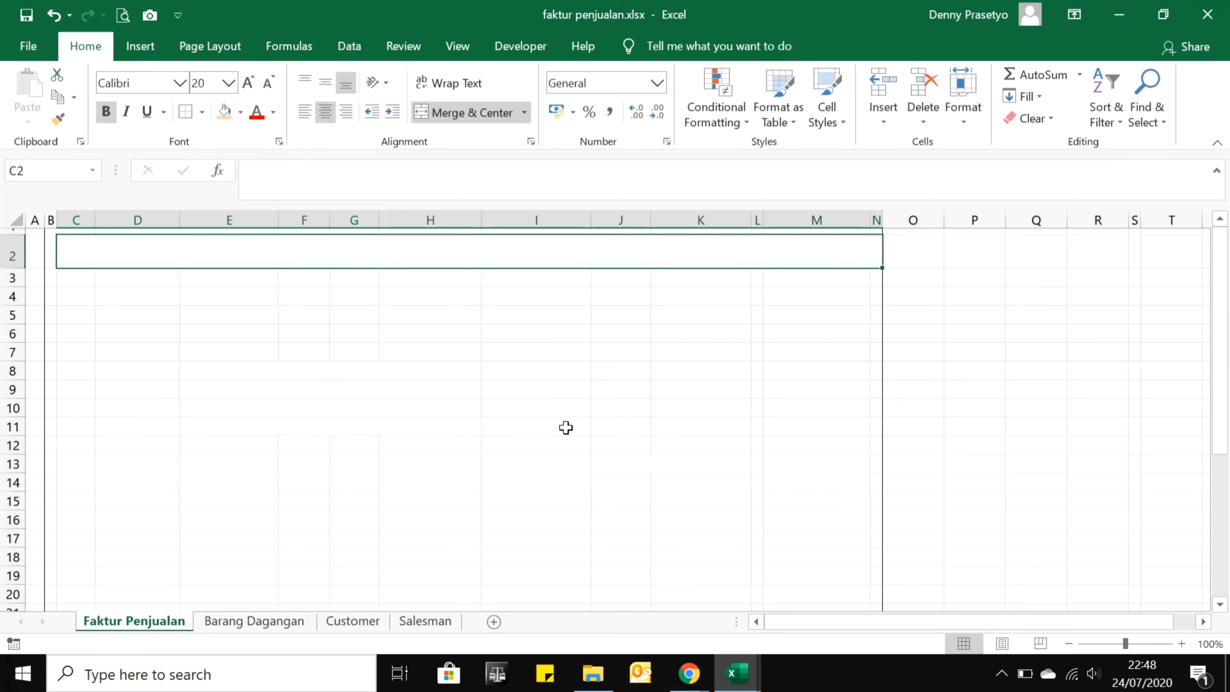
scroll(566, 427, down, 2)
scroll(565, 427, up, 2)
text(FAT)
key(BackSpace)
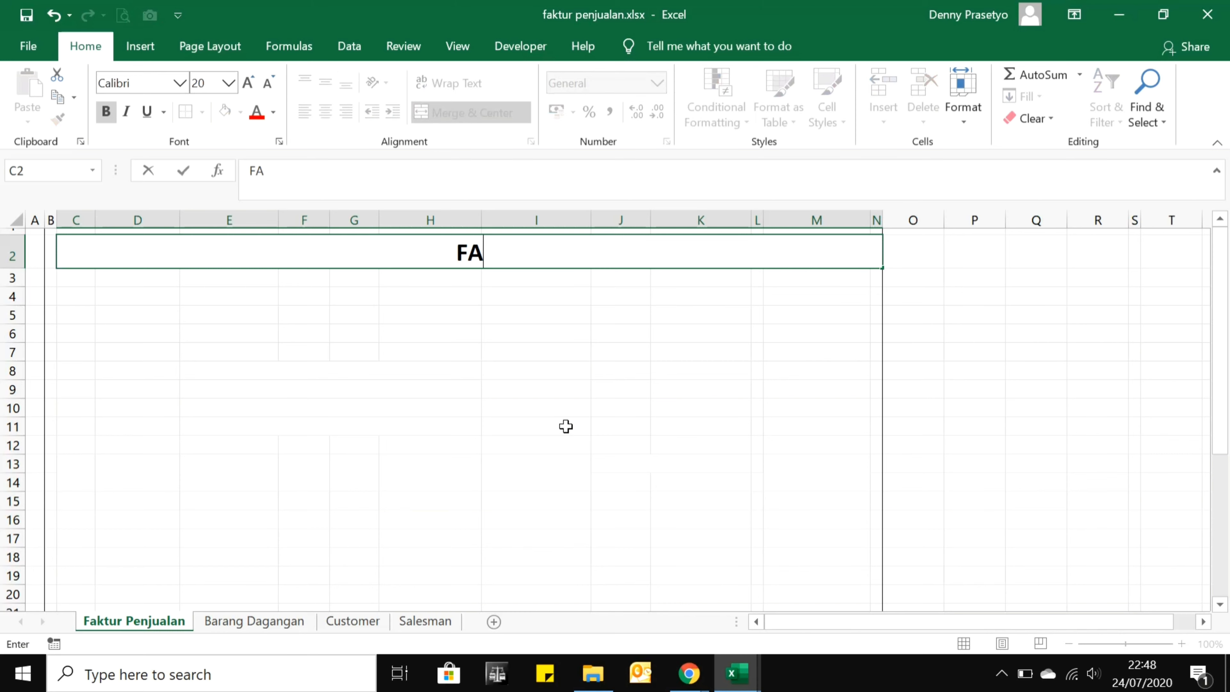
text(KTUR P)
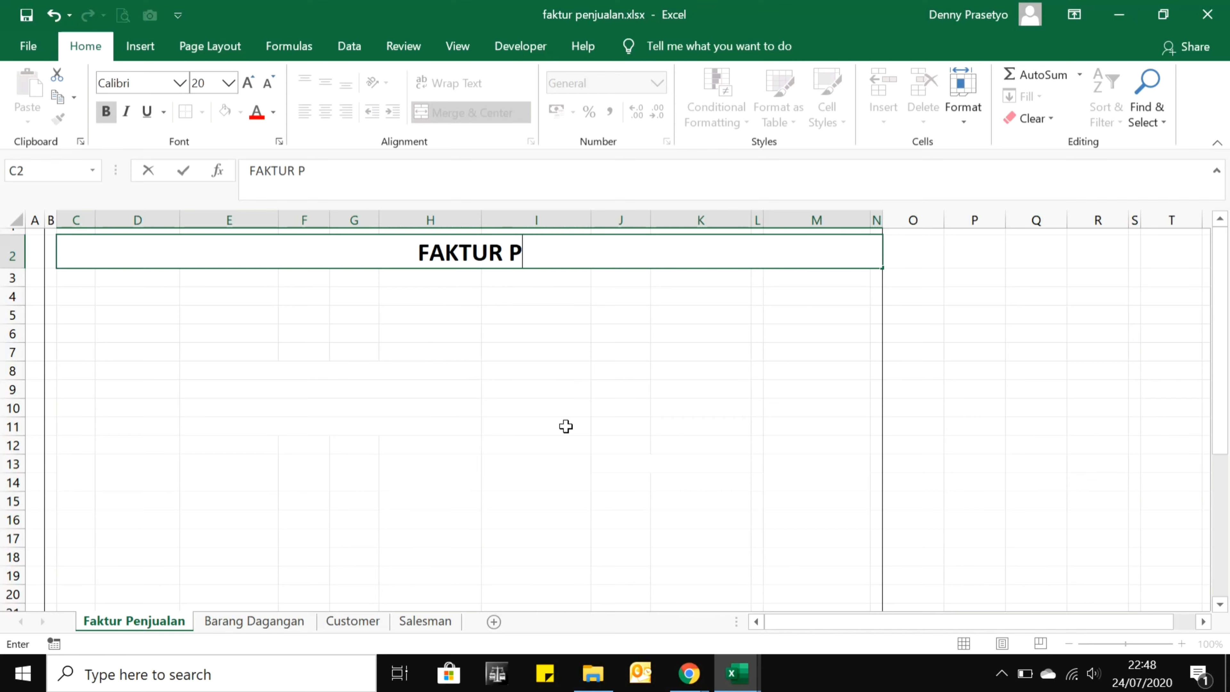
text(ENJUALA)
key(BackSpace)
text(L)
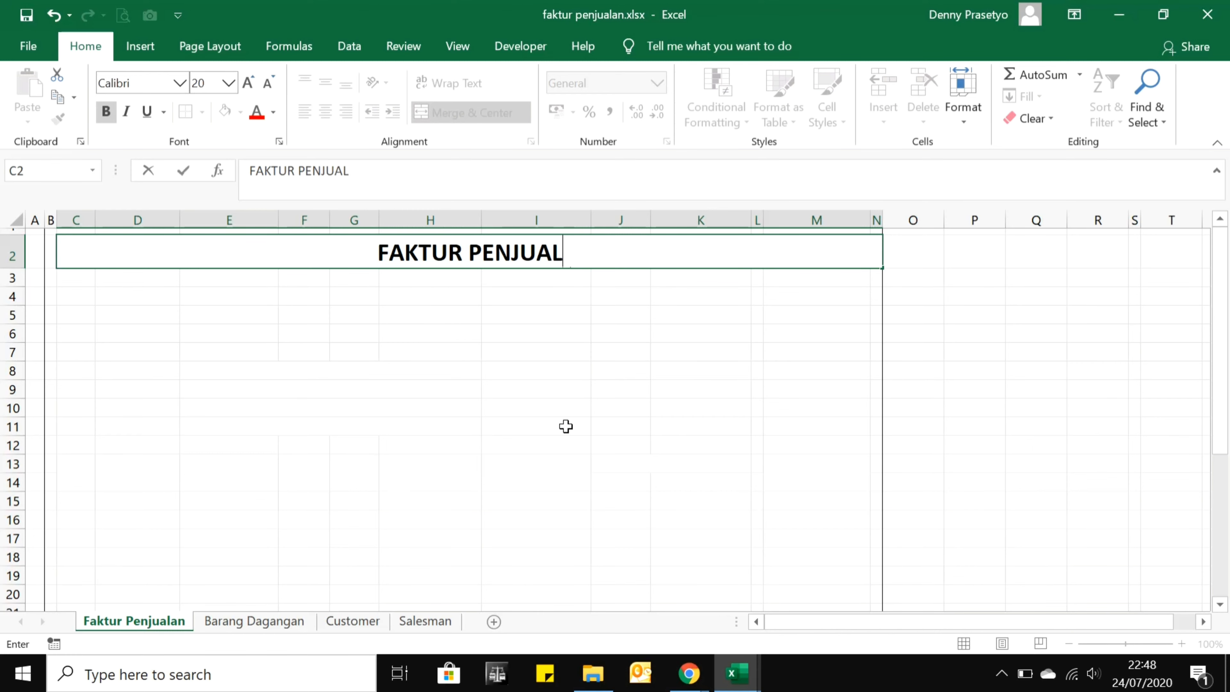
text(AN)
key(Return)
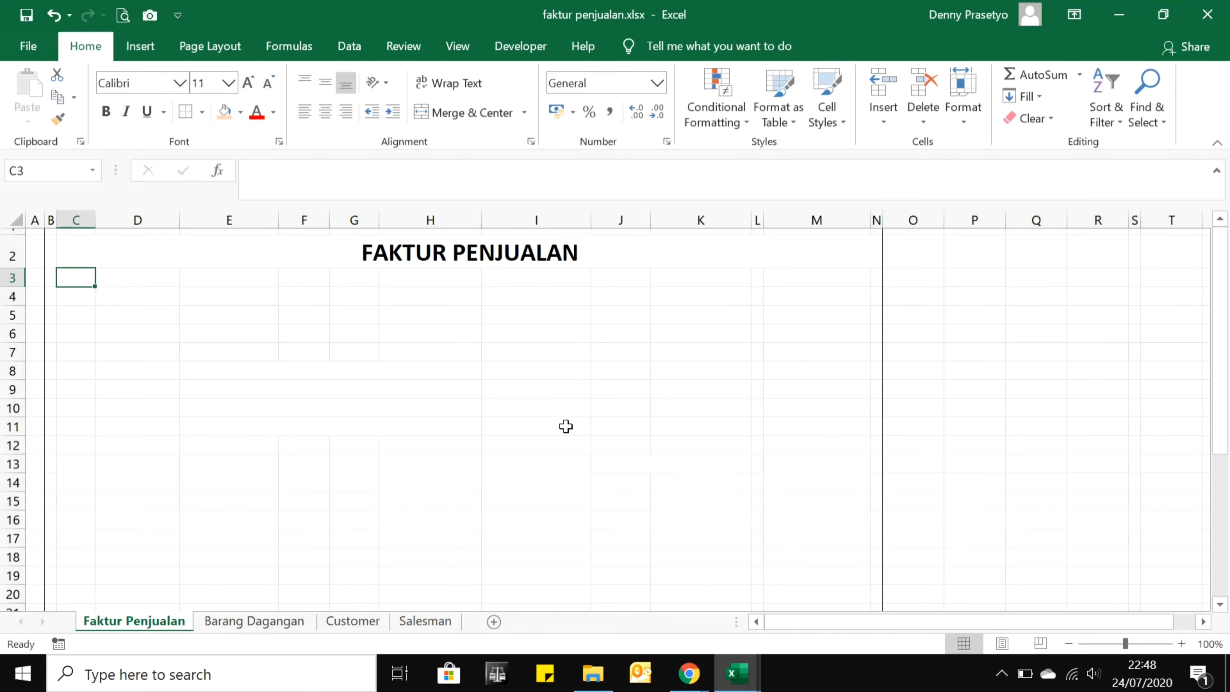
Enter the company name PT DENNY'S FAMILY TUTORIAL in cell C3 below the invoice title.
text(PT )
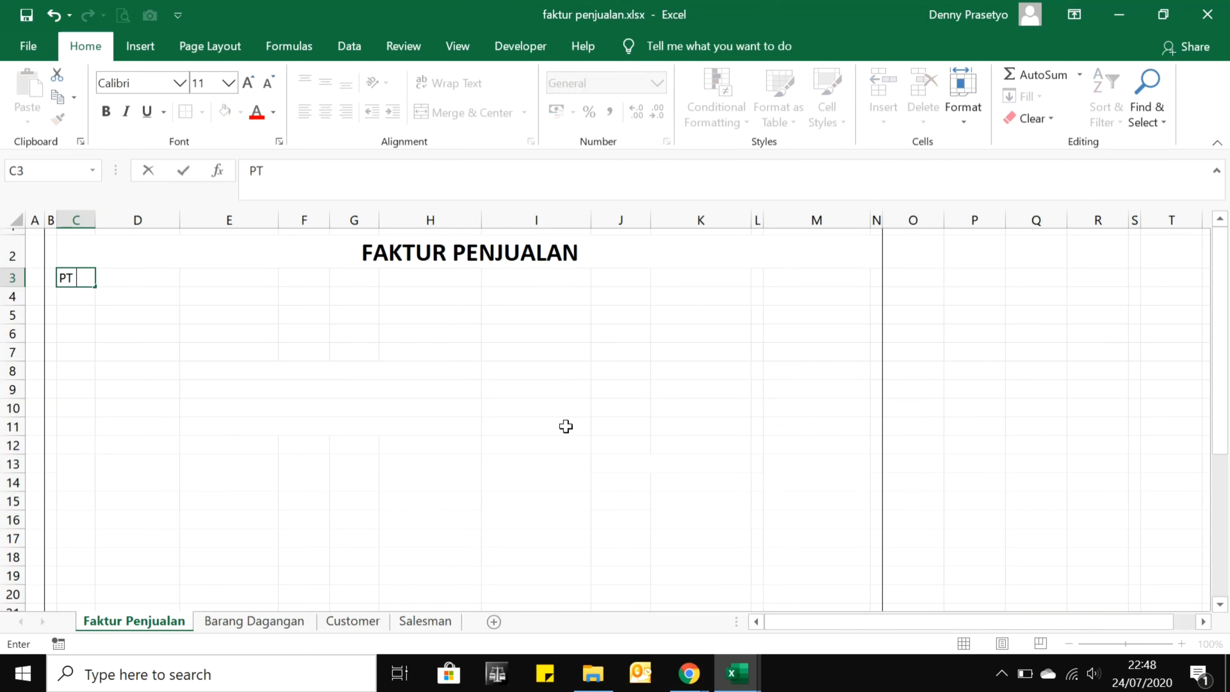
text(F)
key(BackSpace)
text(DENNY;S)
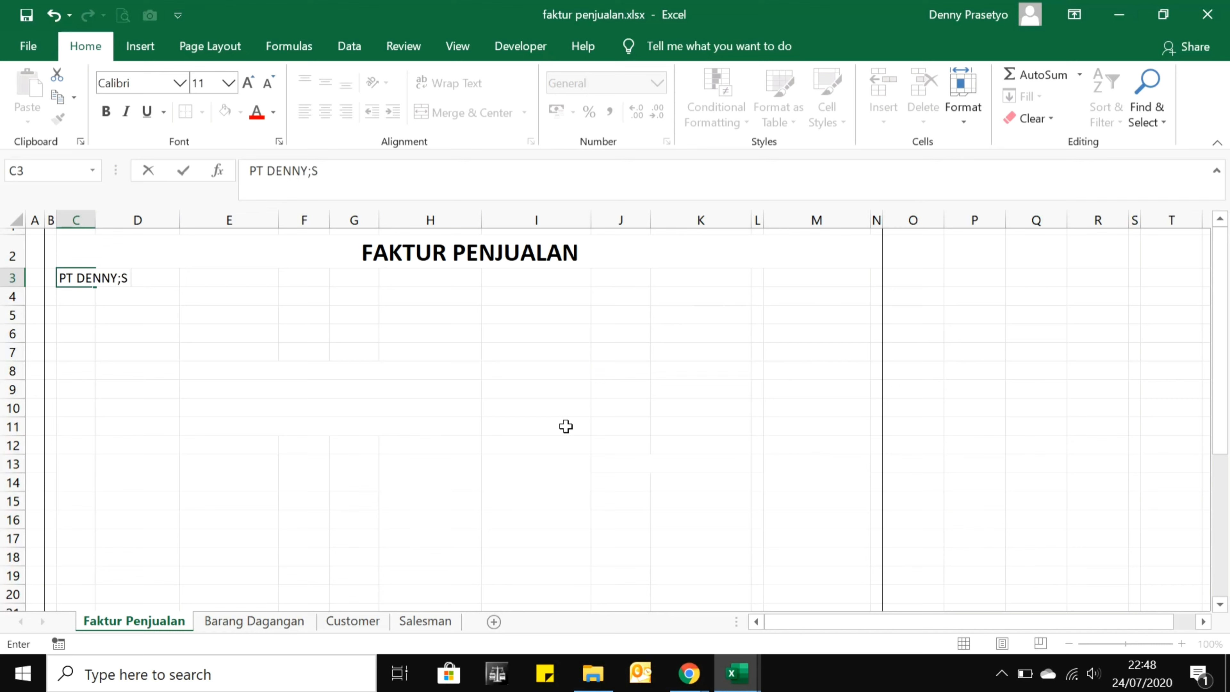
key(BackSpace)
key(BackSpace)
key(BackSpace)
text(;S)
key(BackSpace)
key(BackSpace)
key(BackSpace)
text('S FAMILY TUTORIAL)
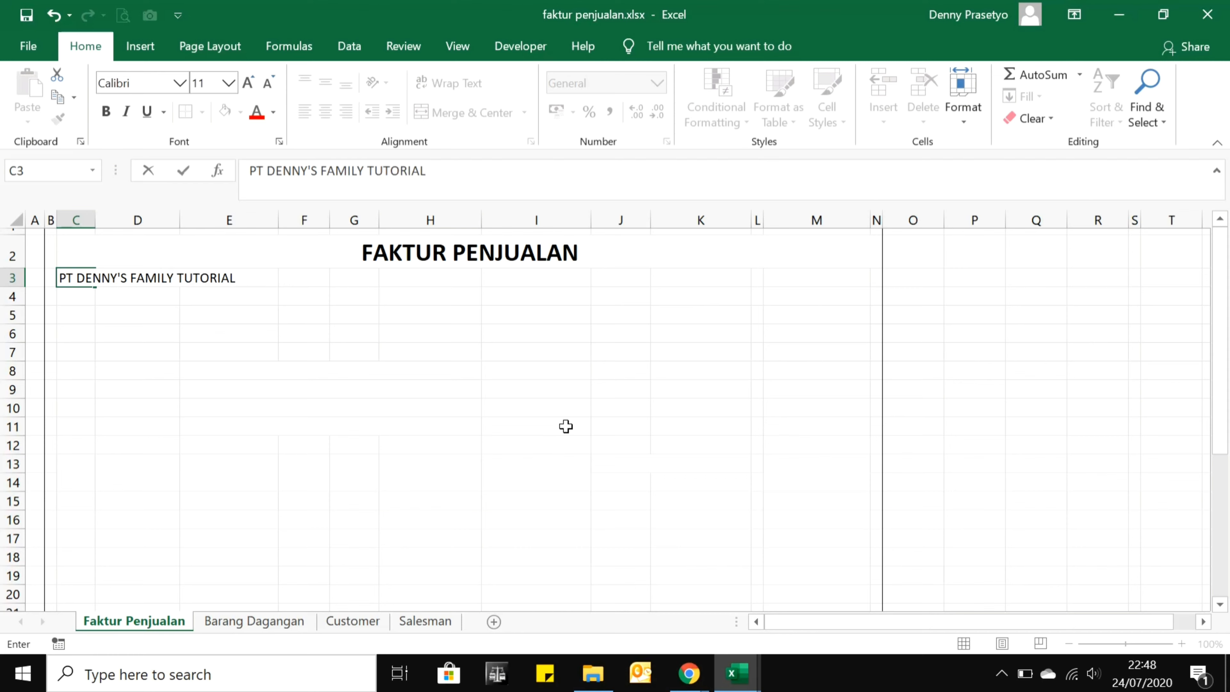
key(Return)
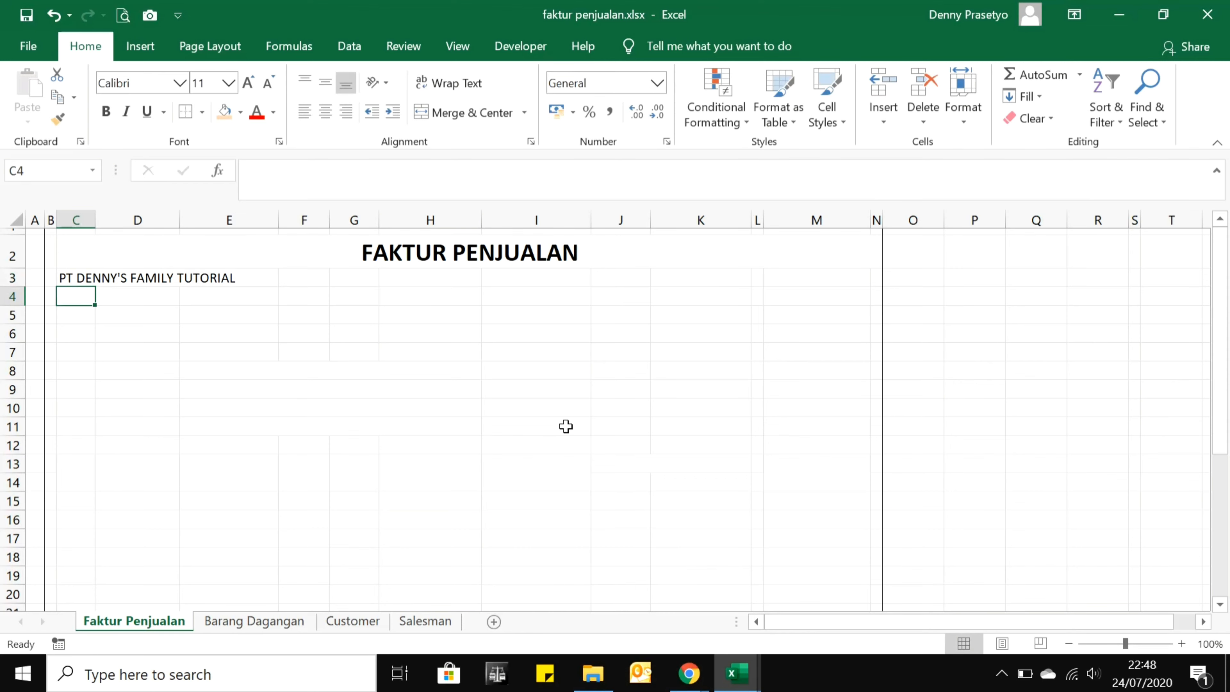
Enter the company's street address in cell C4 below the company name.
text(J)
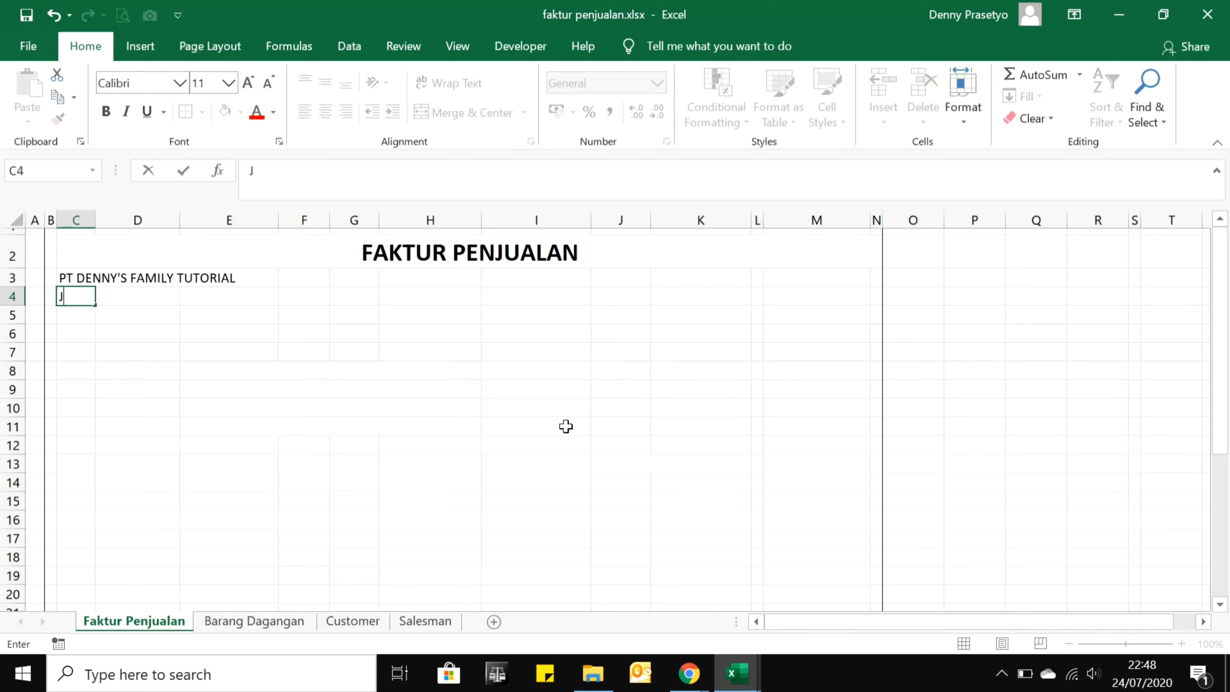
text(alan Sudirman )
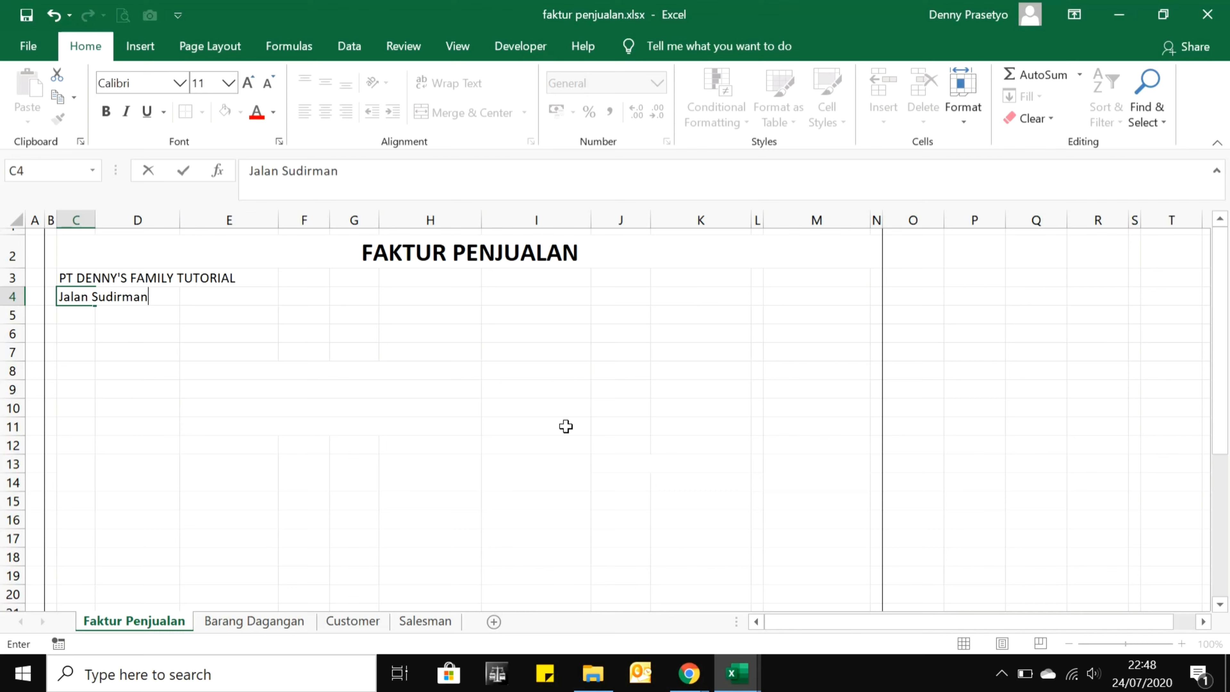
text(Raya No.)
text(8)
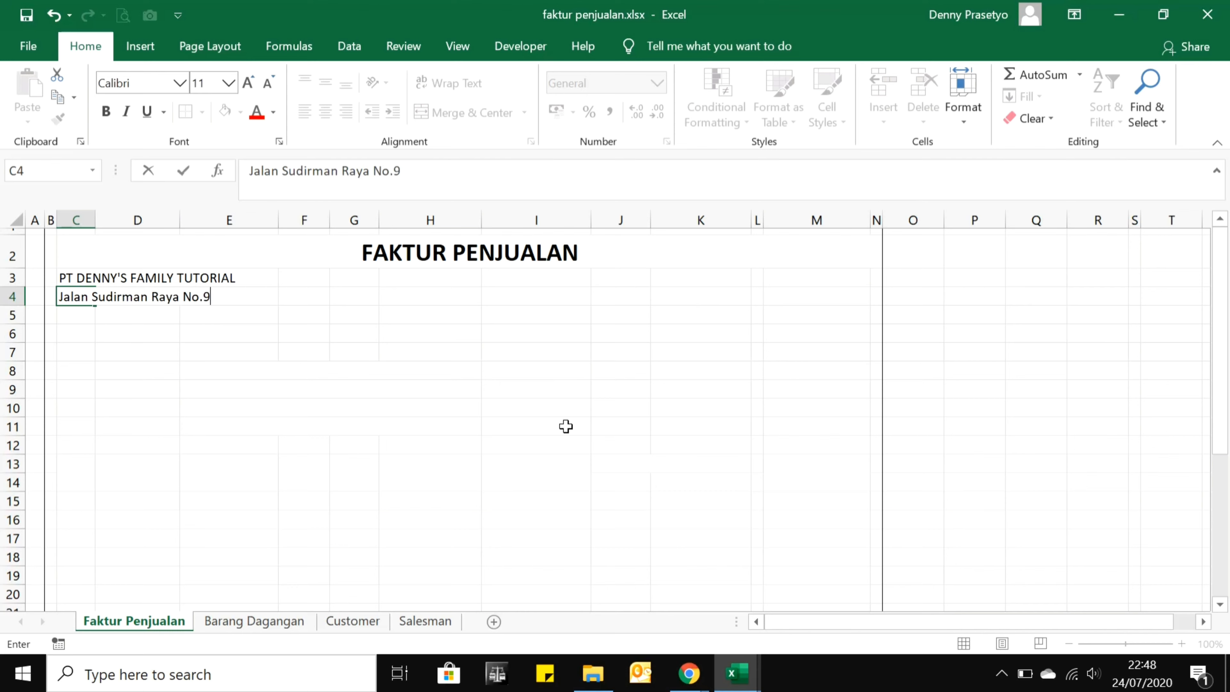
key(BackSpace)
text(8)
key(Return)
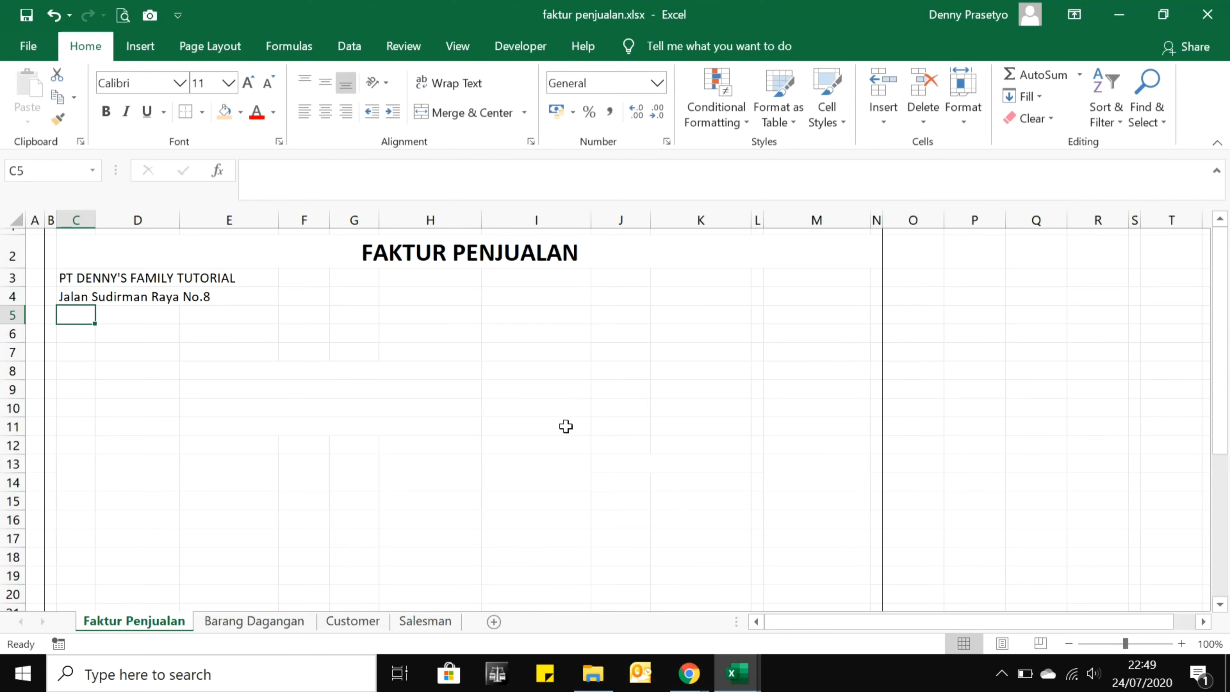
Enter the city line of the company's address in cell C5.
text(Jakaera)
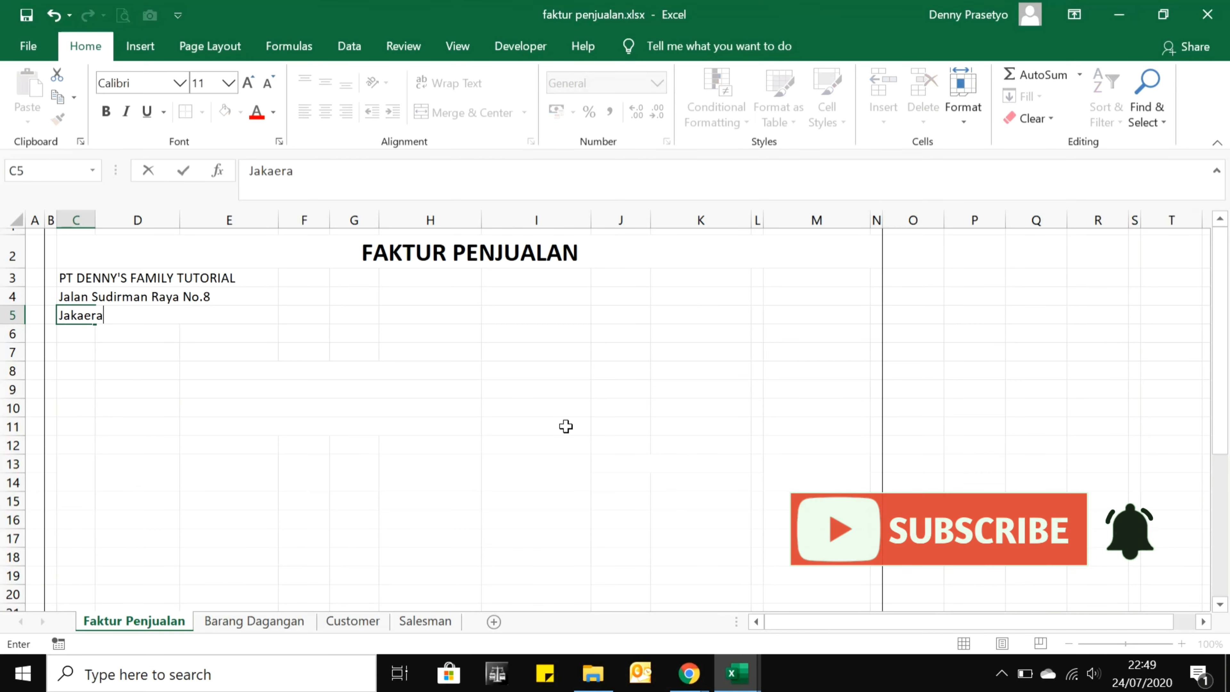
key(BackSpace)
key(BackSpace)
key(BackSpace)
text(rta )
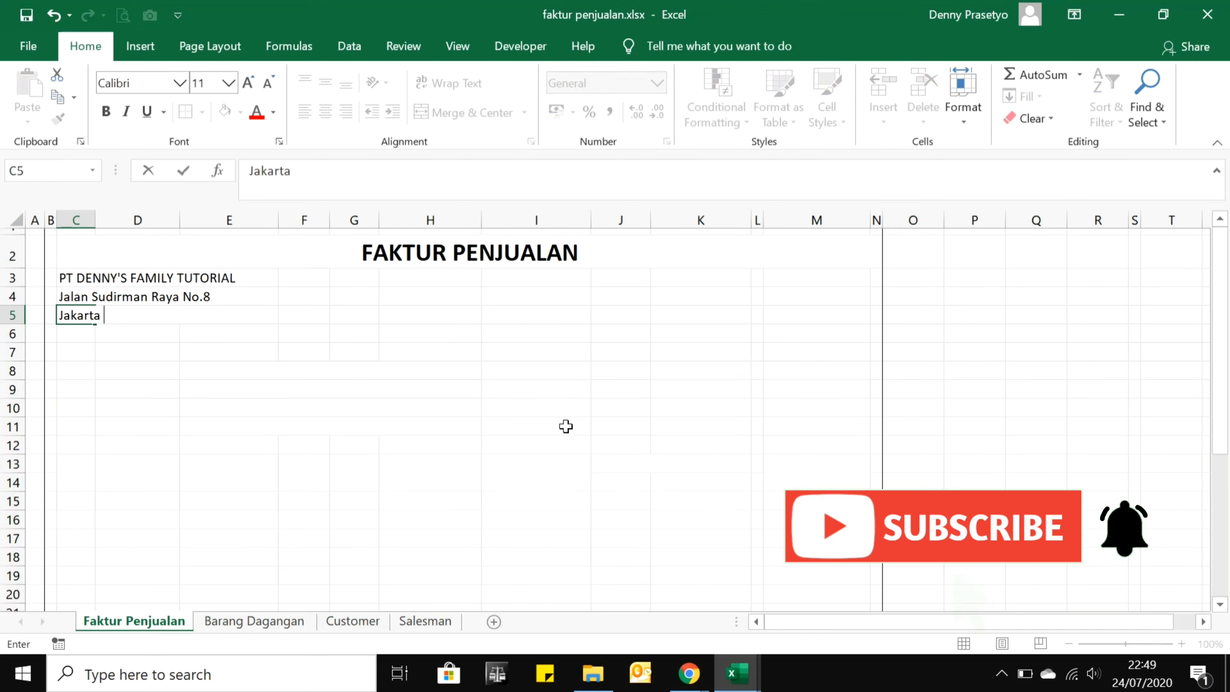
text(Selatan)
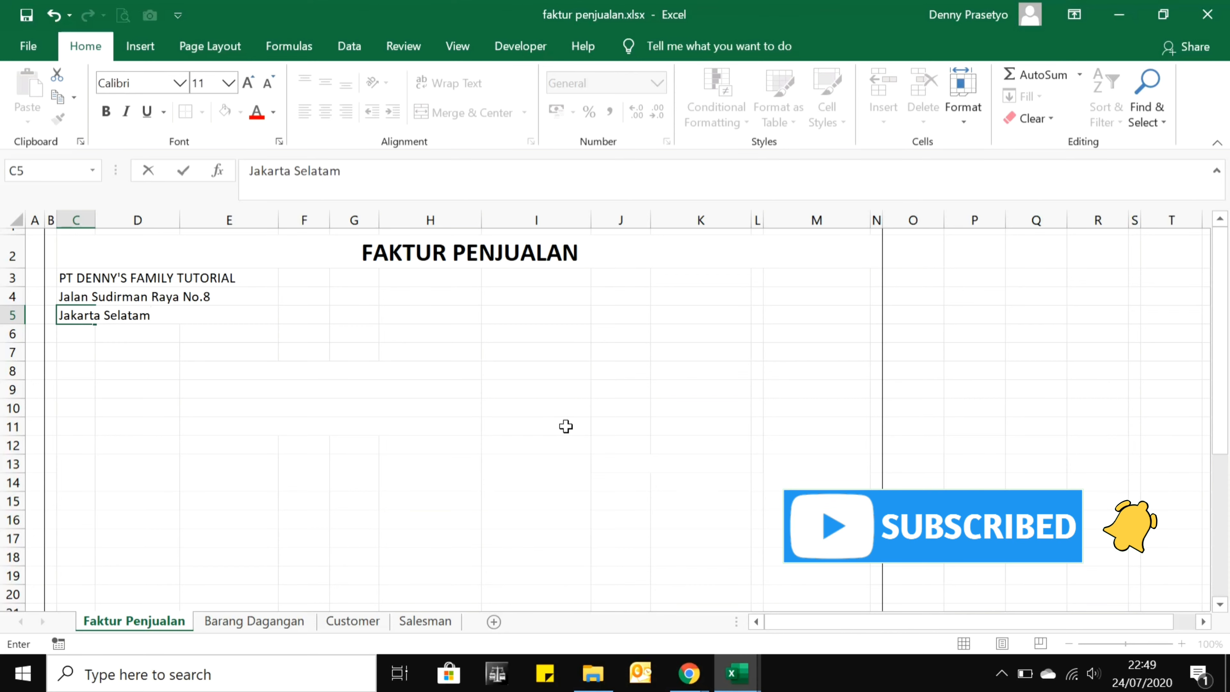
key(Return)
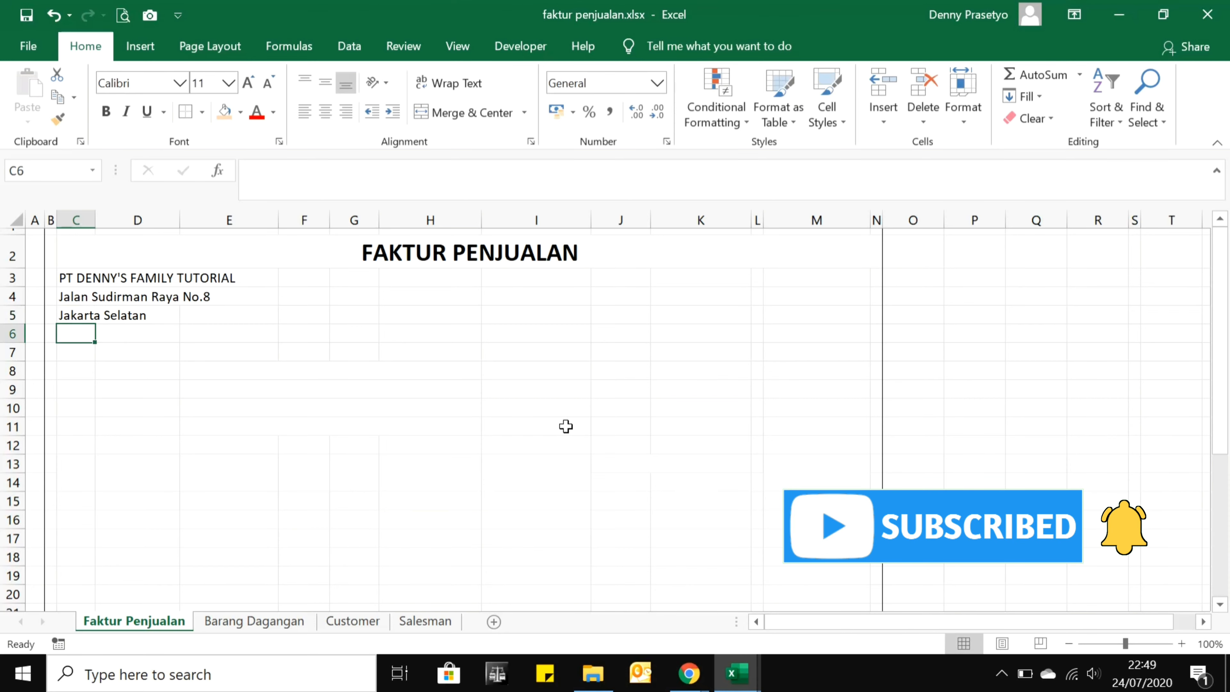
Enter the company's phone line, prefixed with Telp., in cell C6 below the city line.
text(Telp.)
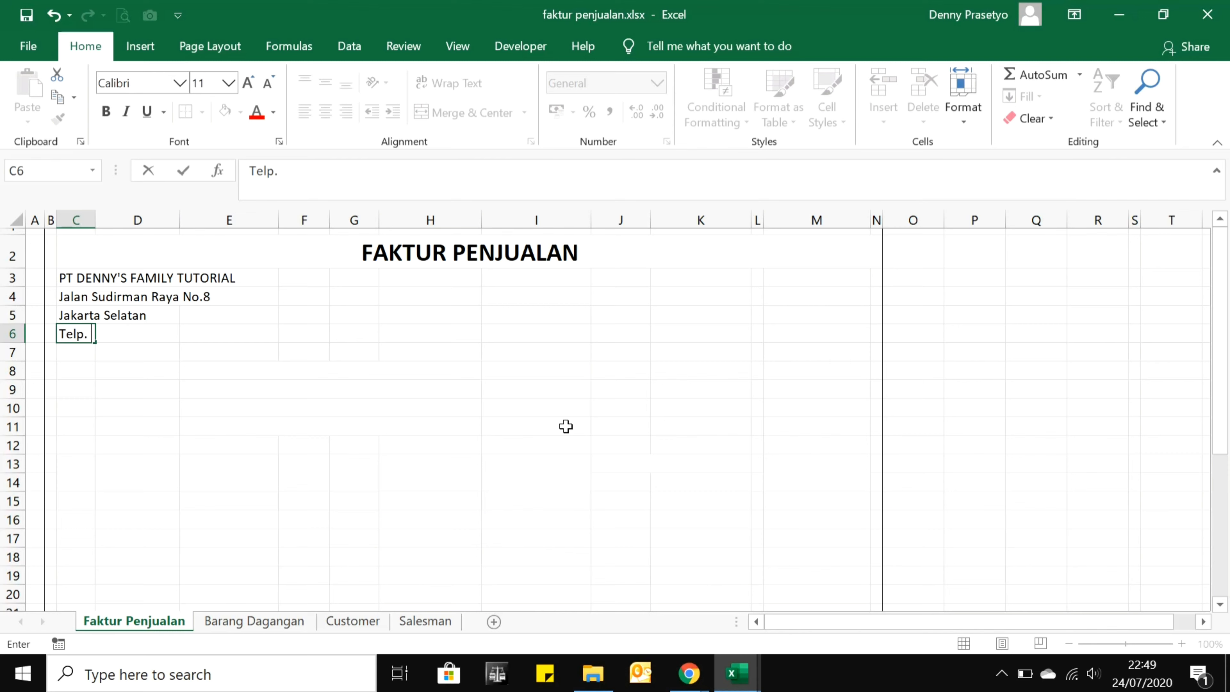
text( 021 75xxxxxxx)
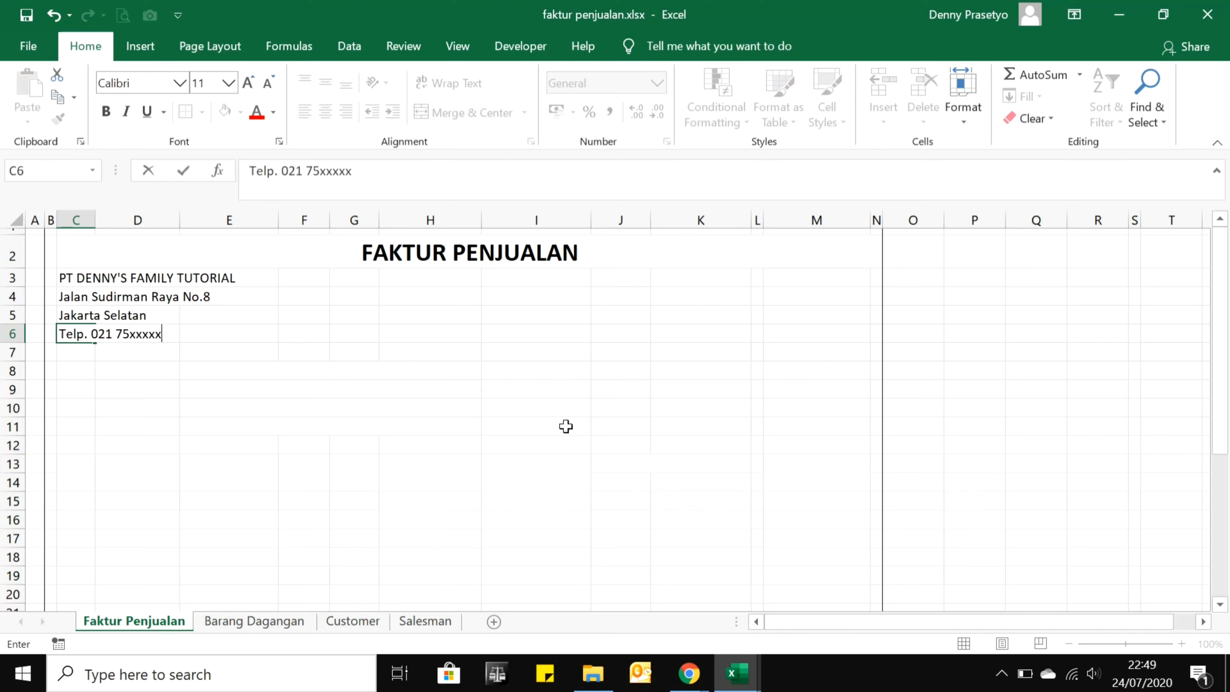
key(Return)
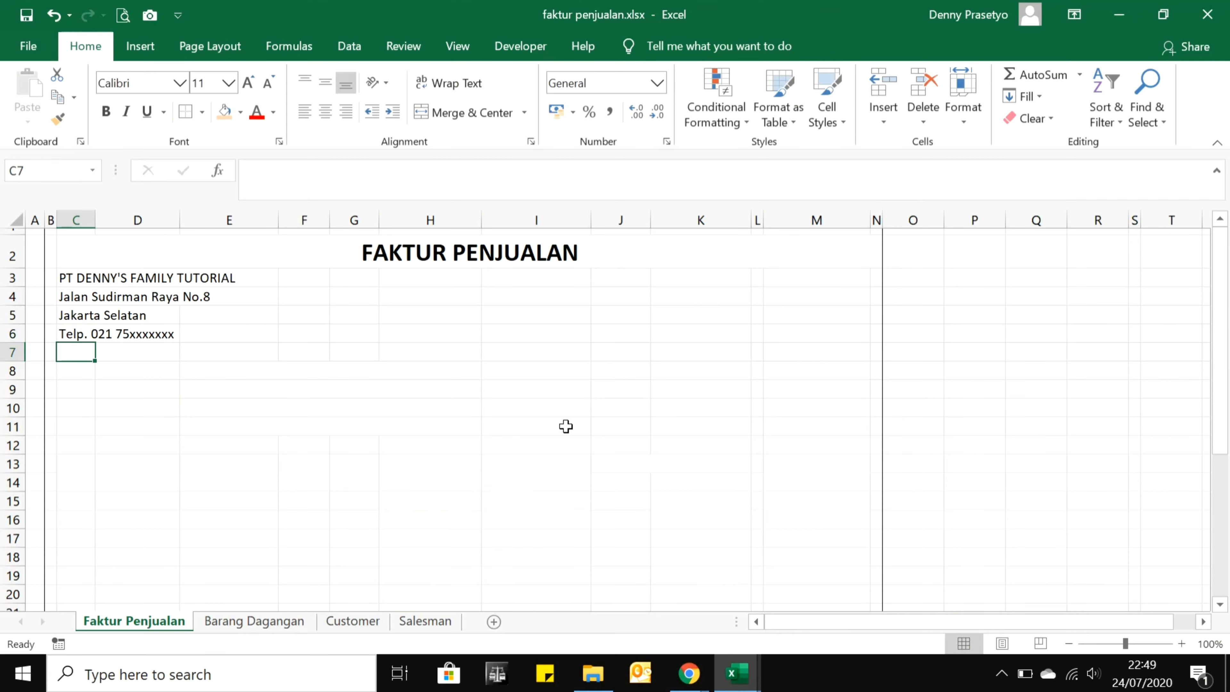
Enter the label Customer No. in cell C8, leaving row 7 empty below the company header.
key(Return)
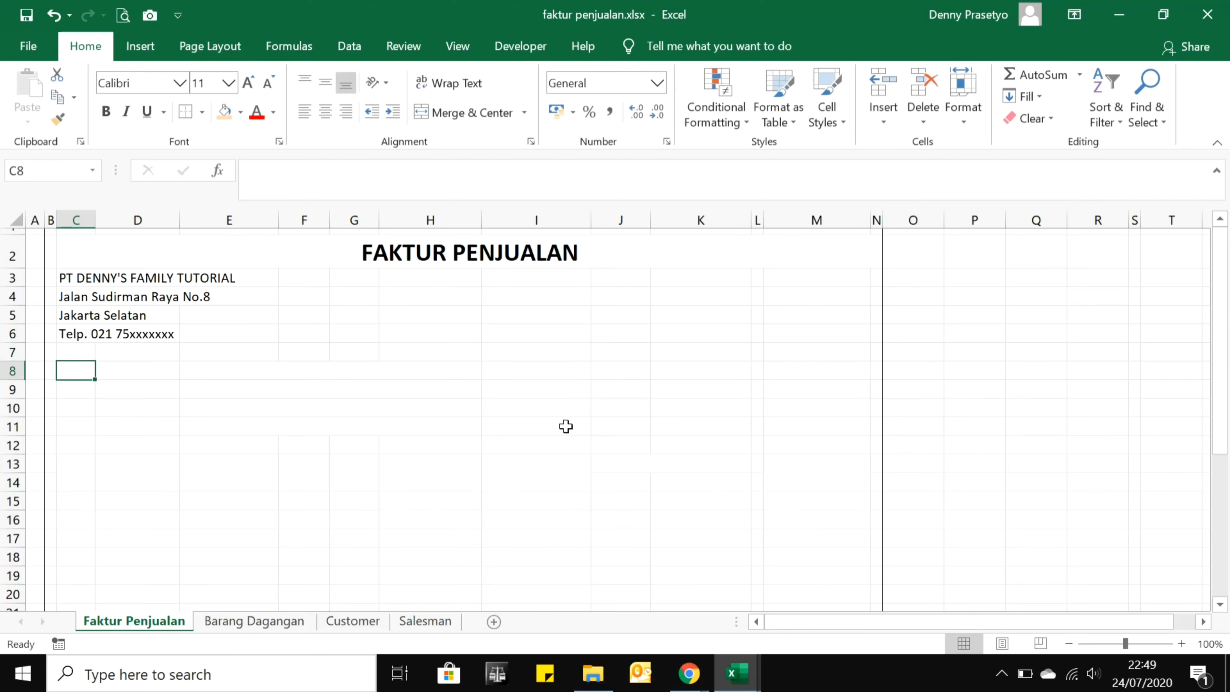
text(Cu)
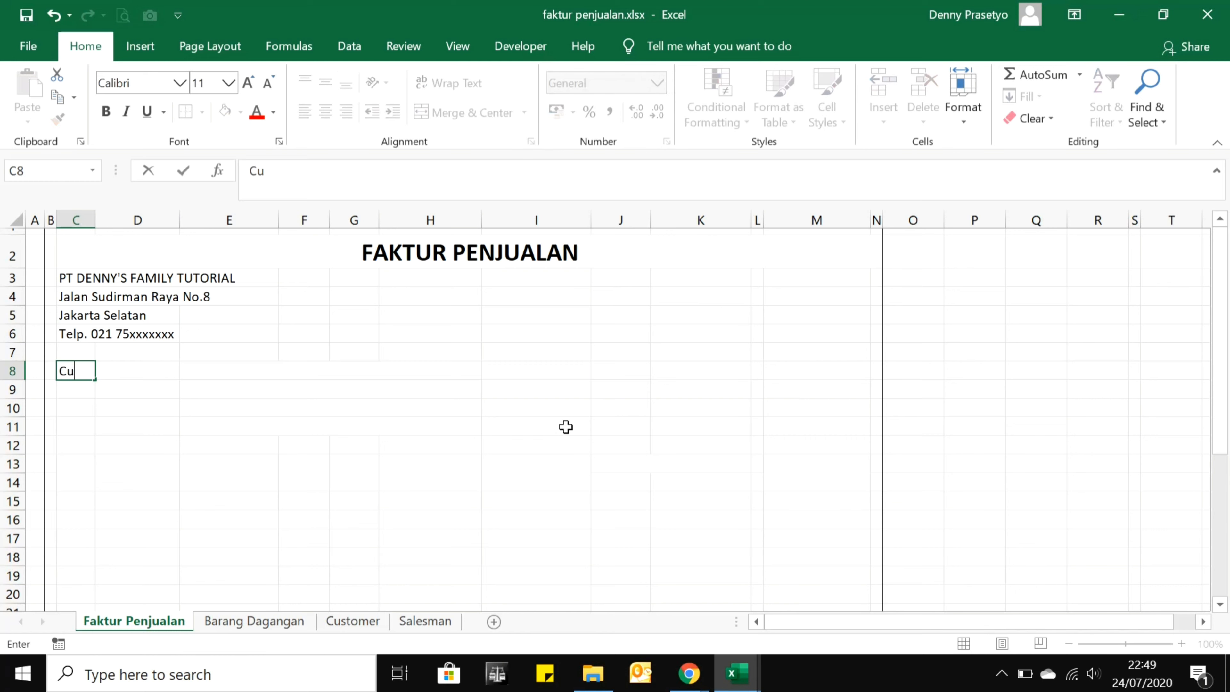
text(stomer No)
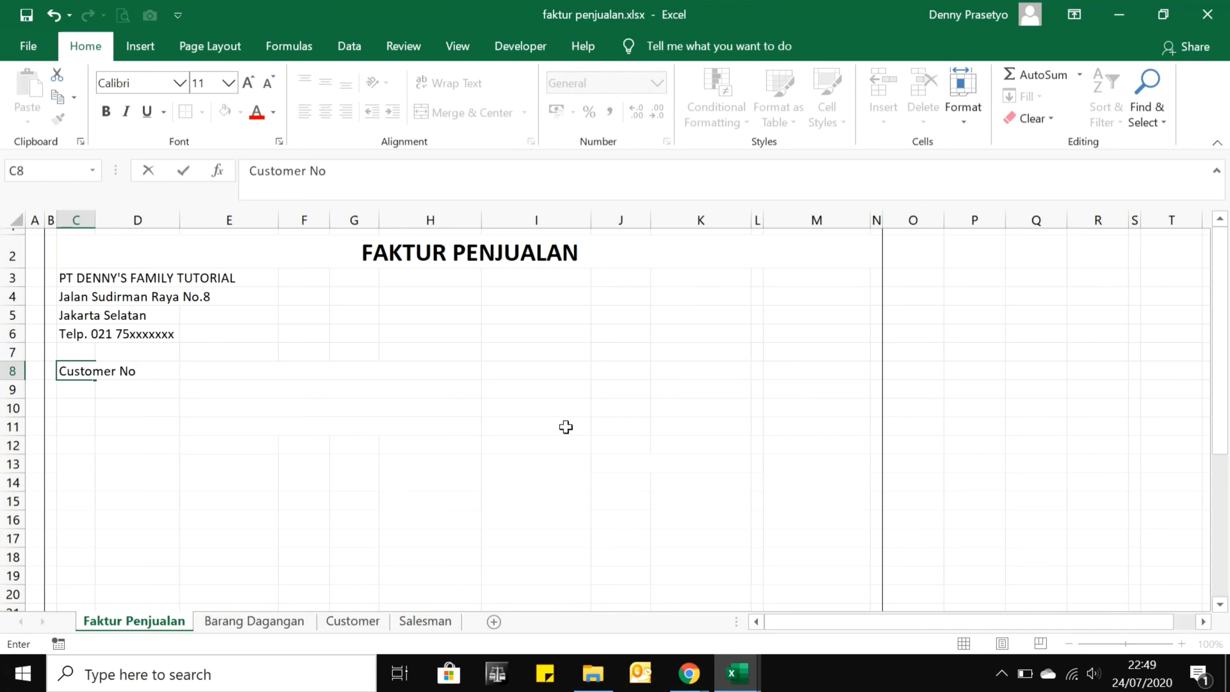
text(.)
key(Return)
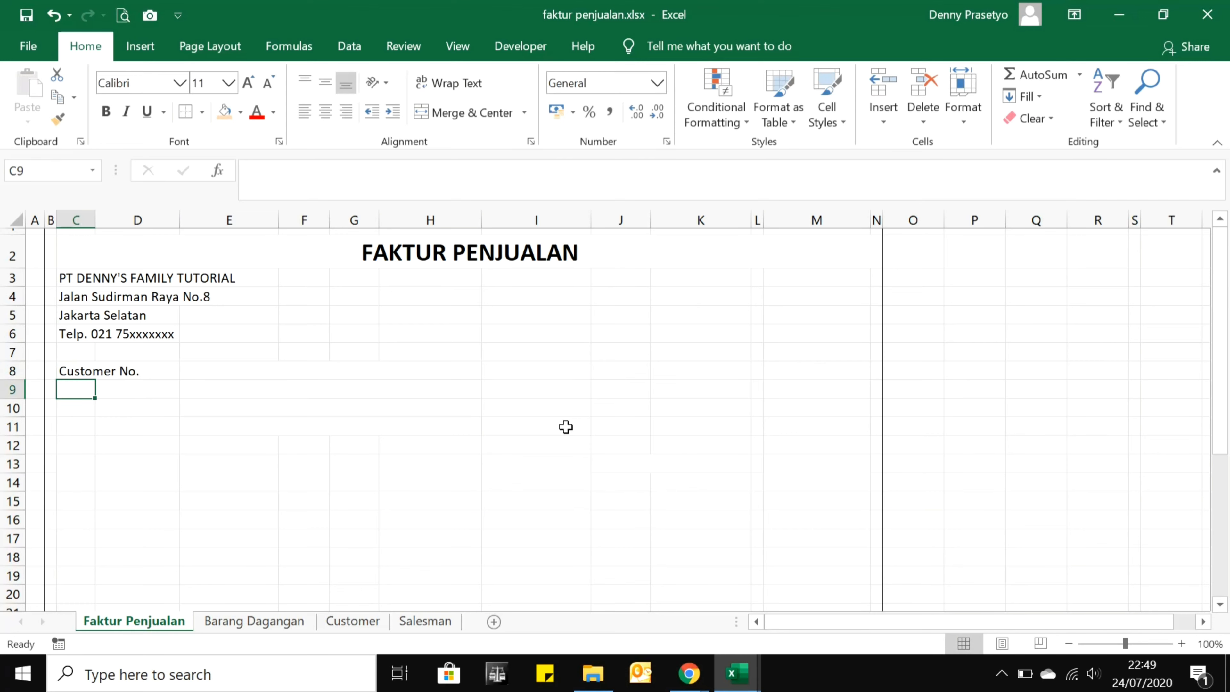
Enter the label Customer in cell C9 without the auto-completed ending.
text(Customer)
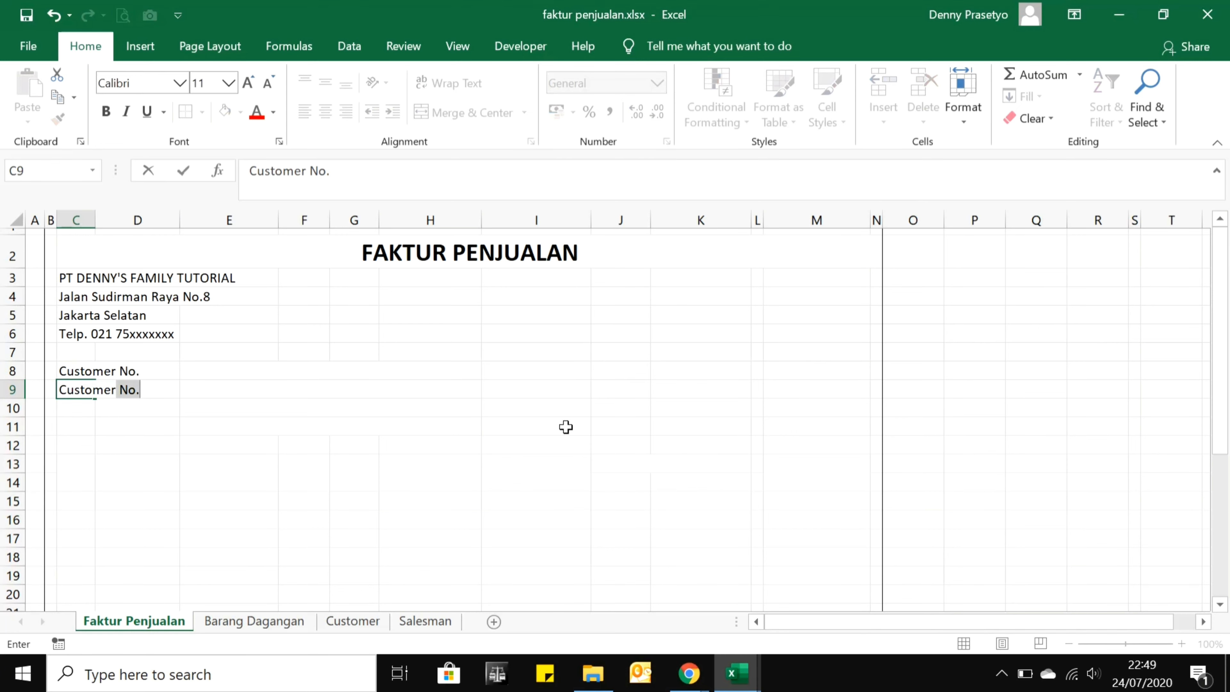
key(BackSpace)
key(Return)
key(Up)
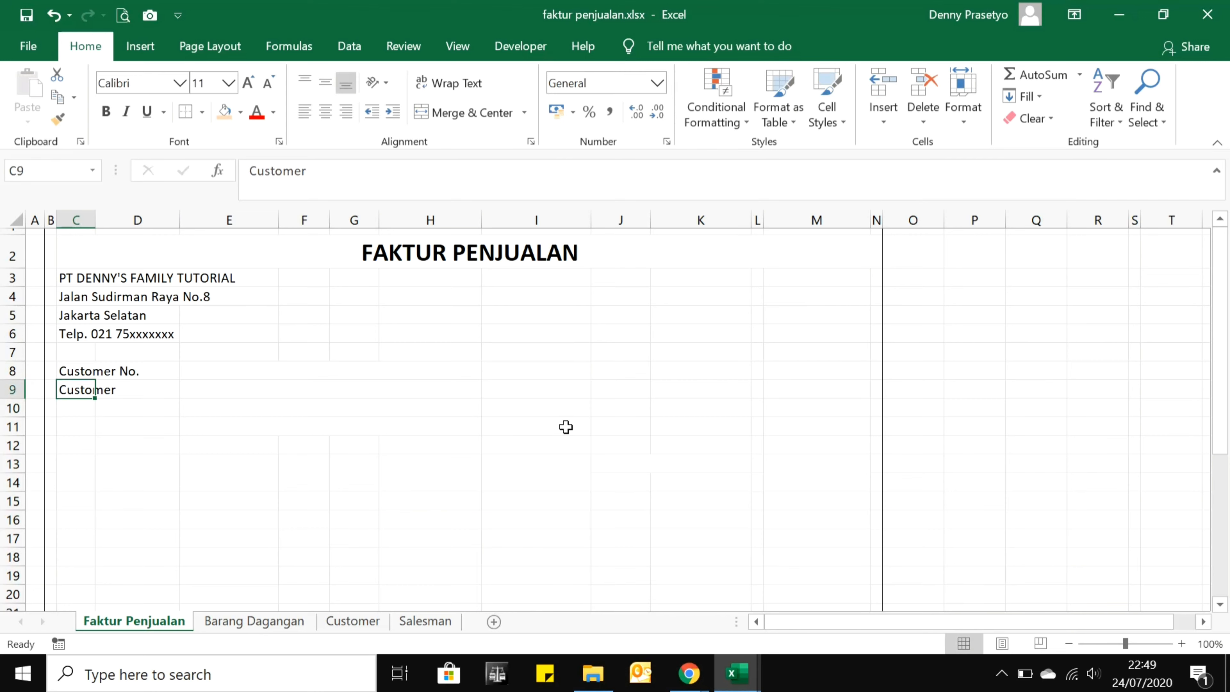
Insert the word Nama before the label in C9 so it reads Nama Customer.
key(F2)
key(Left)
key(Left)
key(Left)
key(Left)
key(Left)
key(Left)
key(Left)
key(Left)
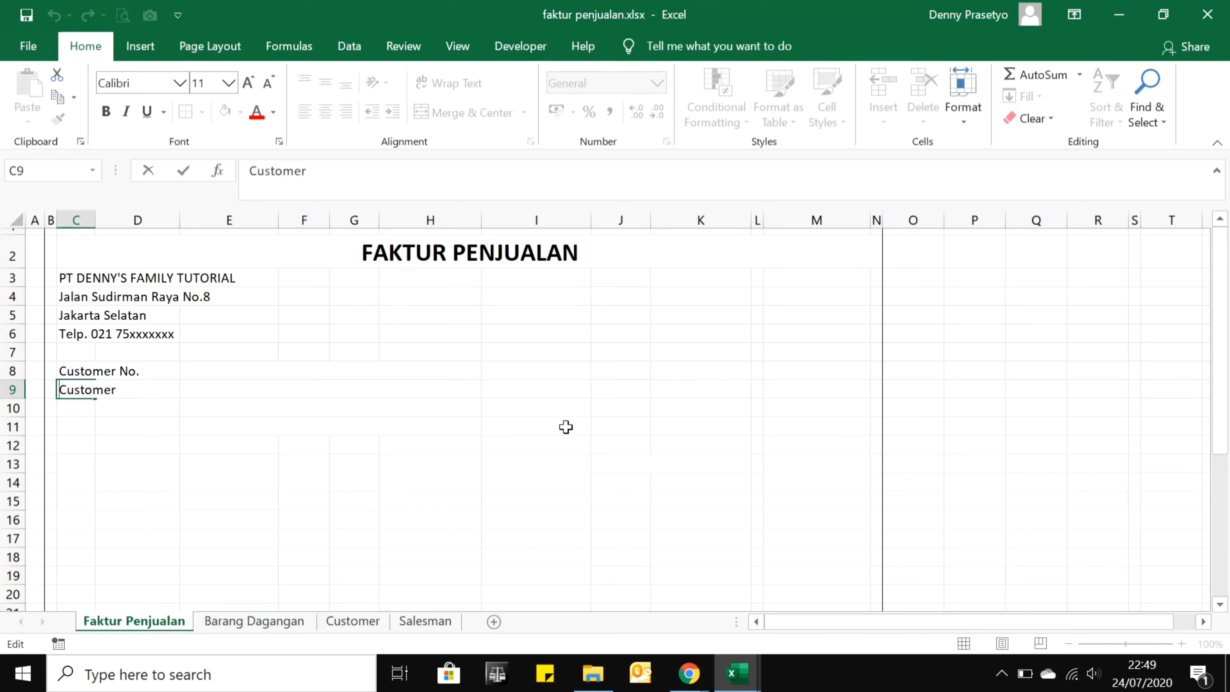
text(Nama)
key(Return)
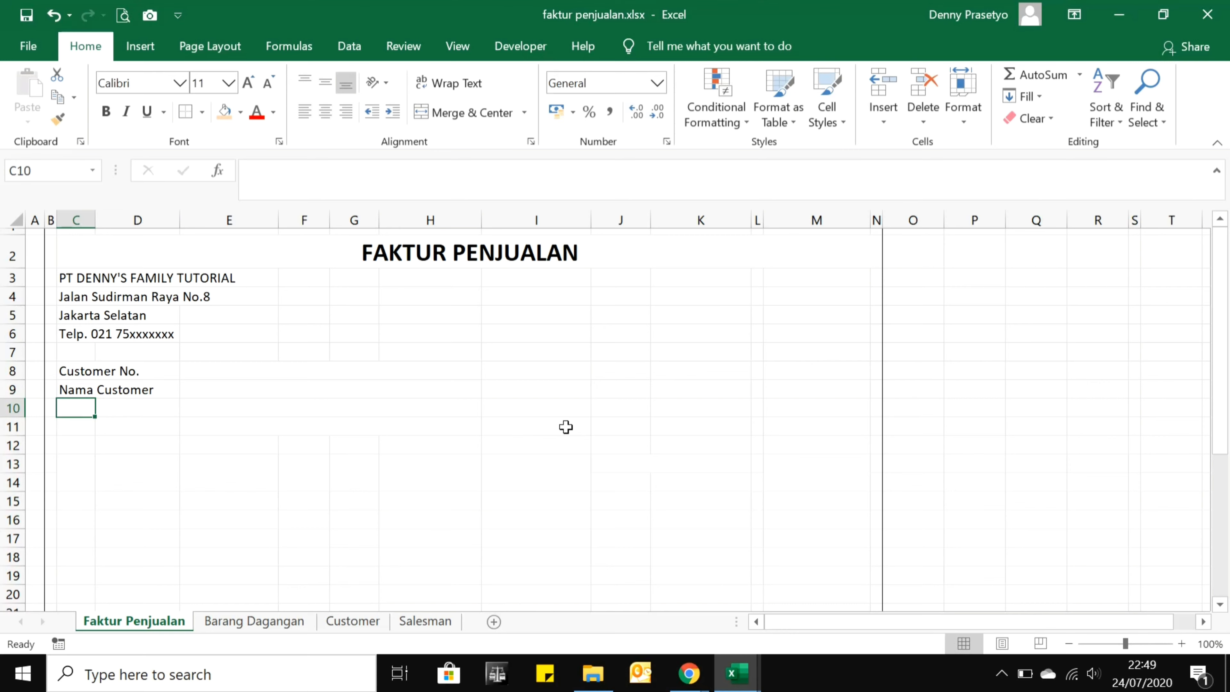
Enter the labels Alamat in cell C10 and Telp. in cell C11.
text(Alamat)
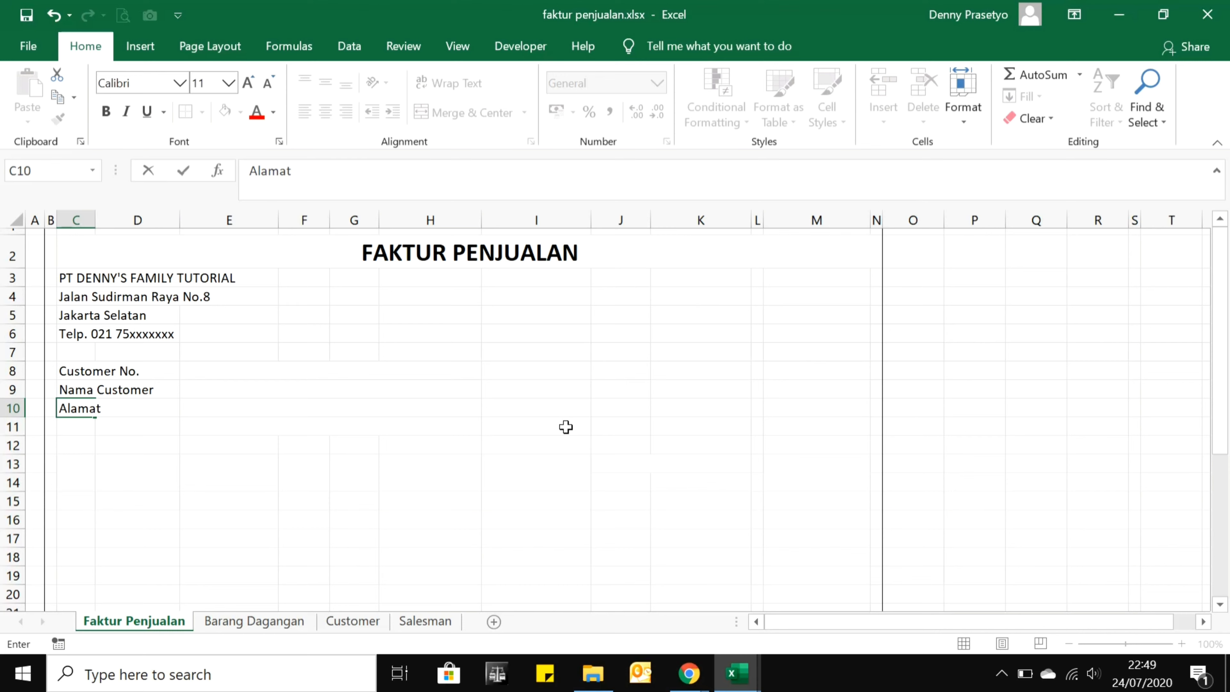
key(Return)
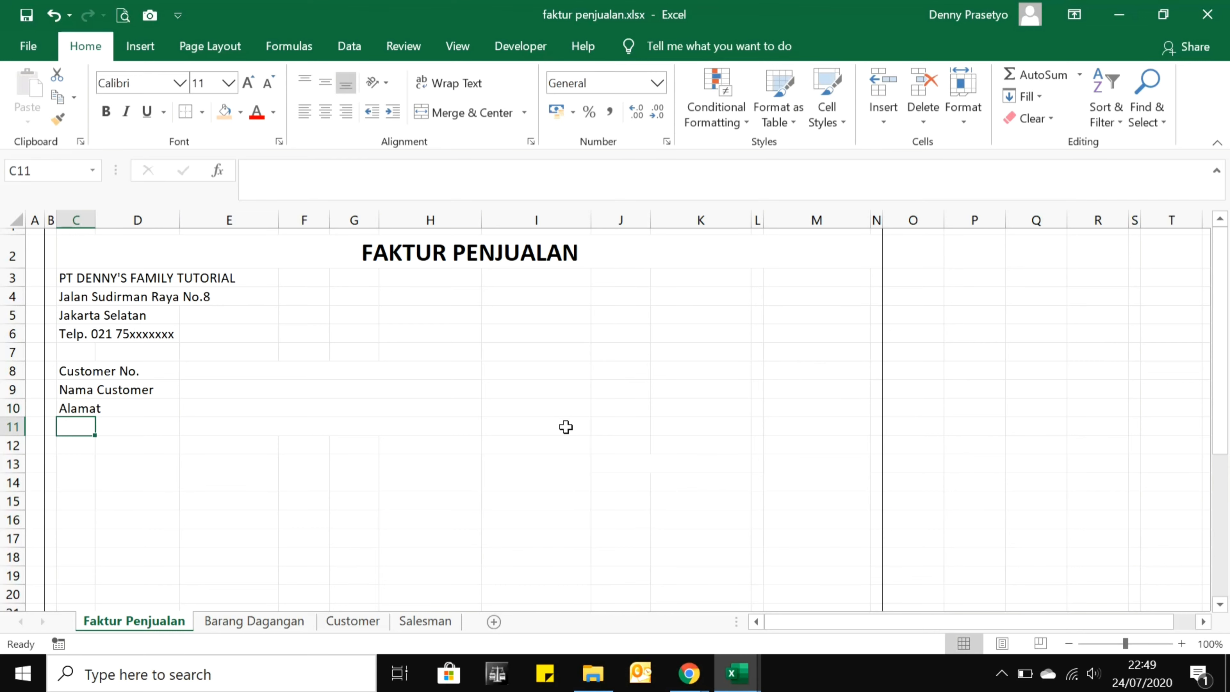
text(Te)
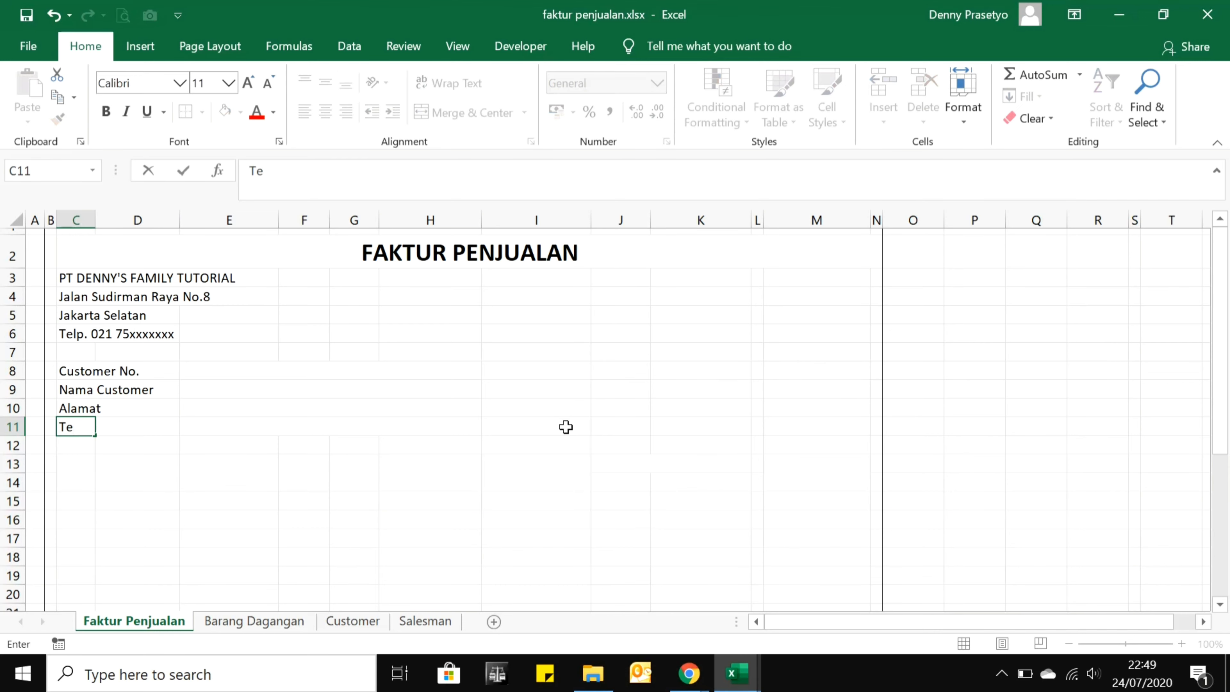
text(lp.)
key(Return)
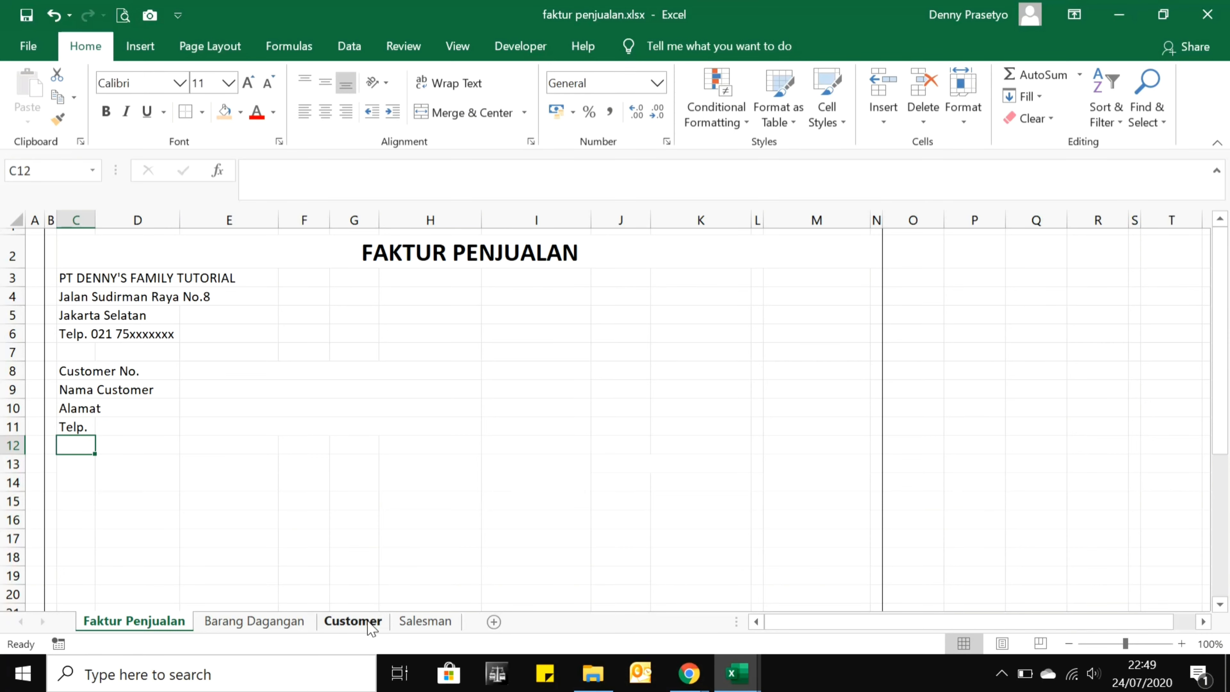
Check the headings of the Customer sheet's table and shorten the invoice label in C9 to Customer.
click(353, 621)
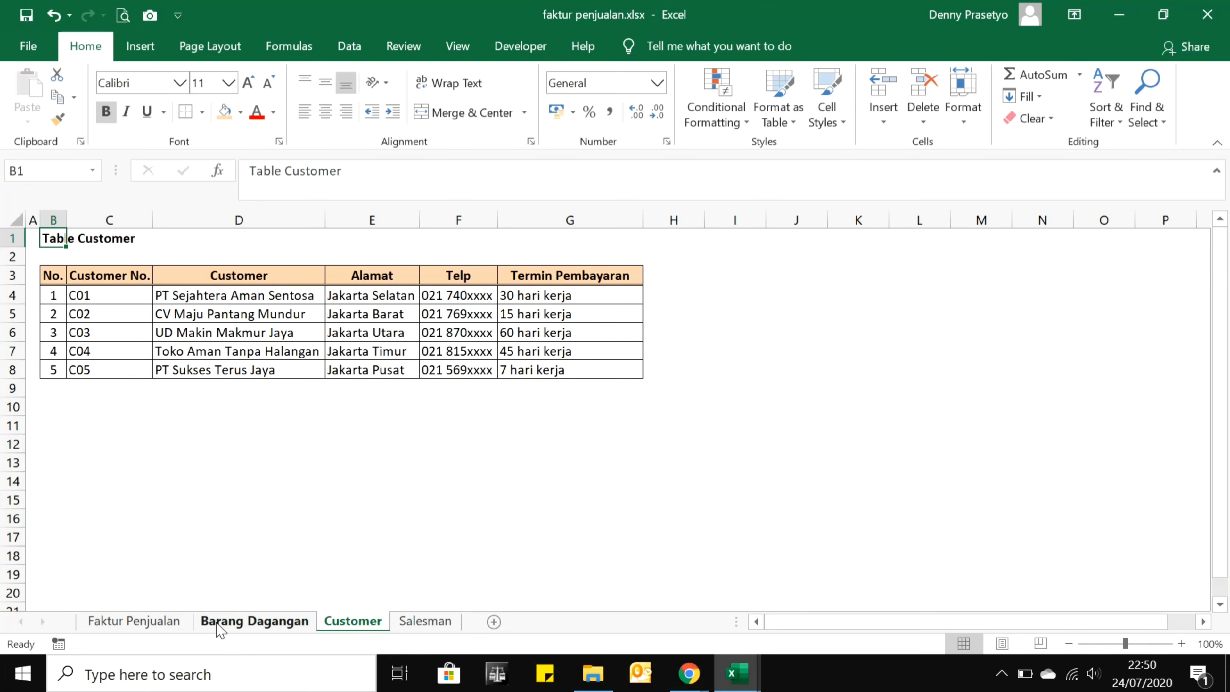
click(171, 625)
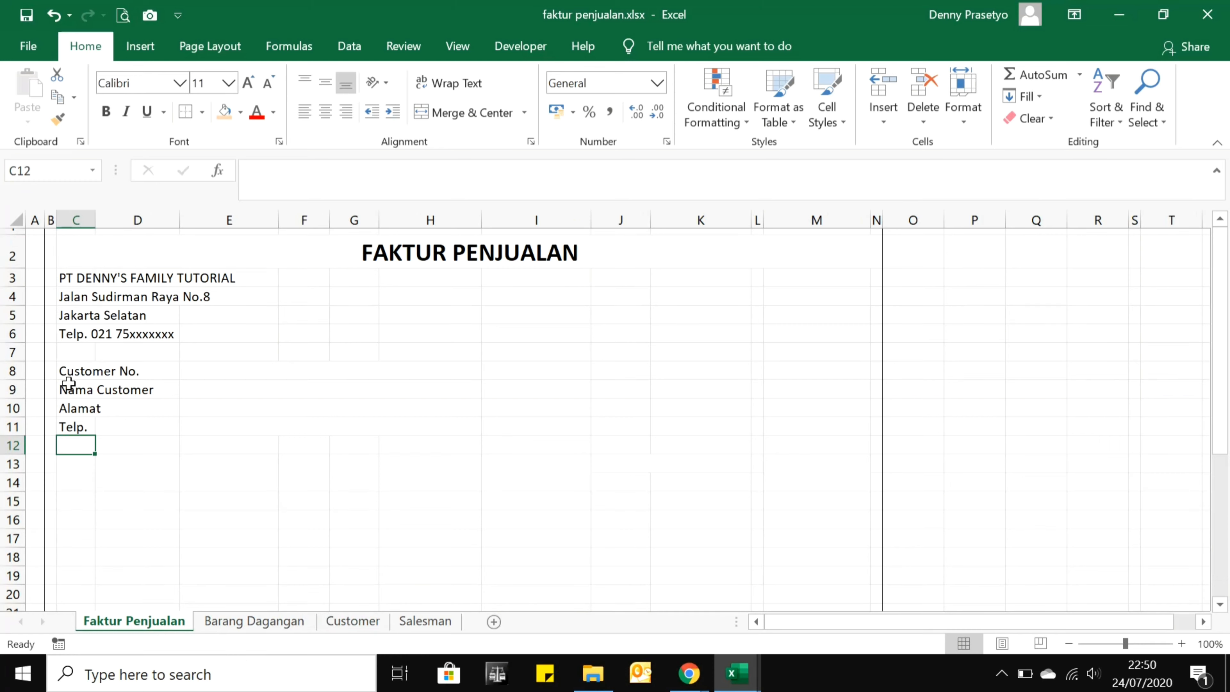
double_click(75, 392)
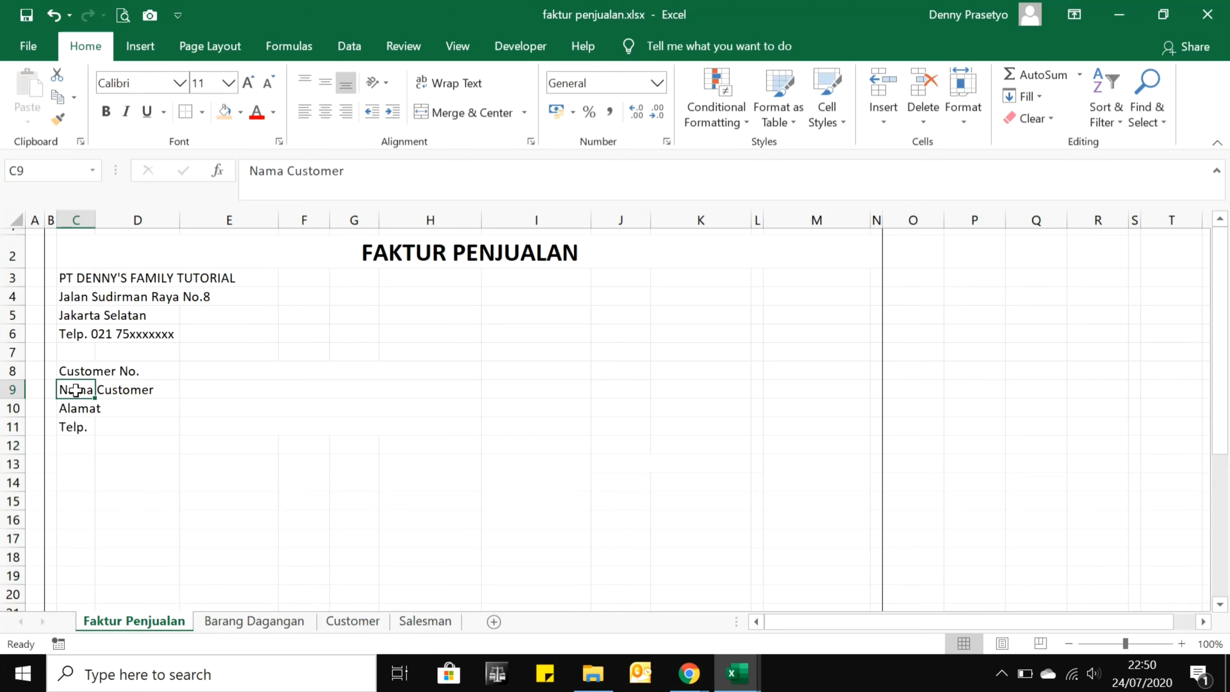
click(98, 386)
key(BackSpace)
key(BackSpace)
key(BackSpace)
key(BackSpace)
key(BackSpace)
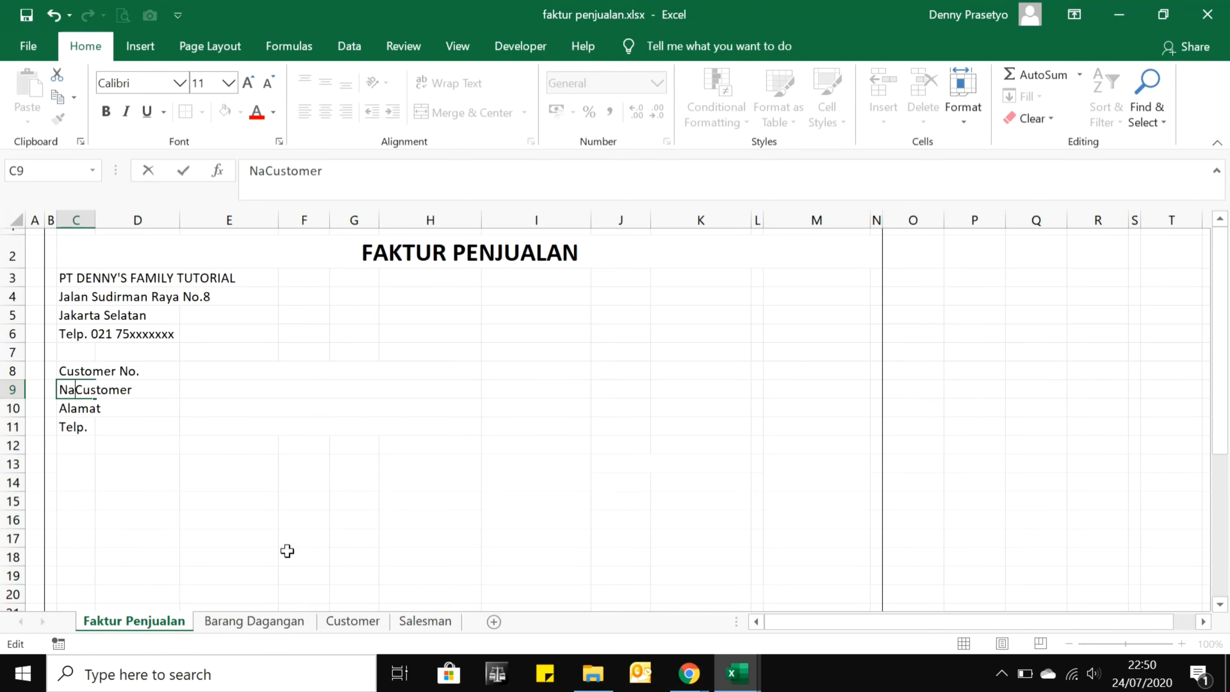
key(Return)
Add spaces and a colon after the Customer No. label in C8, placing the colon at the end of column D.
key(Up)
key(Up)
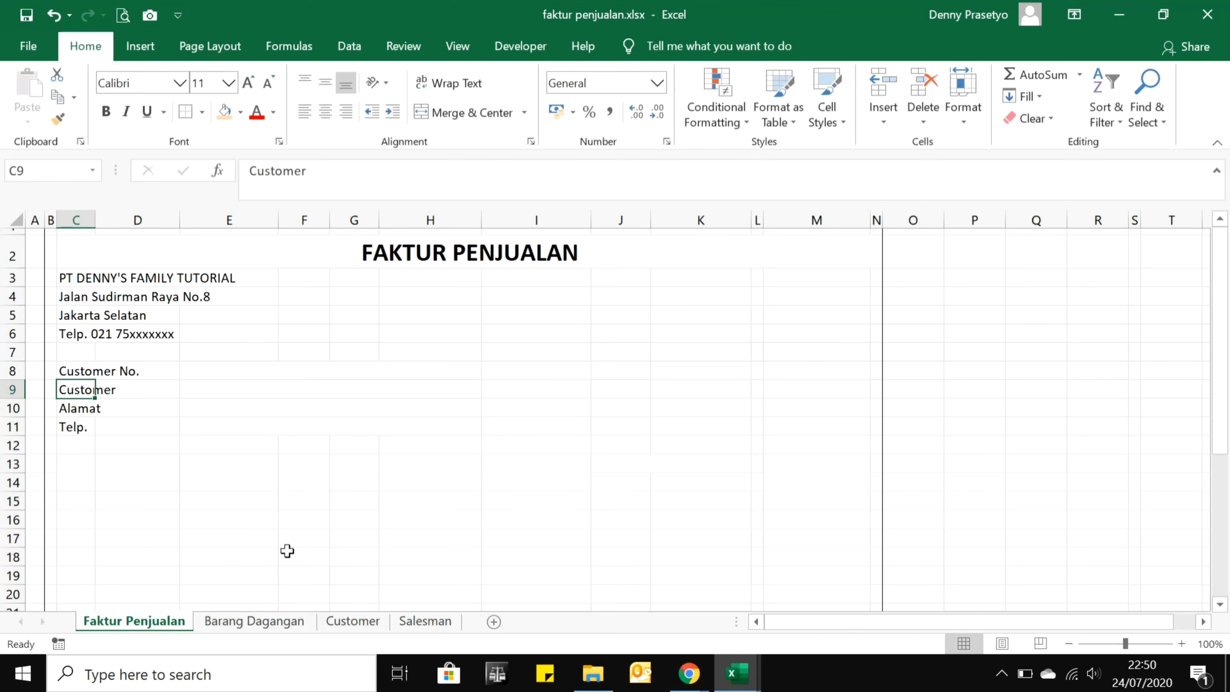
key(F2)
key(Left)
key(Right)
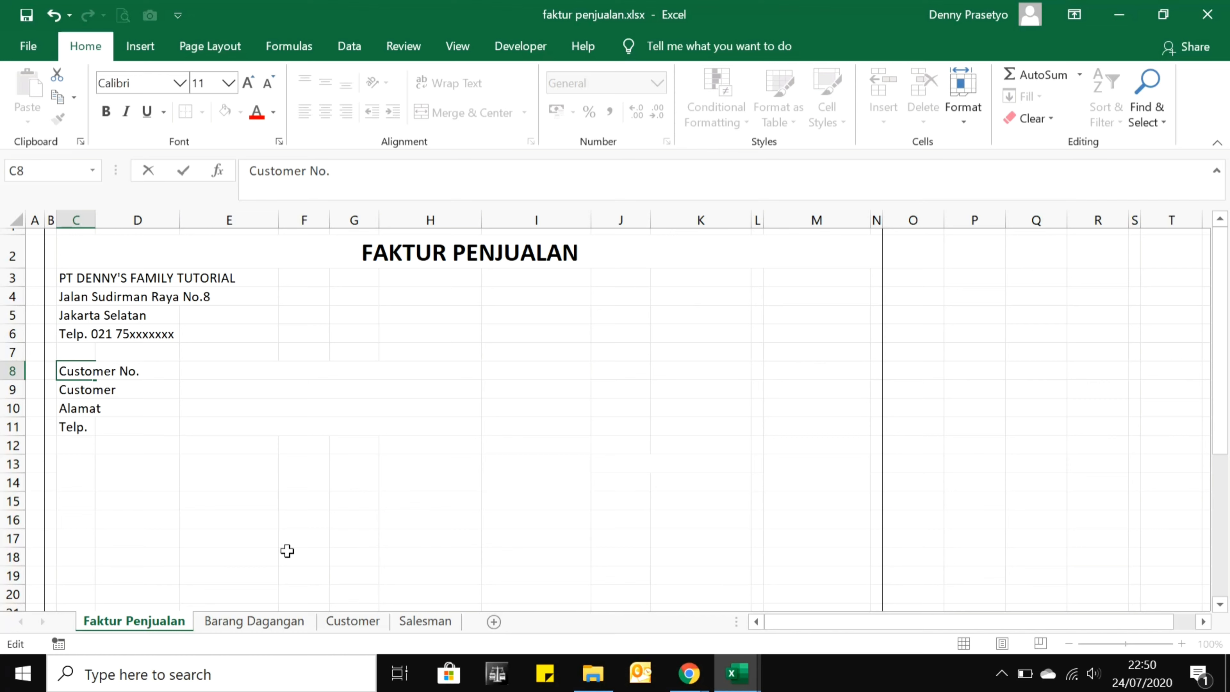
key(Left)
key(Return)
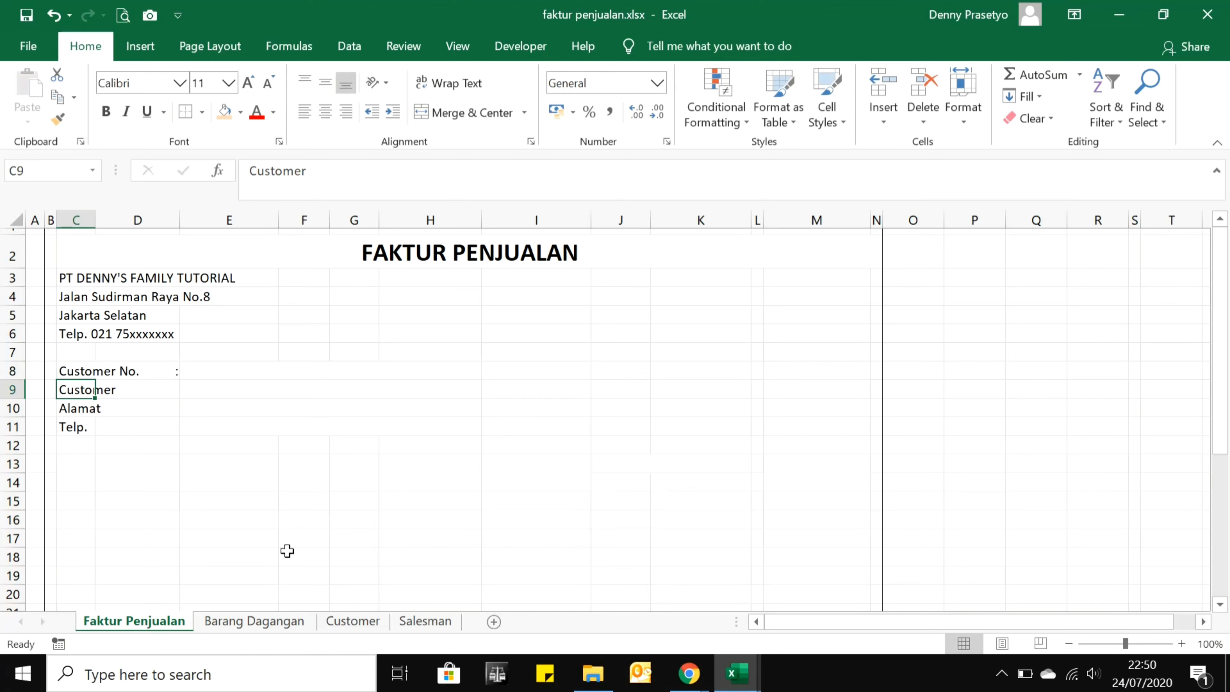
Add spaces and a colon after the Customer label in C9, lined up with the colon above.
key(F2)
text(.)
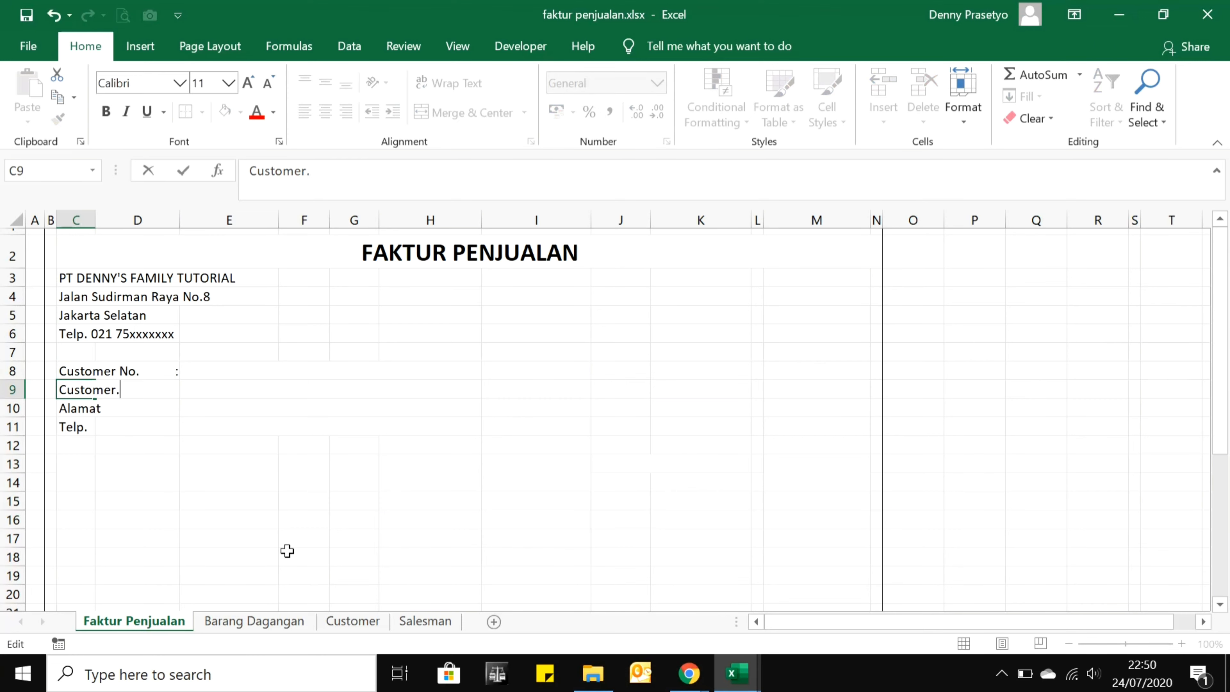
key(BackSpace)
key(BackSpace)
text(:)
key(Return)
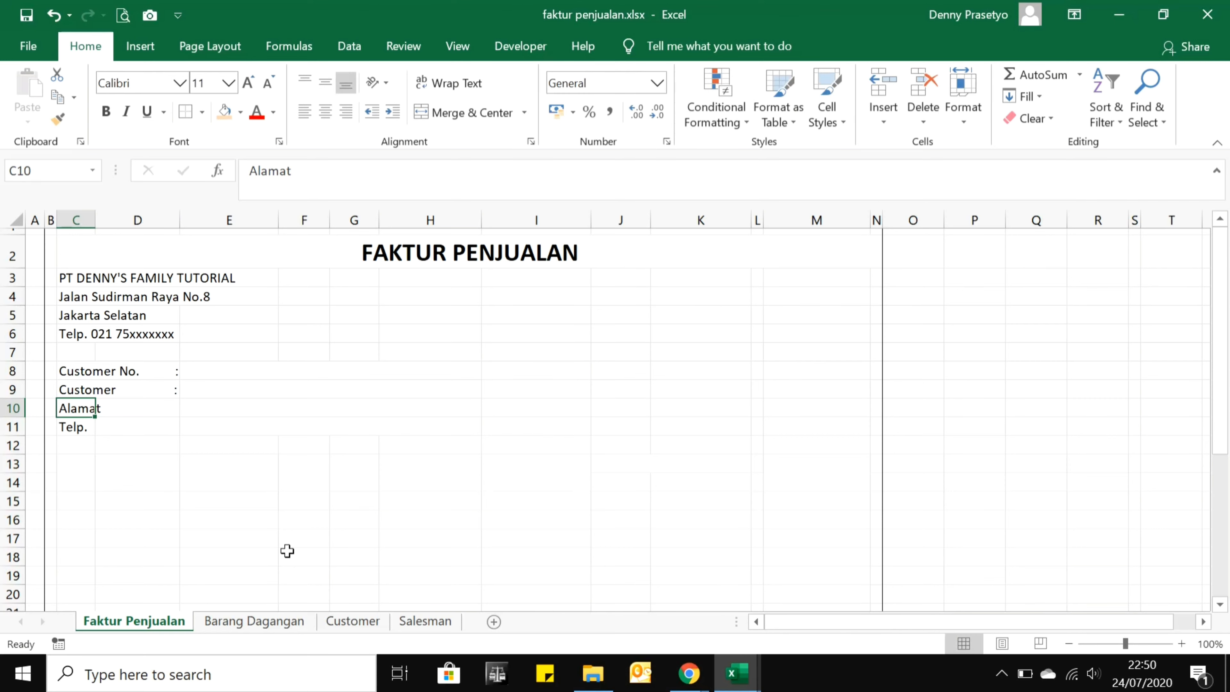
Add spaces and aligned colons after the Alamat label in C10 and the Telp. label in C11.
key(F2)
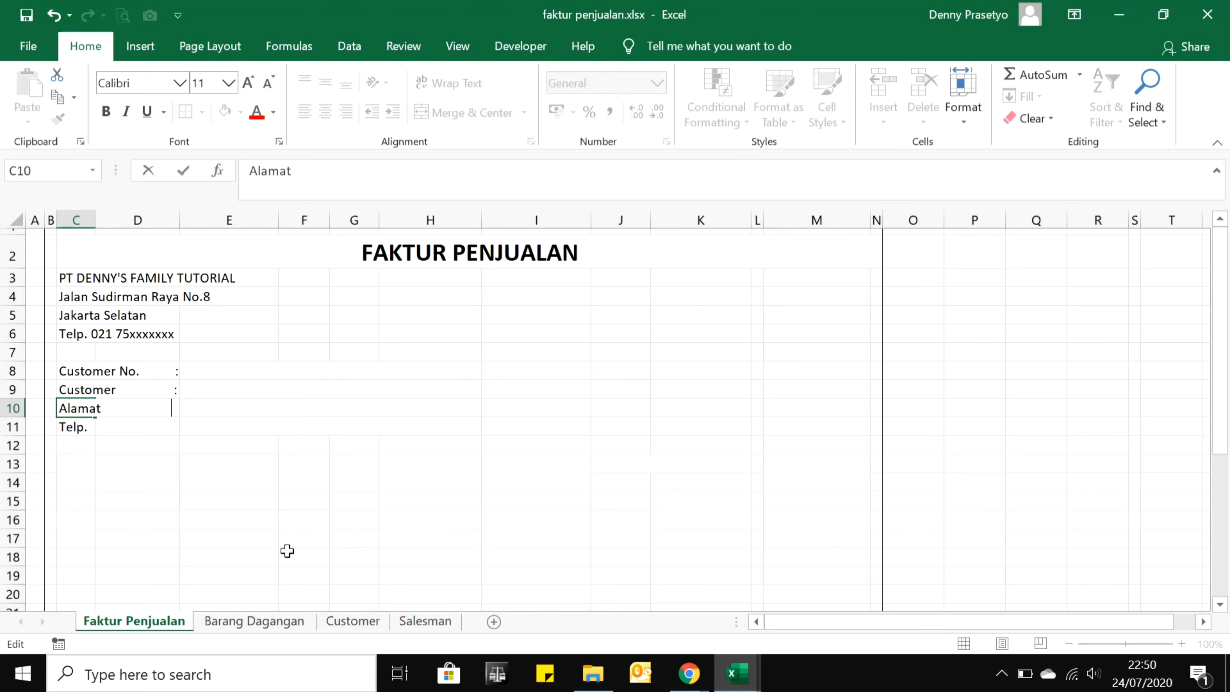
text(:)
key(Return)
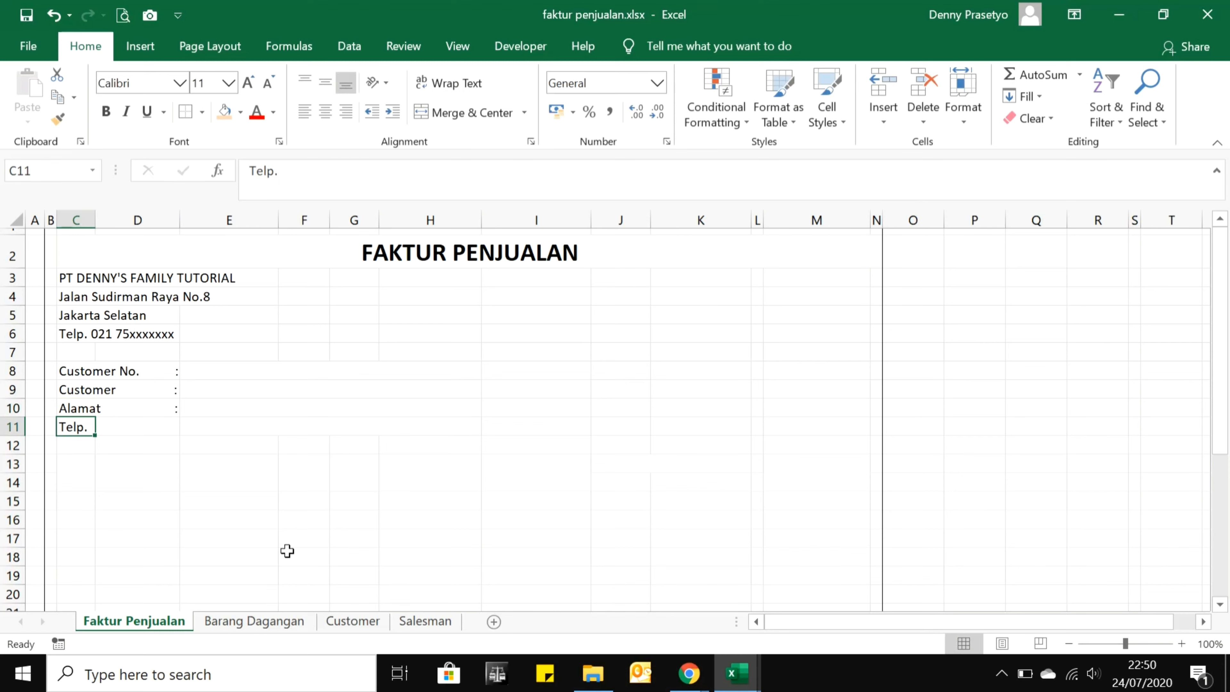
key(F2)
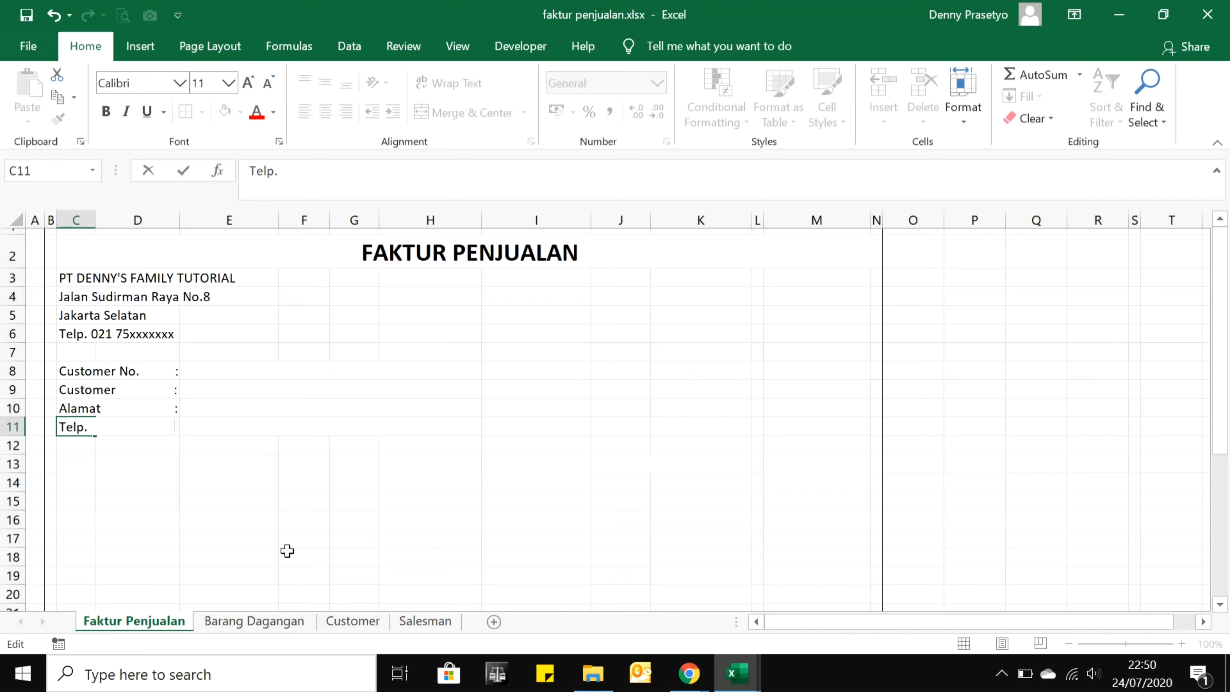
key(Return)
key(Up)
key(Up)
key(Up)
key(Up)
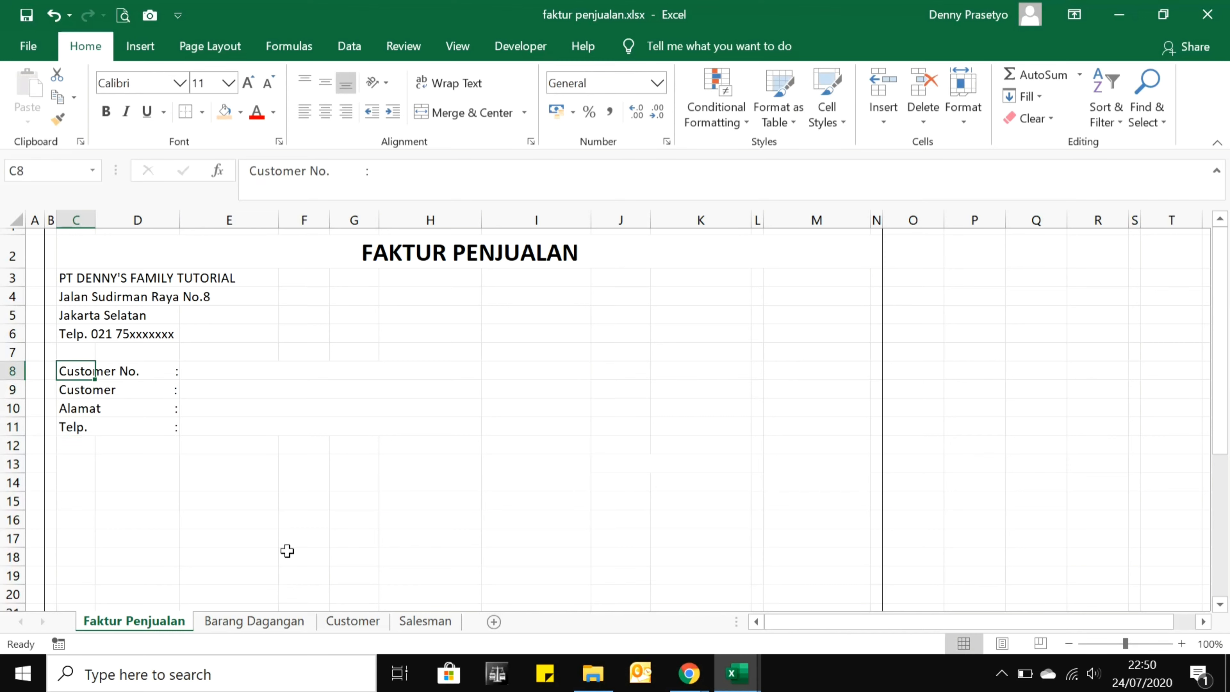
key(Right)
key(Right)
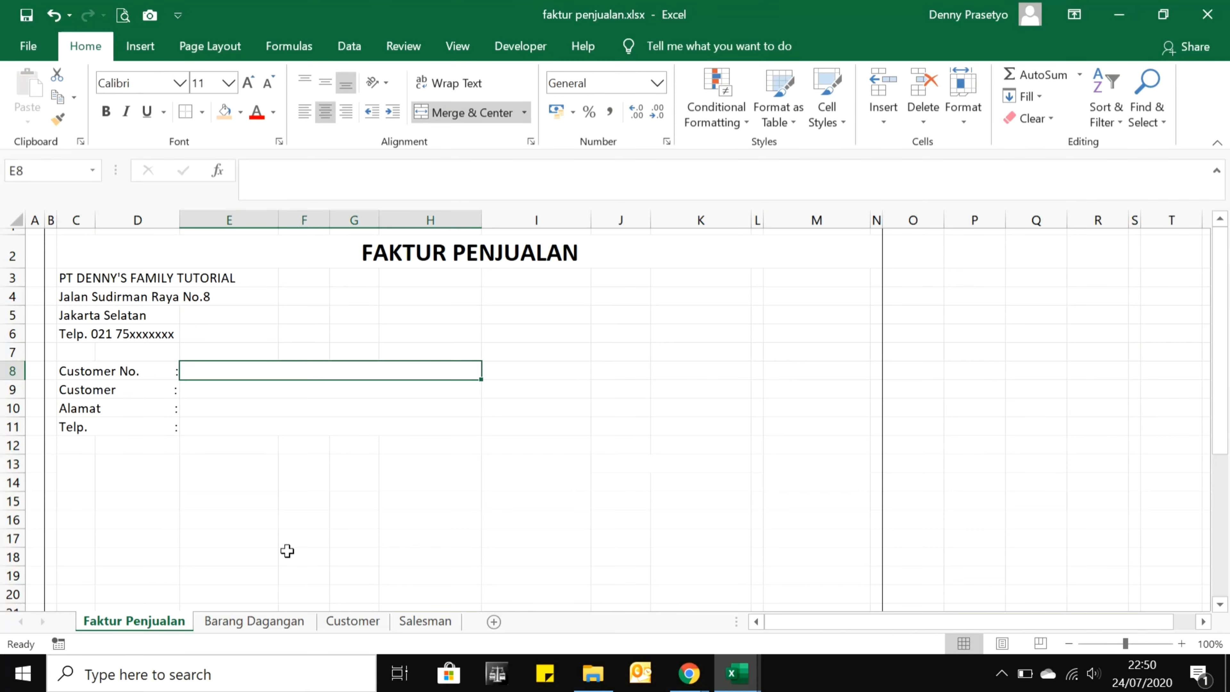
key(Down)
key(Down)
key(Down)
key(Up)
key(Up)
key(Up)
key(Up)
key(Up)
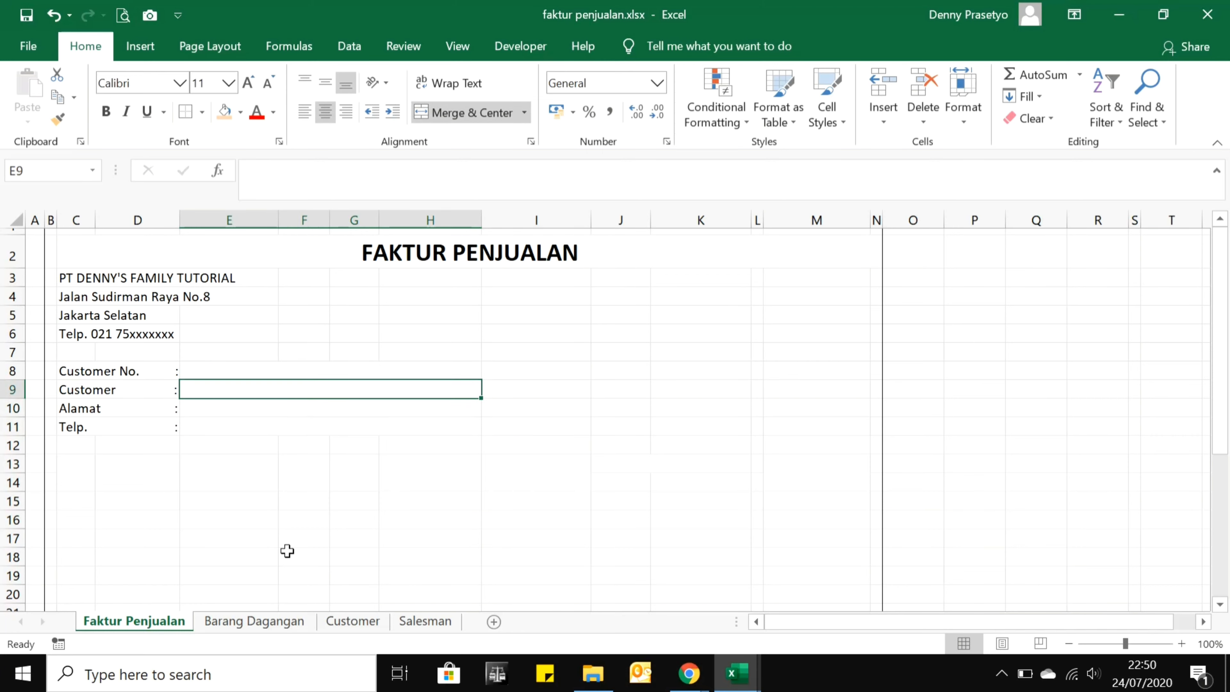
Enter the label Nomor Faktur in cell J3, on the same row as the company name.
key(Up)
key(Up)
key(Up)
key(Right)
key(Right)
key(Right)
key(Right)
key(Right)
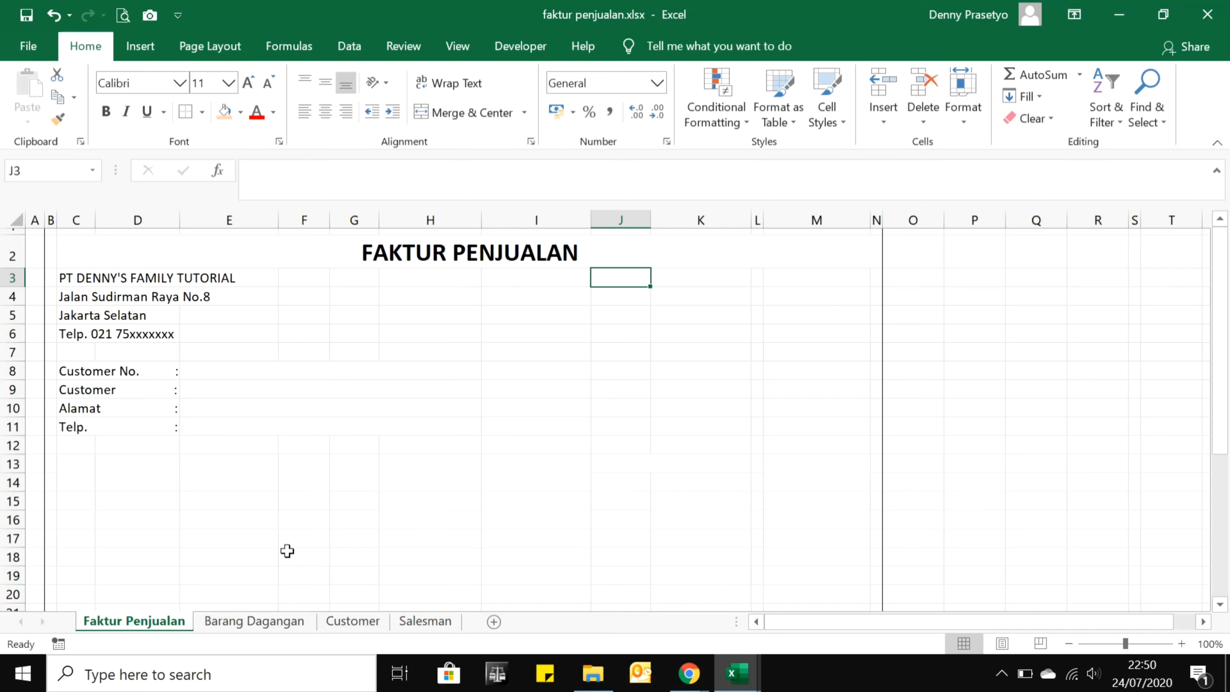
text(Nomor)
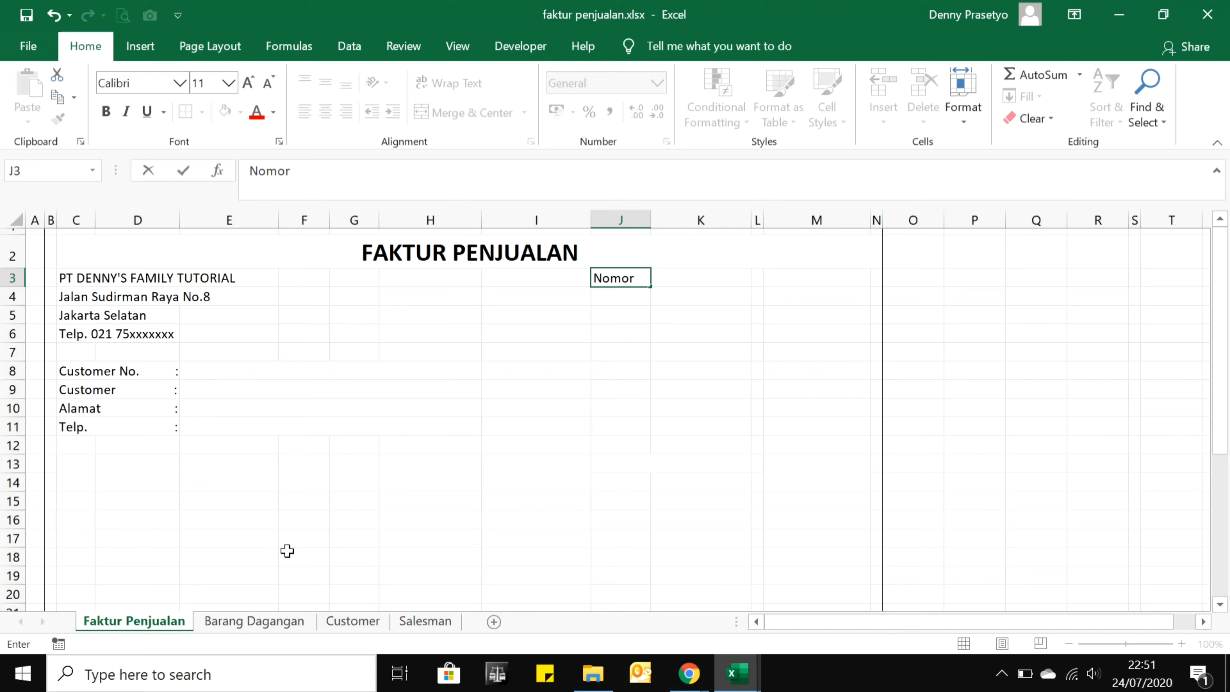
text(Faktur)
key(Return)
Enter the label Tanggal Faktur in cell J4 below the invoice number label.
text(Tangga)
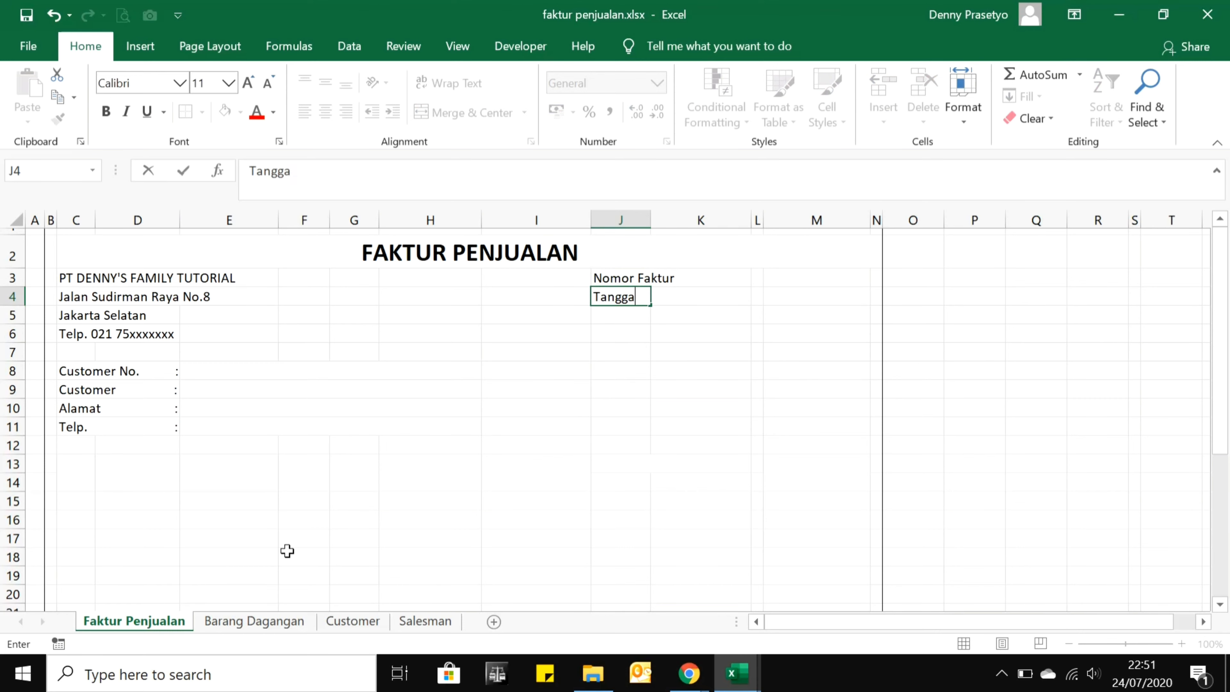
text(l Faktur)
key(Return)
Enter the labels Termin Pembayaran in cell J5 and Salesman in cell J6, below the invoice date label.
text(T)
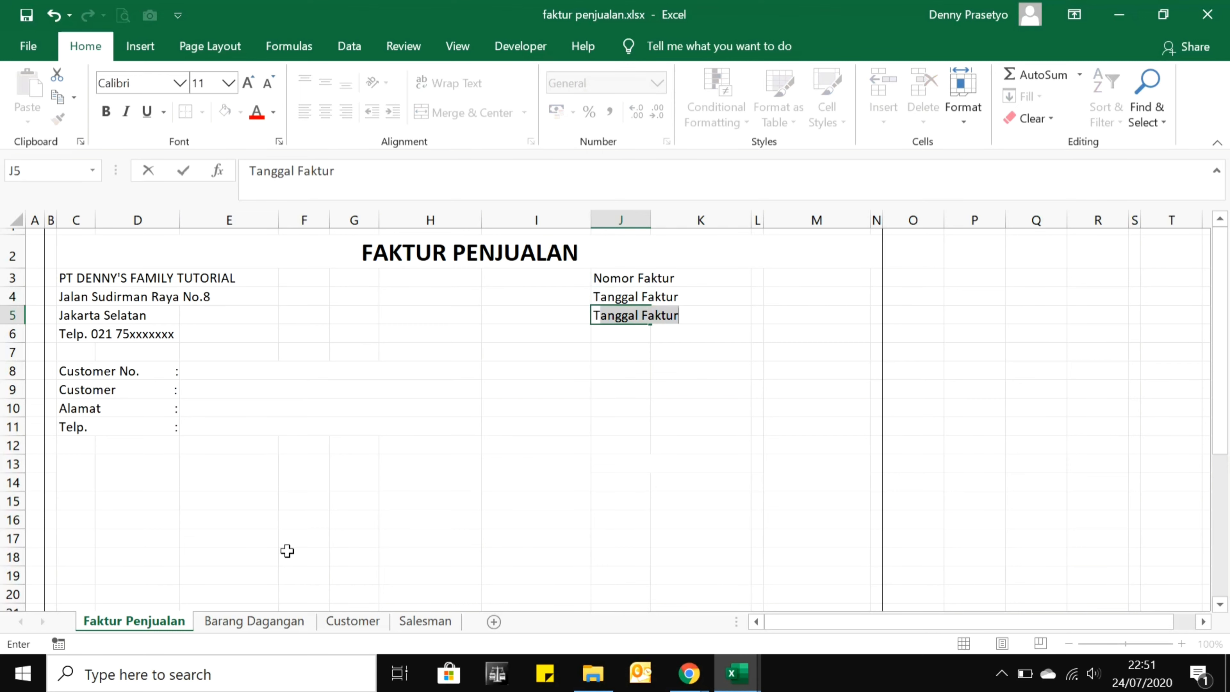
text(ermin Pe)
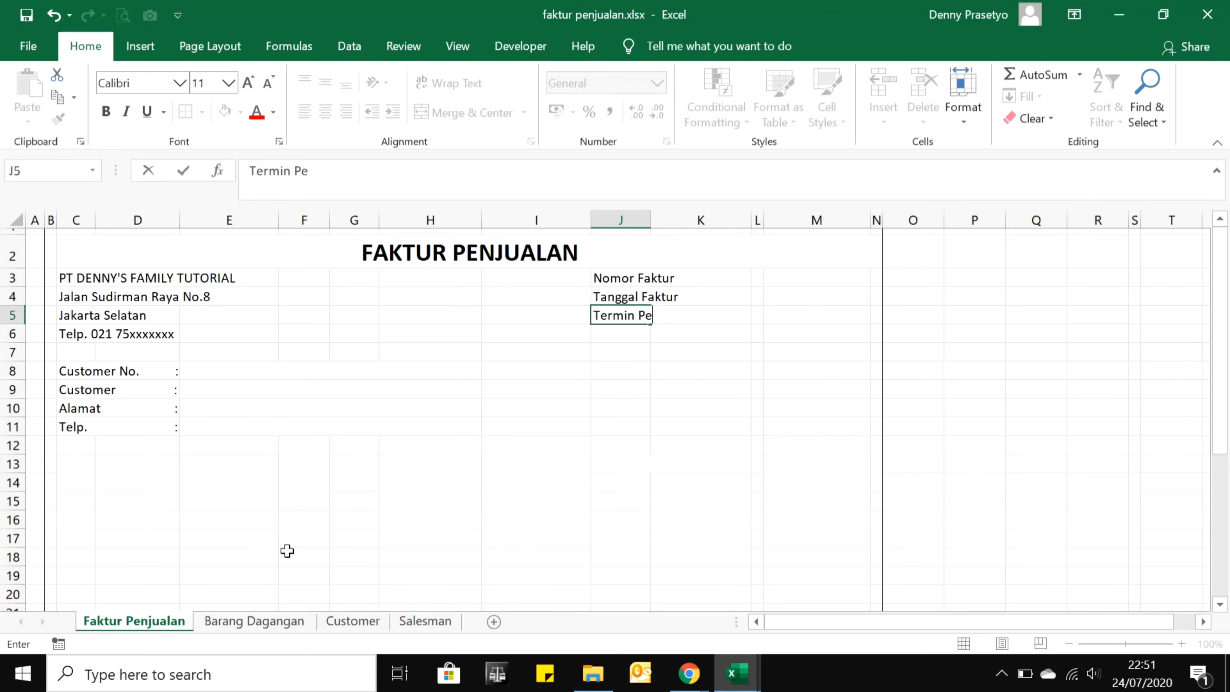
text(mbayar)
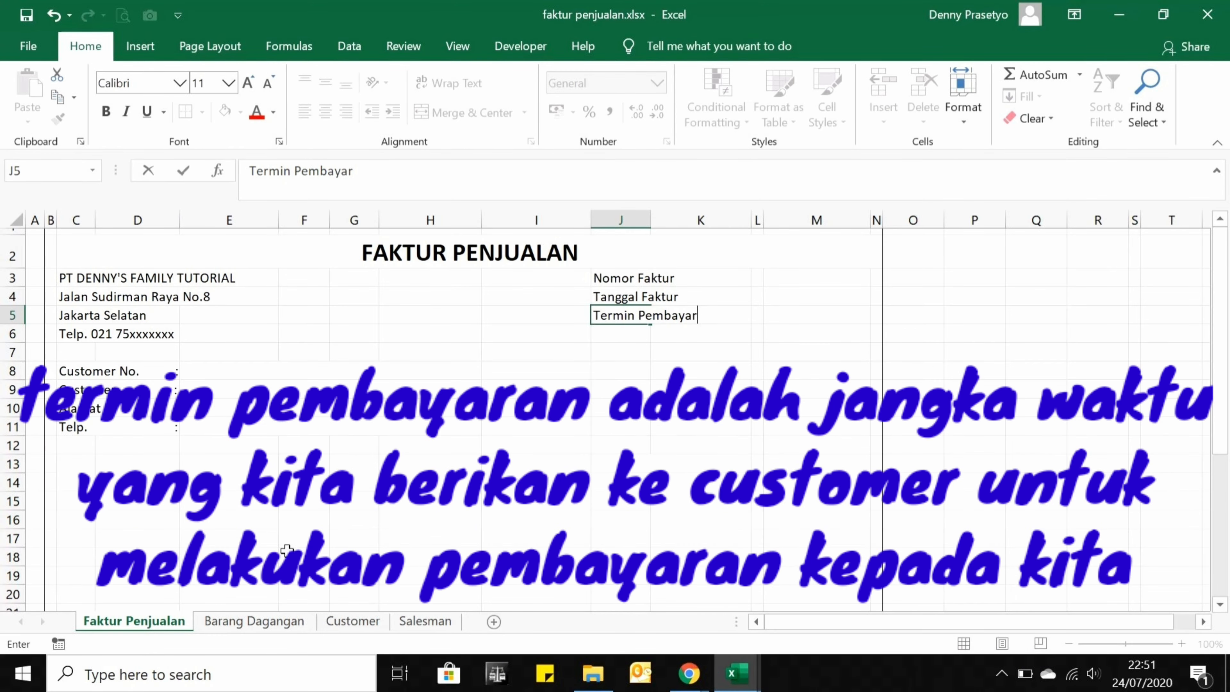
text(an)
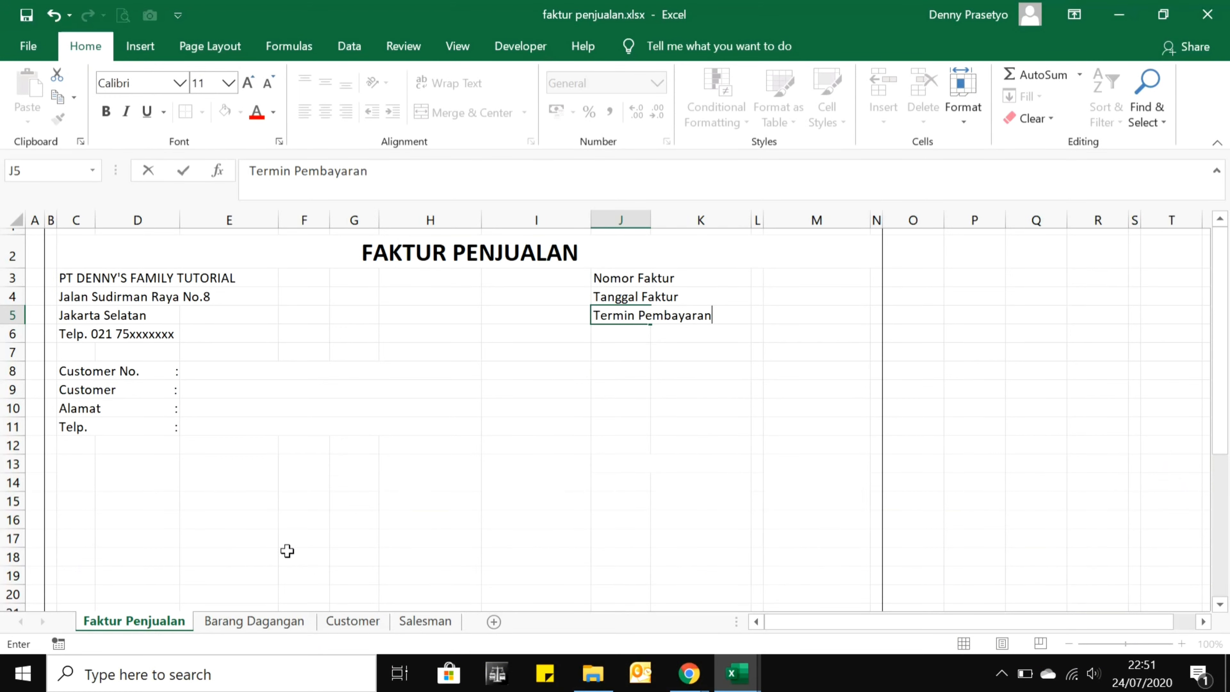
key(Return)
text(Sa)
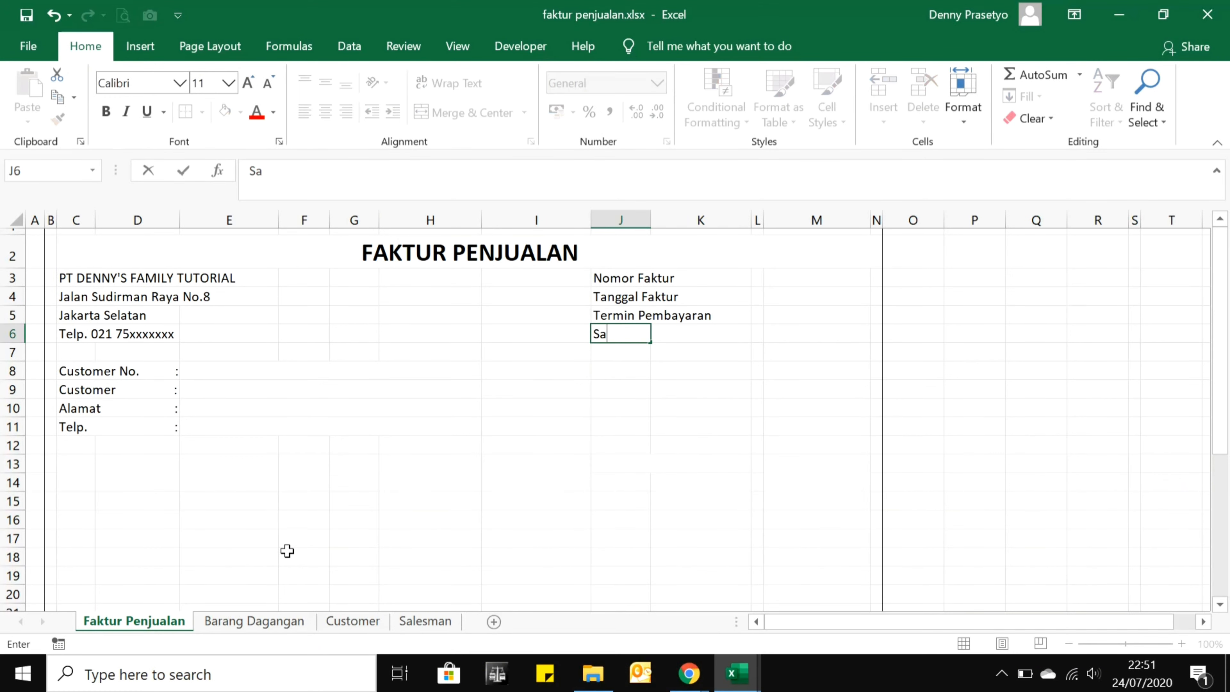
text(lesman)
key(Return)
Enter a colon in cell L3, on the Nomor Faktur row.
key(Up)
key(Up)
key(Up)
key(Up)
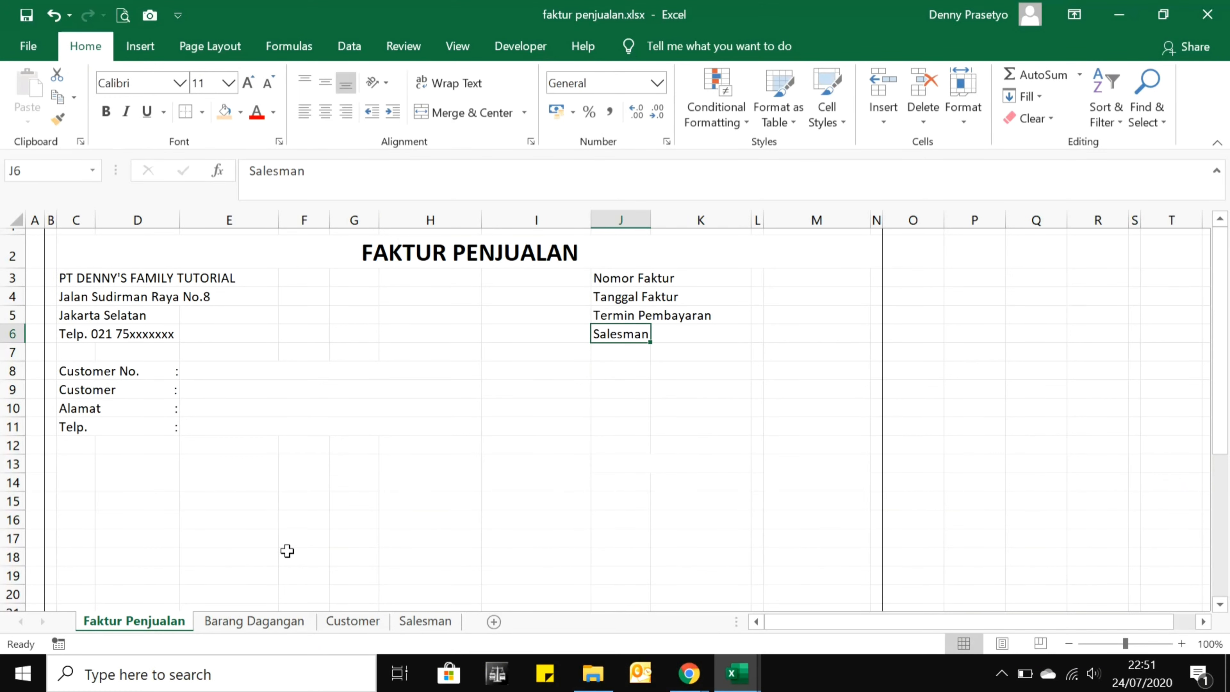
key(Right)
key(Right)
text(:)
key(Return)
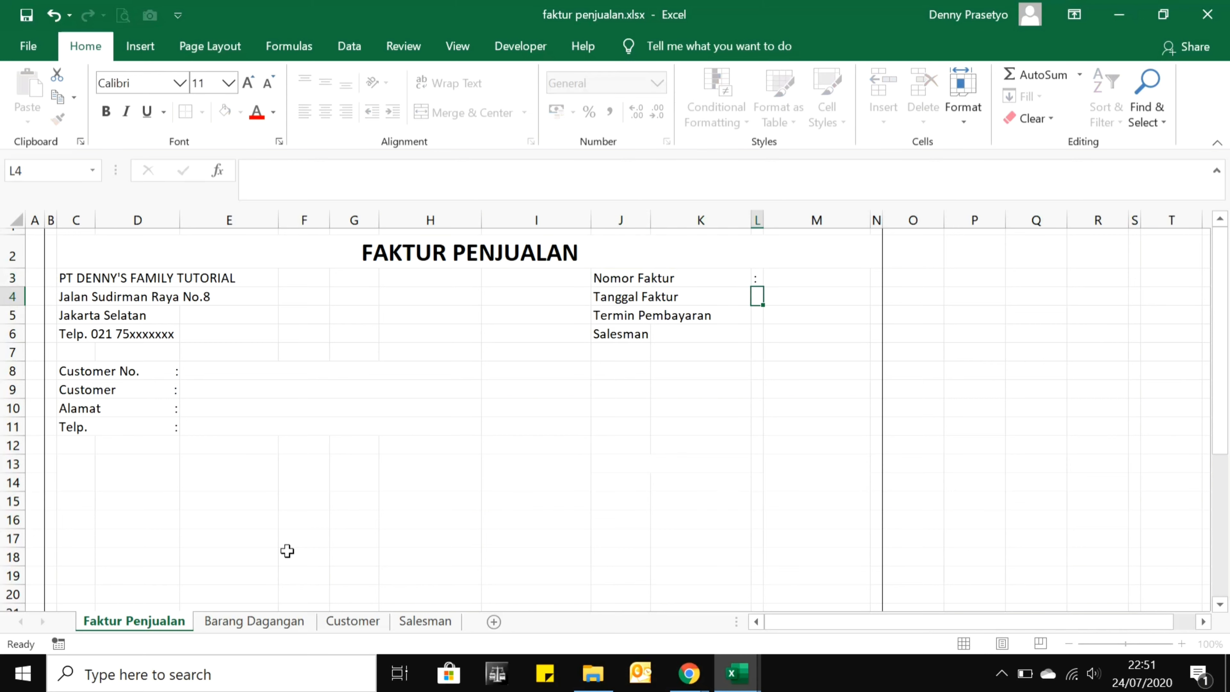
Copy the colon from L3 into cells L4 to L6 for the remaining invoice detail labels.
key(Up)
key(ctrl+c)
key(Down)
key(shift+Down)
key(shift+Down)
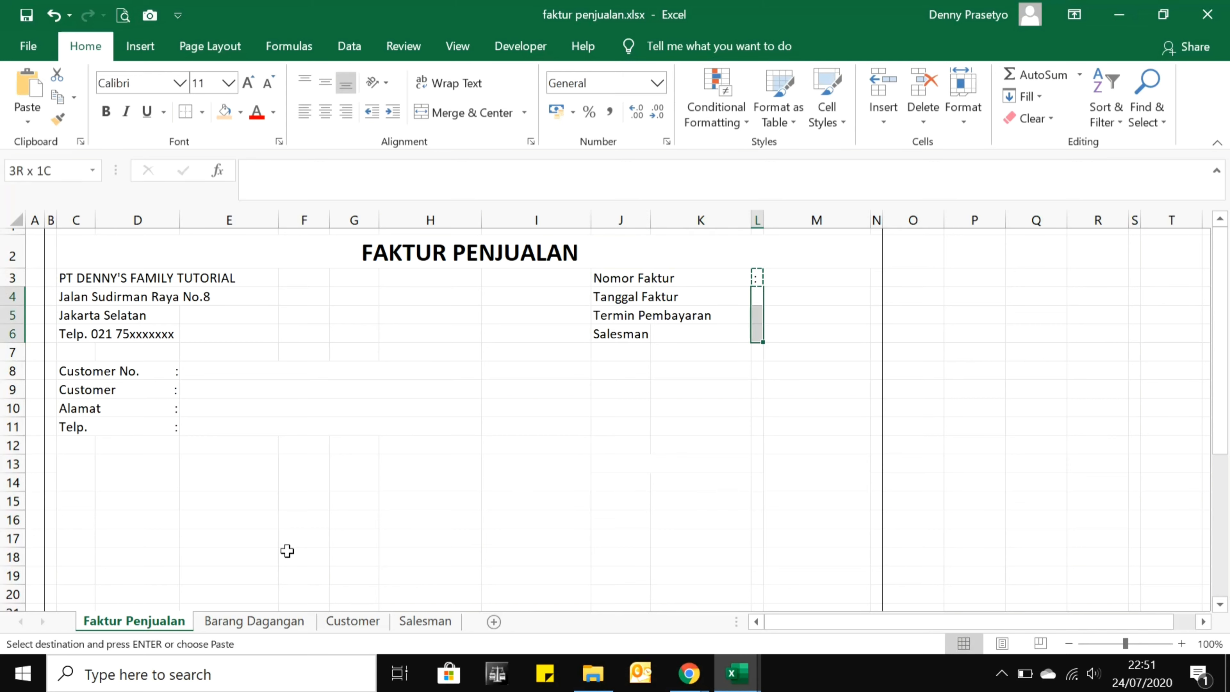
key(Return)
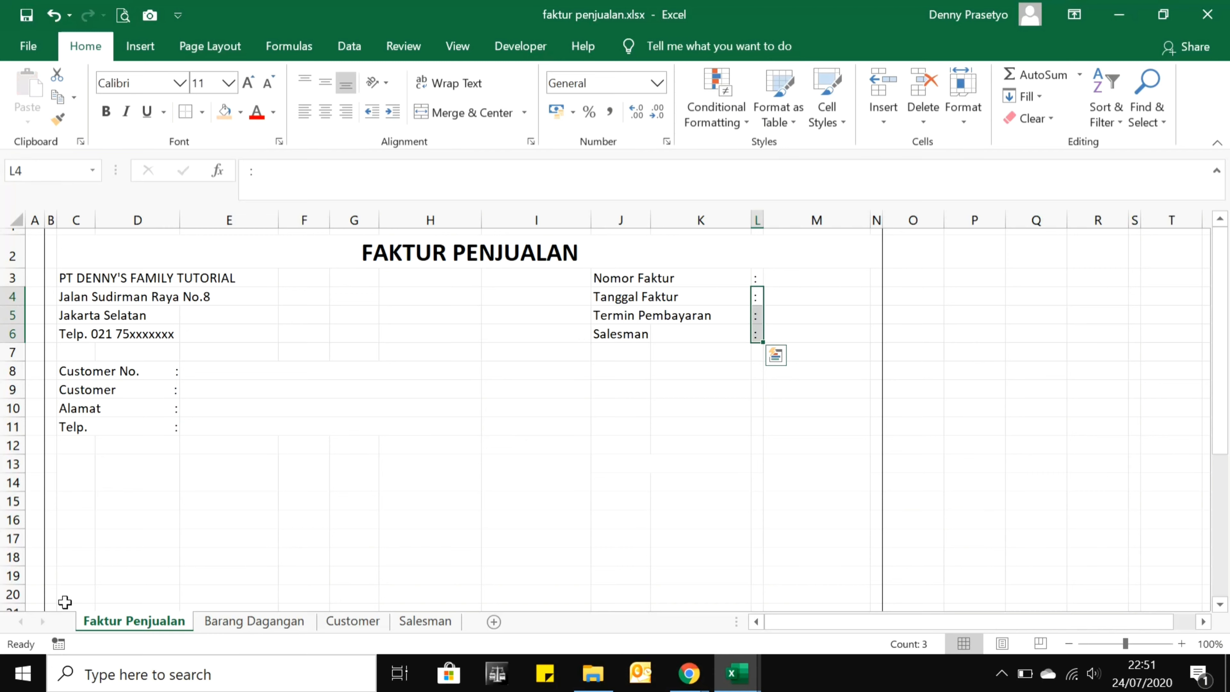
Enter the item table headers No in merged cell C13 and Kode Barang in merged cell D13.
click(87, 471)
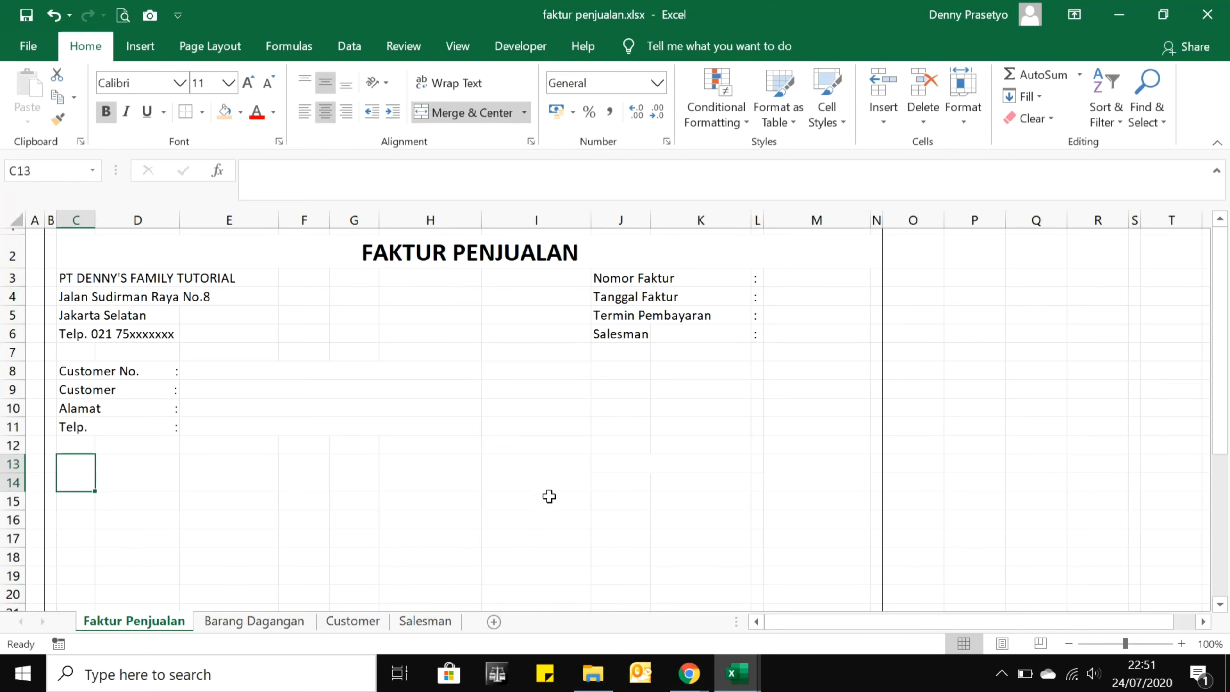
scroll(550, 489, down, 2)
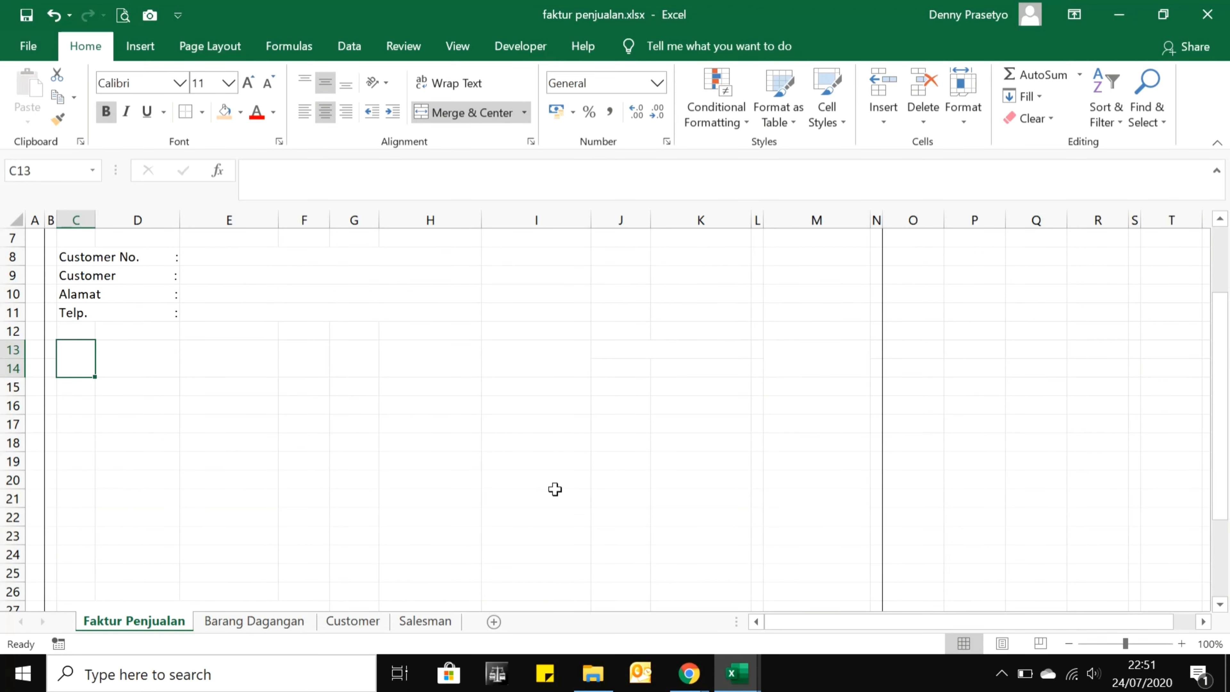
text(No)
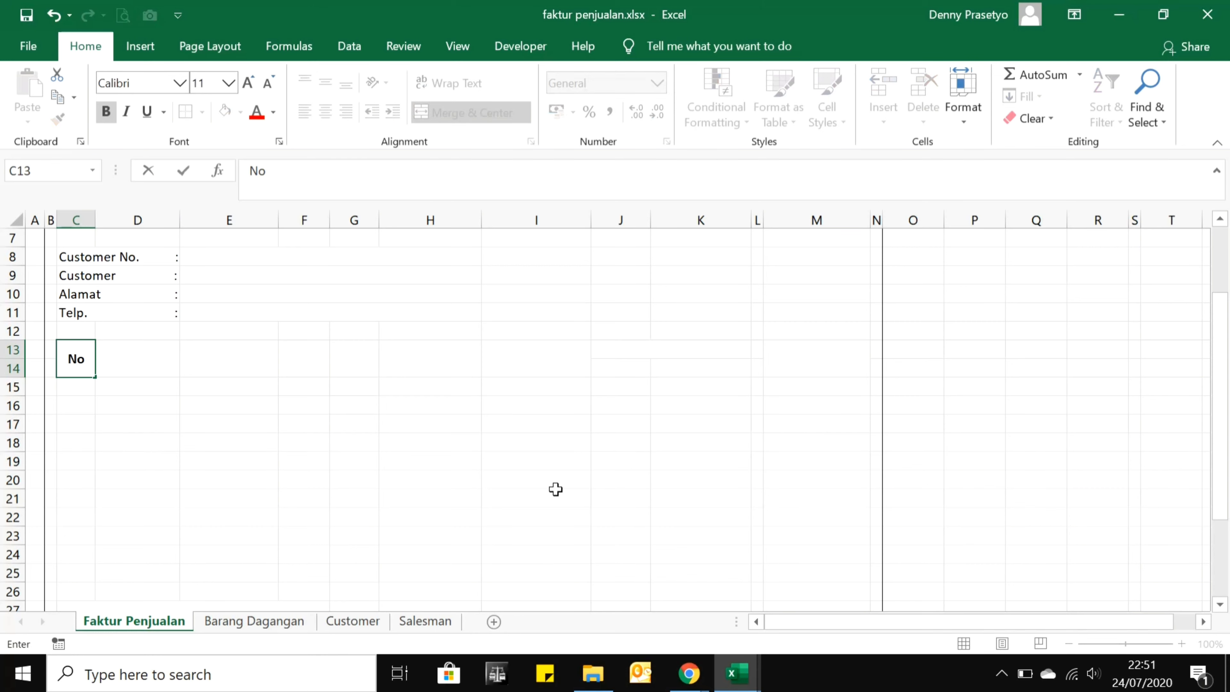
key(ctrl+Return)
key(Tab)
text(Kode)
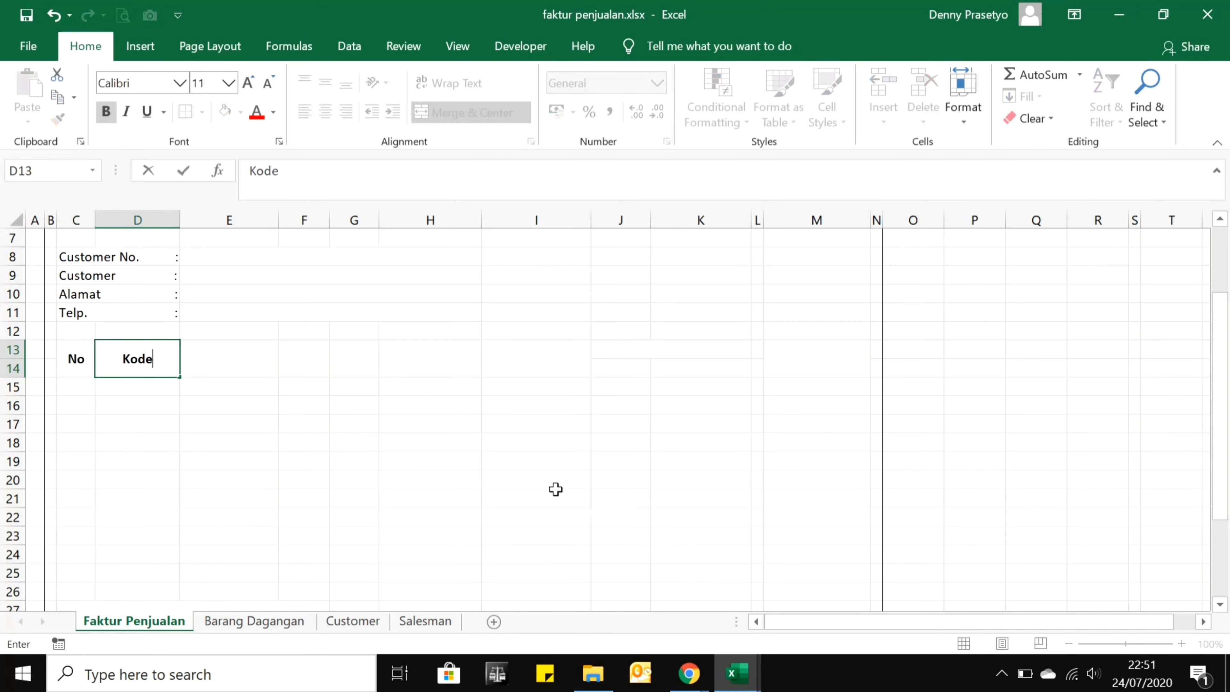
text( Barang)
key(ctrl+Return)
key(Return)
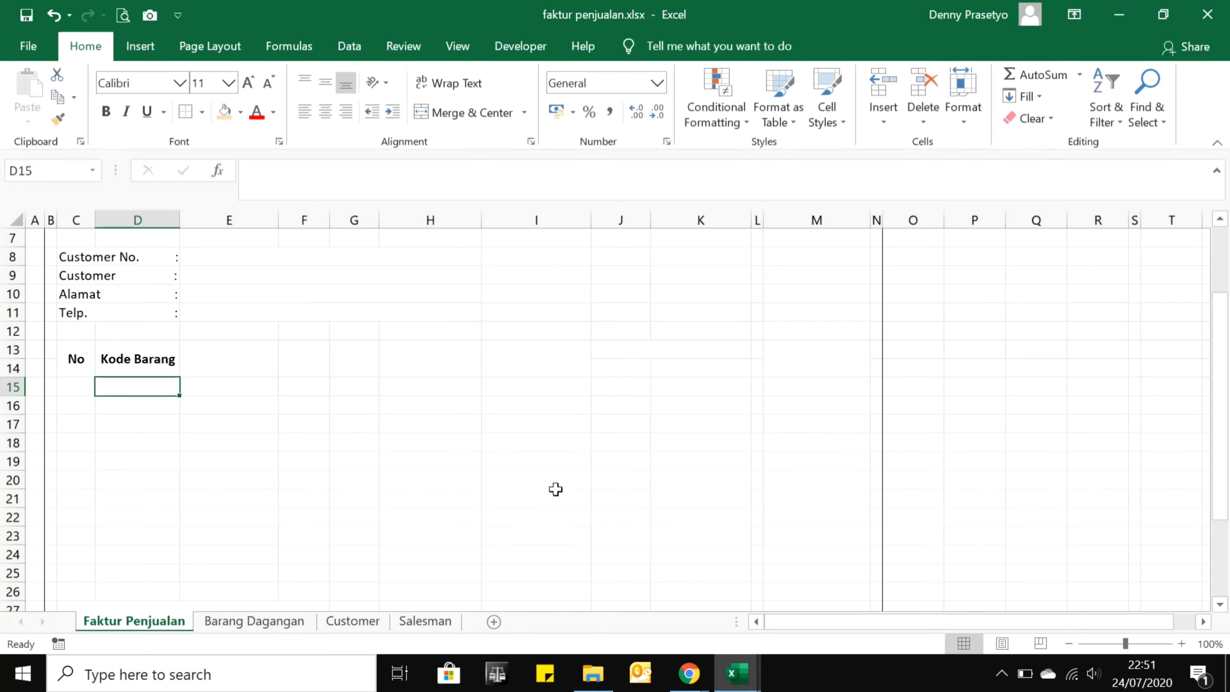
Add the item table headers Nama Barang in E13 and Jumlah in F13.
key(Up)
key(Right)
text(Nama Barang)
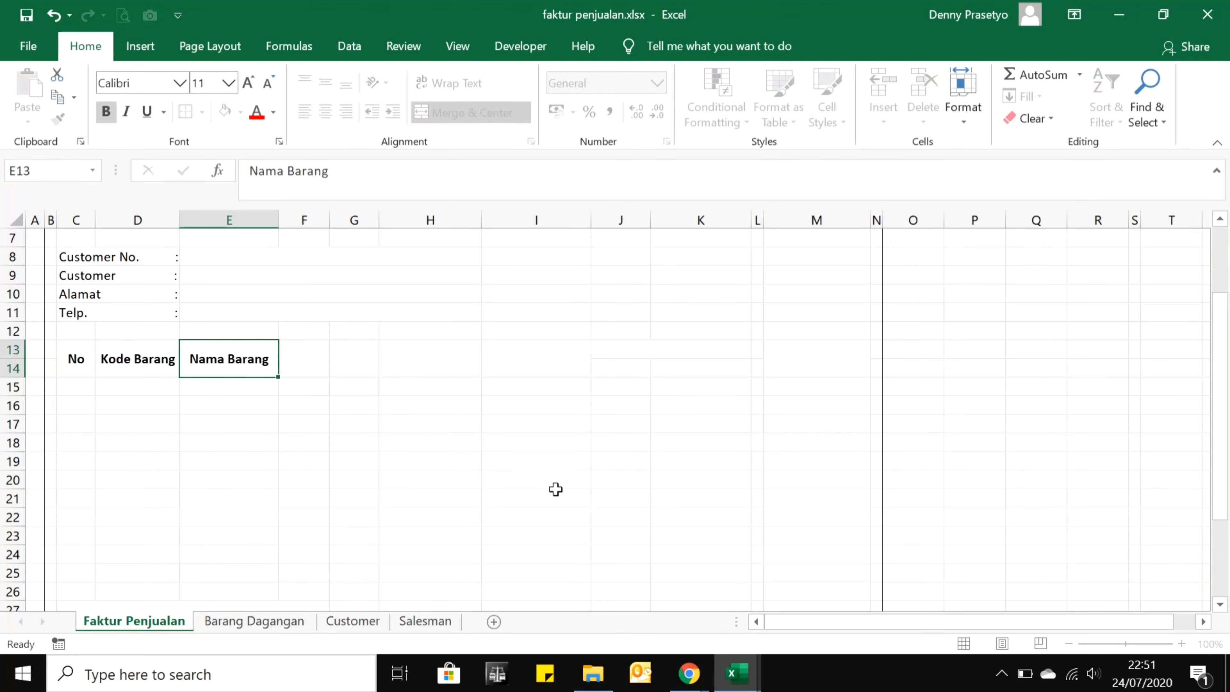
key(ctrl+Return)
key(Right)
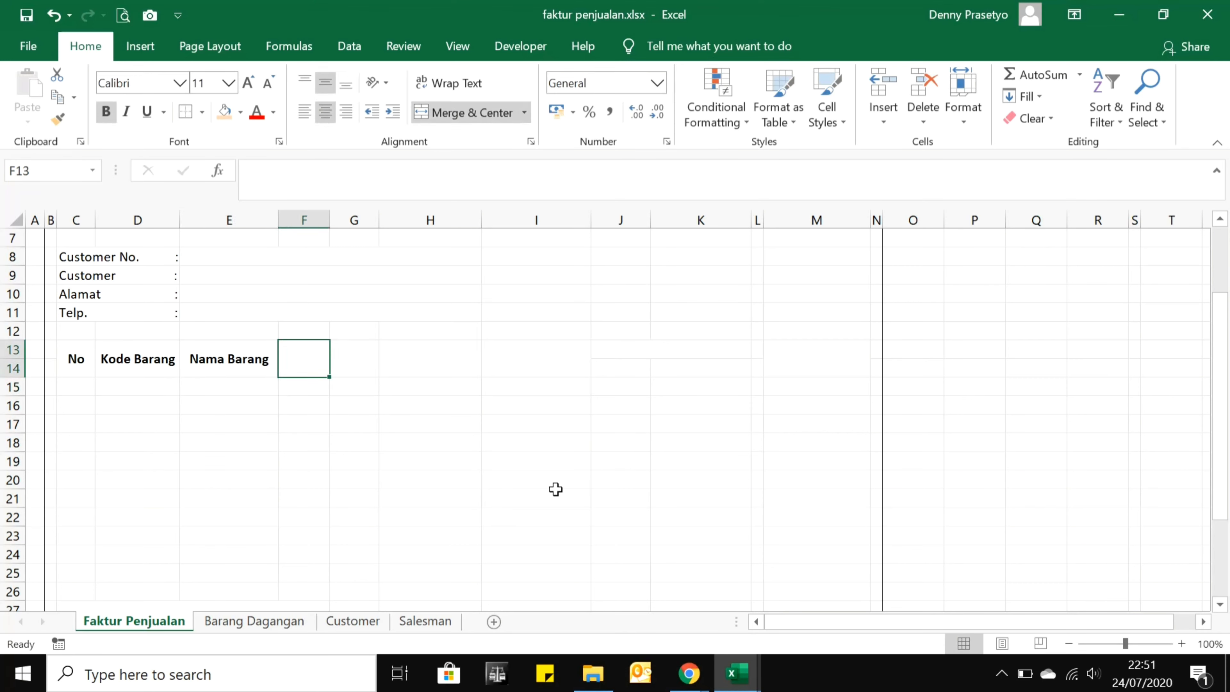
text(Jumlah)
key(Return)
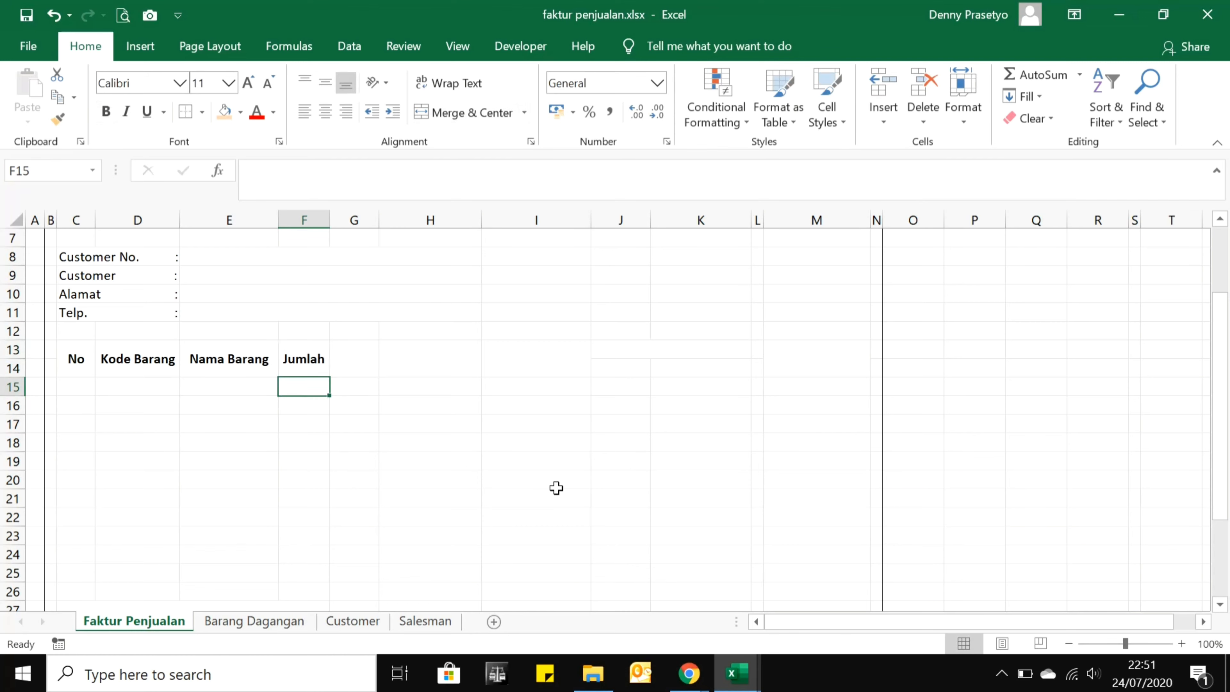
Enter the header Uom in merged cell G13, beside Jumlah.
key(Up)
key(Right)
text(Uo)
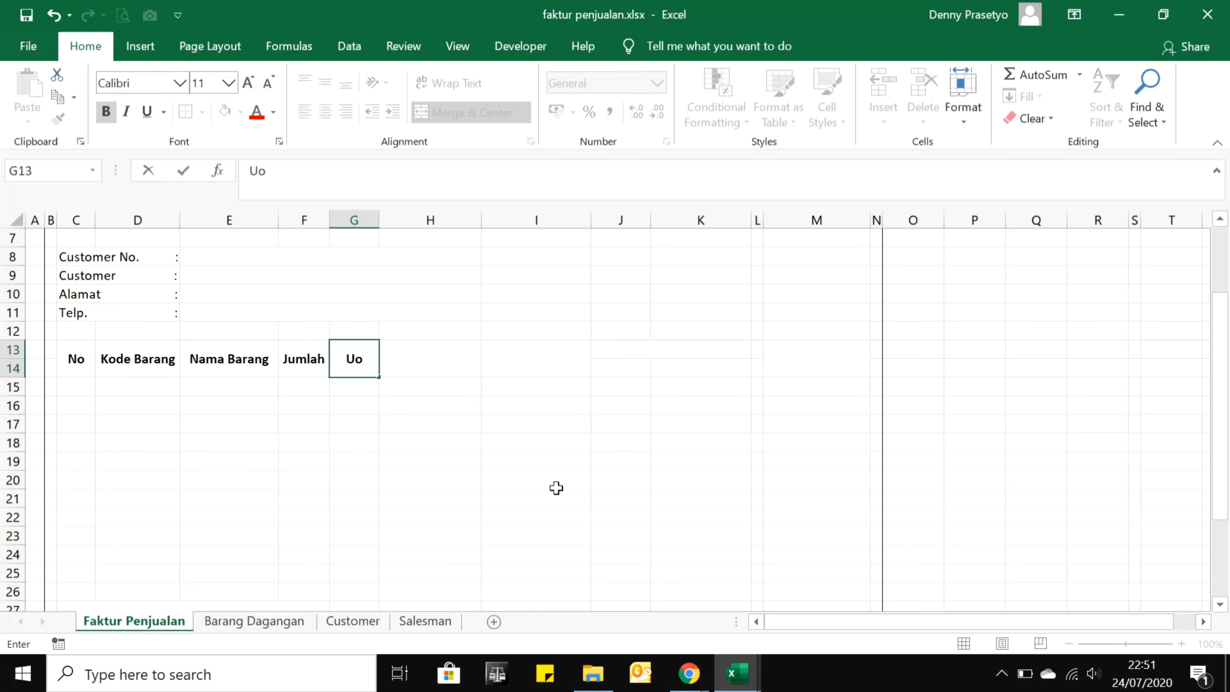
text(,)
key(BackSpace)
text(m)
key(Return)
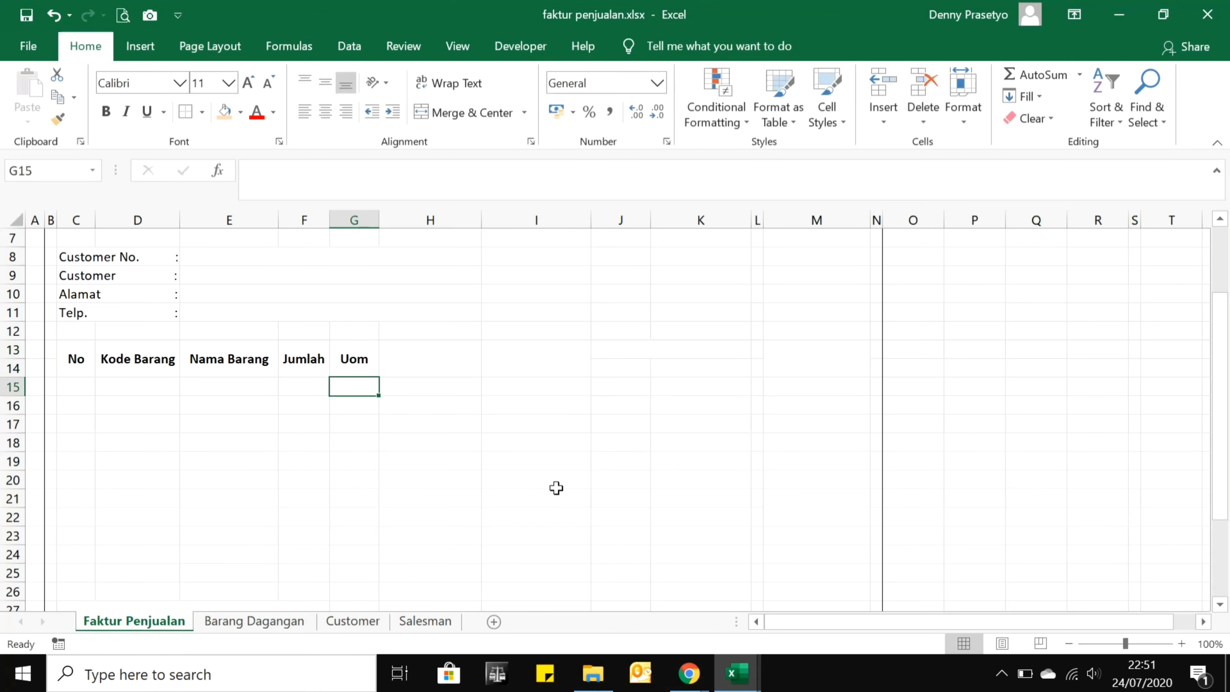
Enter the header Harga Satuan in merged cell H13, beside Uom.
key(Up)
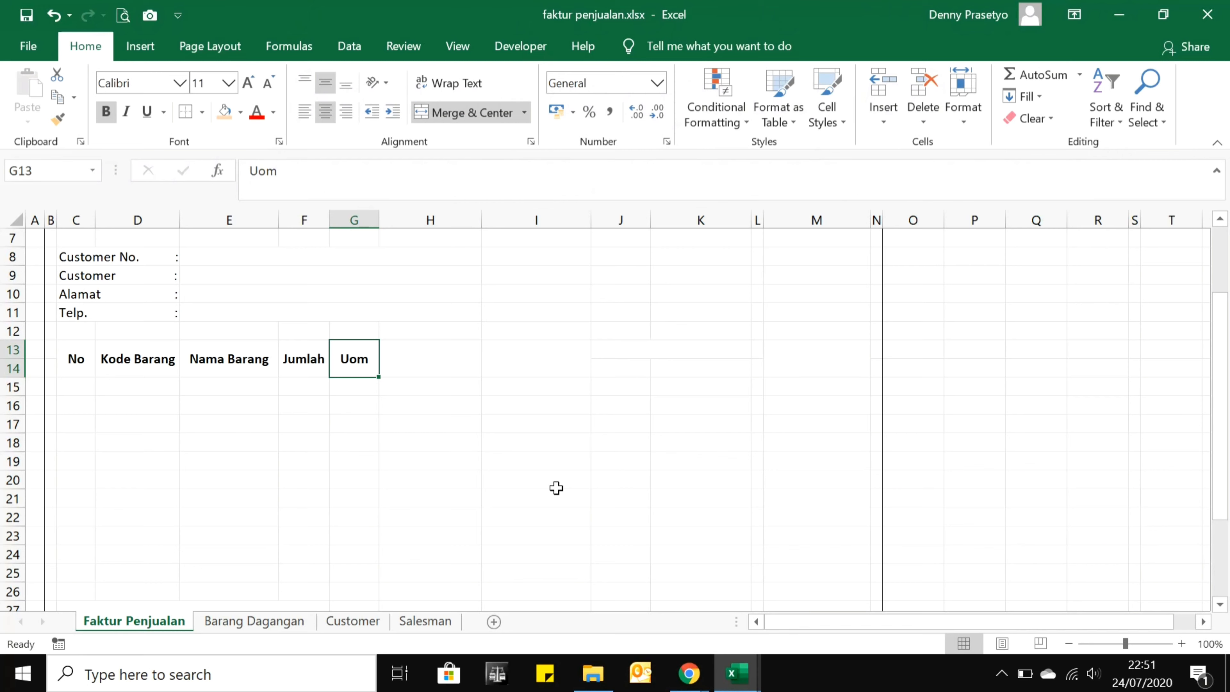
key(Right)
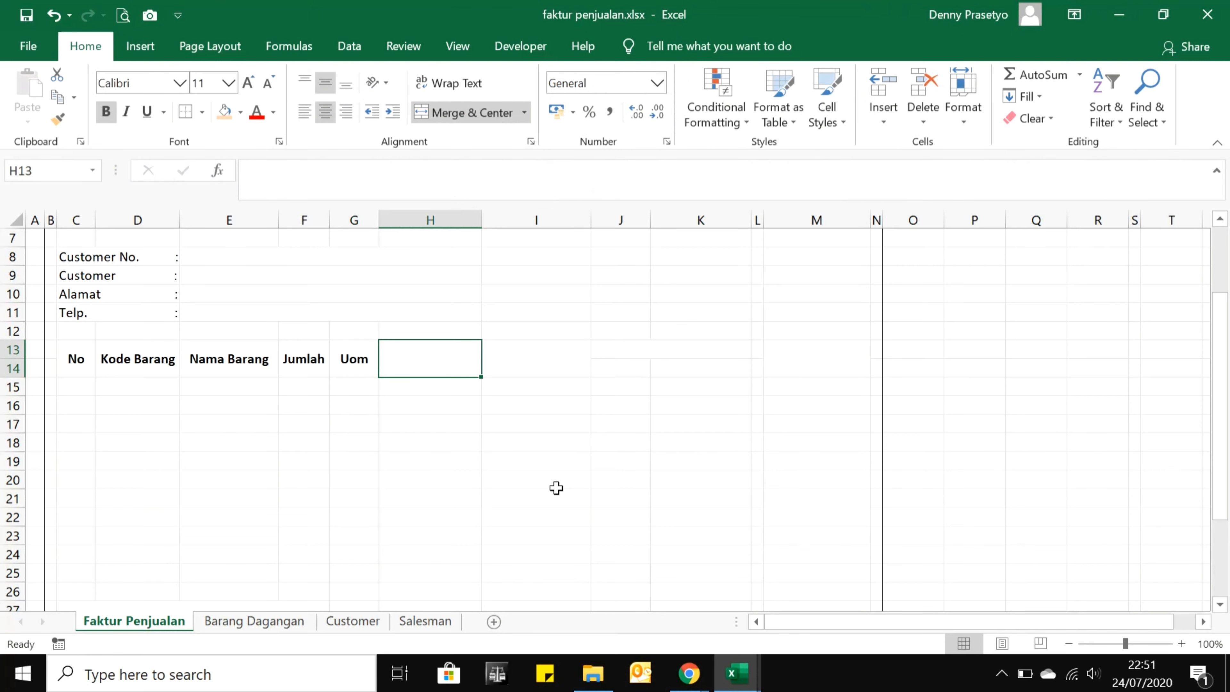
text(Harga )
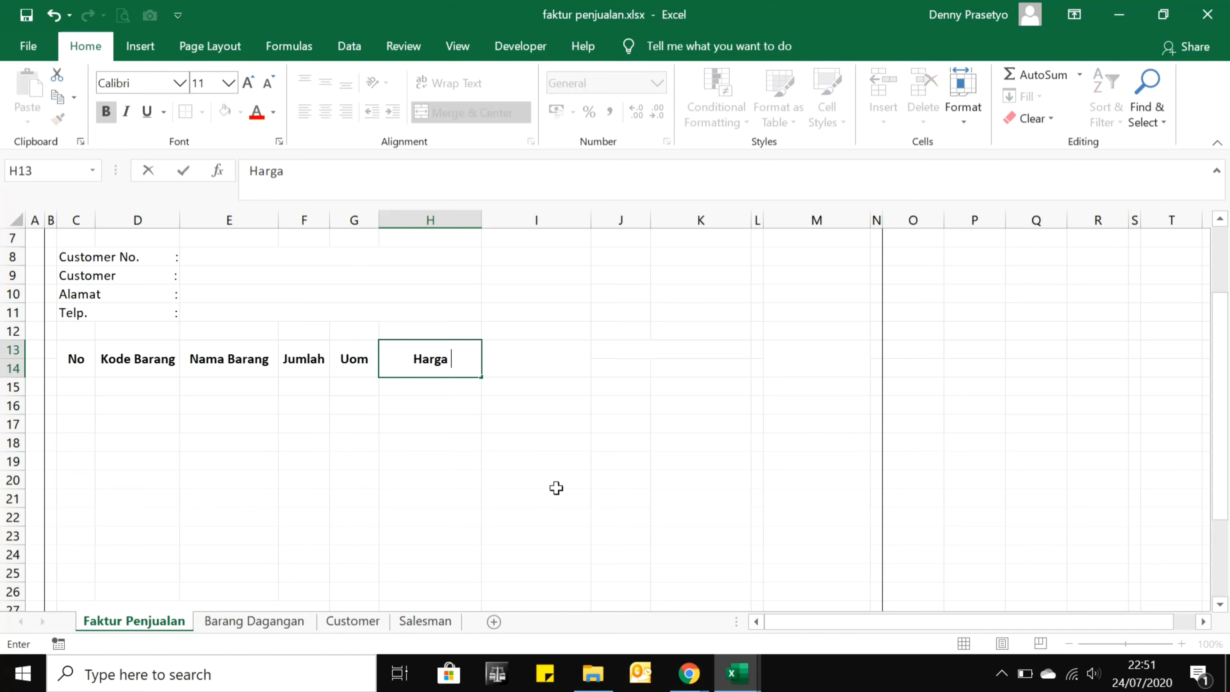
text(Satuan)
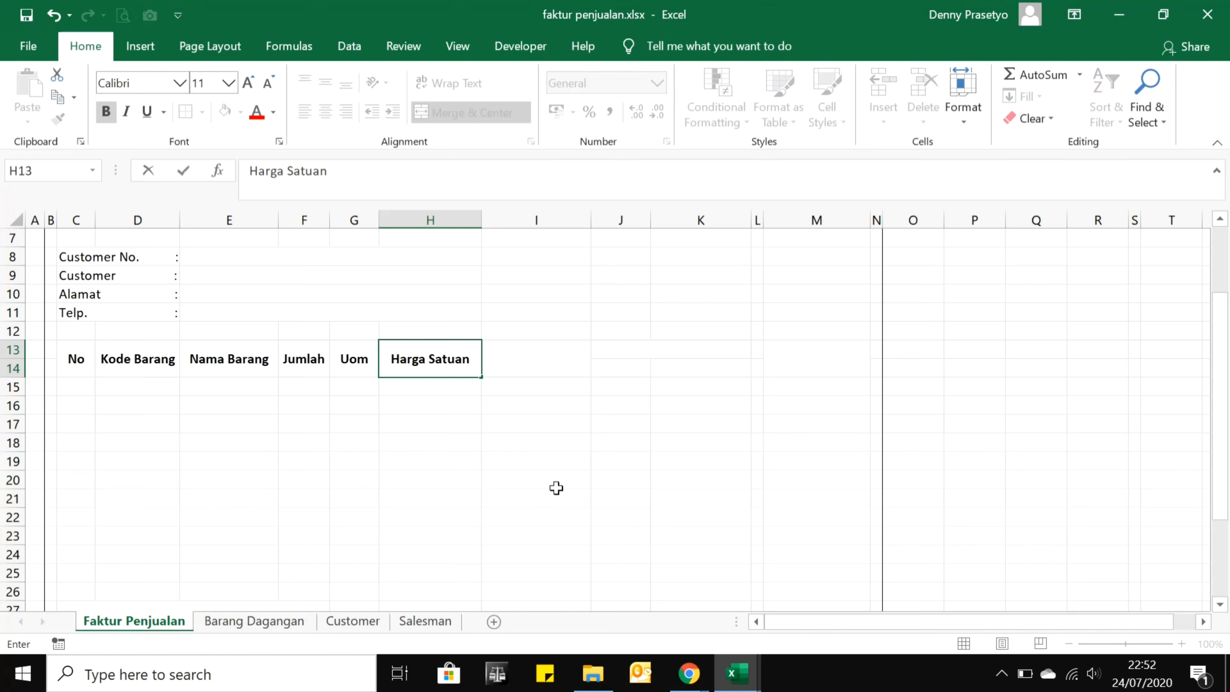
key(Return)
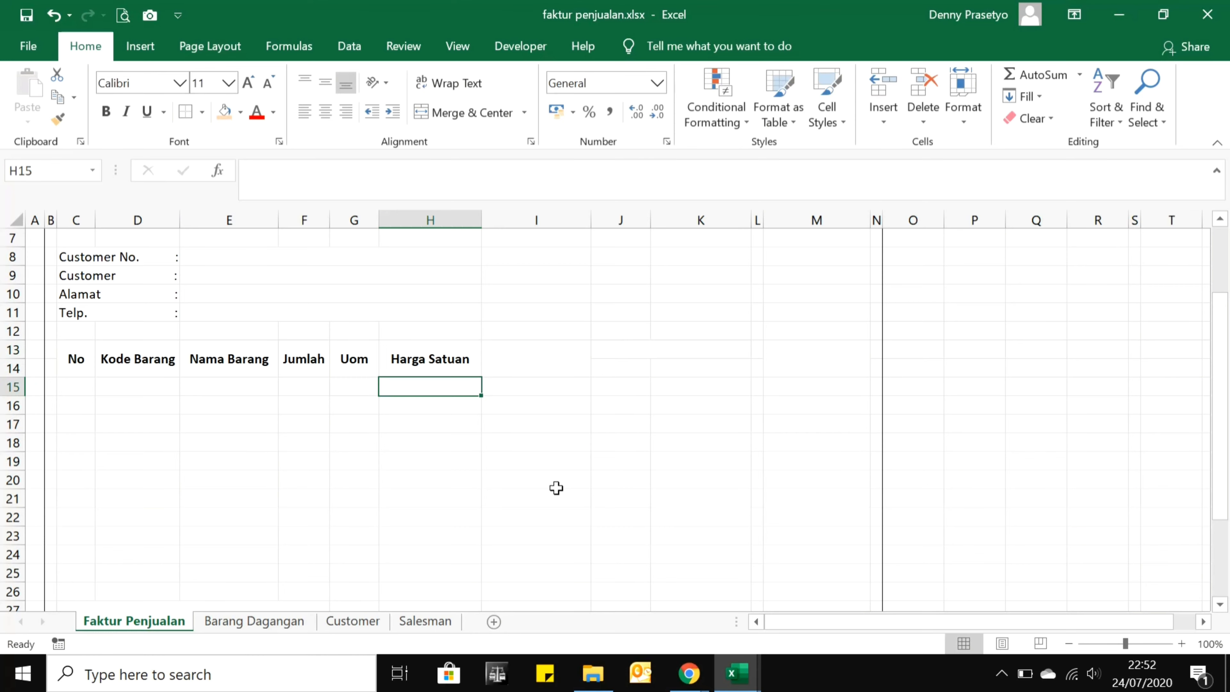
Enter the header Nilai Gross in merged cell I13, beside Harga Satuan.
key(Up)
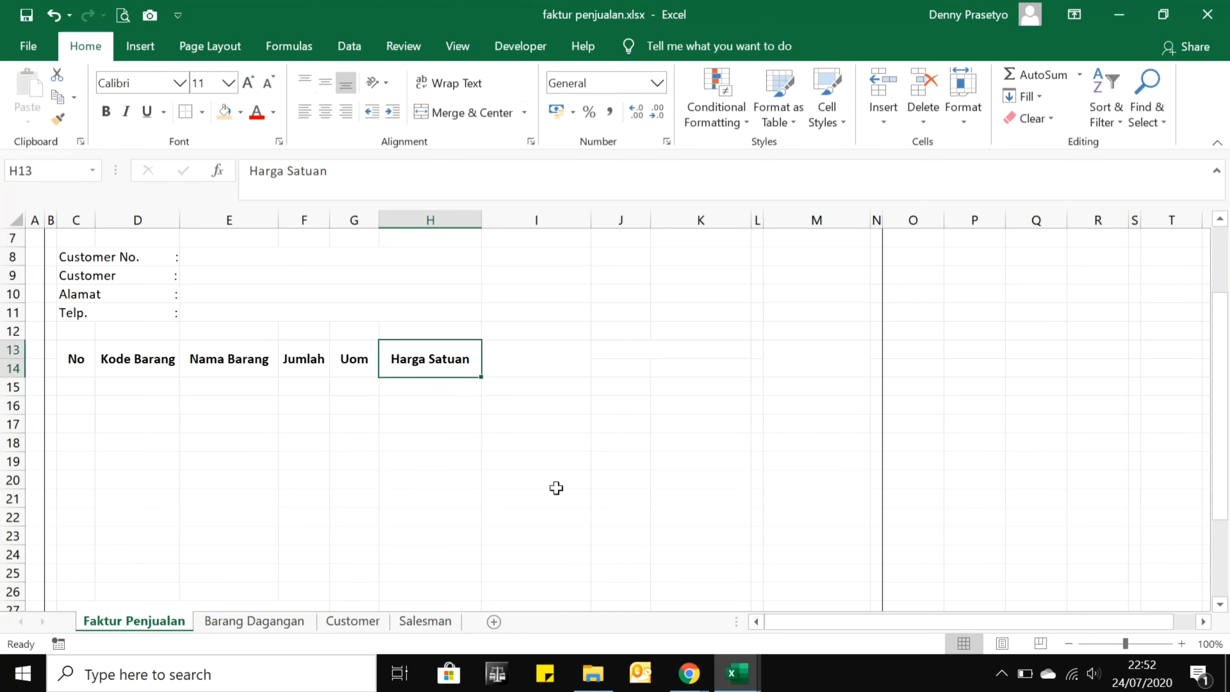
key(Right)
text(Nilai )
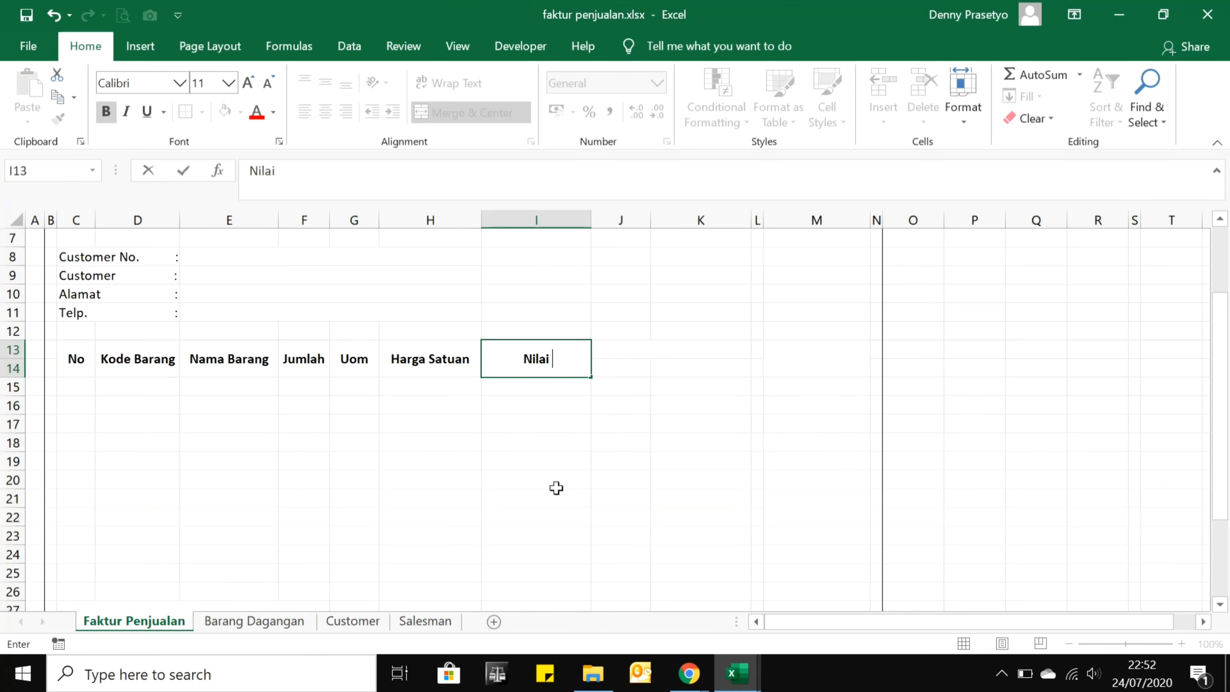
text(Gross)
key(Return)
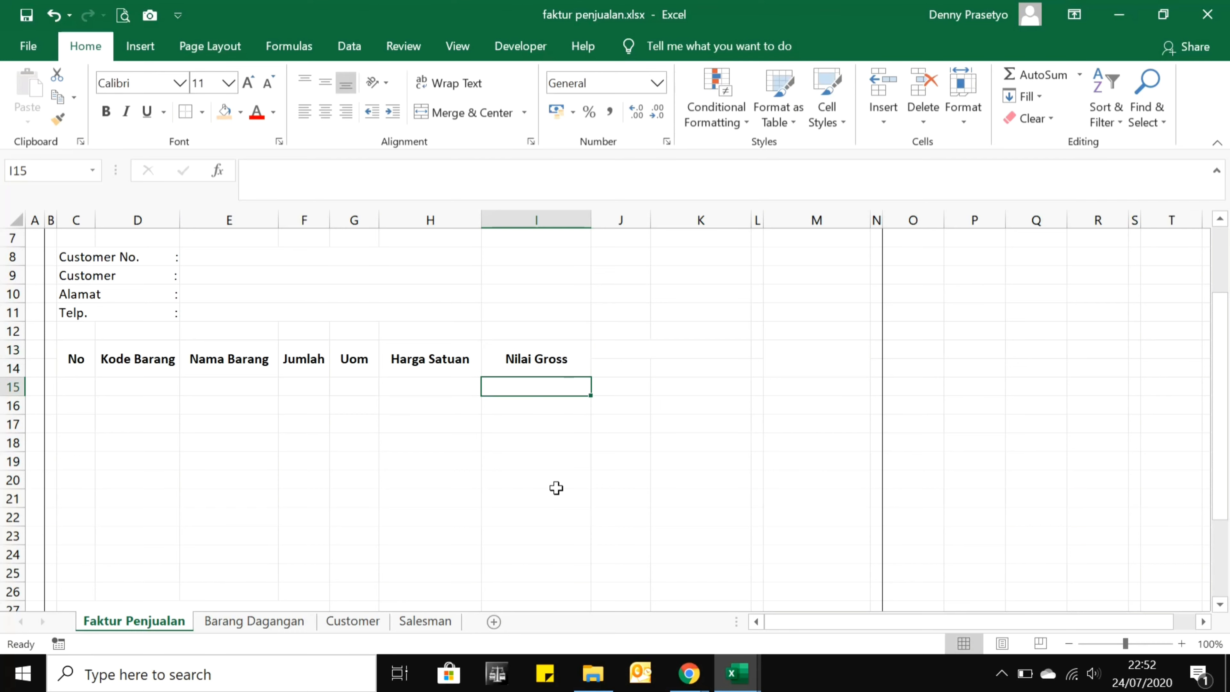
Enter the header Diskon in the merged cell spanning J13 and K13.
key(Up)
key(Right)
key(shift+Right)
text(Diskon)
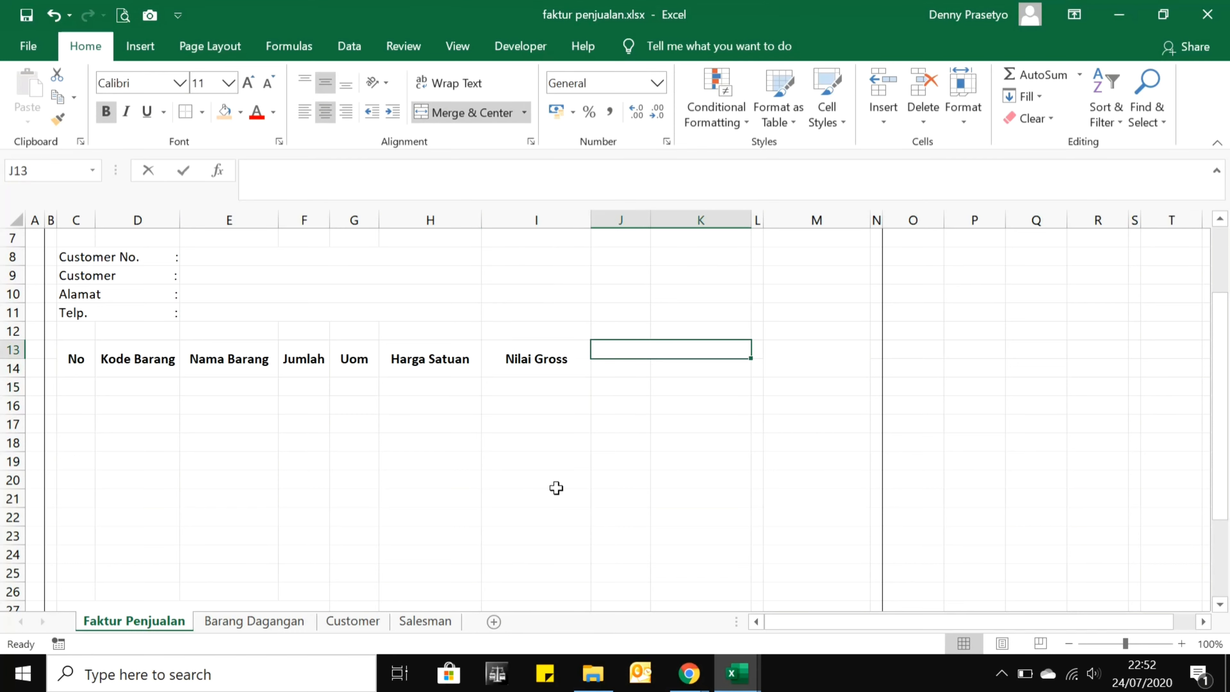
key(Return)
Enter the discount subheaders % in J14 and Nilai in K14, under Diskon.
key(Left)
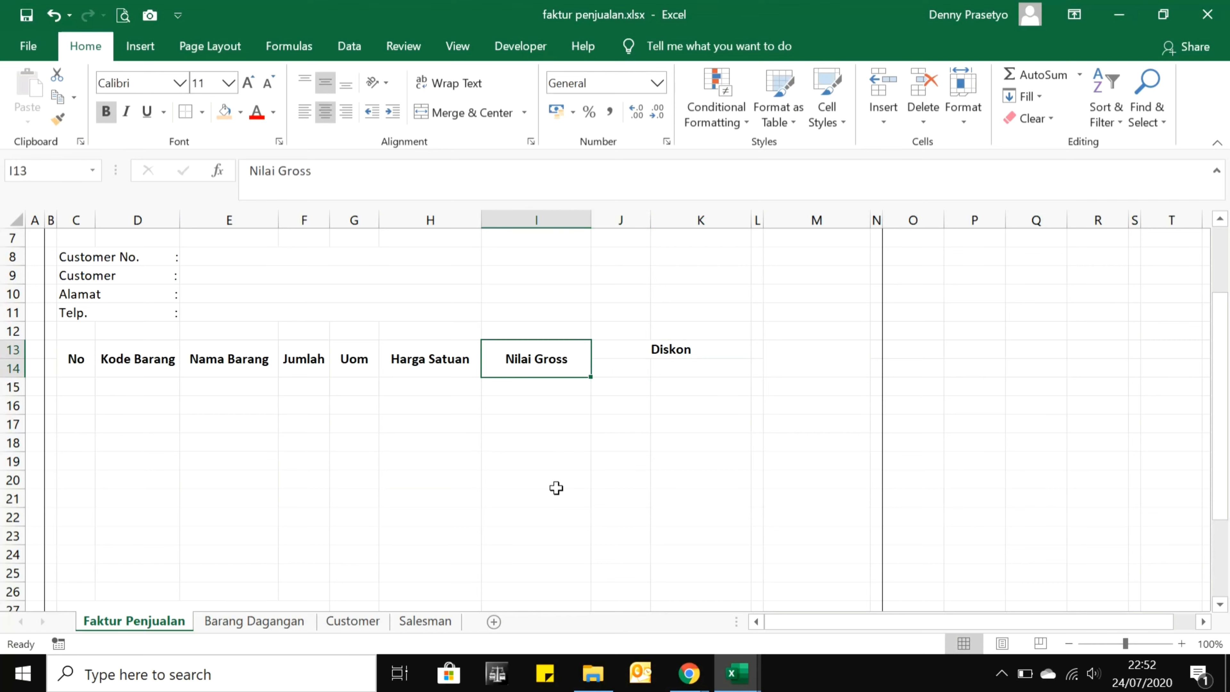
key(Right)
text(%)
key(Return)
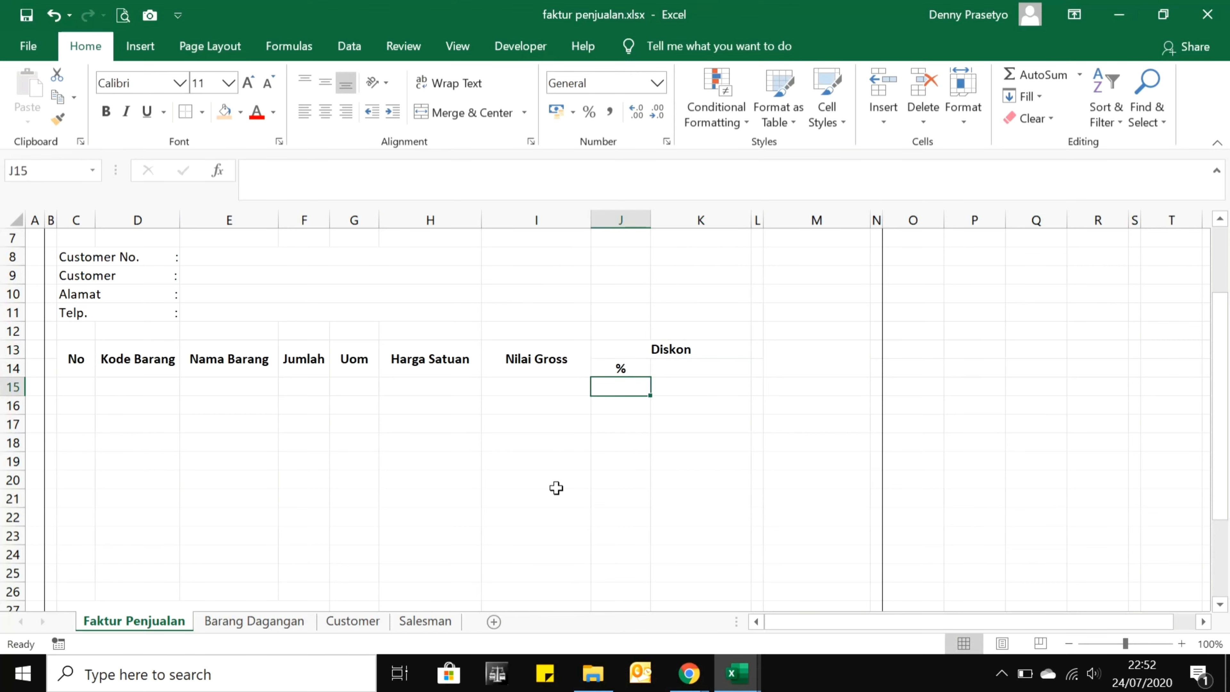
key(Up)
key(Right)
key(F2)
text(Nilai)
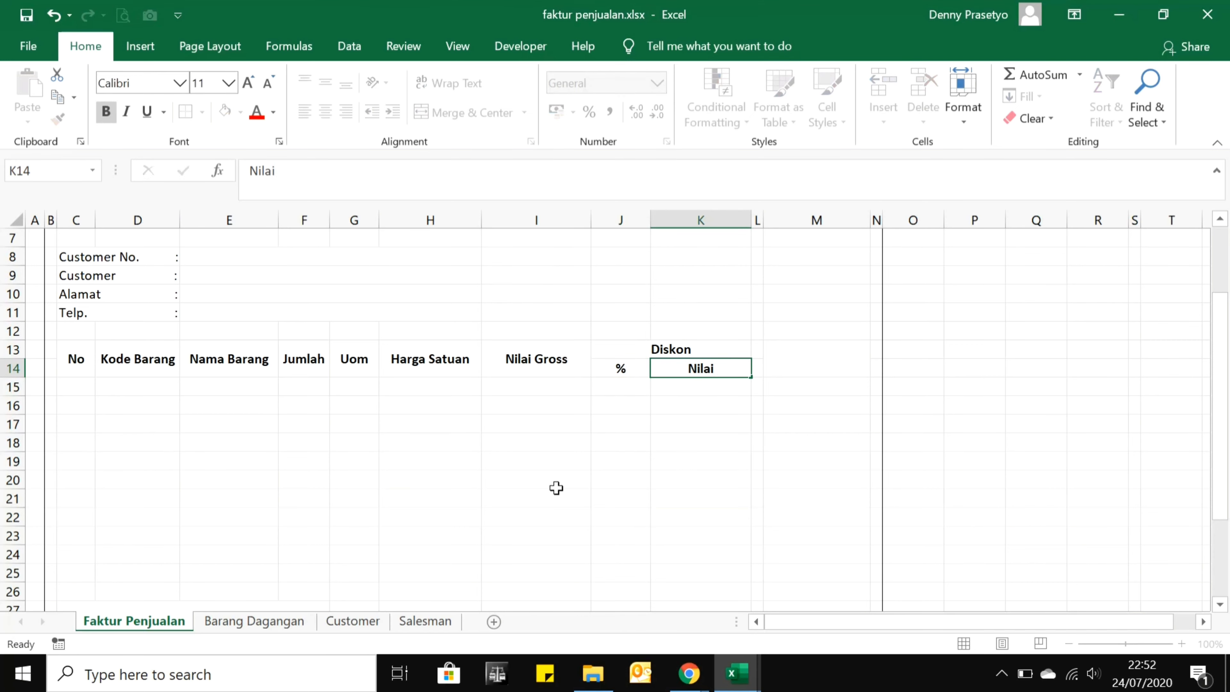
key(Return)
Enter the header Nilai Netto in merged cell M13 as the last column of the item table.
key(Up)
key(Right)
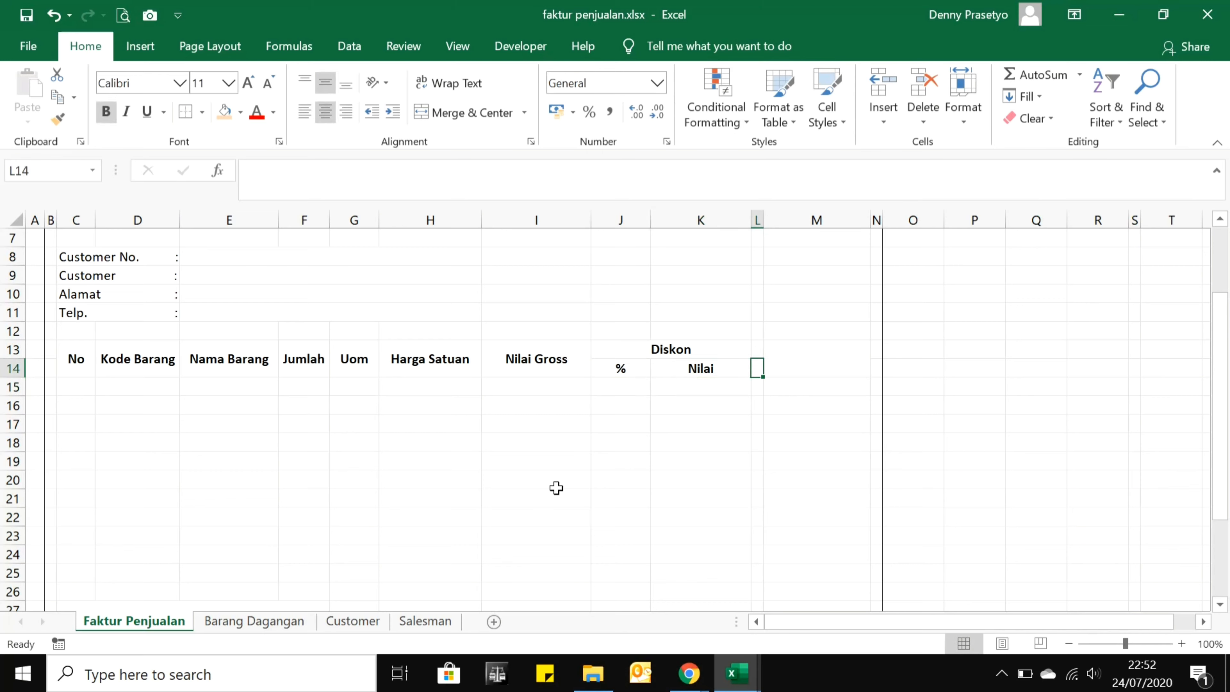
key(Up)
key(Right)
text(Ni)
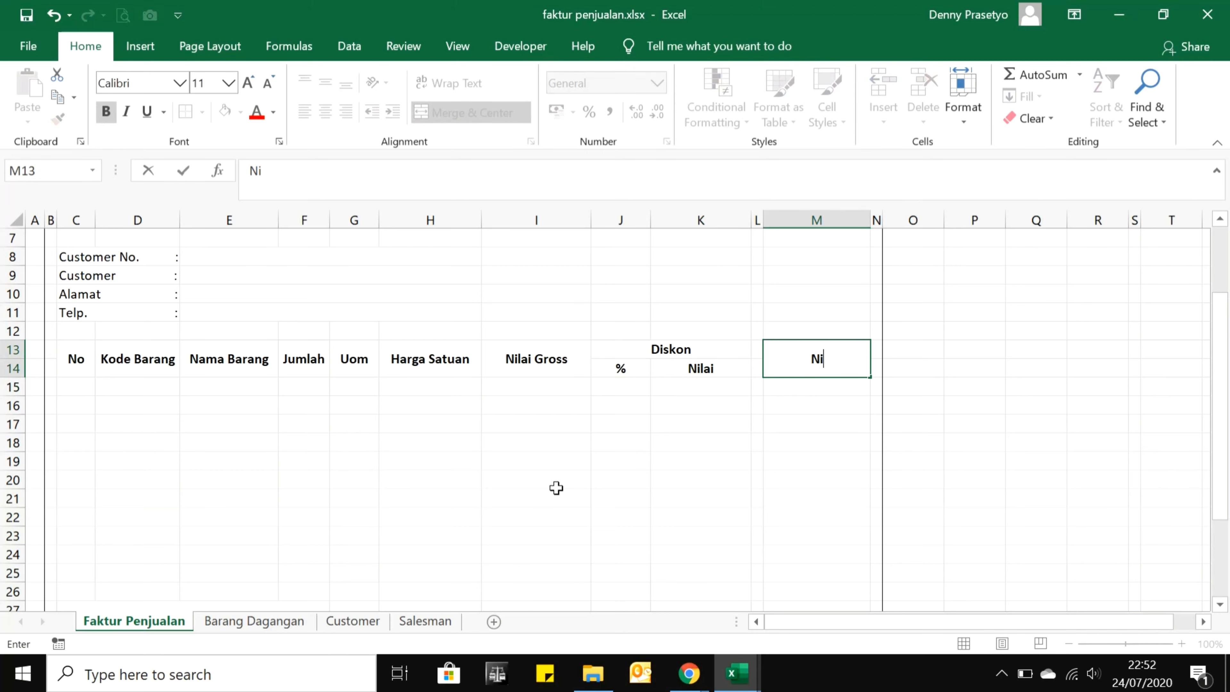
text(lai Netto)
key(Return)
key(Up)
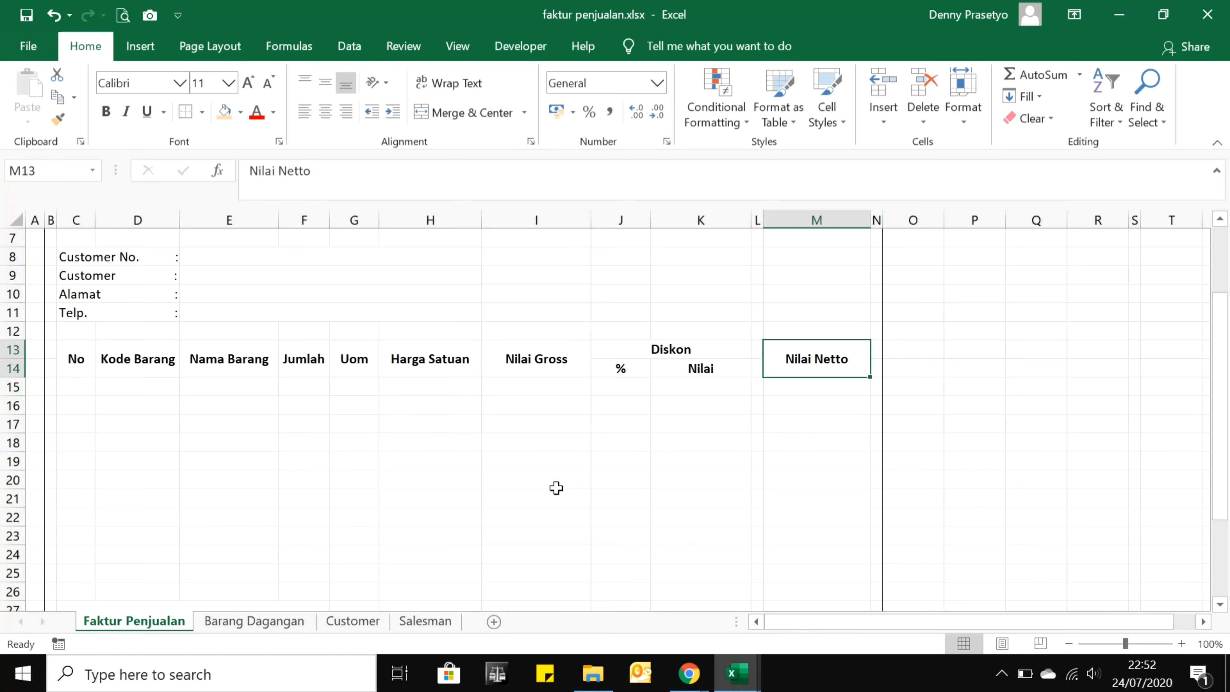
Apply all borders to the item table range C13:M24, covering the headers and the ten rows beneath them.
key(Left)
key(Left)
key(Left)
key(Left)
key(Left)
key(Left)
key(Left)
key(Left)
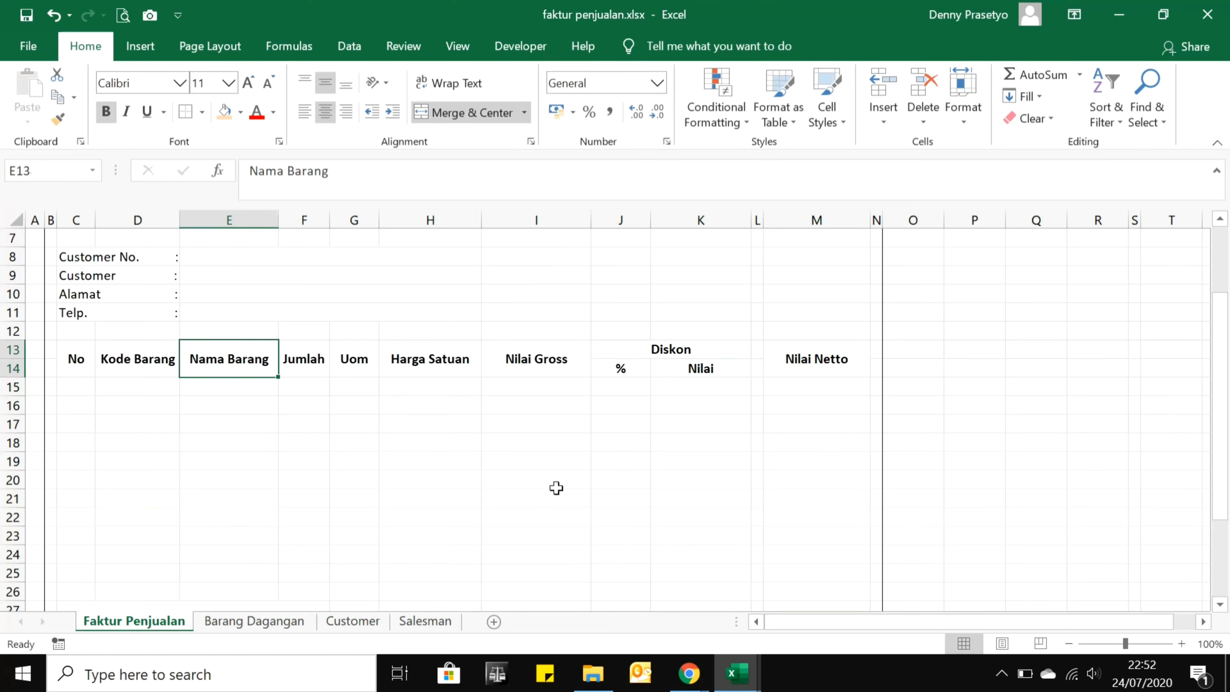
key(Left)
key(Left)
key(shift+Right)
key(shift+Right)
key(shift+Right)
key(shift+Right)
key(shift+Right)
key(shift+Right)
key(shift+Right)
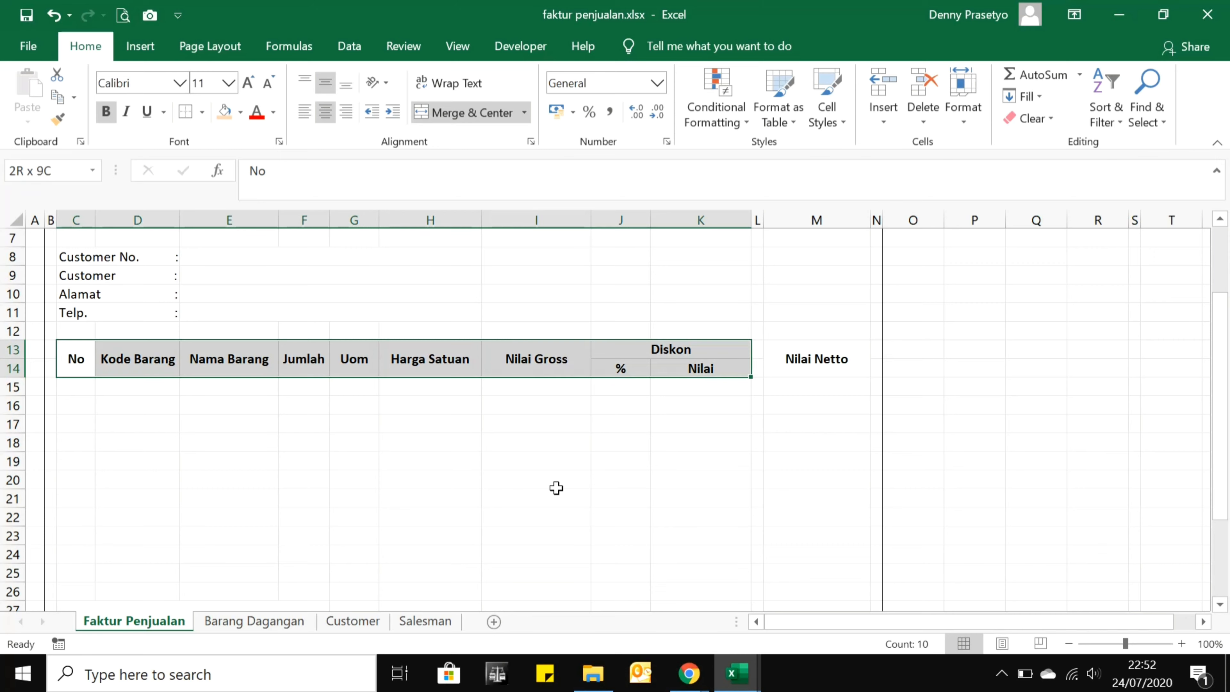
key(shift+Right)
key(shift+Right)
key(shift+Down)
key(shift+Down)
key(shift+Down)
key(shift+Down)
key(shift+Down)
key(shift+Down)
key(shift+Down)
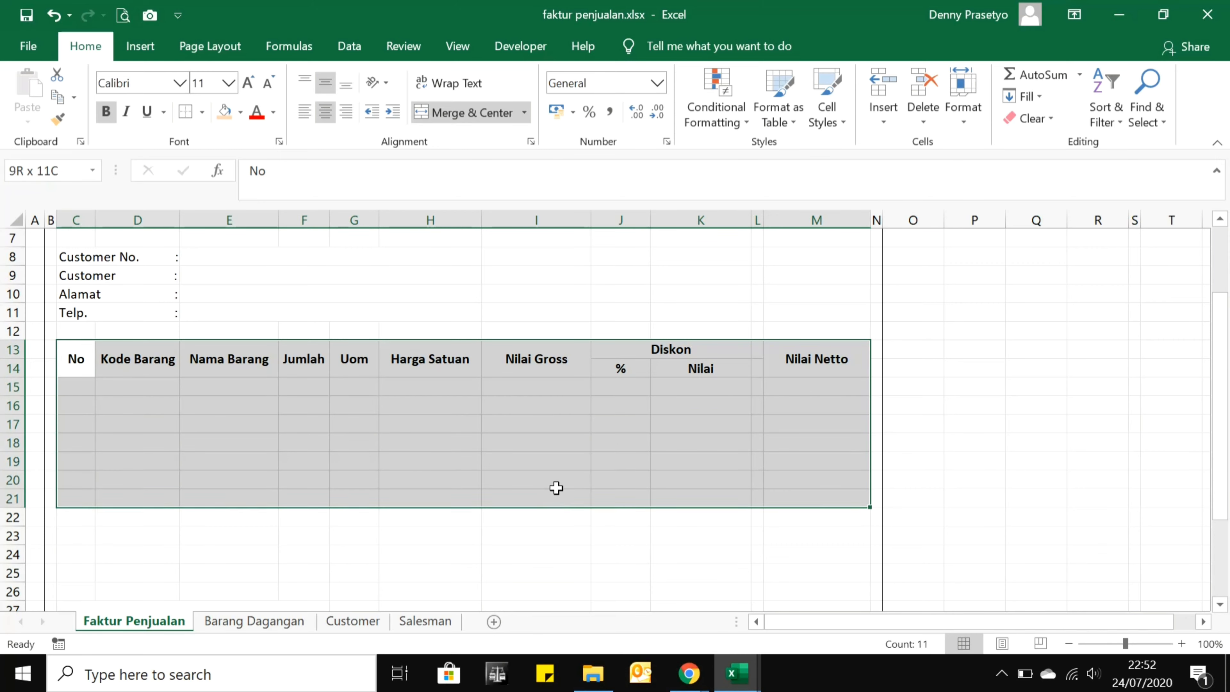
key(shift+Down)
key(shift+Down)
key(shift+Down)
key(shift+Down)
key(shift+Down)
key(shift+Down)
key(shift+Down)
key(shift+Down)
key(shift+Down)
key(shift+Down)
key(shift+Up)
key(shift+Up)
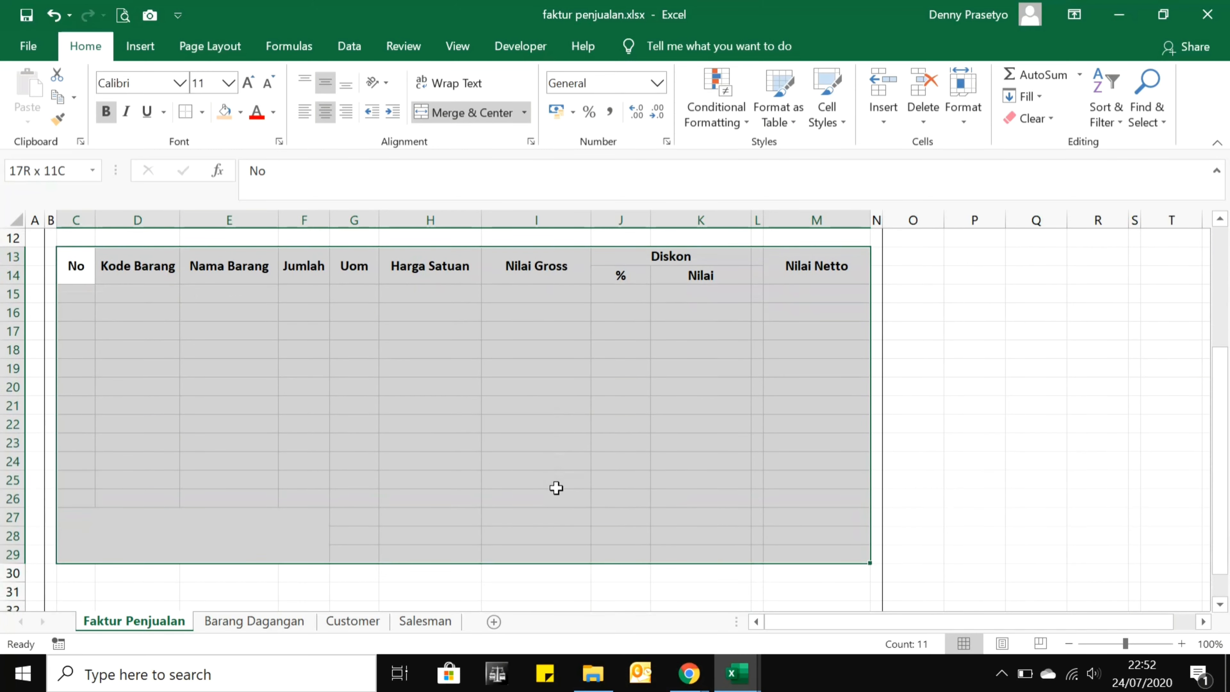
key(shift+Up)
key(shift+Up)
key(shift+Up)
key(shift+Up)
key(shift+Down)
key(shift+Up)
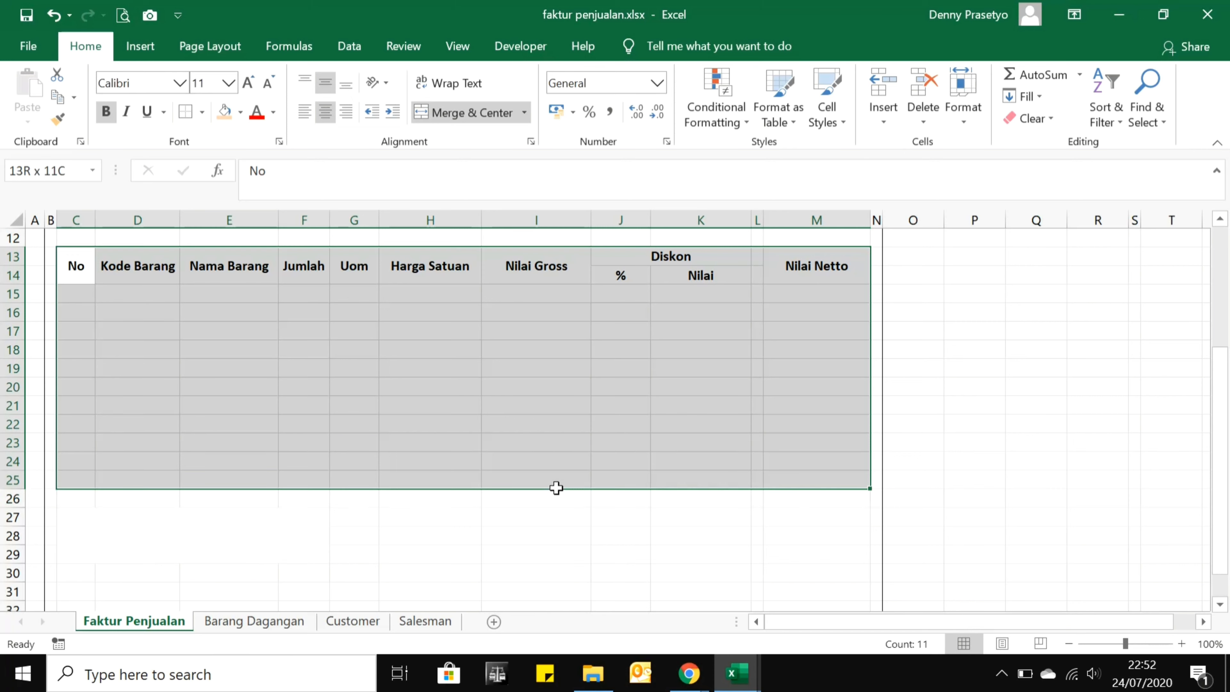
key(shift+Up)
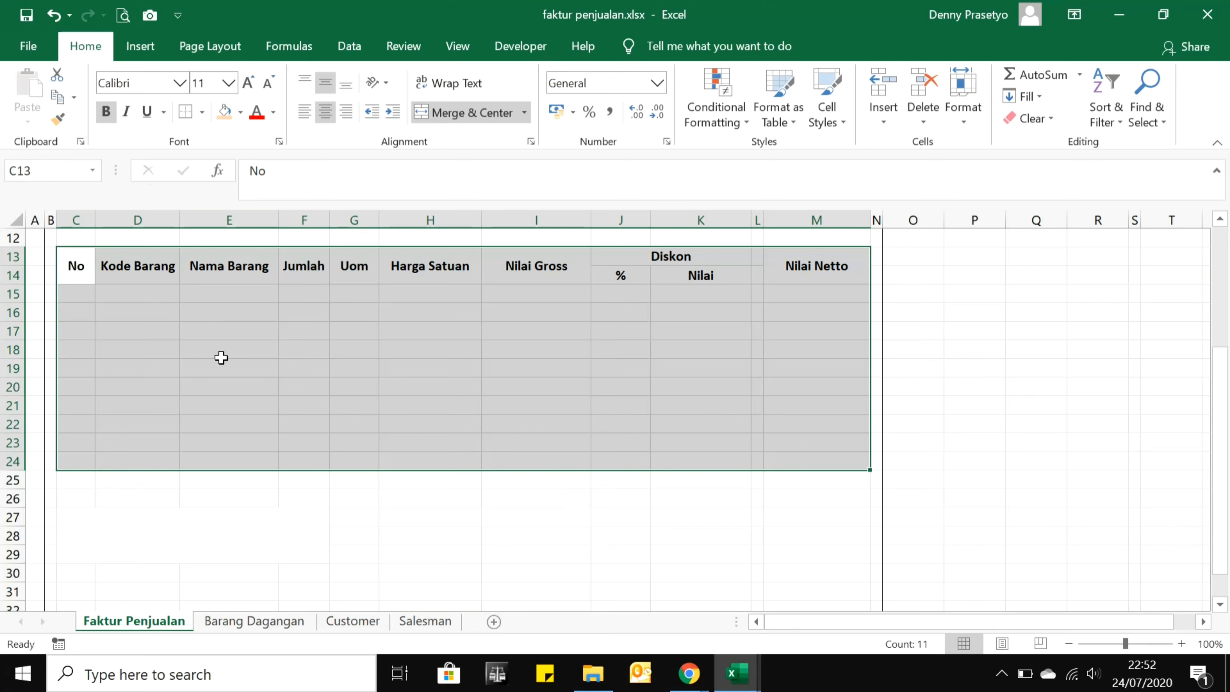
click(202, 112)
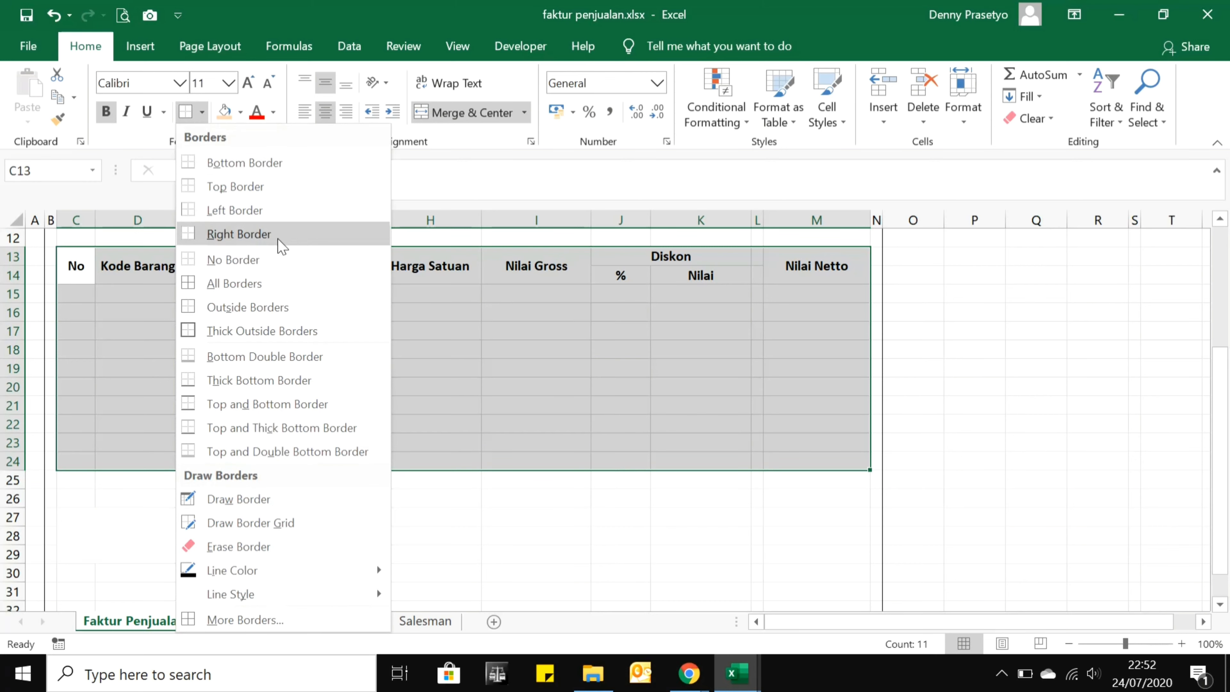
click(310, 285)
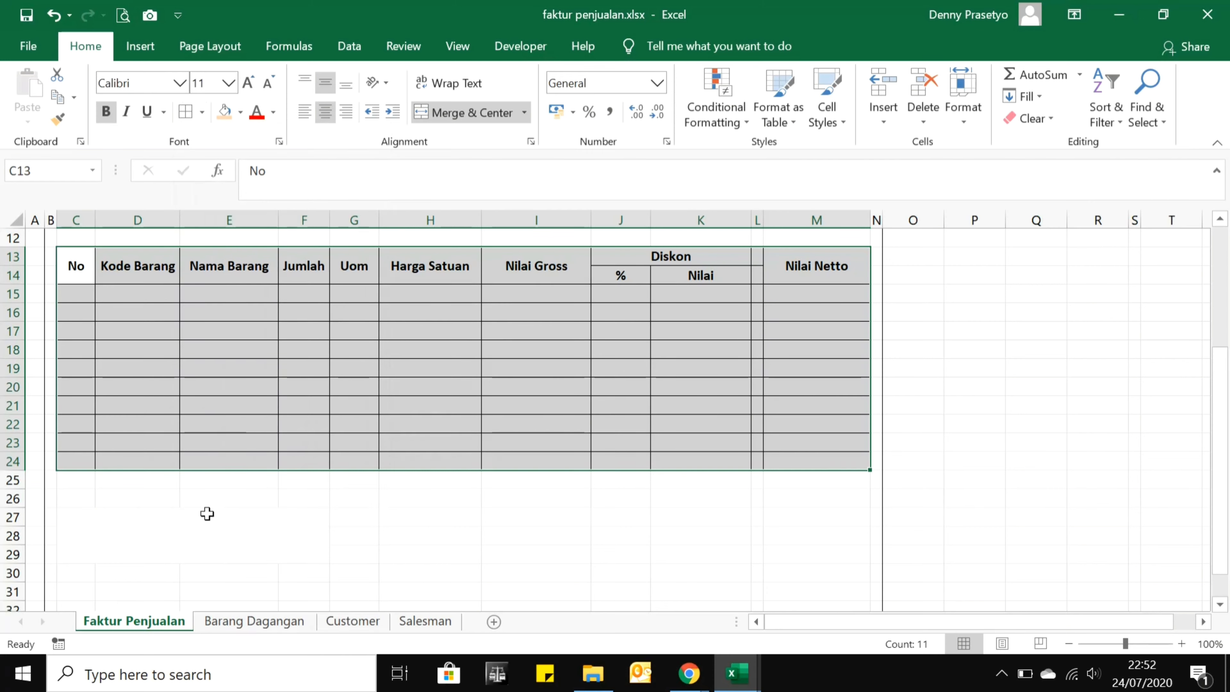
click(72, 274)
key(Down)
key(Down)
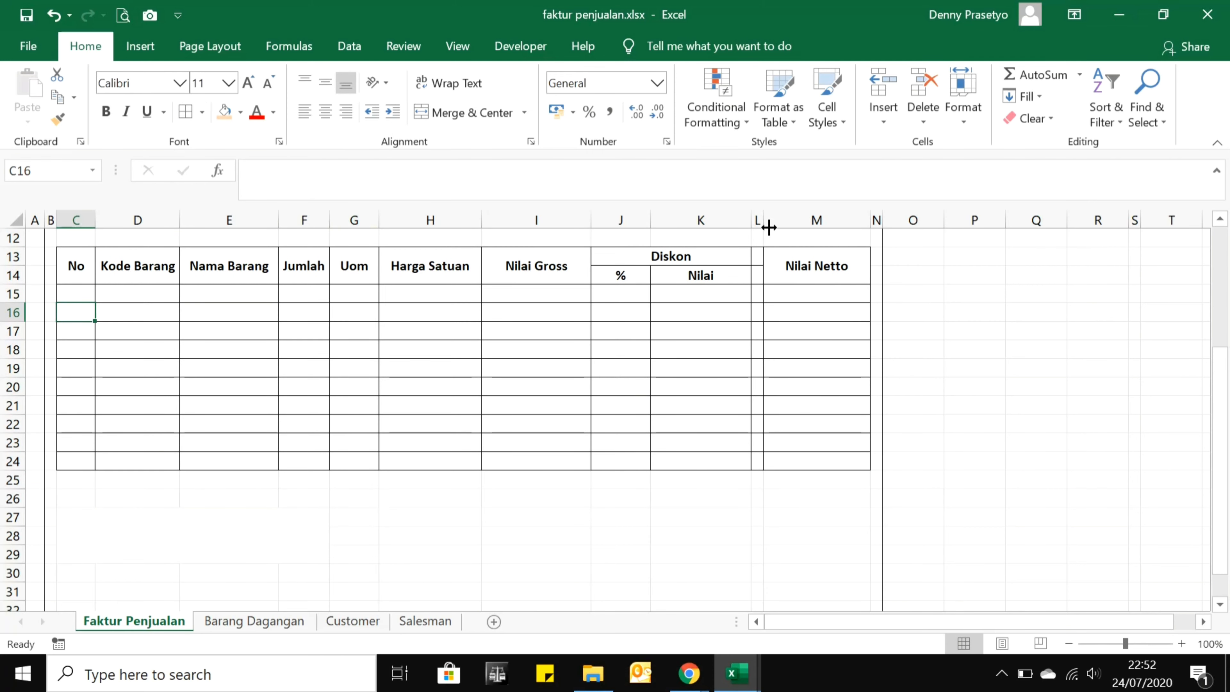
Remove the left border from L13:L24 so the narrow column joins the Diskon Nilai column.
drag(755, 256, 756, 449)
right_click(759, 445)
click(821, 369)
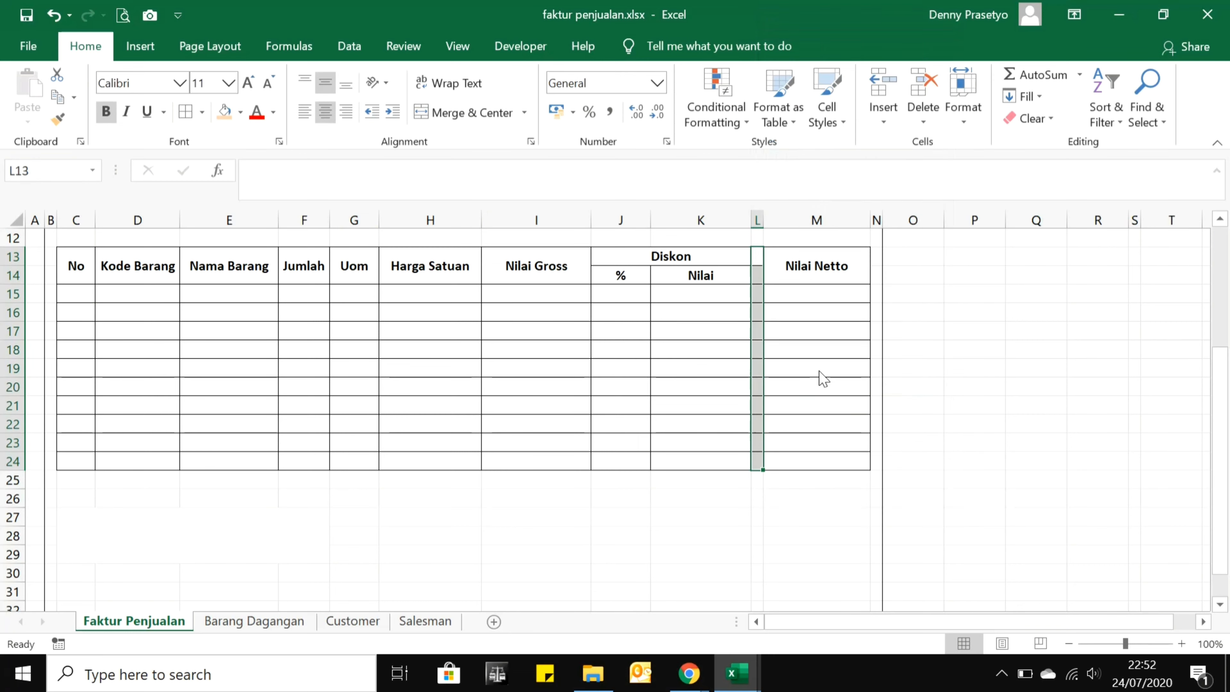
click(782, 325)
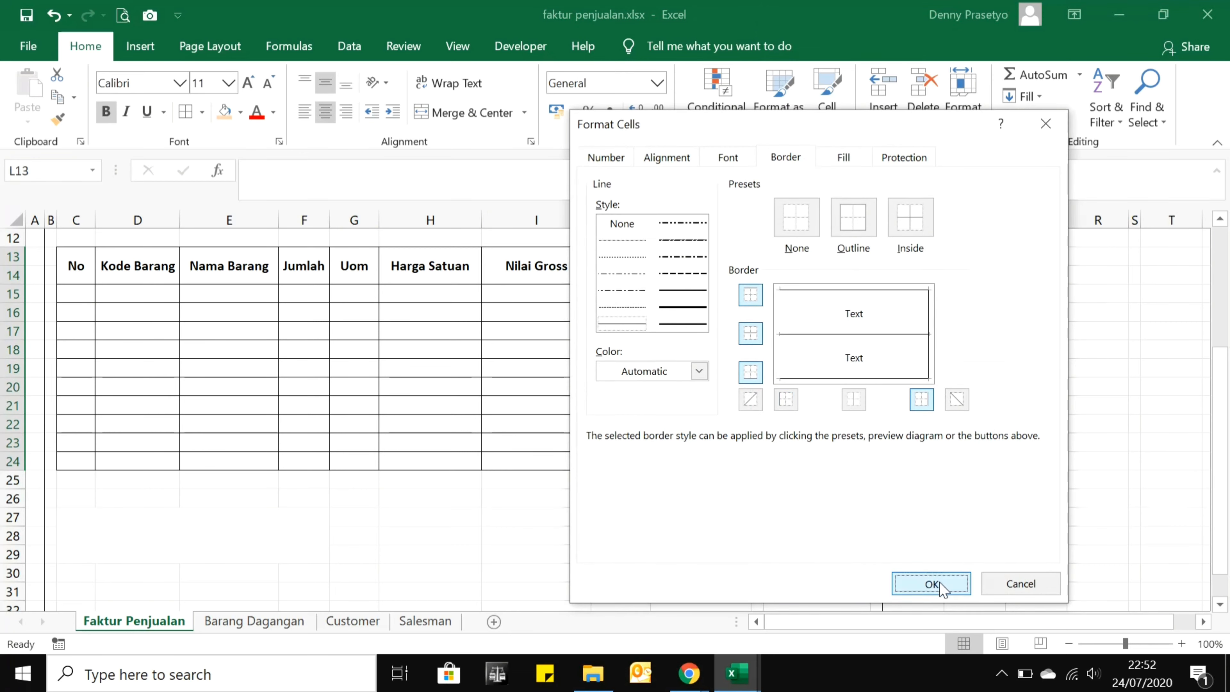
click(932, 583)
click(757, 497)
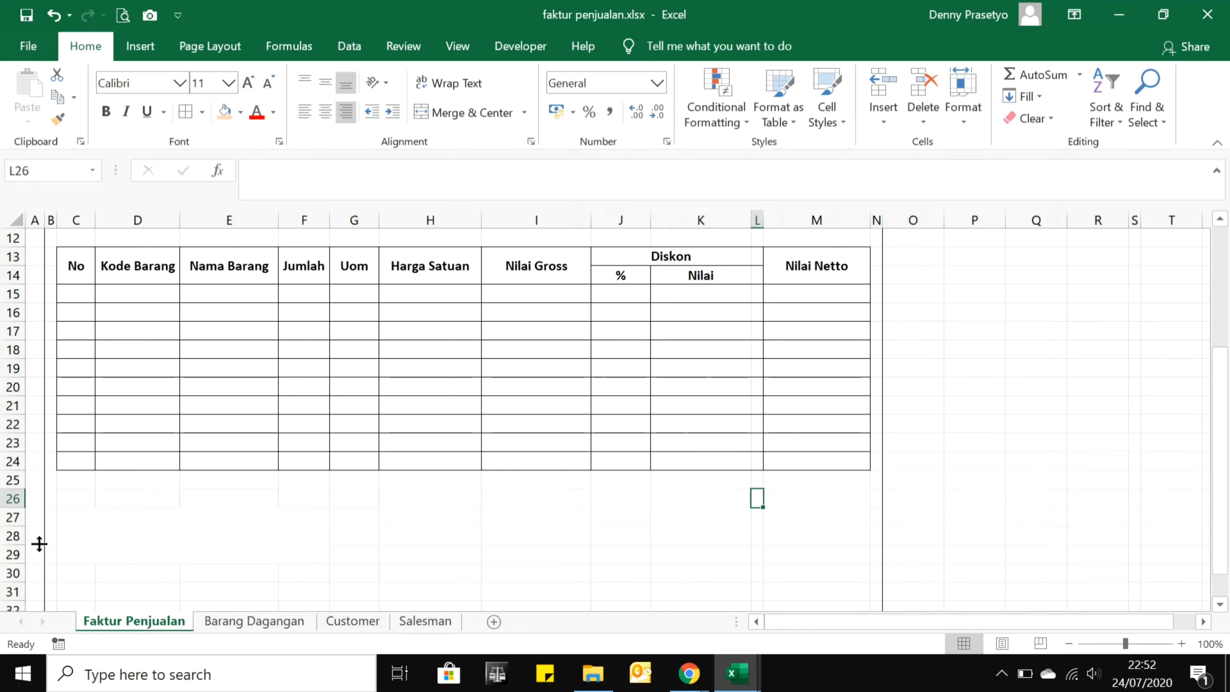
Enter the label Terbilang : in C26, below the item table.
click(78, 486)
key(Down)
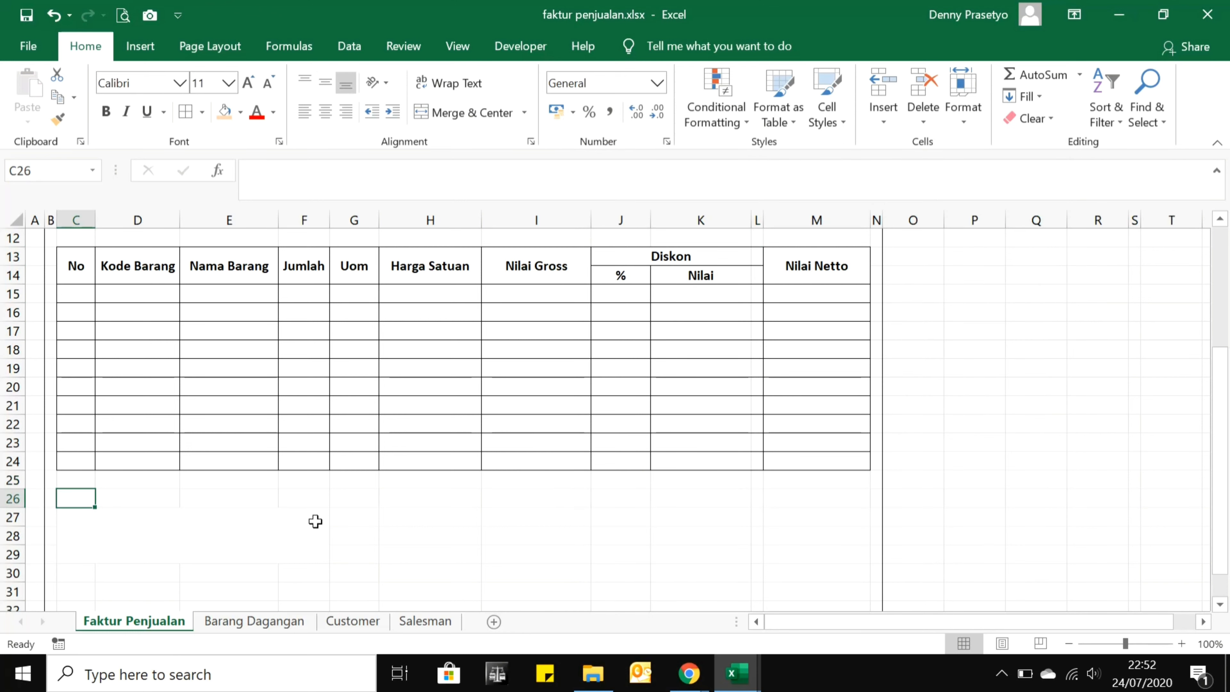
text(Terbil)
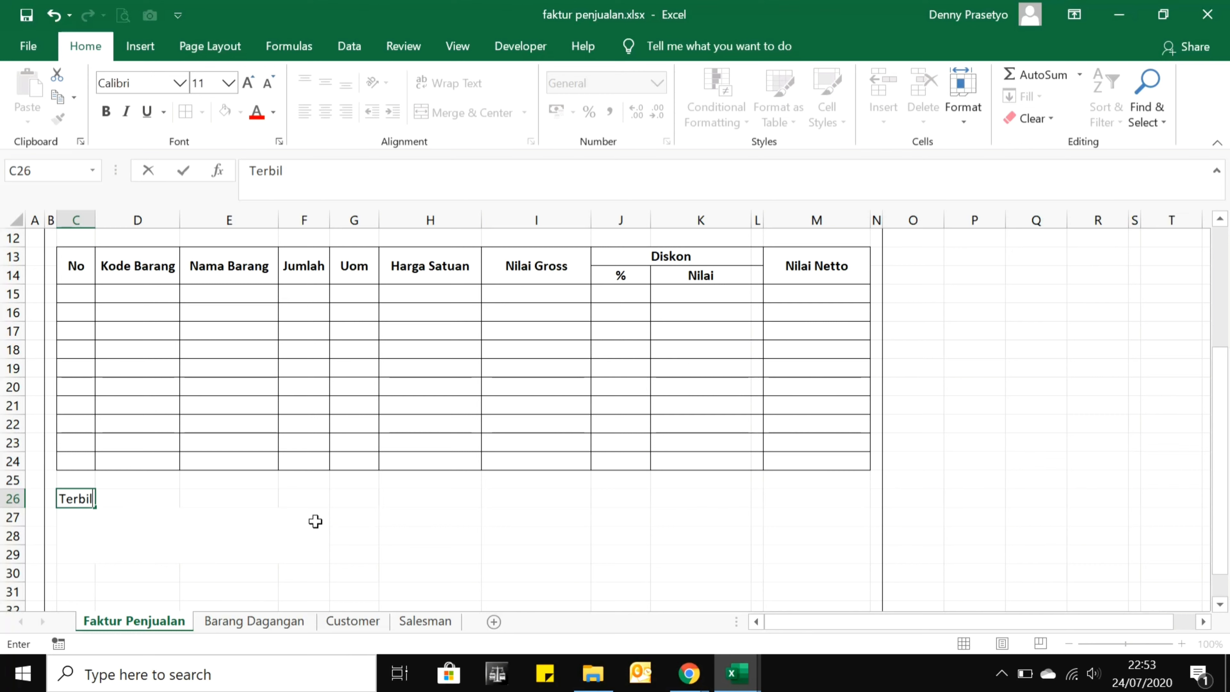
text(ang :)
key(Return)
key(Up)
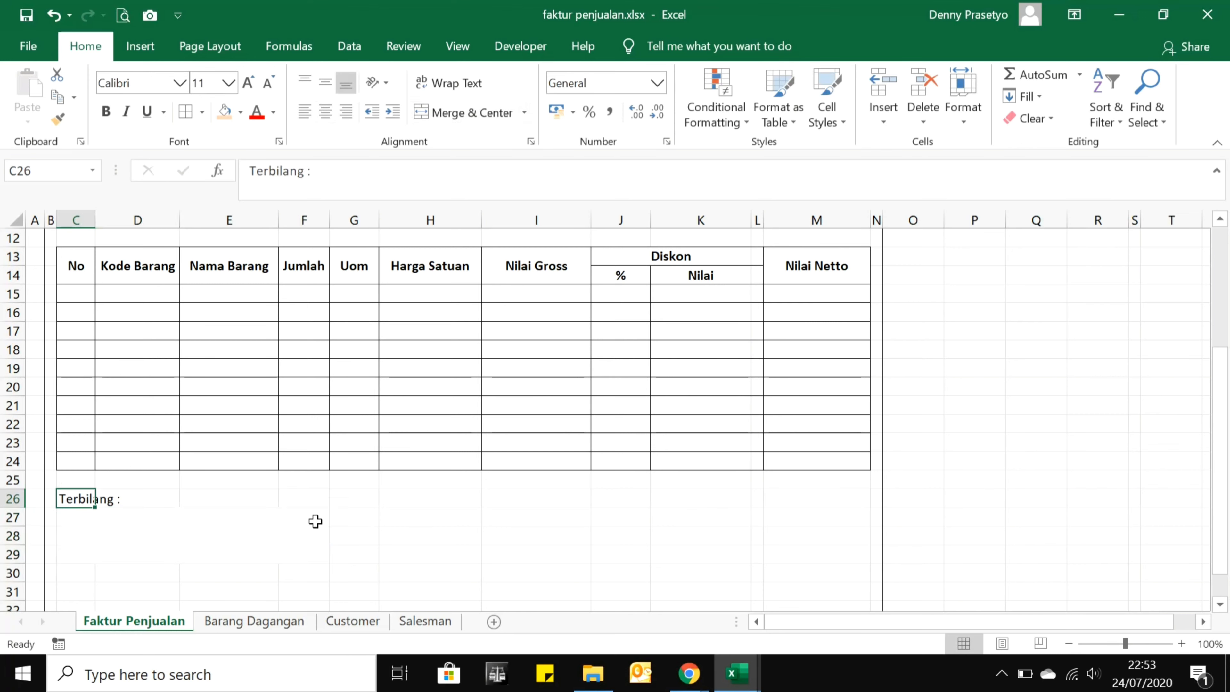
Enter the signature heading Hormat Kami, in H26, on the same row as Terbilang.
key(Right)
key(Right)
key(Right)
key(Right)
key(Right)
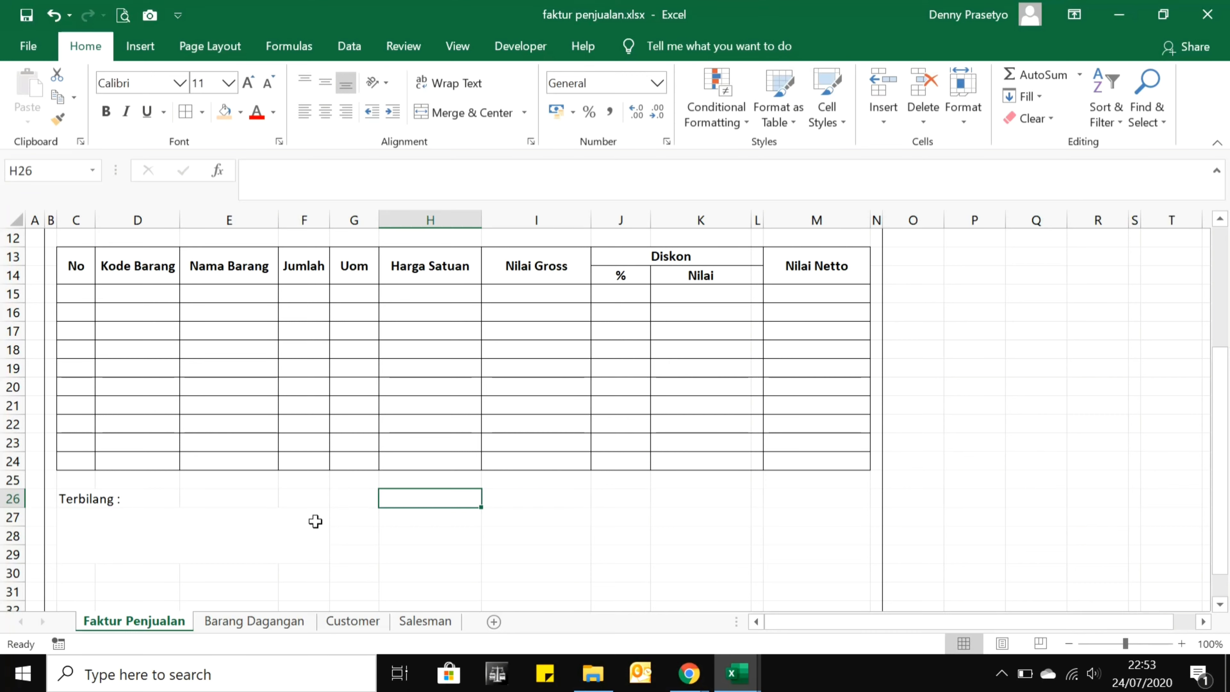
text(Hormat K)
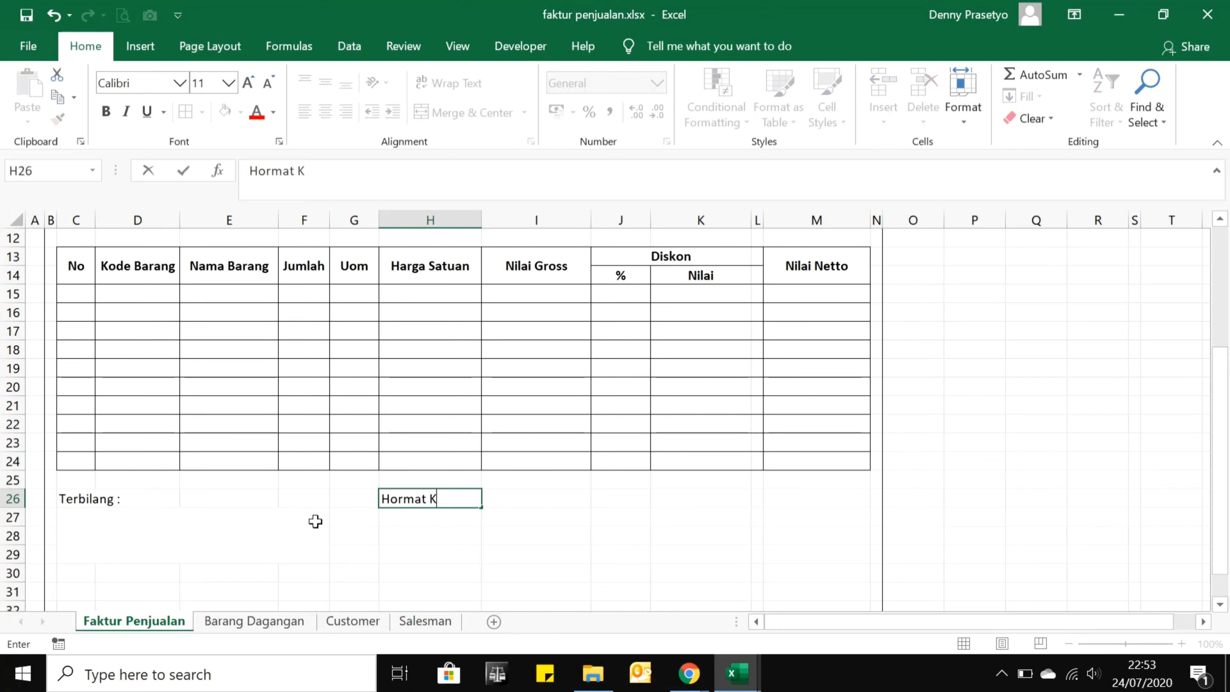
text(ami,)
key(Return)
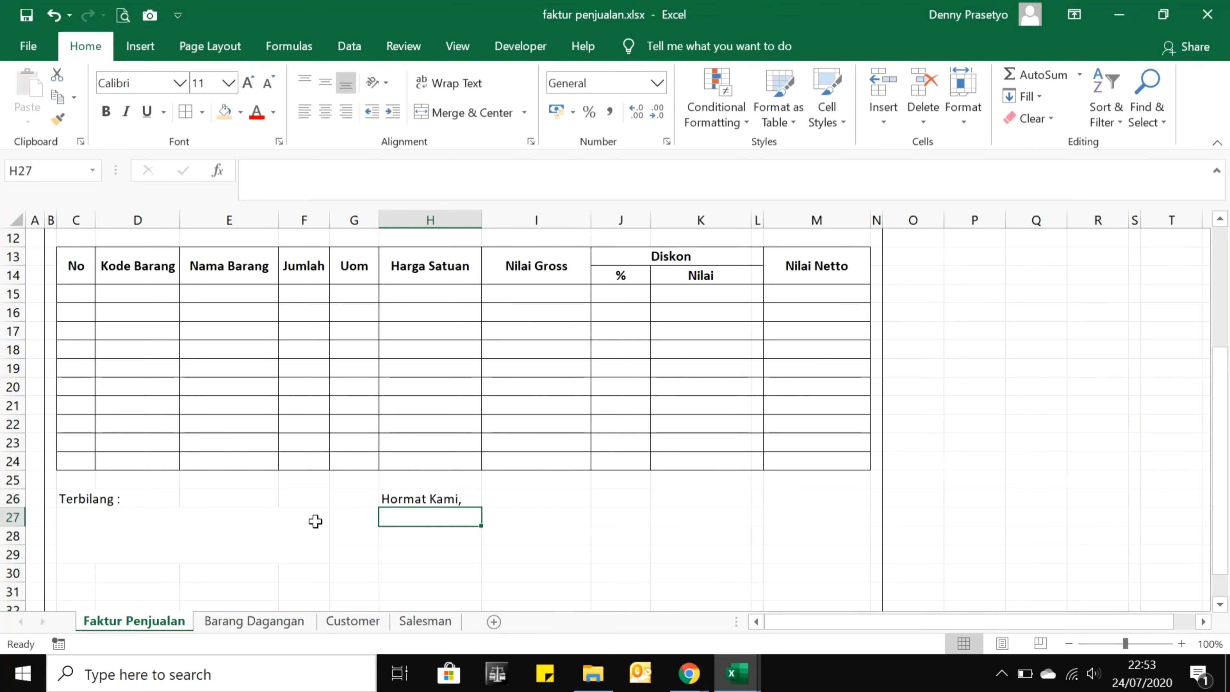
Enter the label Catatan : in C30, a few rows below Terbilang.
key(Down)
key(Down)
key(Down)
key(Left)
key(Left)
key(Left)
key(Left)
key(Left)
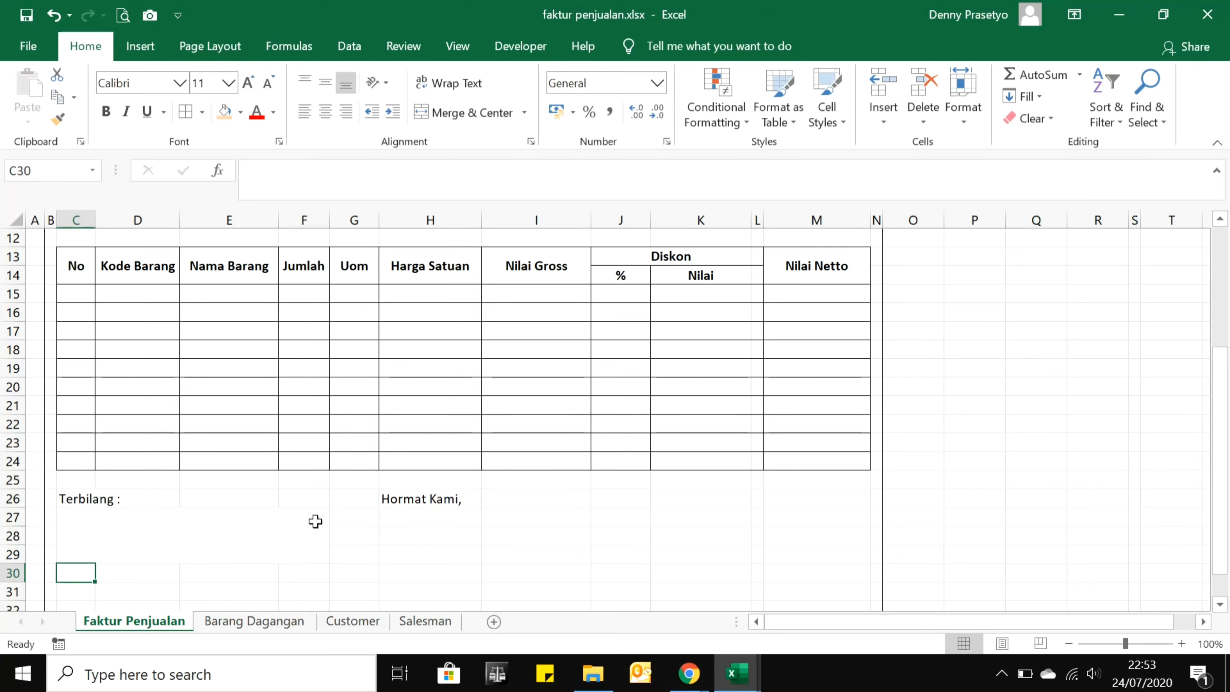
text(Catatan)
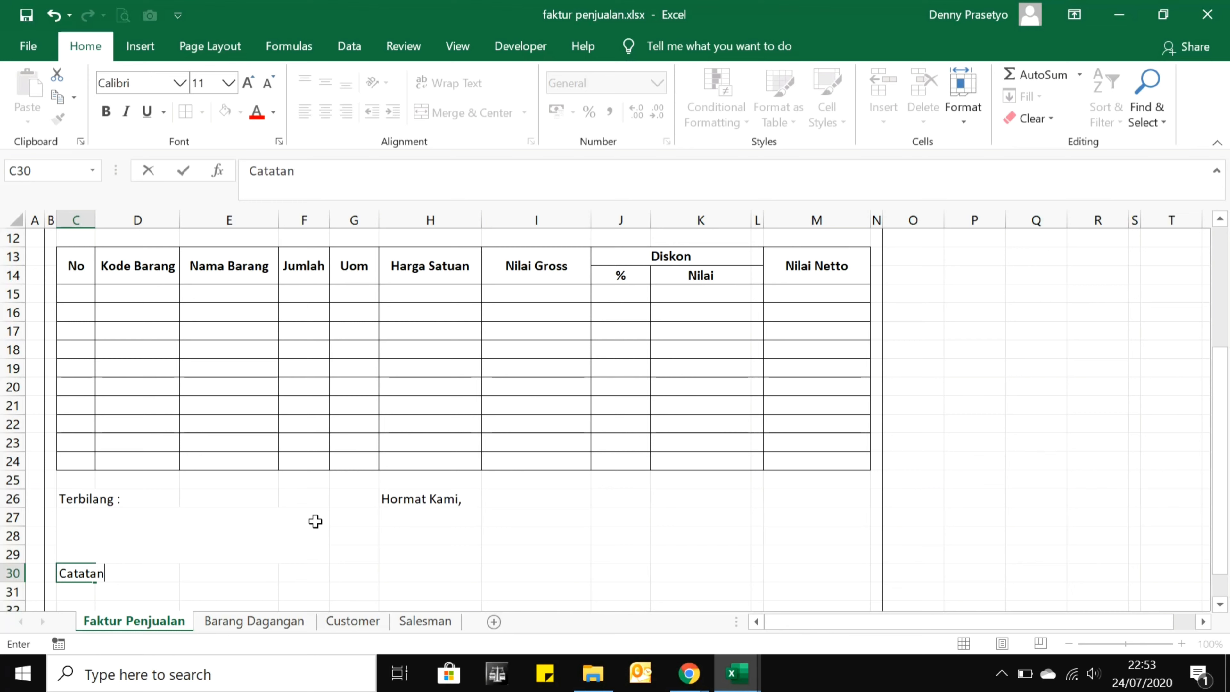
text( :)
key(Return)
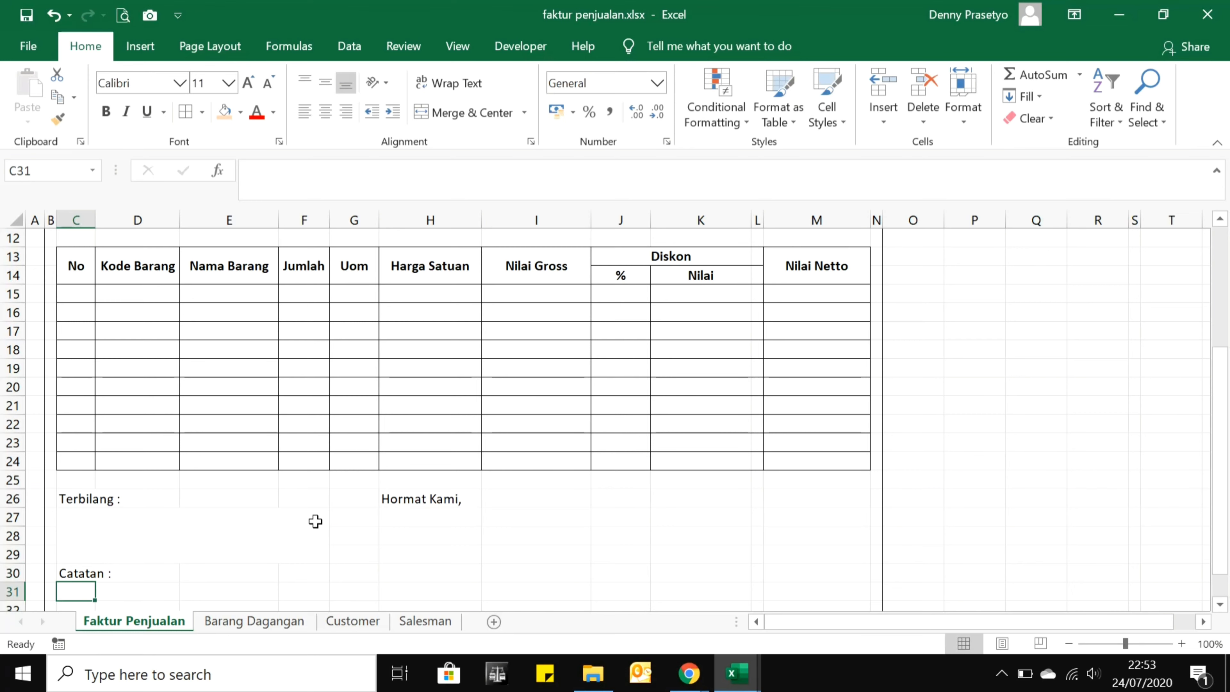
Enter a pair of widely spaced parentheses in H30 as the signature placeholder below Hormat Kami.
key(Right)
key(Right)
key(Right)
key(Right)
key(Up)
key(Right)
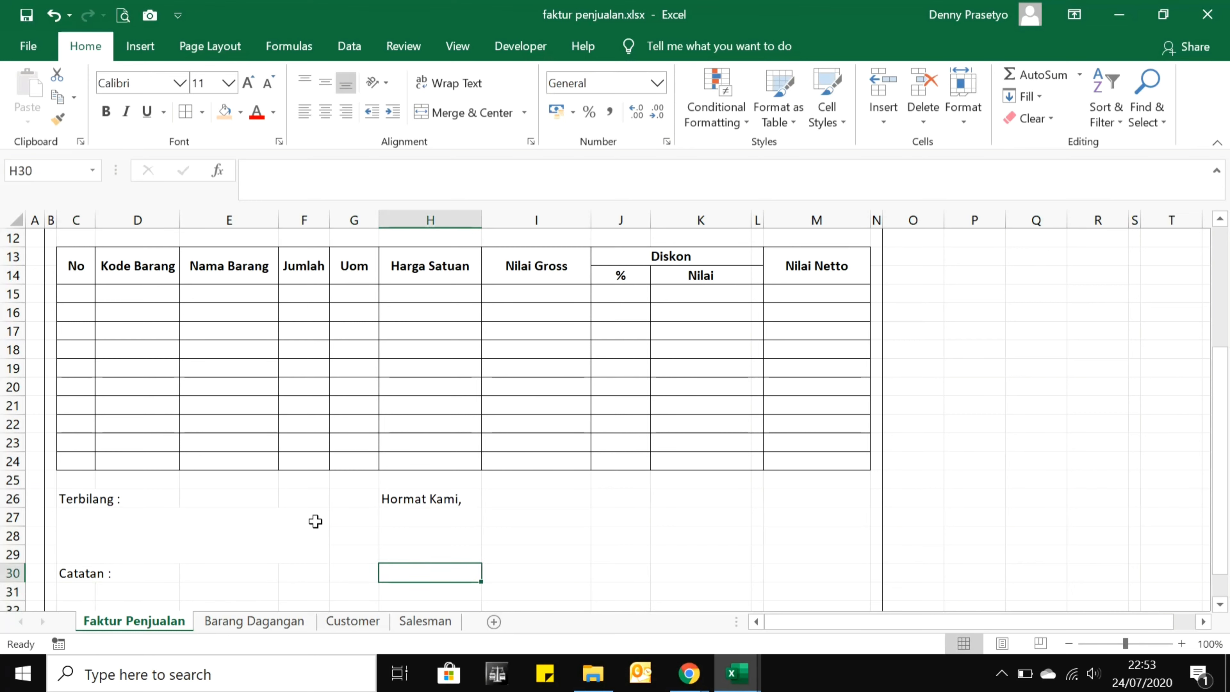
text(()
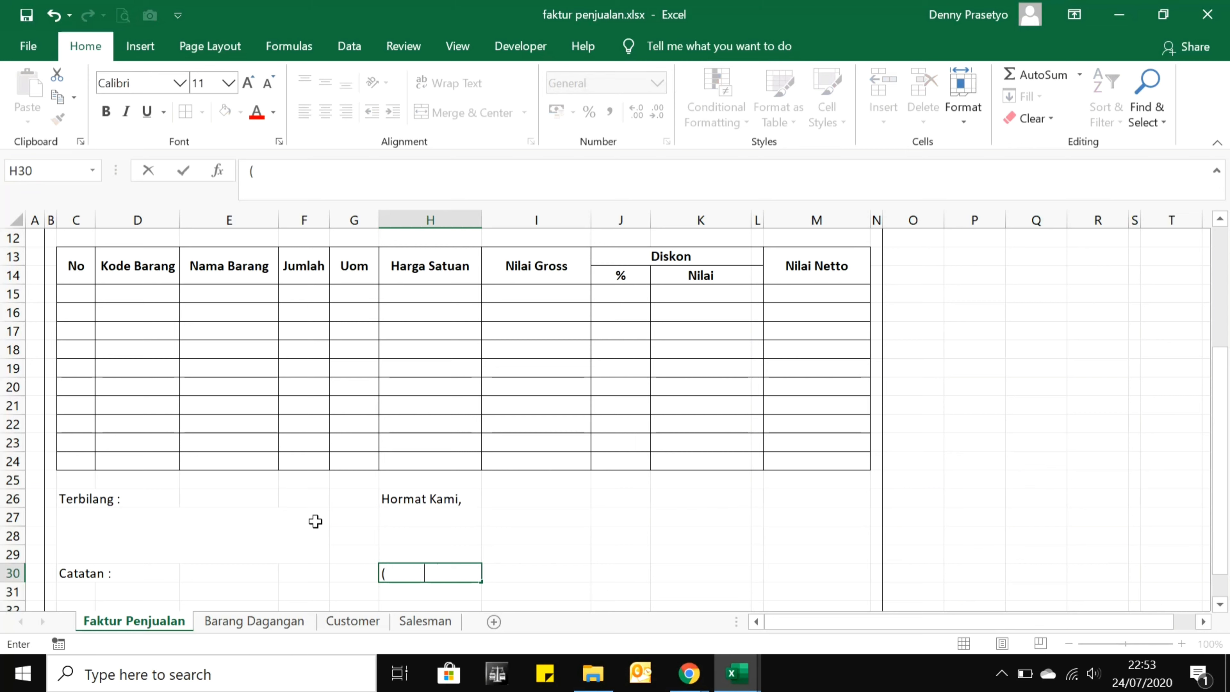
text())
key(Return)
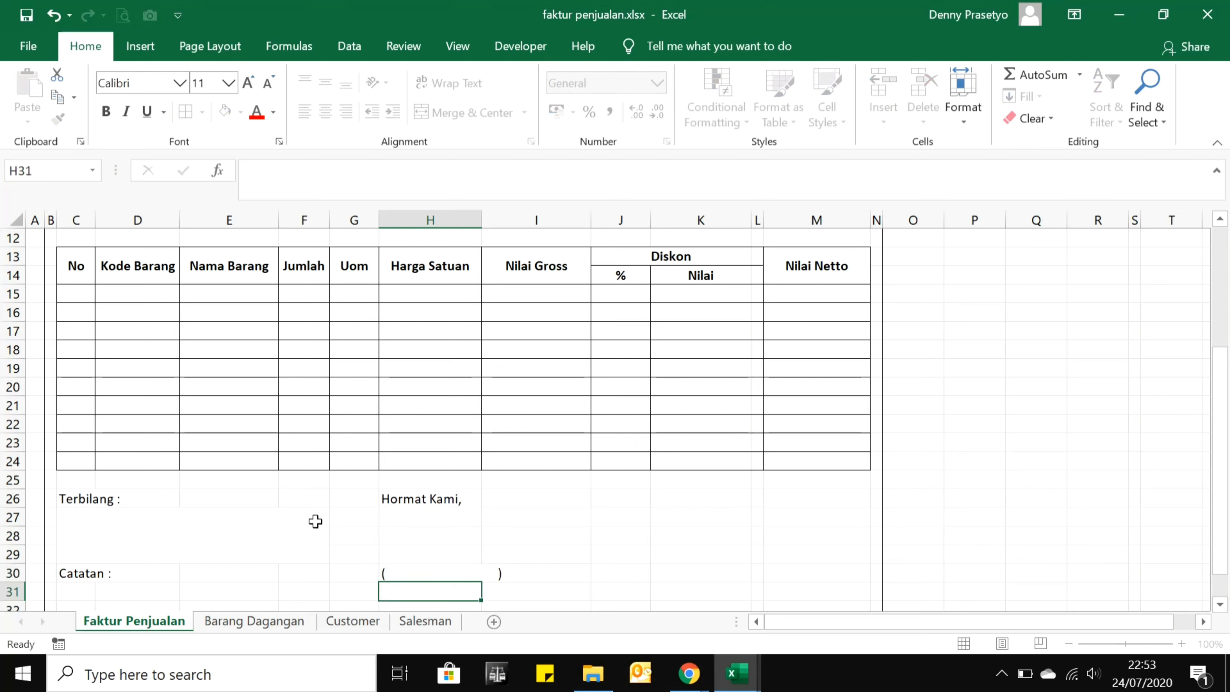
Enter the summary label Total Gross in K25, directly under the item table's discount Nilai column.
key(Up)
key(Up)
key(Up)
key(Up)
key(Up)
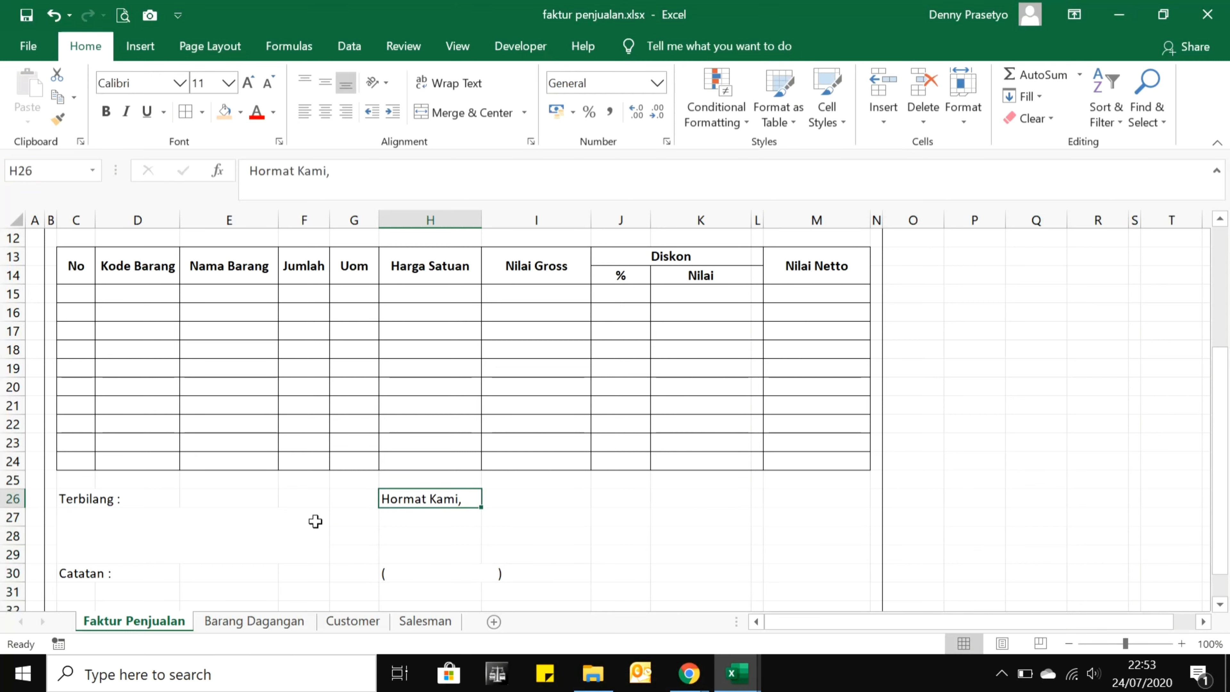
key(Right)
key(Up)
key(Right)
key(Right)
key(Right)
key(Right)
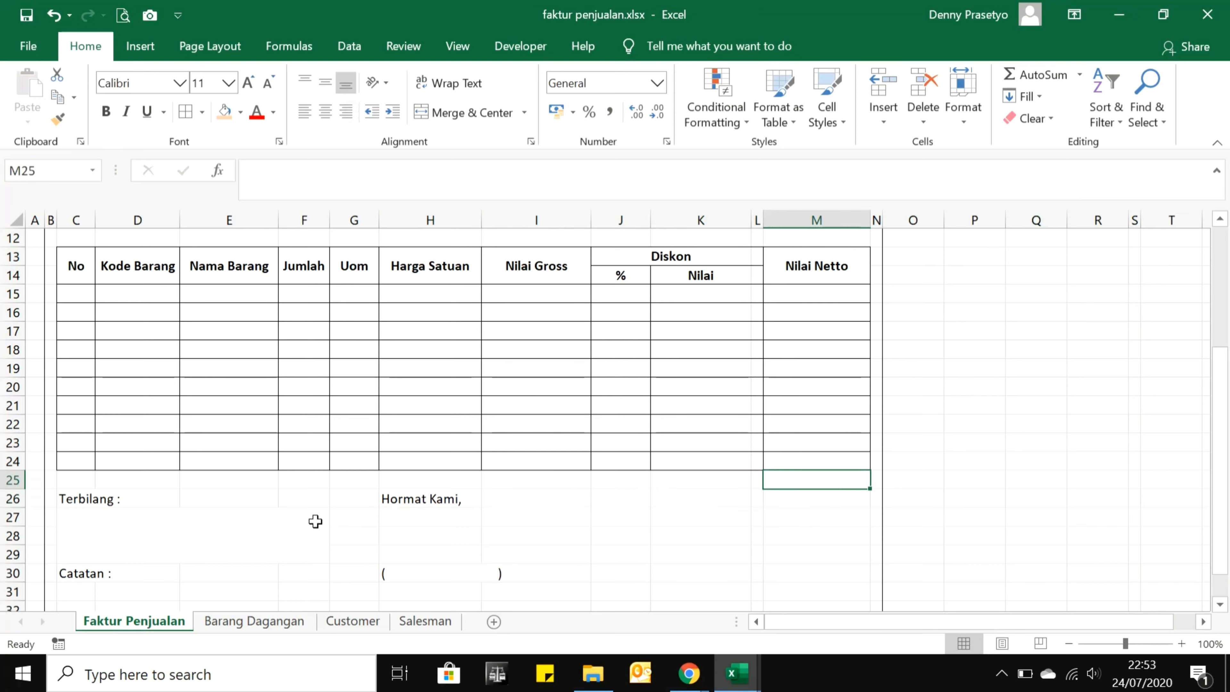
key(shift+Down)
key(shift+Down)
key(shift+Down)
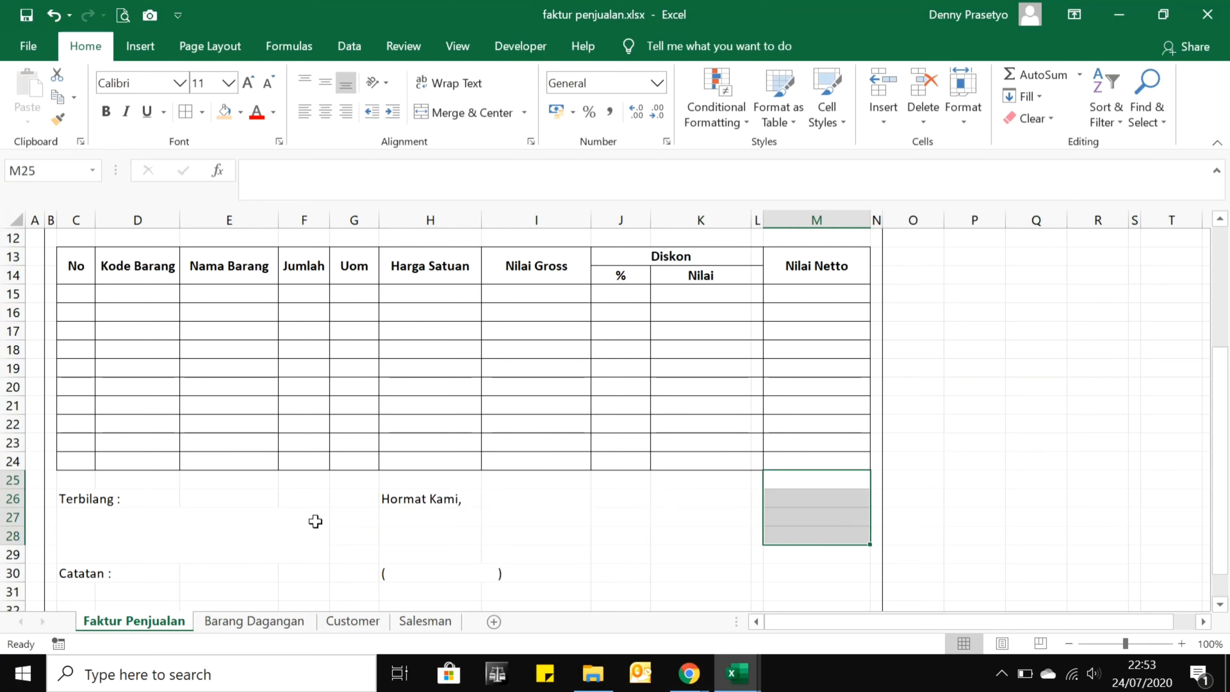
key(Left)
key(Left)
text(Tota;)
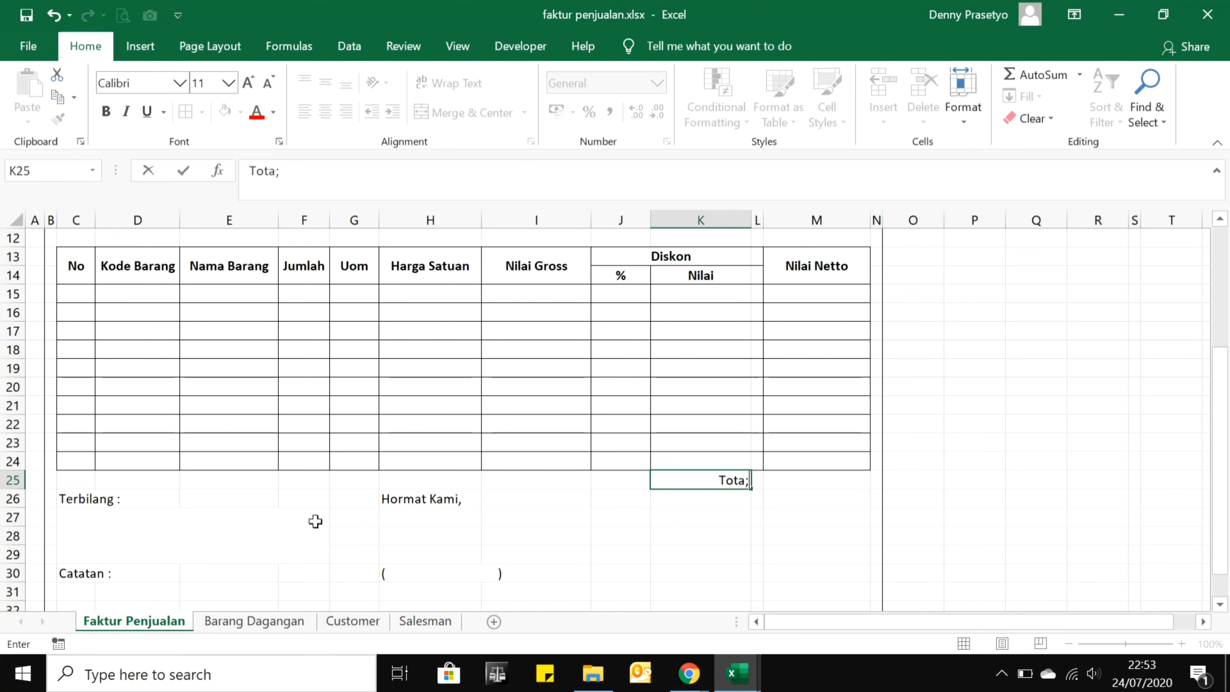
key(BackSpace)
text(l Gross)
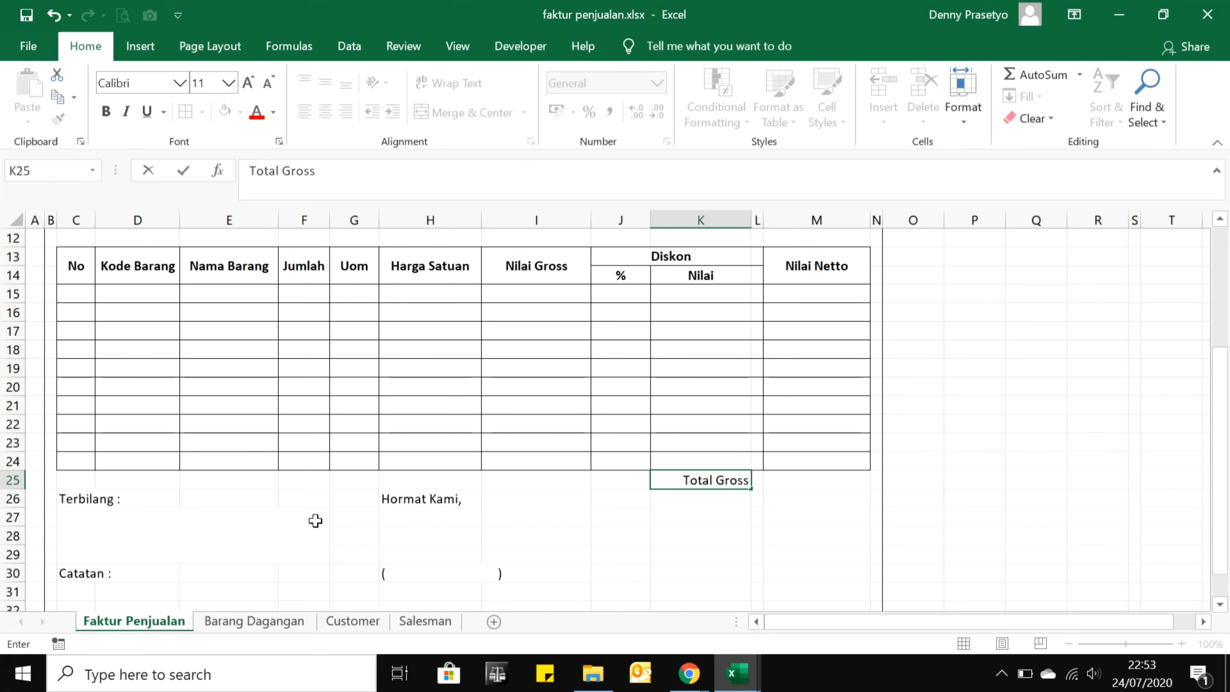
key(Return)
Enter the summary labels Total Diskon in K26 and Uang Muka in K27, below Total Gross.
text(Total Diskon)
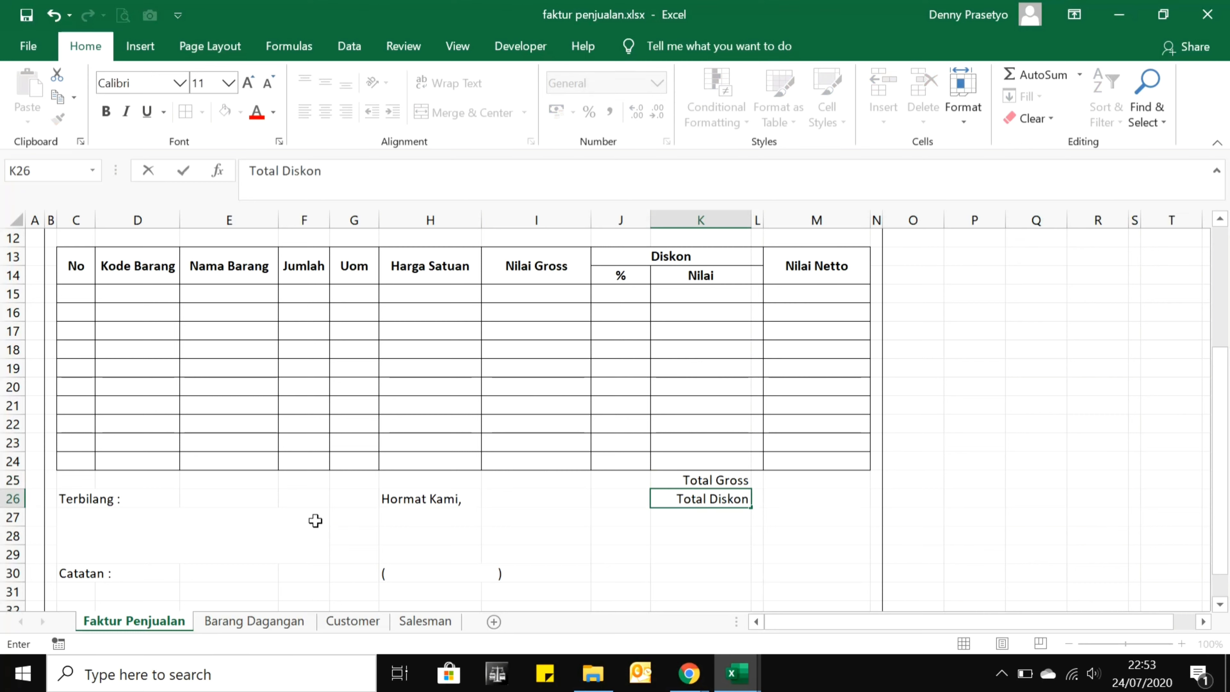
key(Return)
text(Uang Mu)
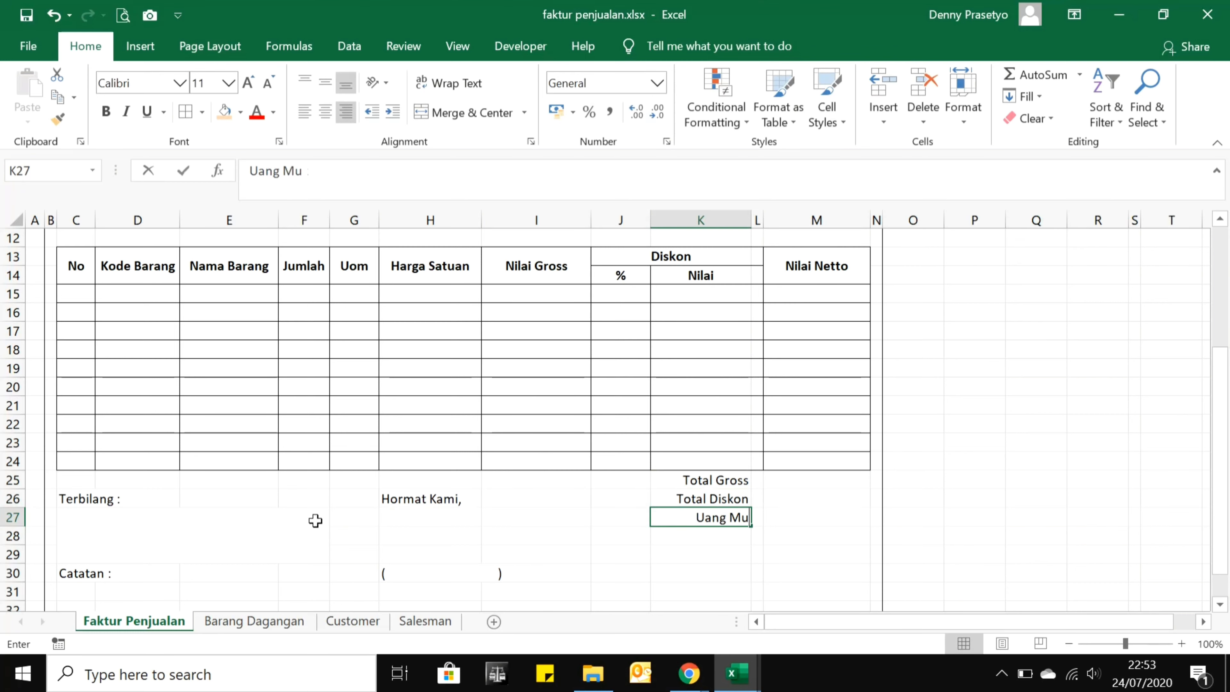
text(ka)
key(Return)
Enter the tax label Pajak in K28, below Uang Muka.
text(Paj)
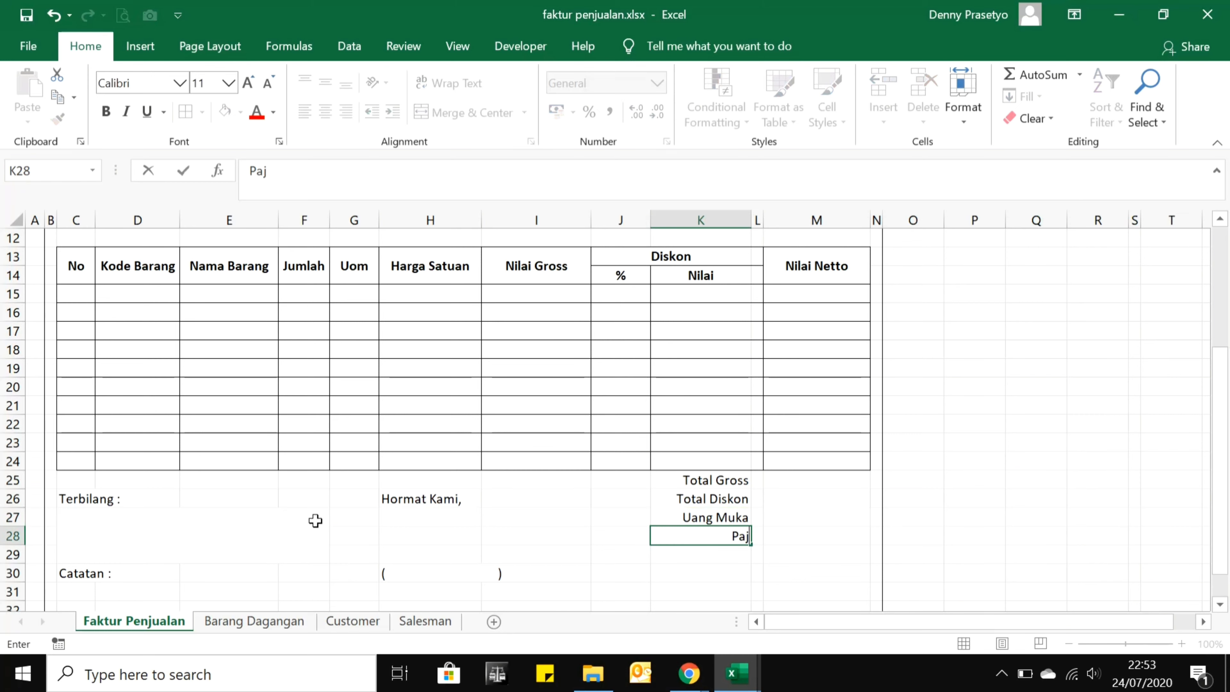
text(ak)
key(Return)
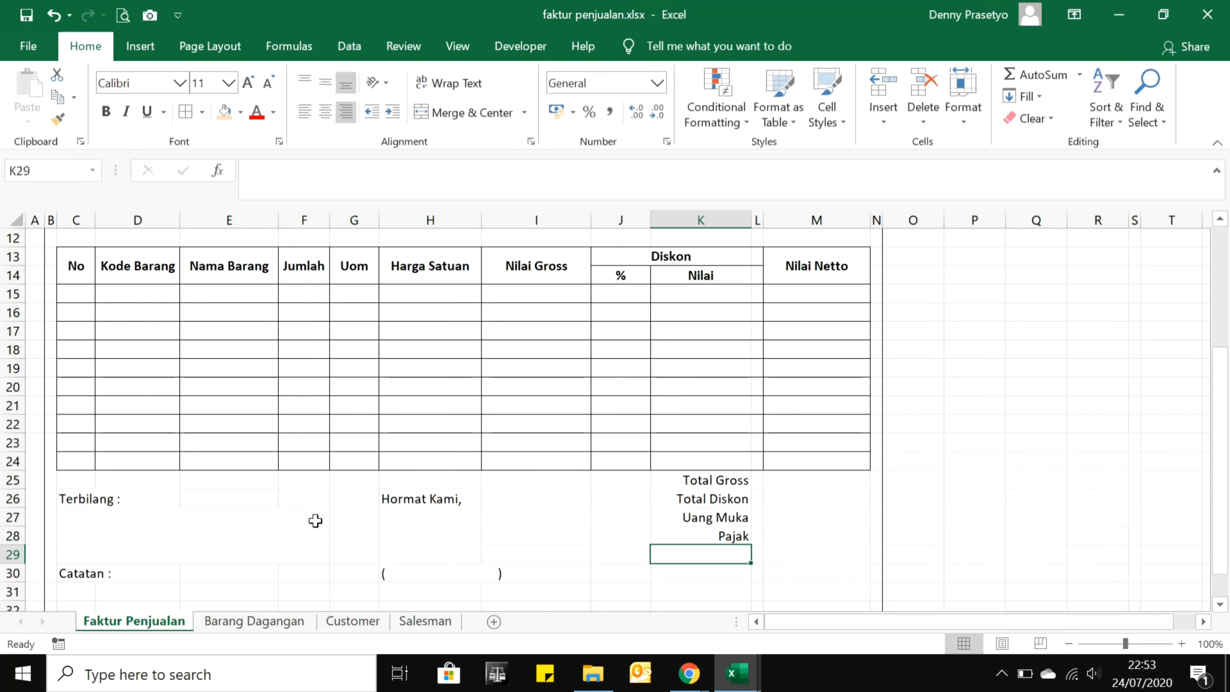
Enter the summary labels Biaya Angkut in K29 and Total Netto in K30, below Pajak.
text(Biaya A)
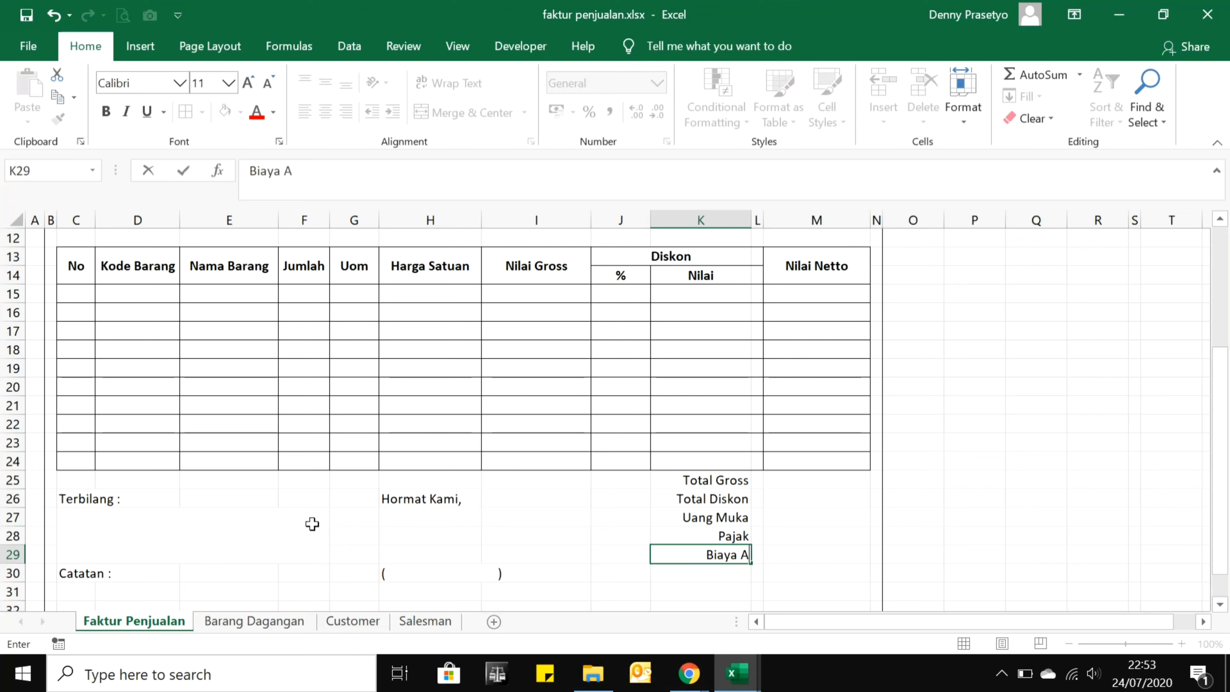
text(nkut)
key(BackSpace)
key(BackSpace)
key(BackSpace)
text(gku)
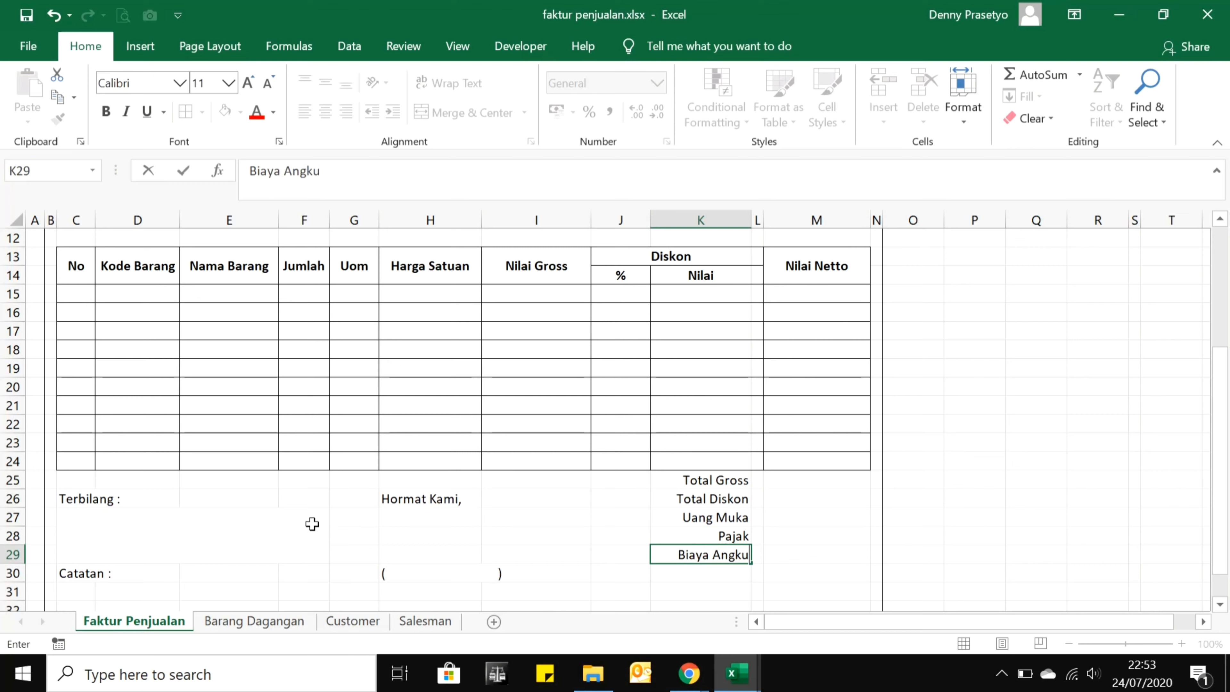
text(t)
key(Return)
text(T)
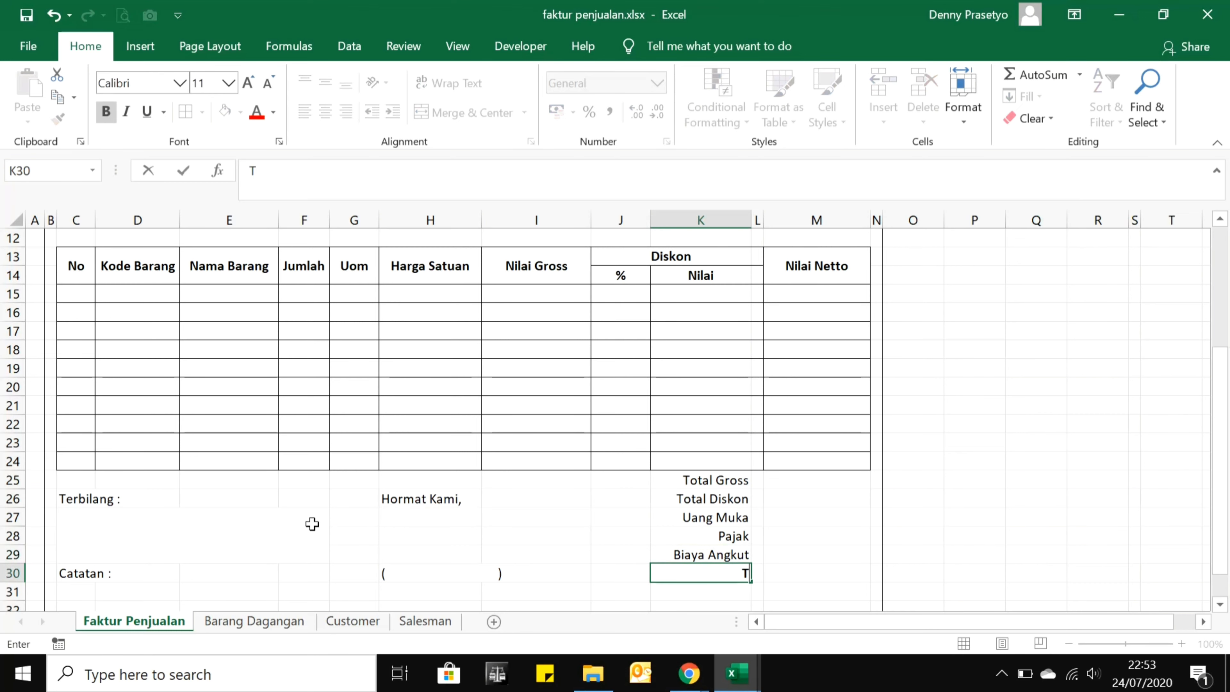
text(otal Netto)
key(Return)
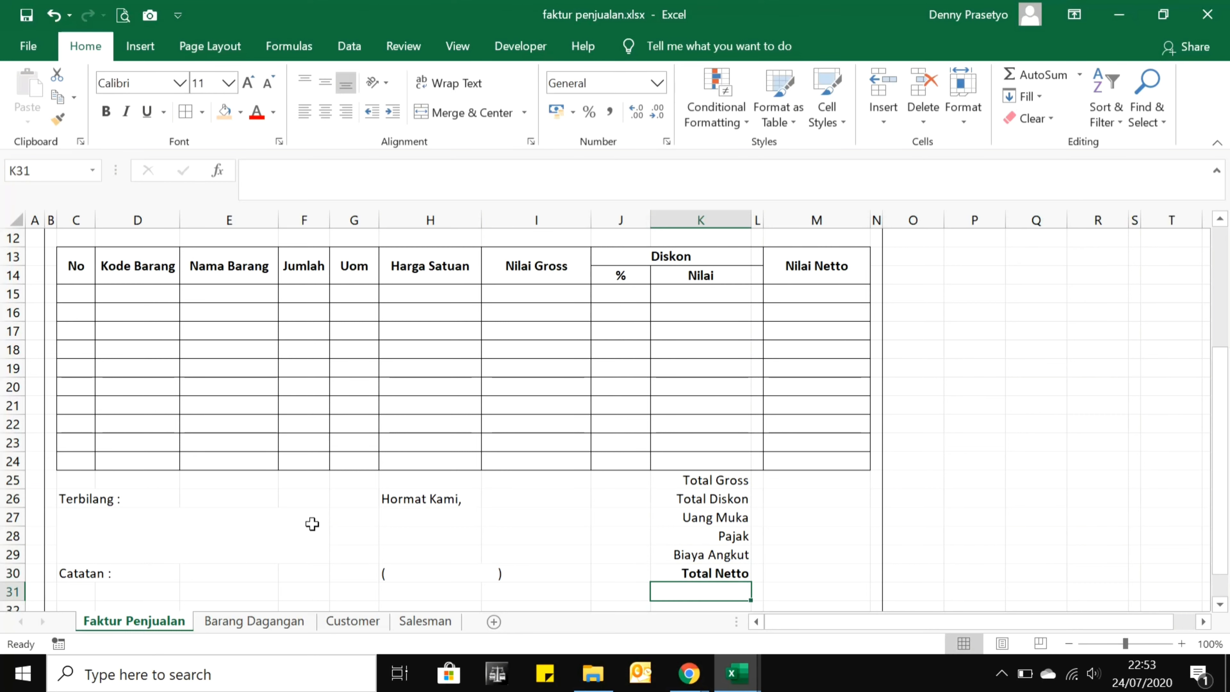
Apply all borders to the totals cells M25:M30 beside the summary labels.
key(Up)
key(Right)
key(Right)
key(shift+Up)
key(shift+Up)
key(shift+Up)
key(shift+Up)
key(shift+Up)
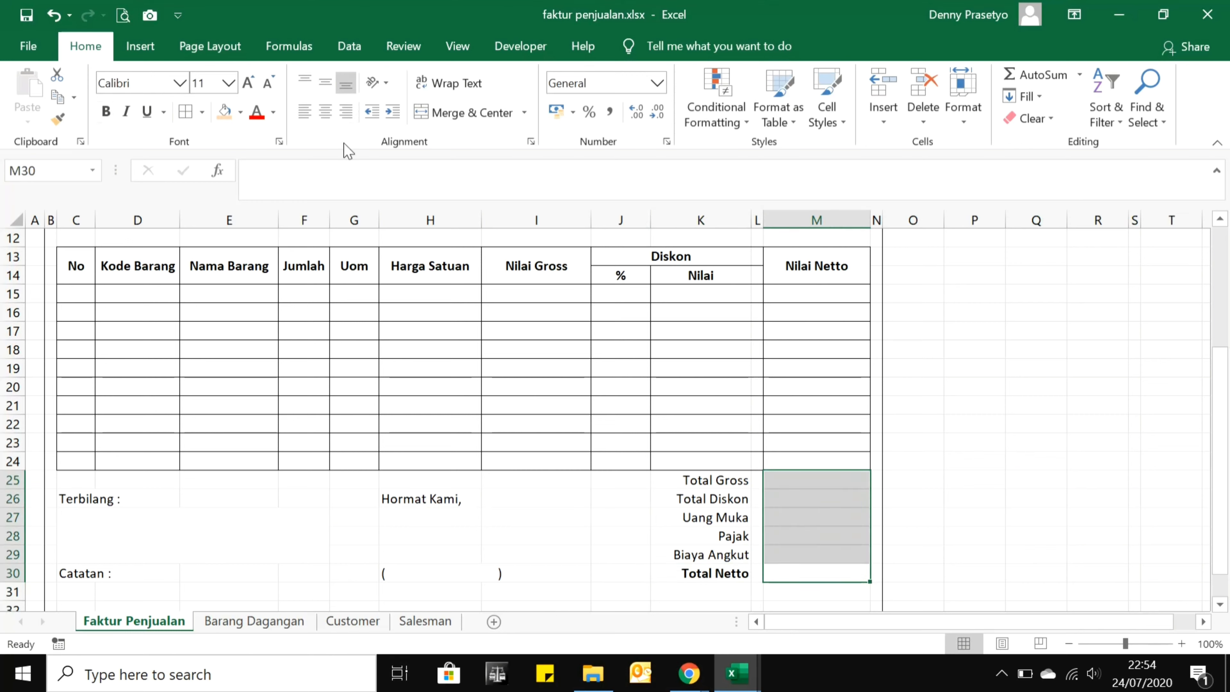
click(185, 112)
click(712, 416)
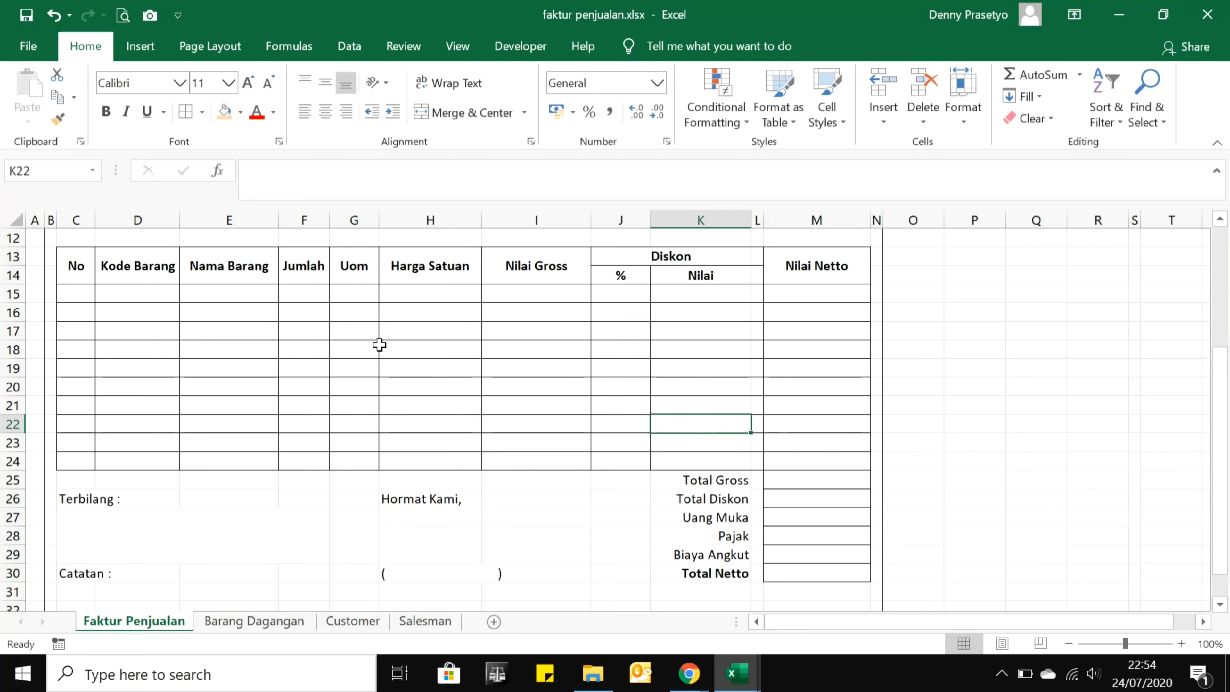
Give the item table's header rows C13:M14 a double-line bottom border.
drag(77, 260, 780, 261)
right_click(788, 265)
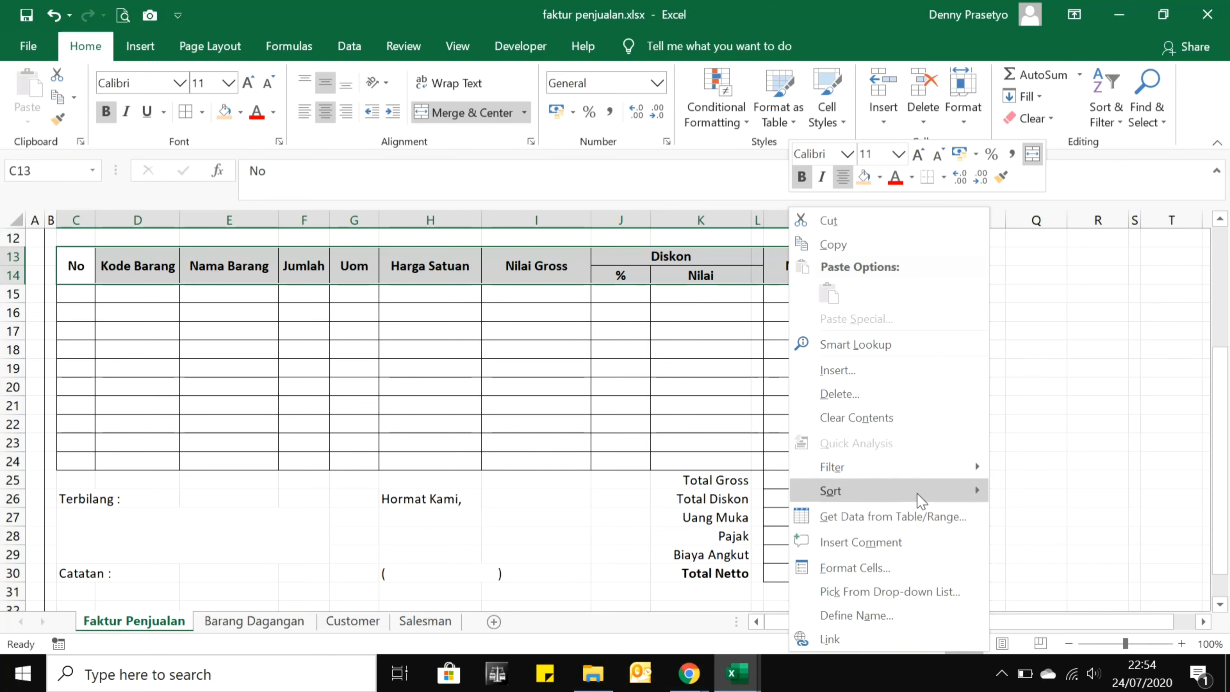
click(934, 575)
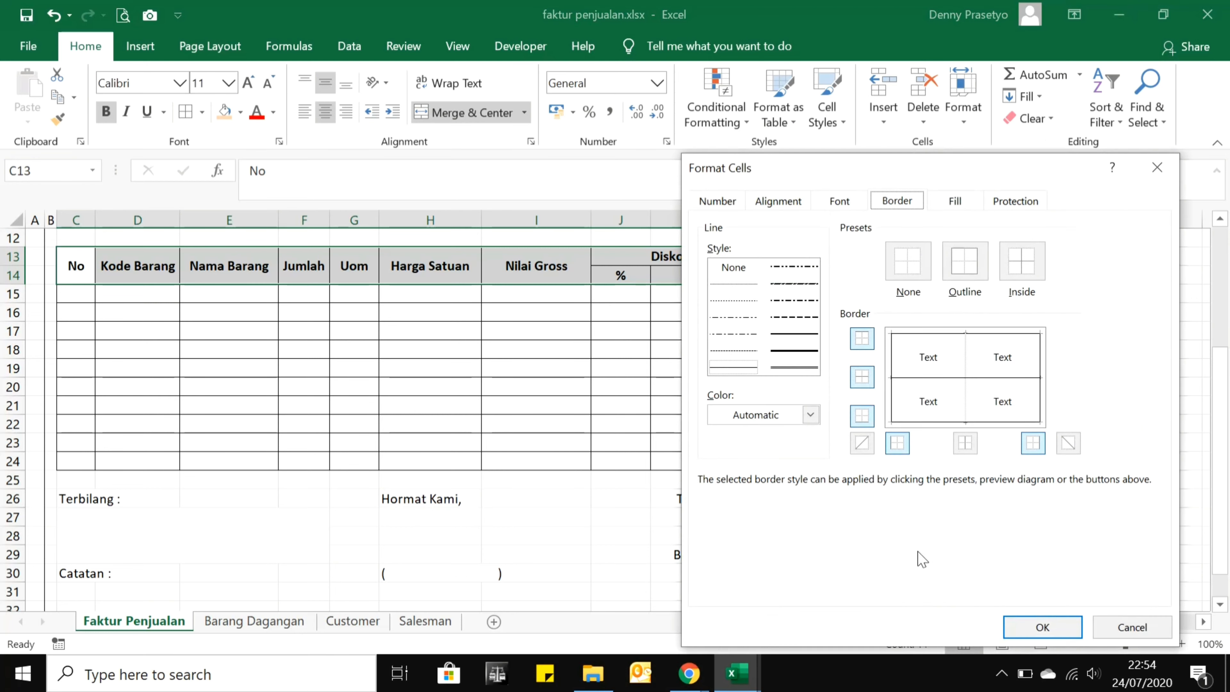
click(809, 372)
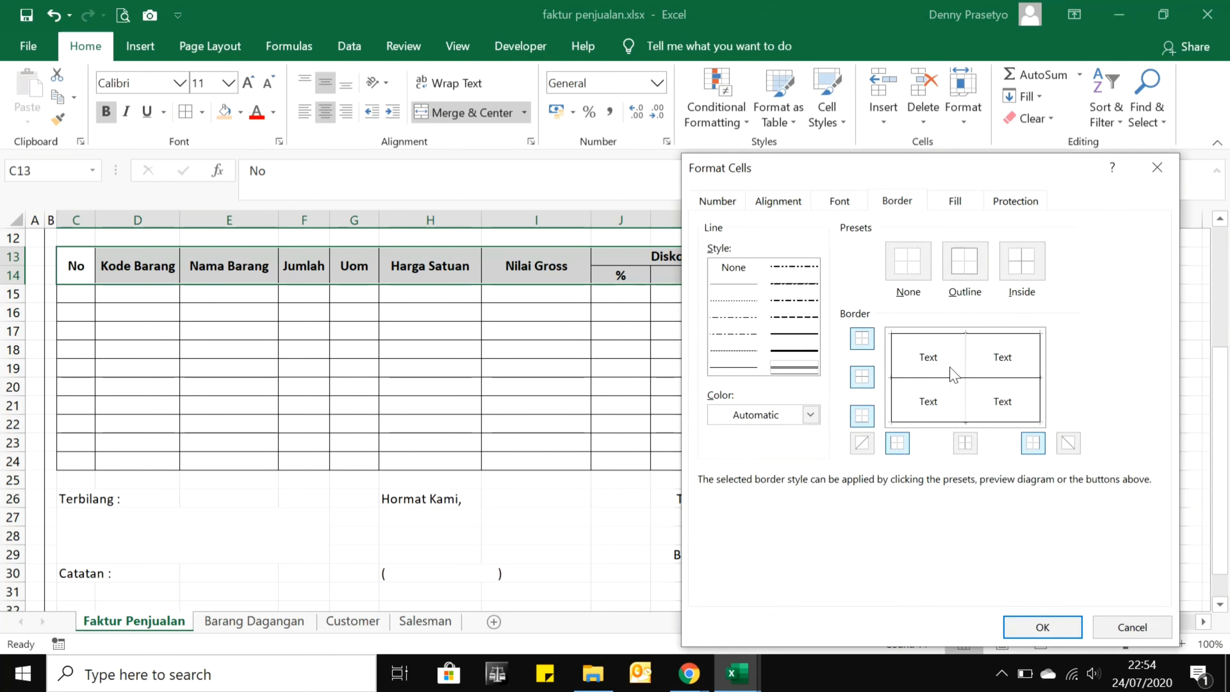
click(1003, 415)
click(995, 412)
click(1000, 421)
click(1043, 627)
click(695, 461)
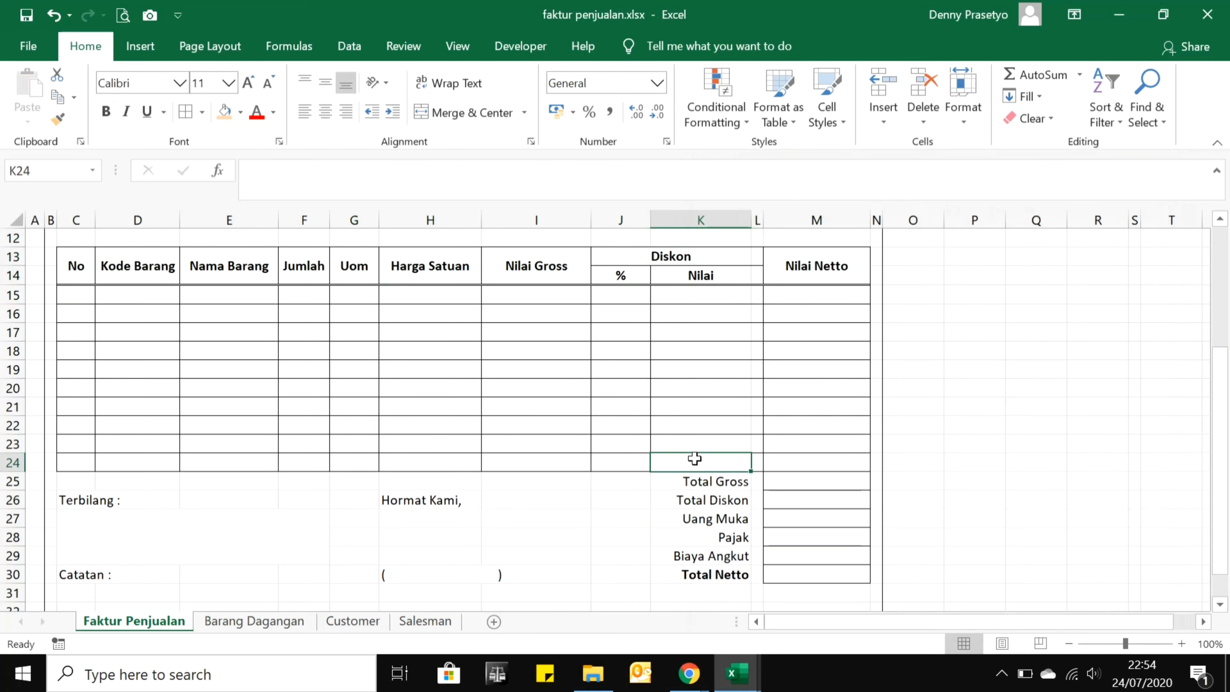
Give the Total Netto value cell M30 a double-line bottom border.
scroll(146, 524, down, 1)
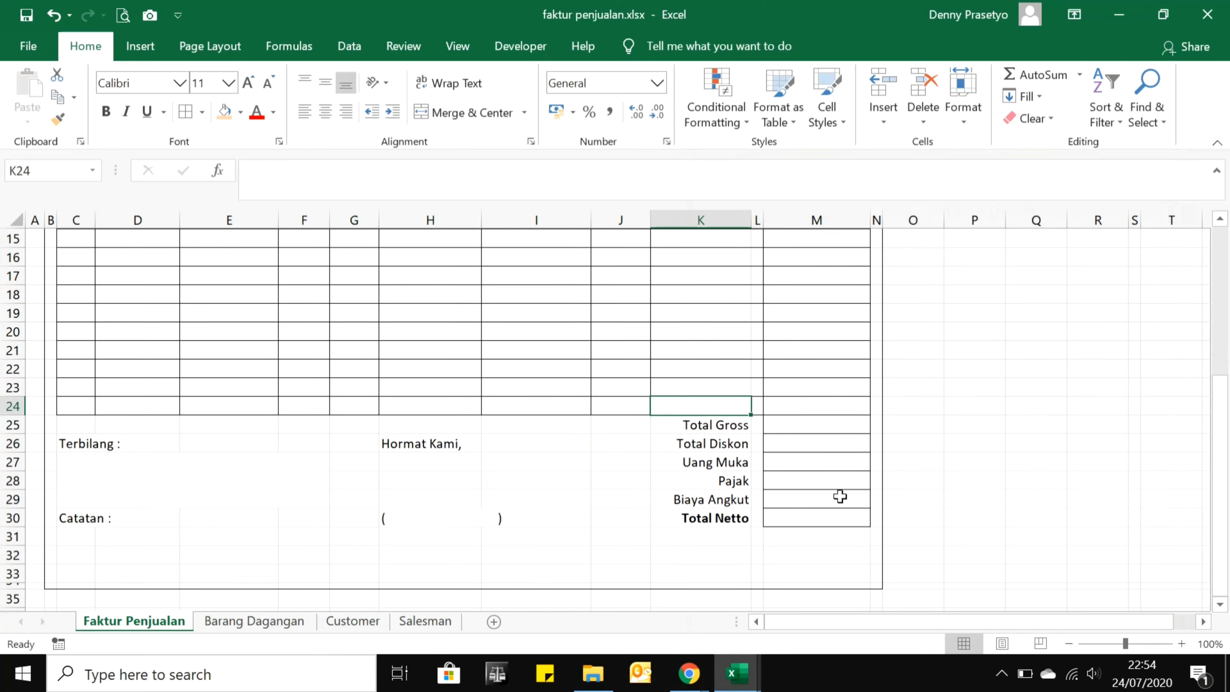
click(829, 511)
right_click(829, 511)
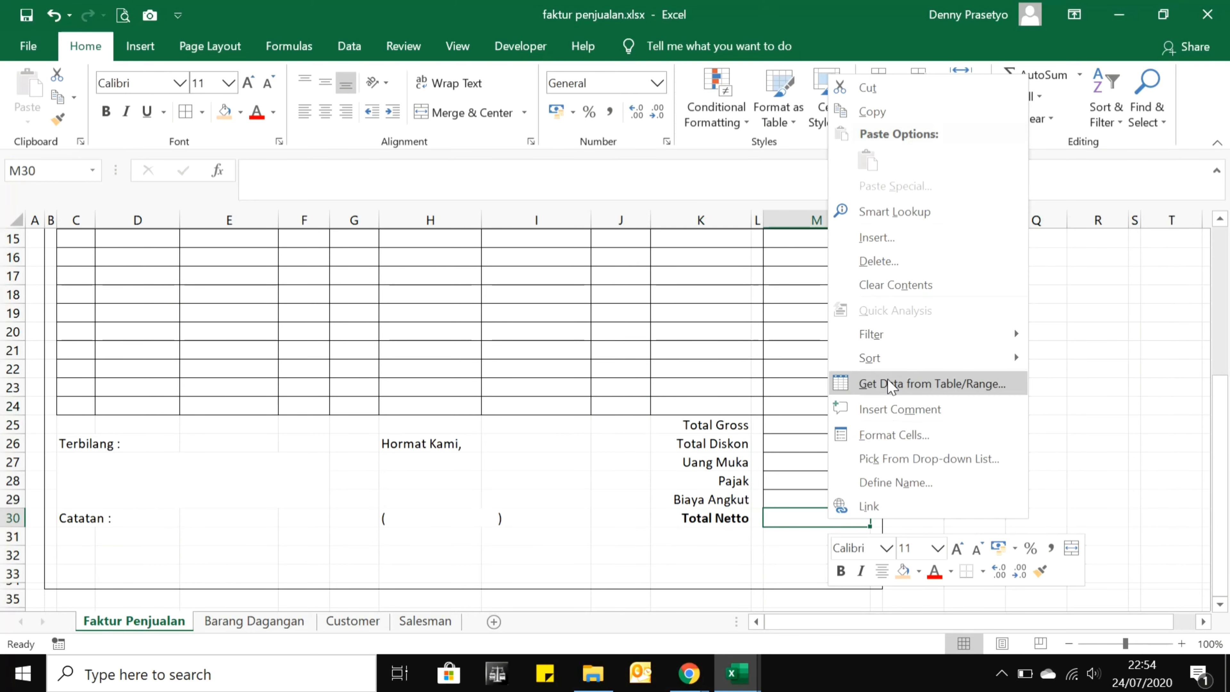
click(932, 438)
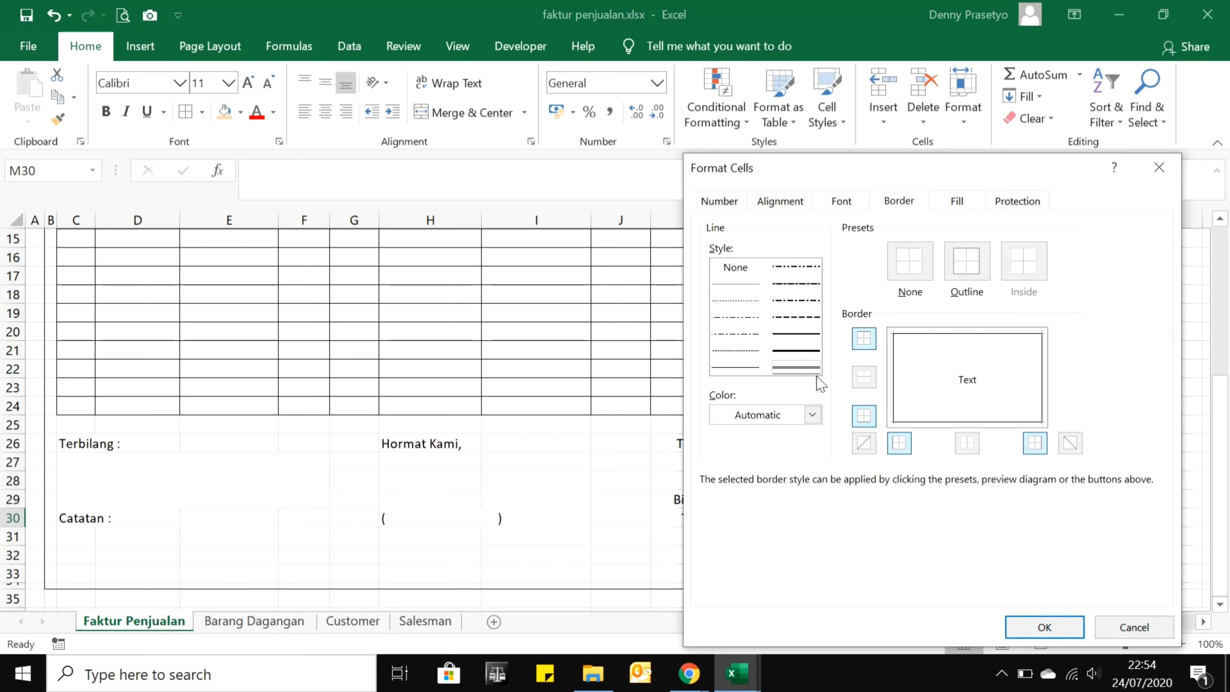
click(953, 422)
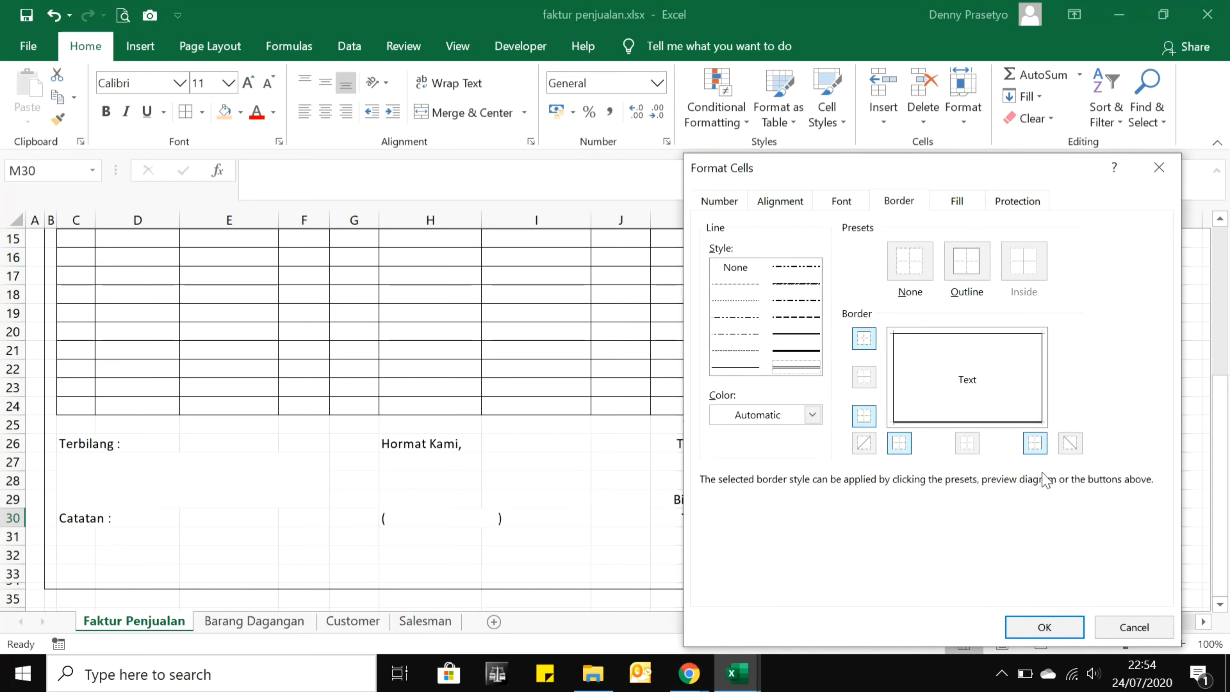
click(1066, 625)
click(1051, 517)
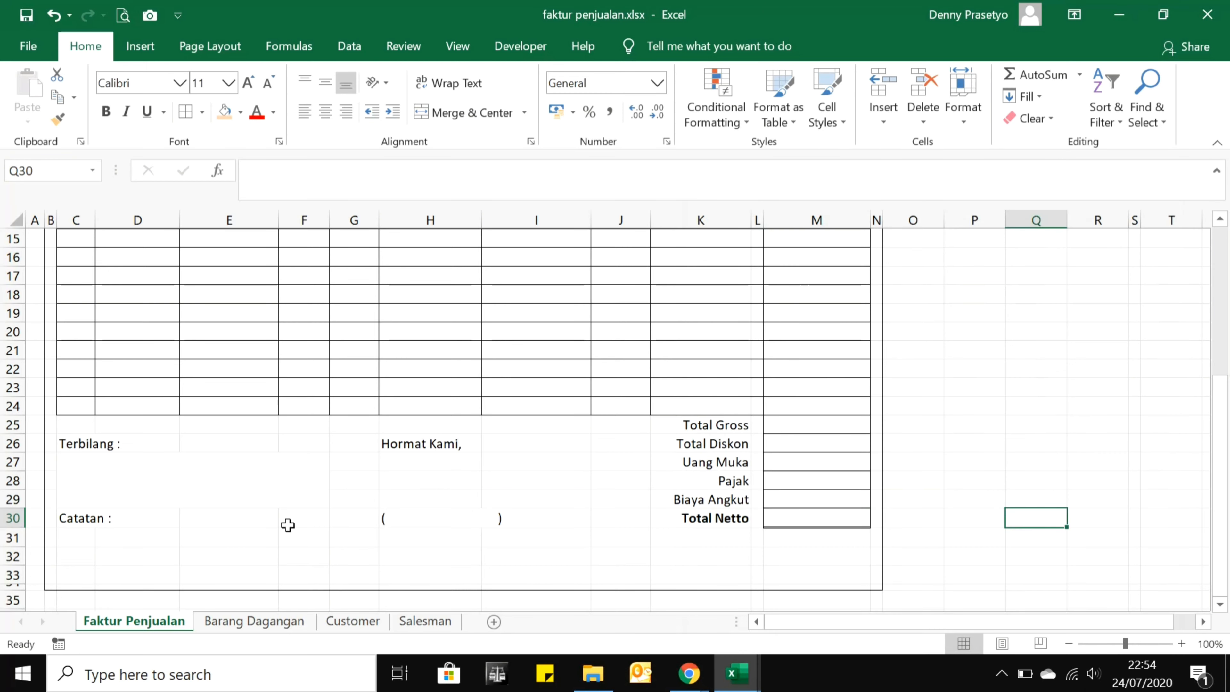
Give the item table's header rows C13:M14 a thick top border.
scroll(127, 460, up, 3)
drag(68, 368, 820, 363)
right_click(823, 373)
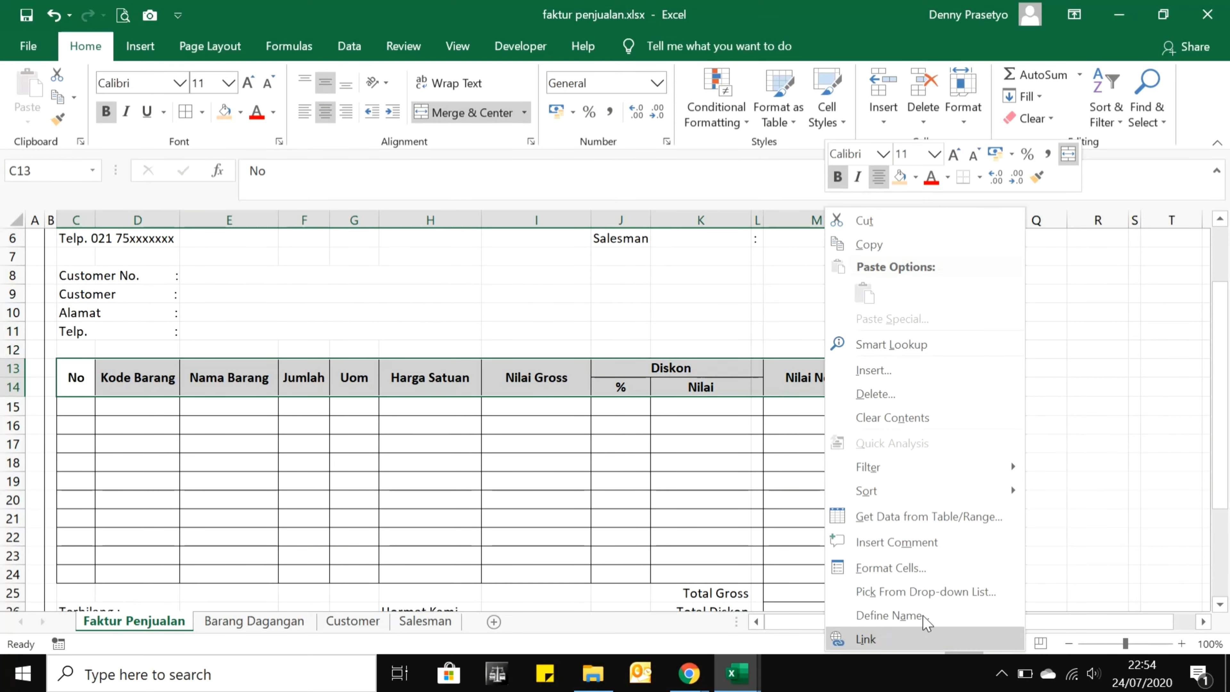
click(913, 568)
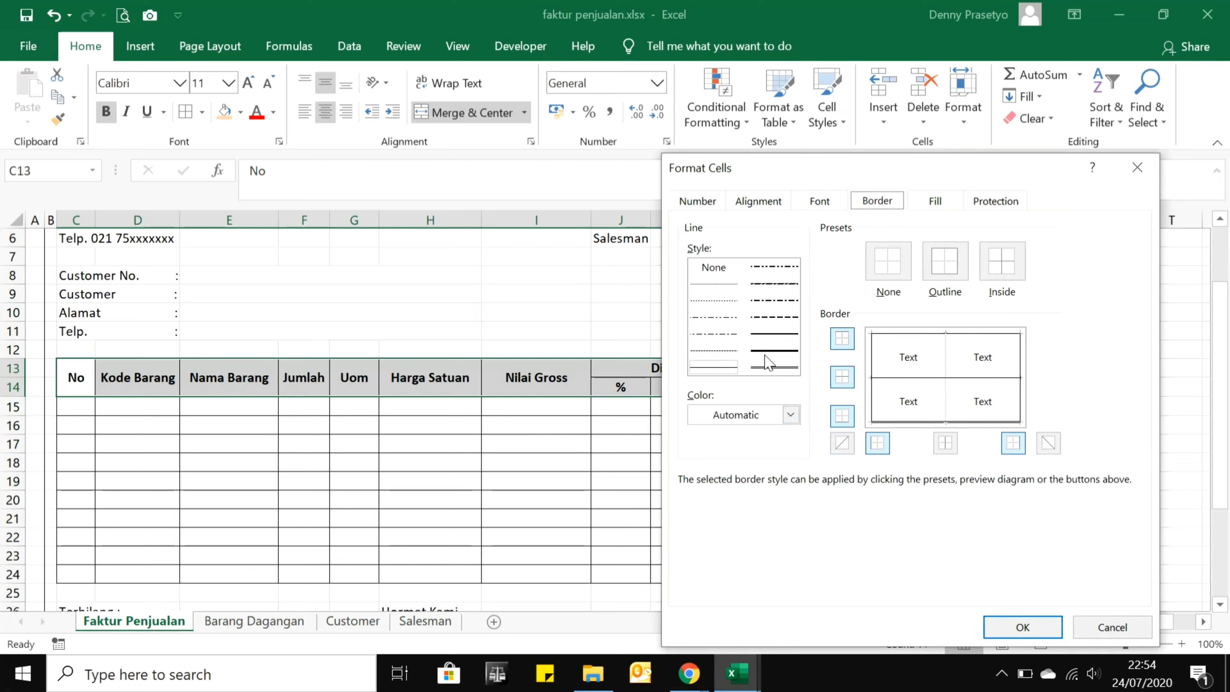
click(774, 350)
click(991, 336)
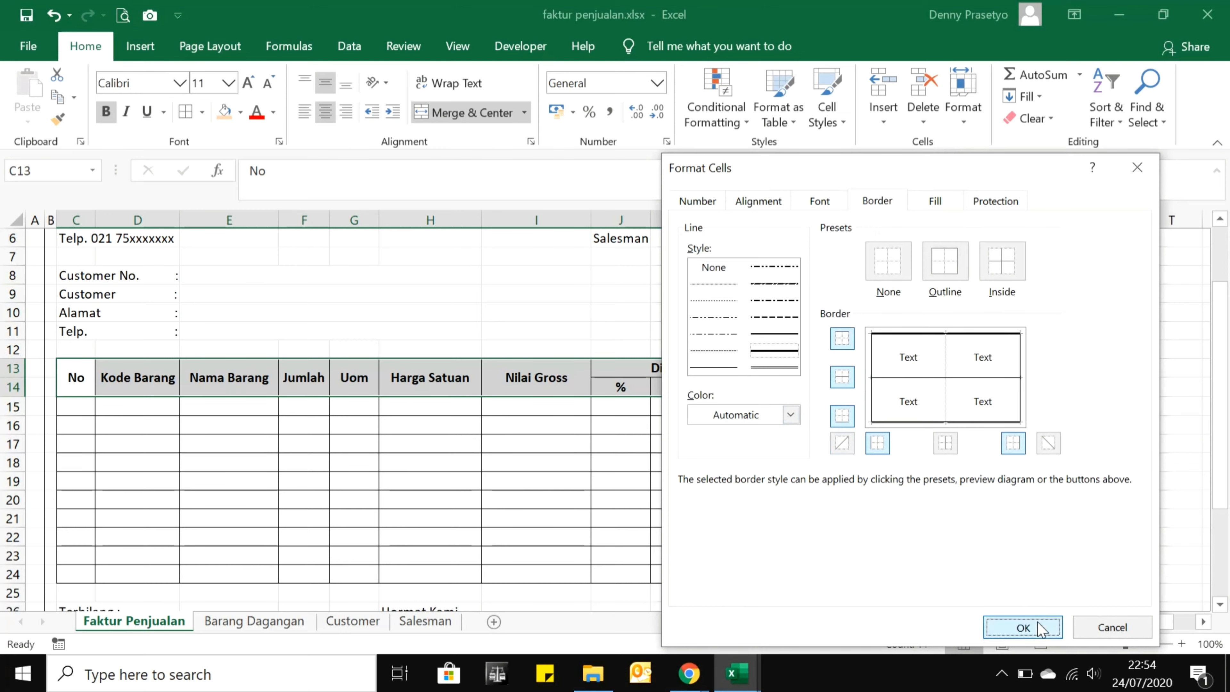
click(1024, 627)
click(488, 519)
Give the item table's last row C24:M24 a thick bottom border.
scroll(448, 544, down, 2)
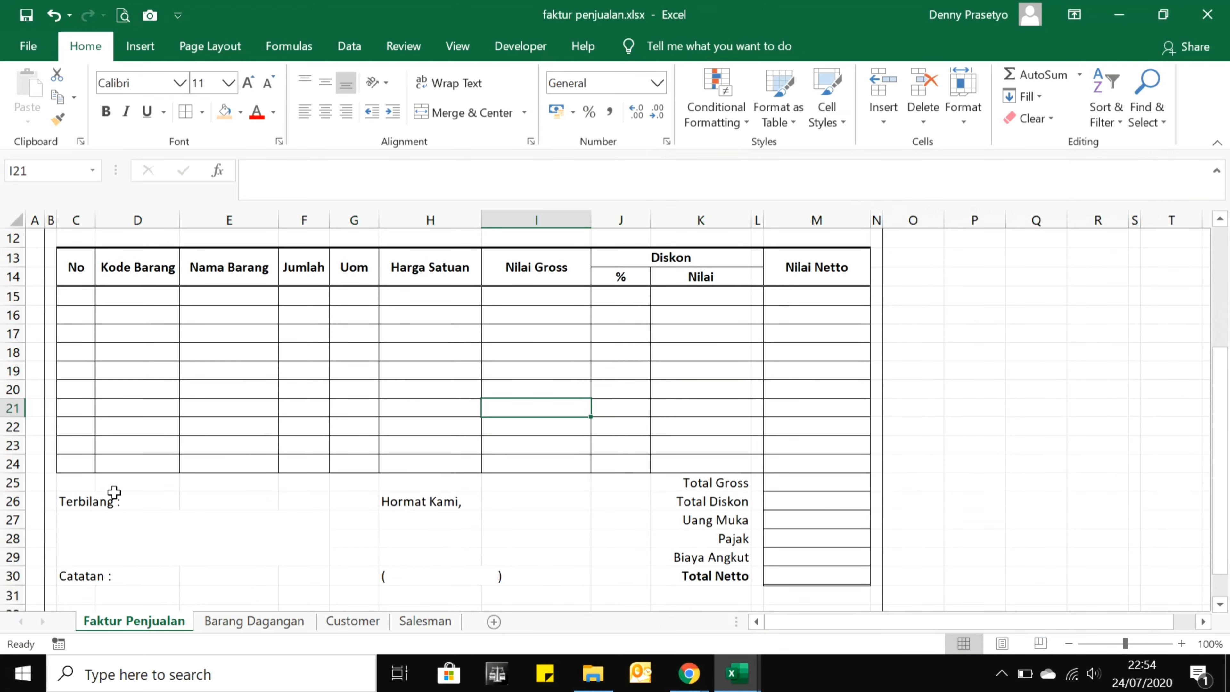
click(77, 466)
drag(322, 445, 851, 460)
right_click(850, 459)
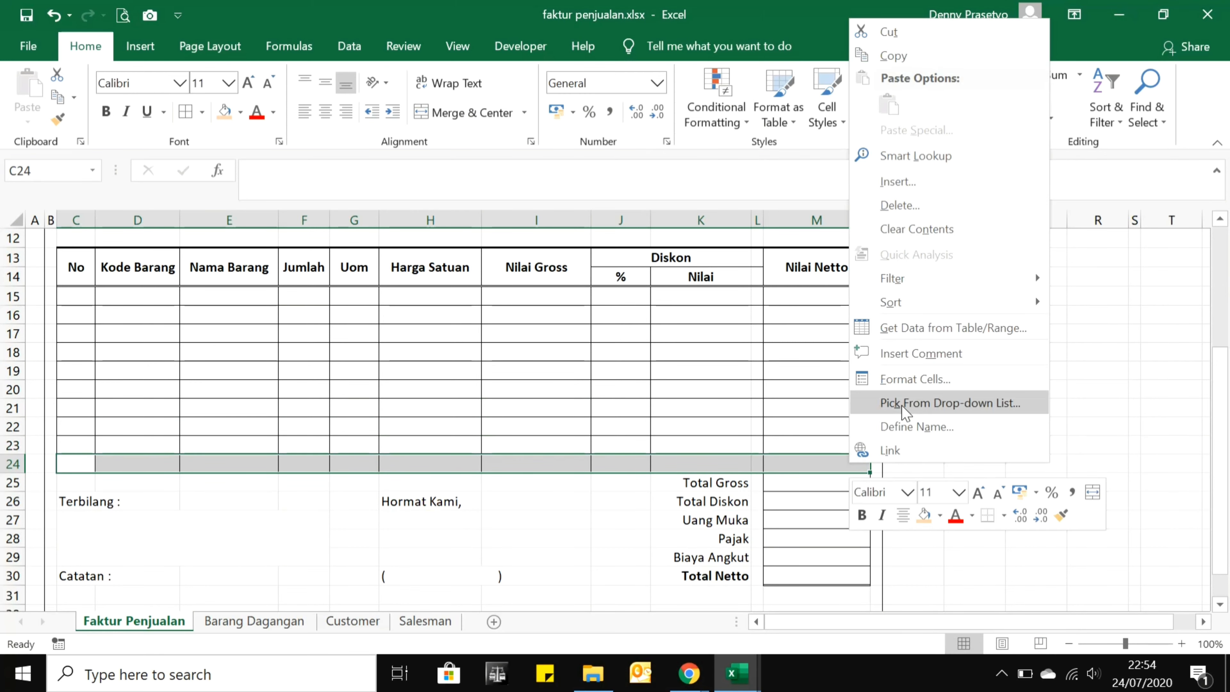
click(918, 384)
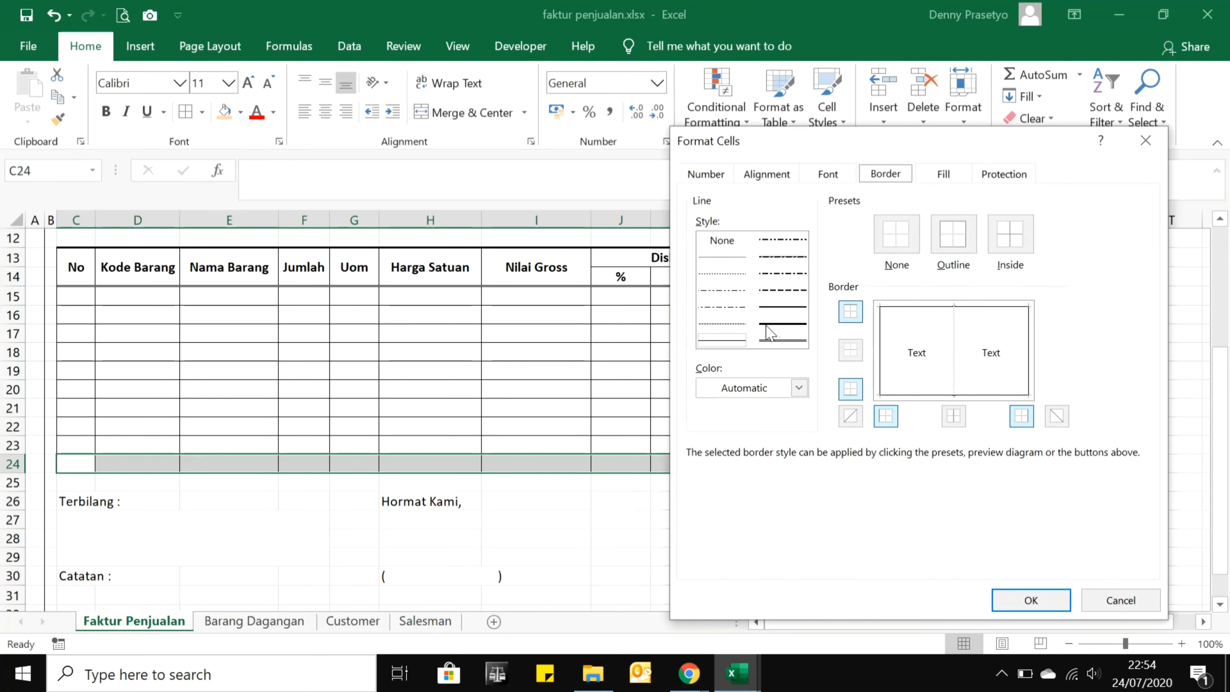
click(774, 325)
click(999, 400)
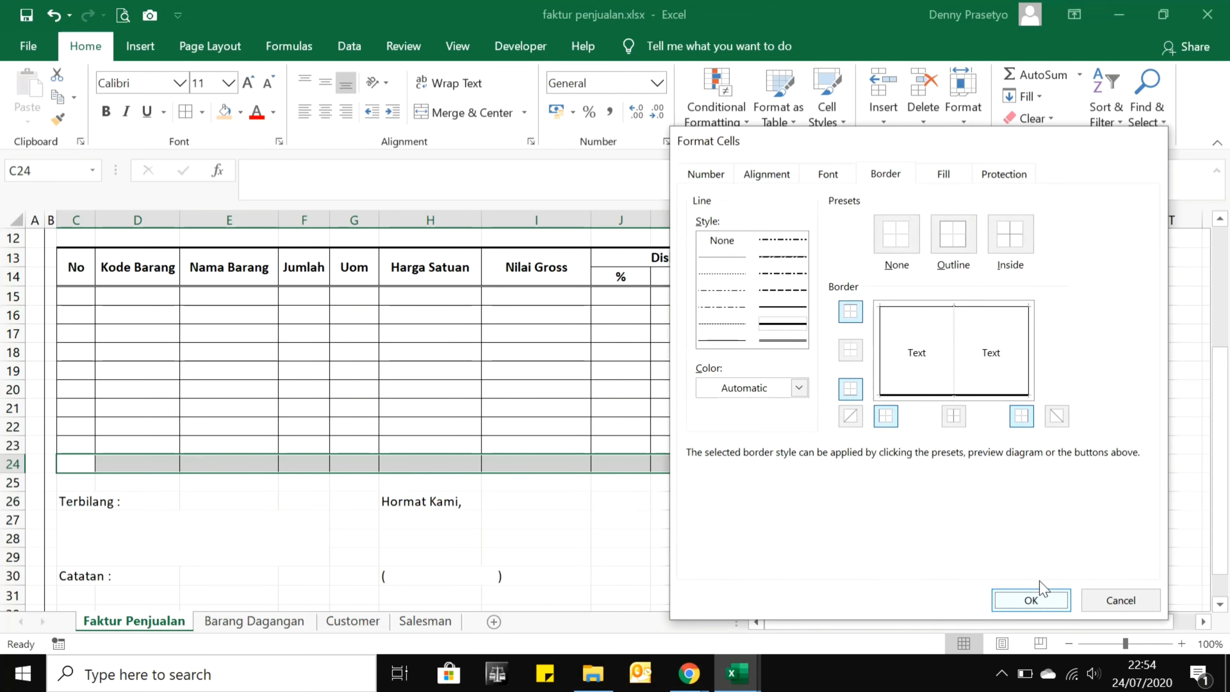
click(1031, 600)
click(983, 451)
Middle-align the FAKTUR PENJUALAN title vertically within row 2.
scroll(487, 473, up, 4)
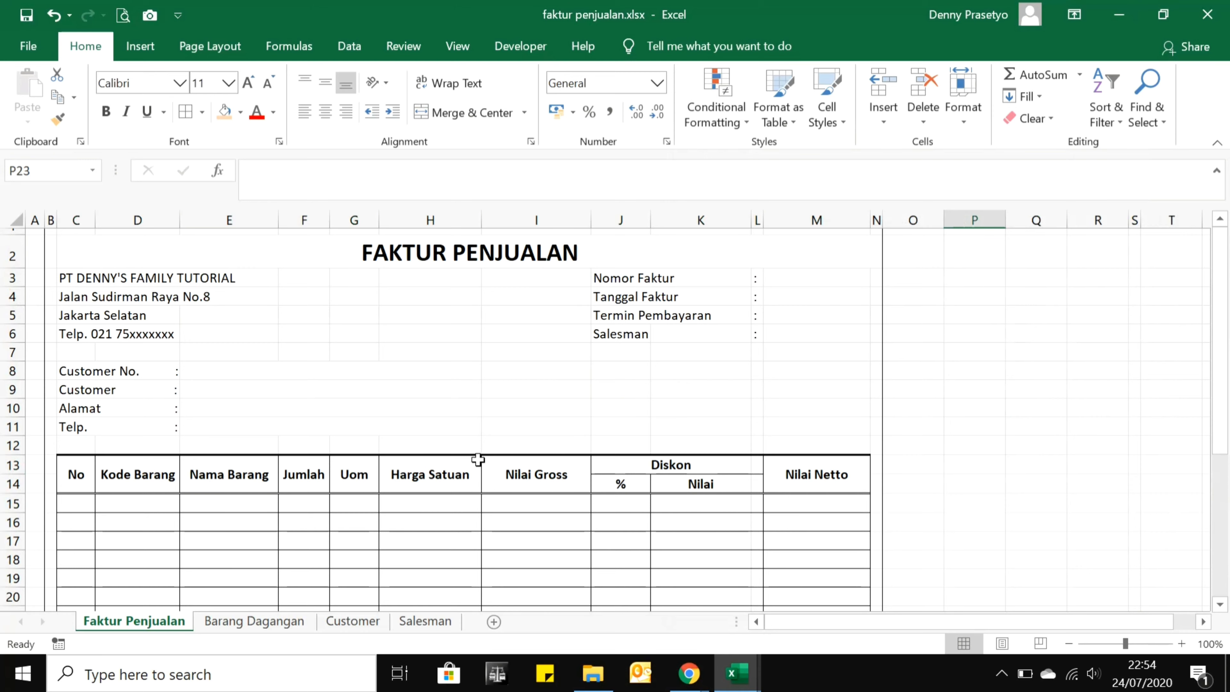
scroll(478, 458, down, 5)
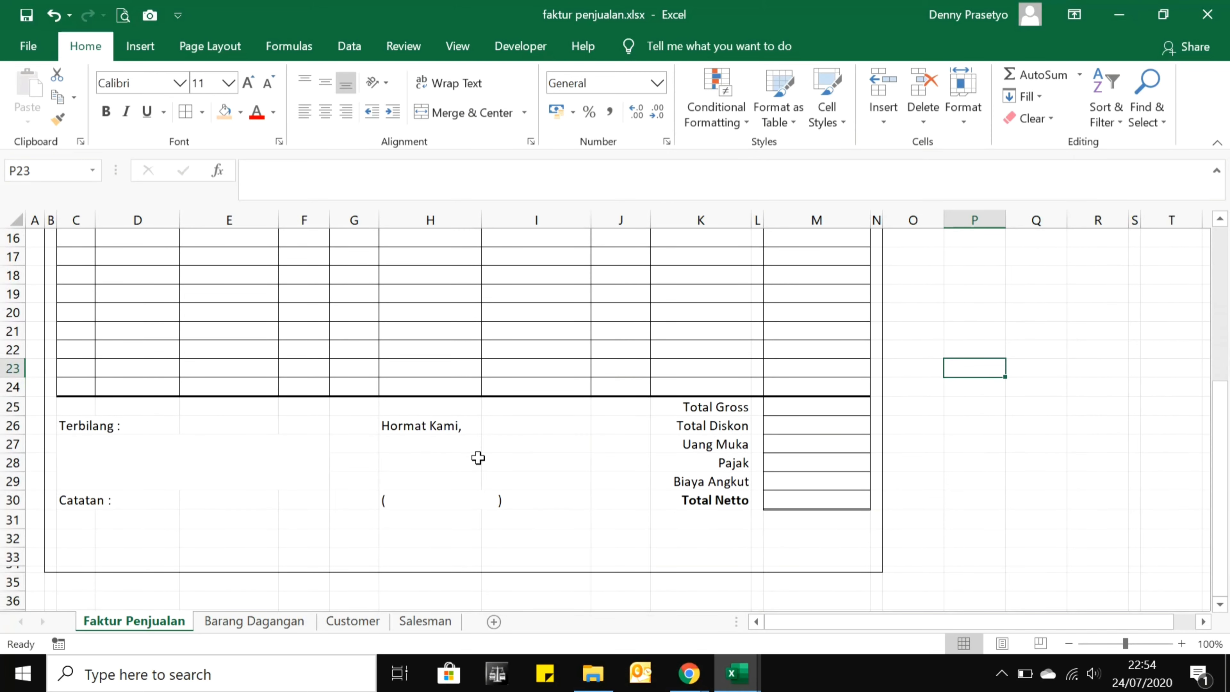
scroll(478, 458, up, 5)
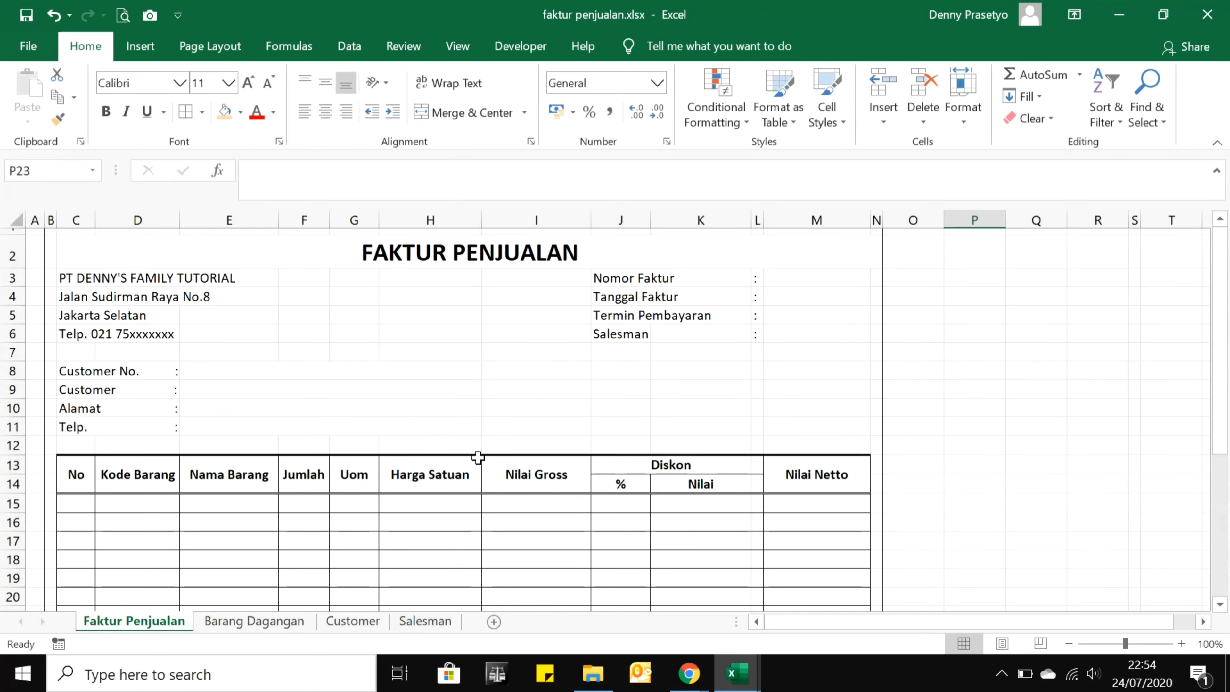
click(383, 262)
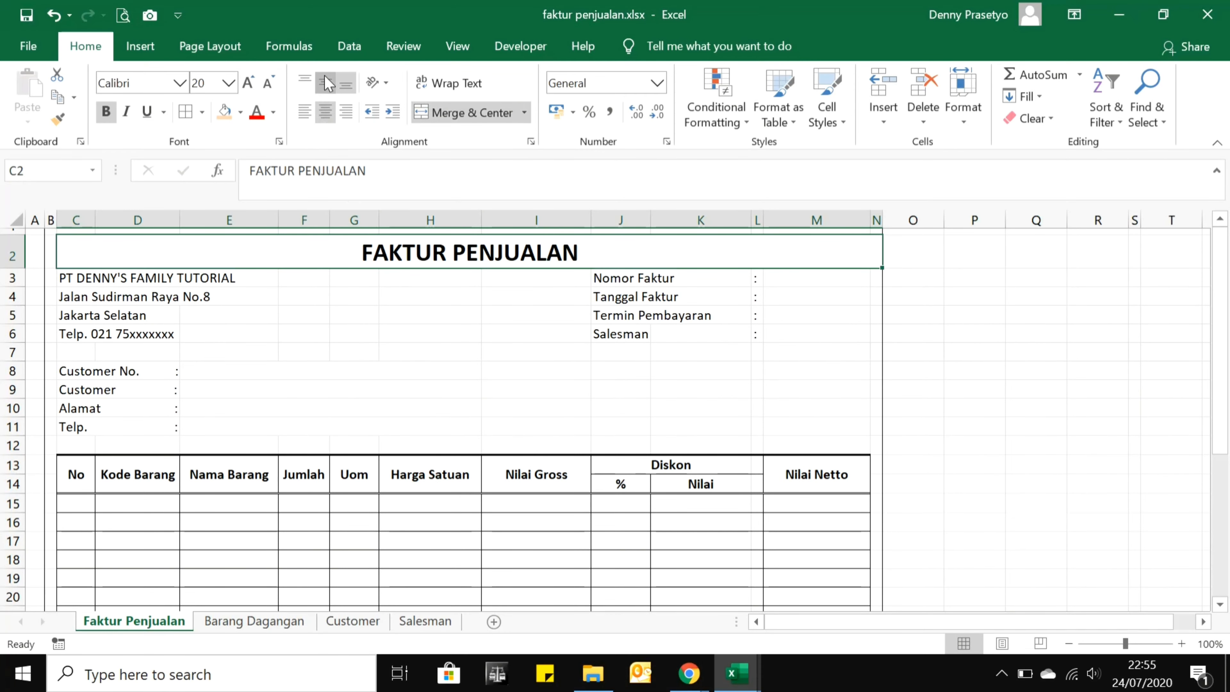
click(355, 334)
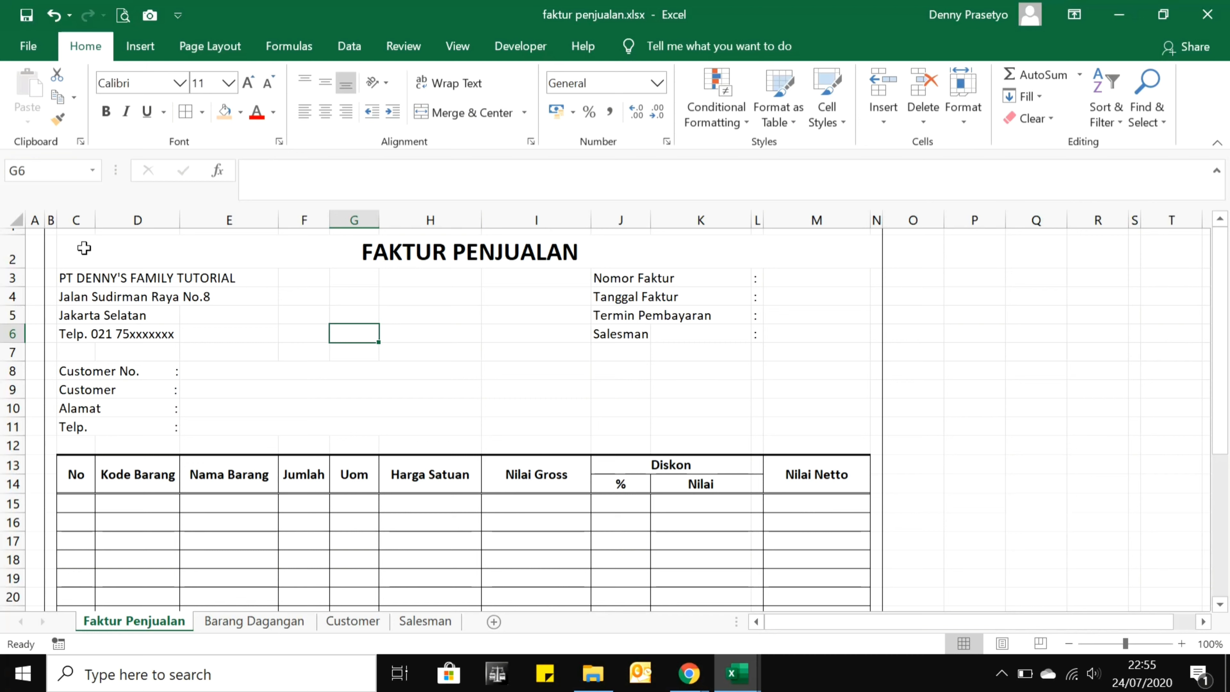
Hide the gridlines on the Faktur Penjualan sheet.
click(459, 48)
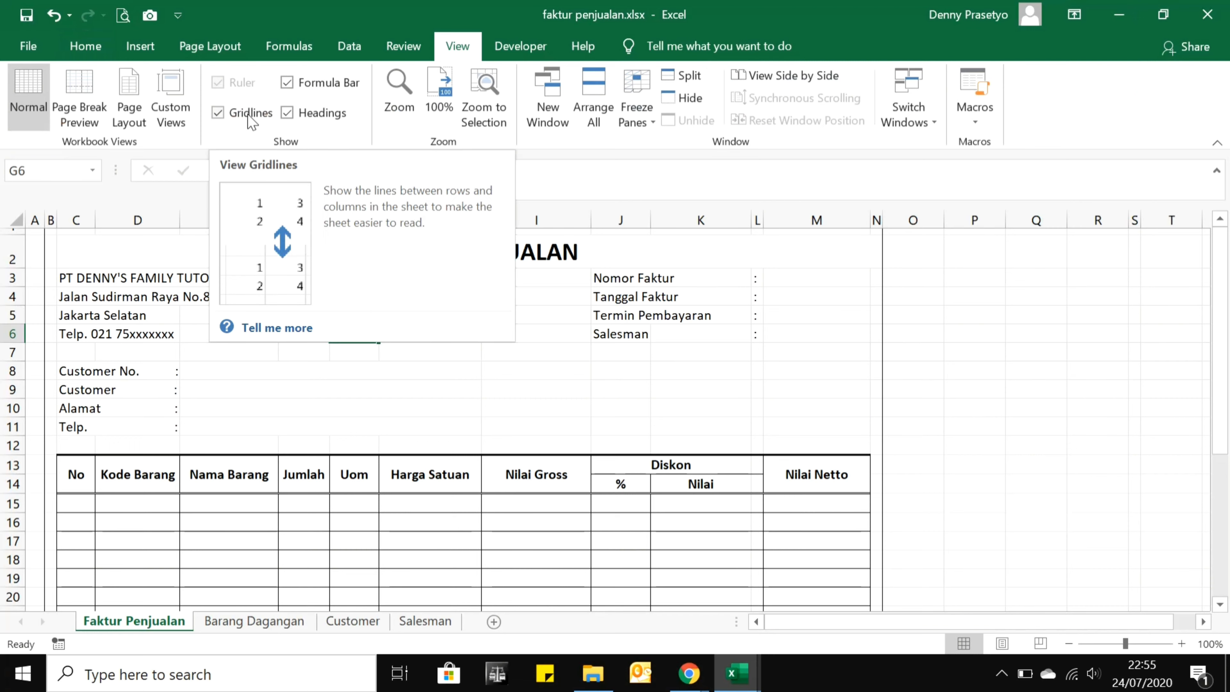
click(217, 114)
click(476, 357)
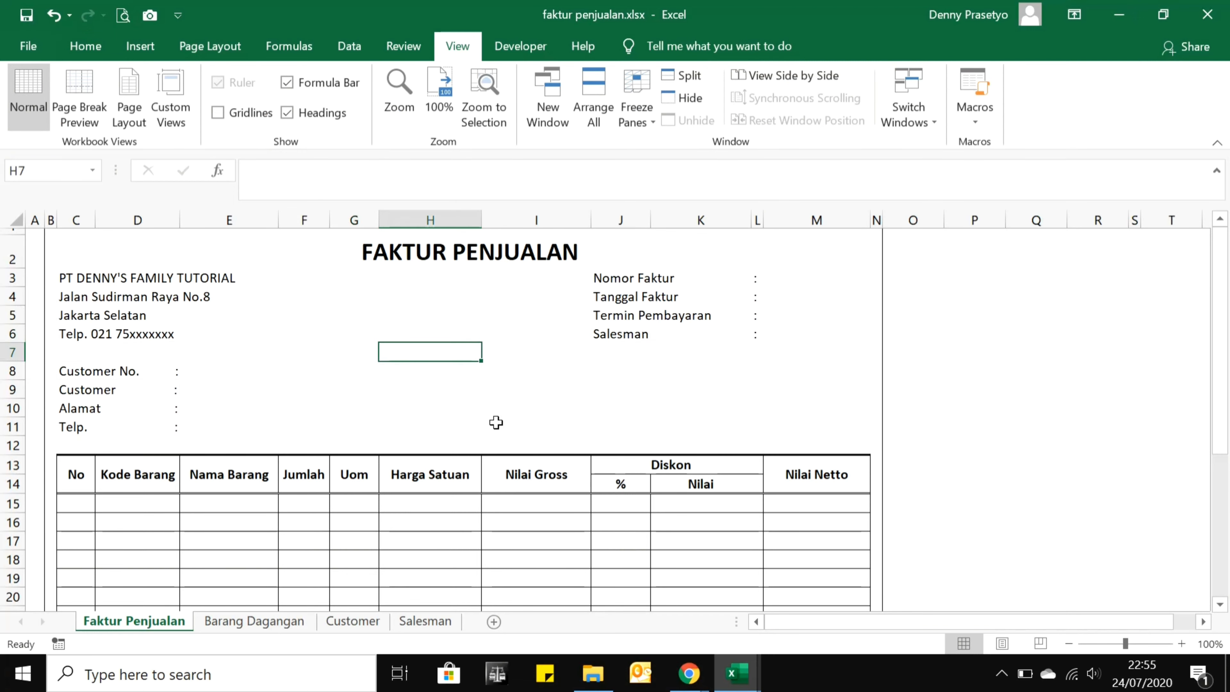
scroll(496, 422, down, 7)
scroll(496, 420, up, 7)
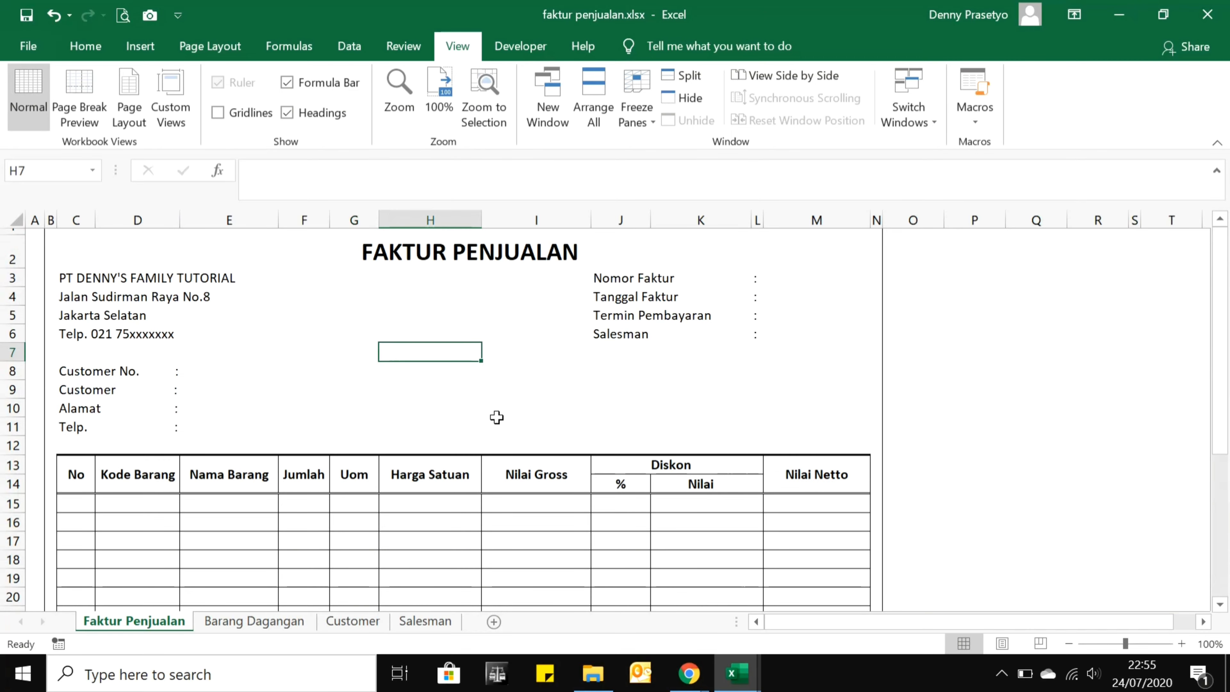
click(85, 45)
scroll(629, 463, down, 1)
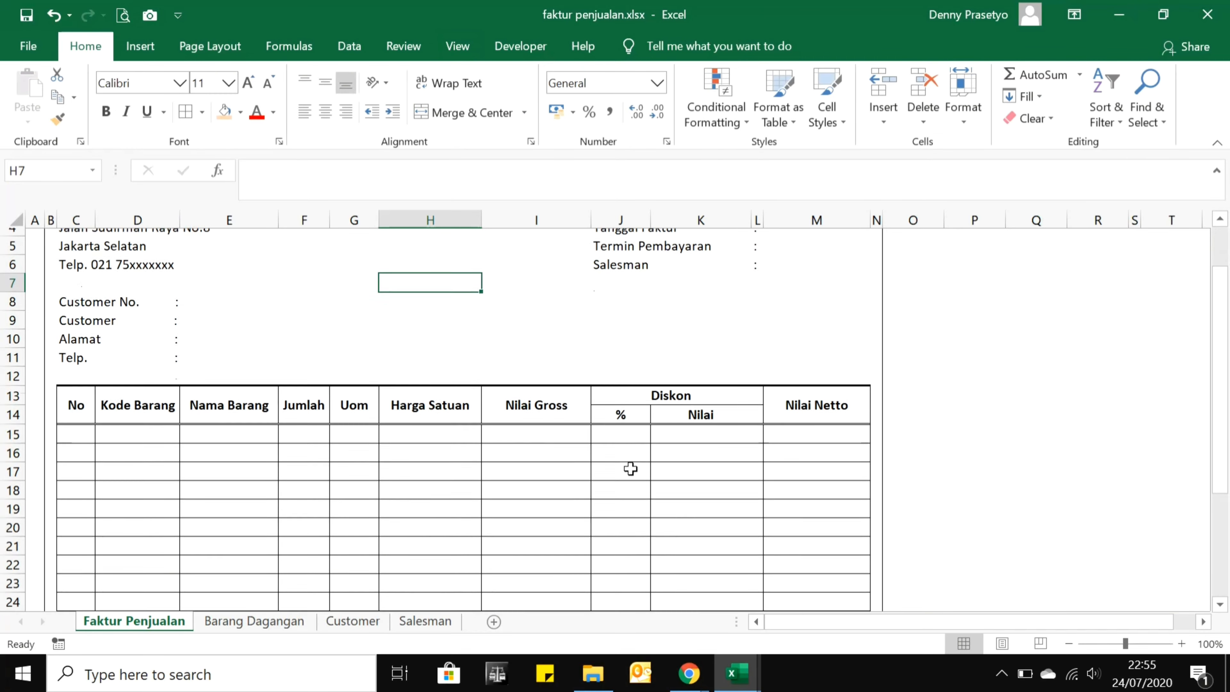
scroll(631, 469, down, 3)
scroll(630, 469, up, 4)
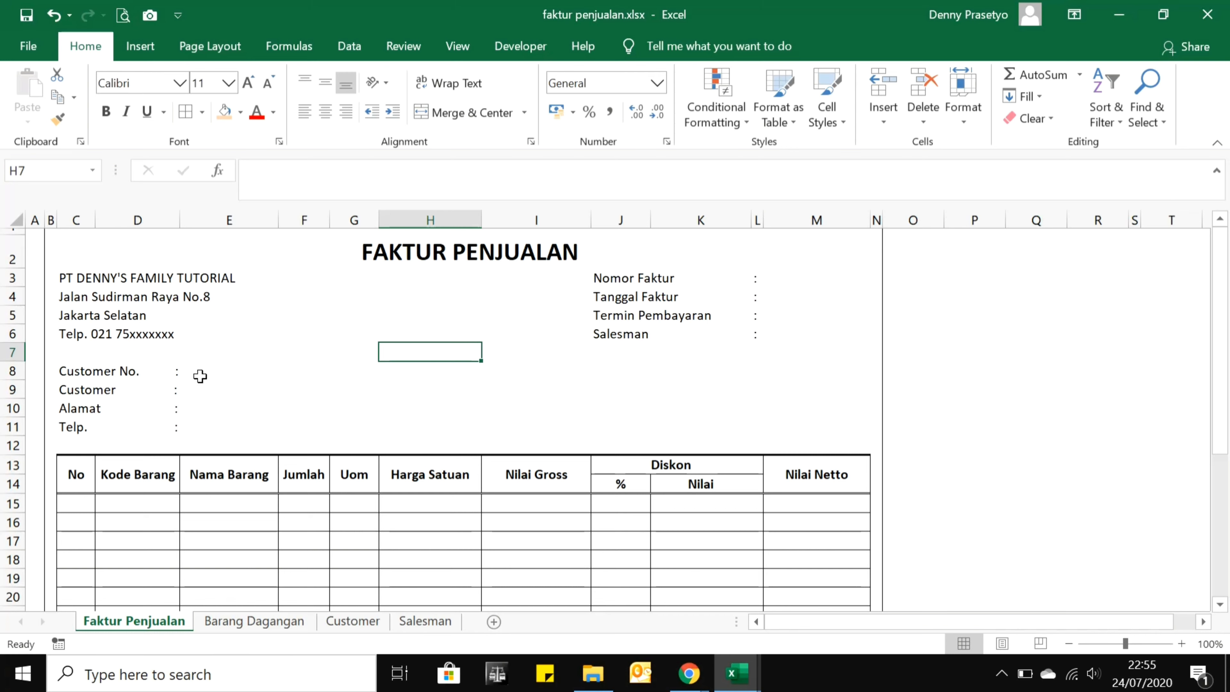
Enter the formula =TEXT(TODAY();"DD MMM YYYY") in cell M4 for Tanggal Faktur.
click(781, 294)
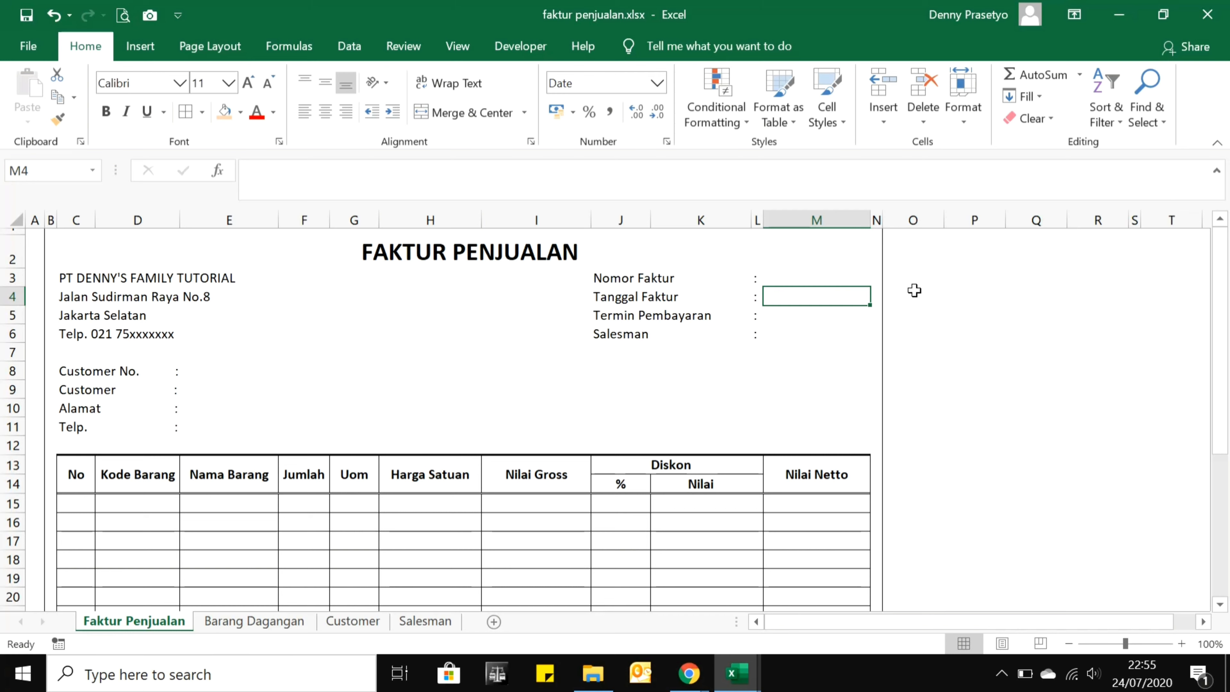
text(=)
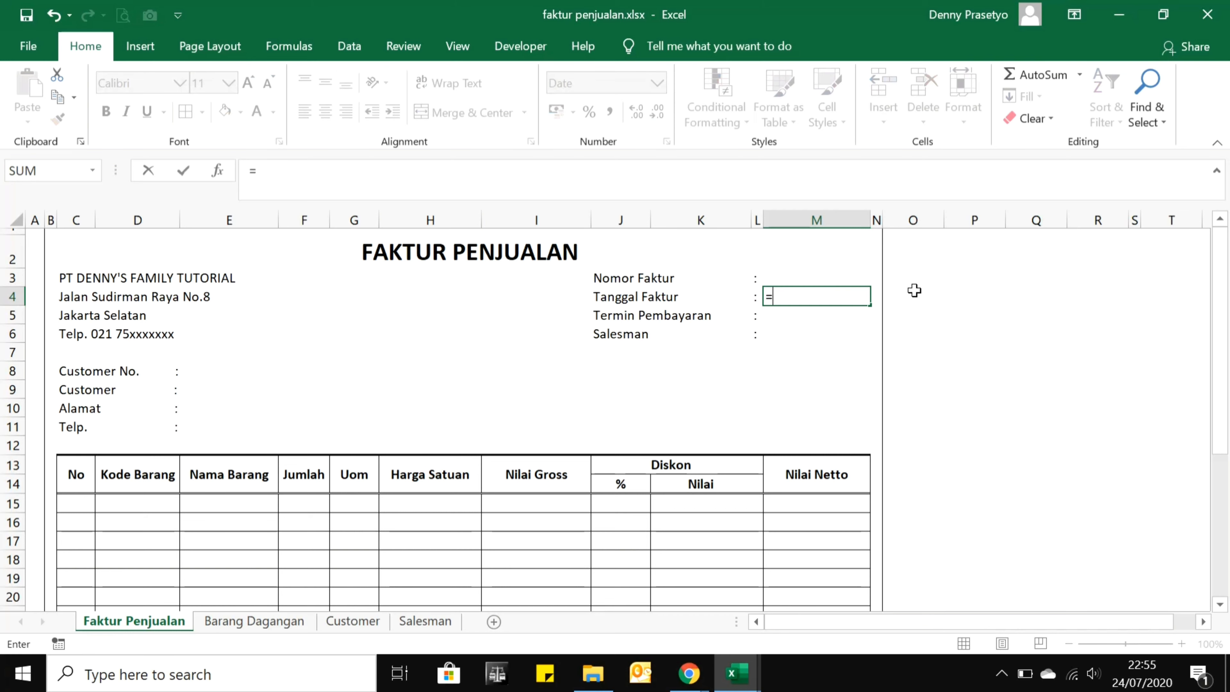
text(T)
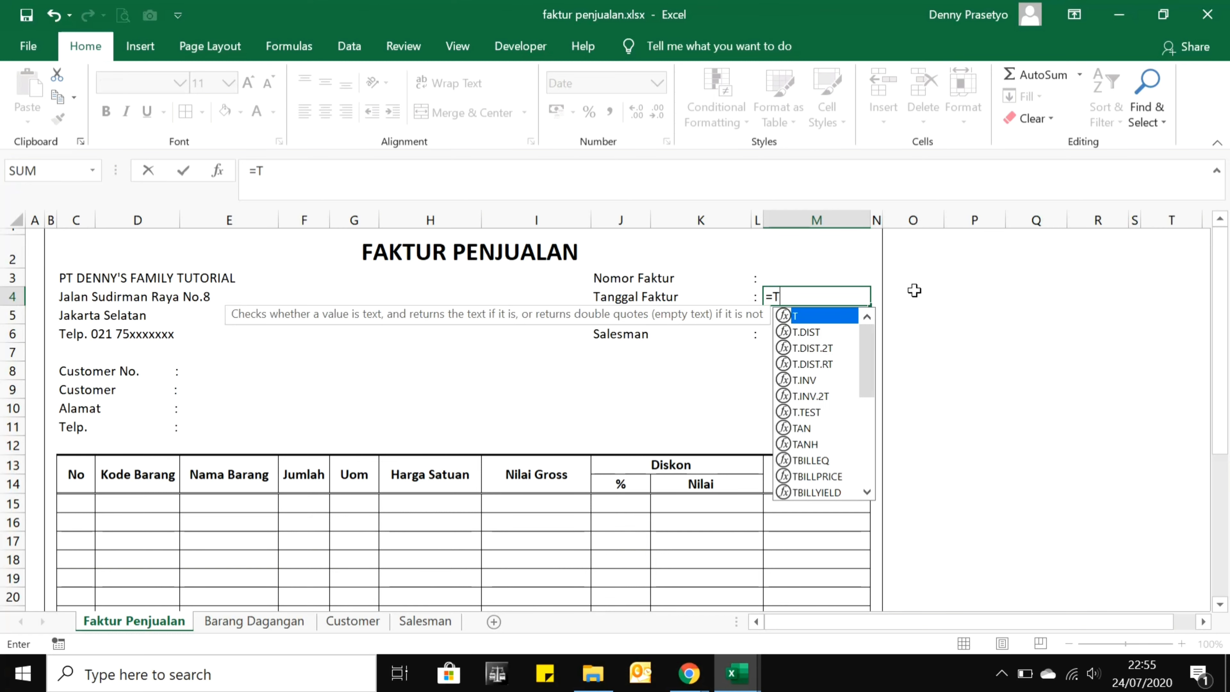
text(E)
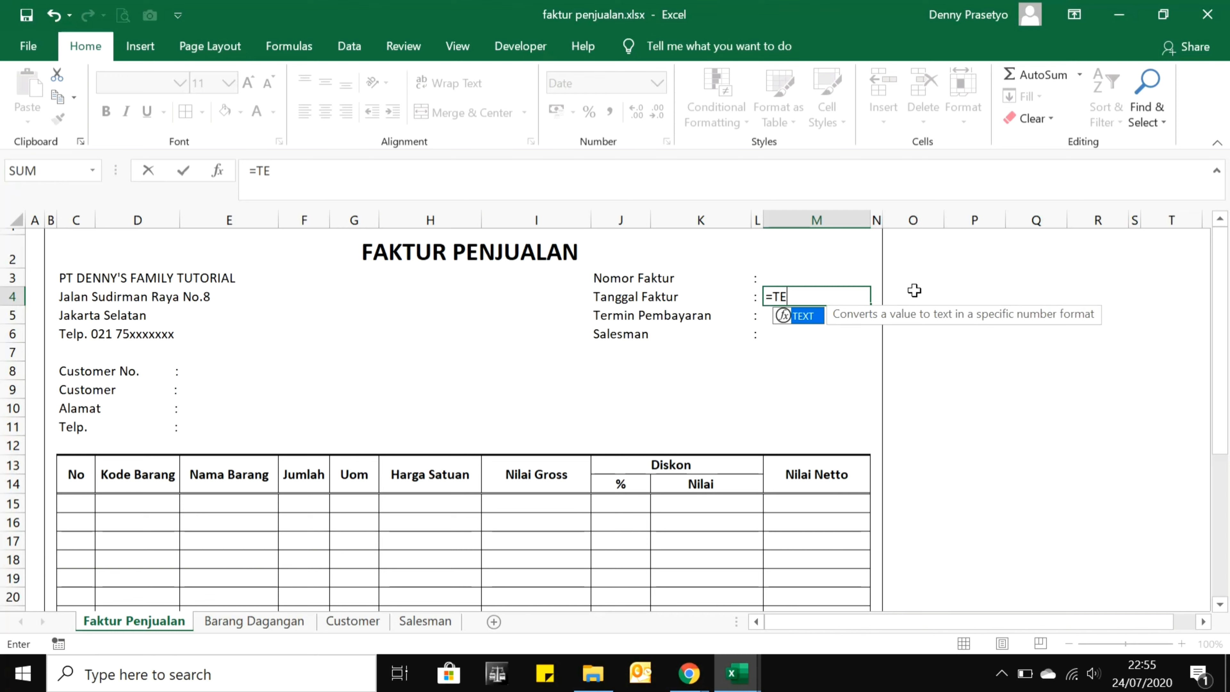
text(XT()
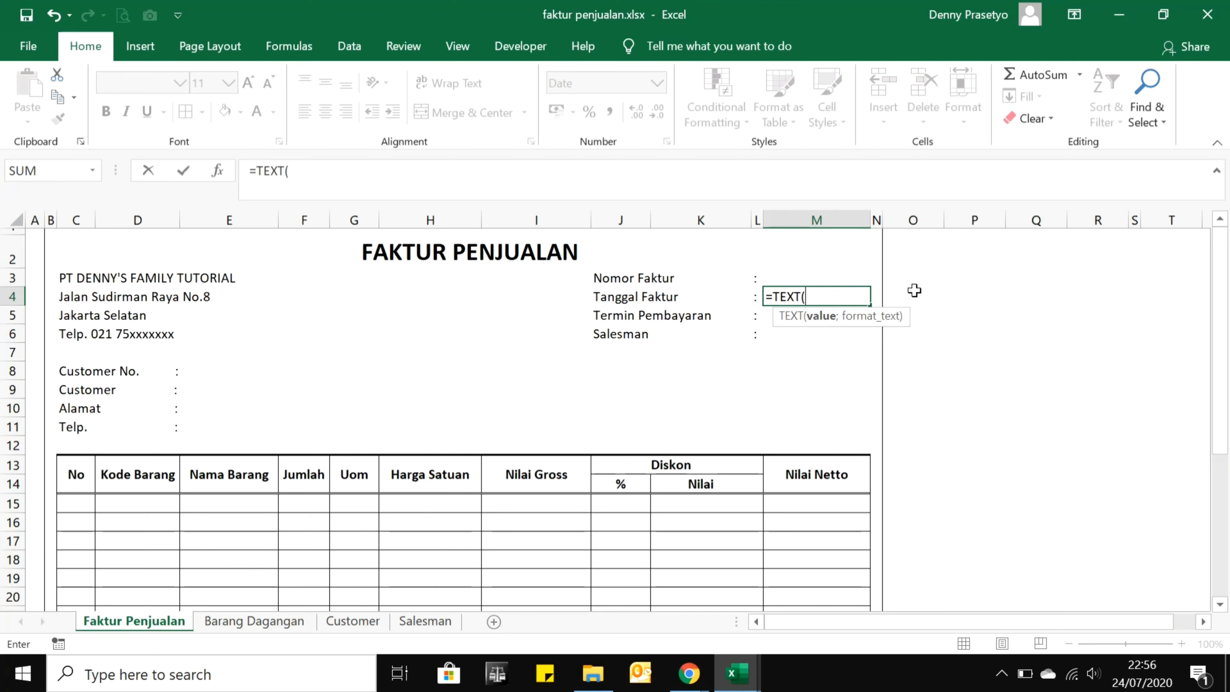
text(TO)
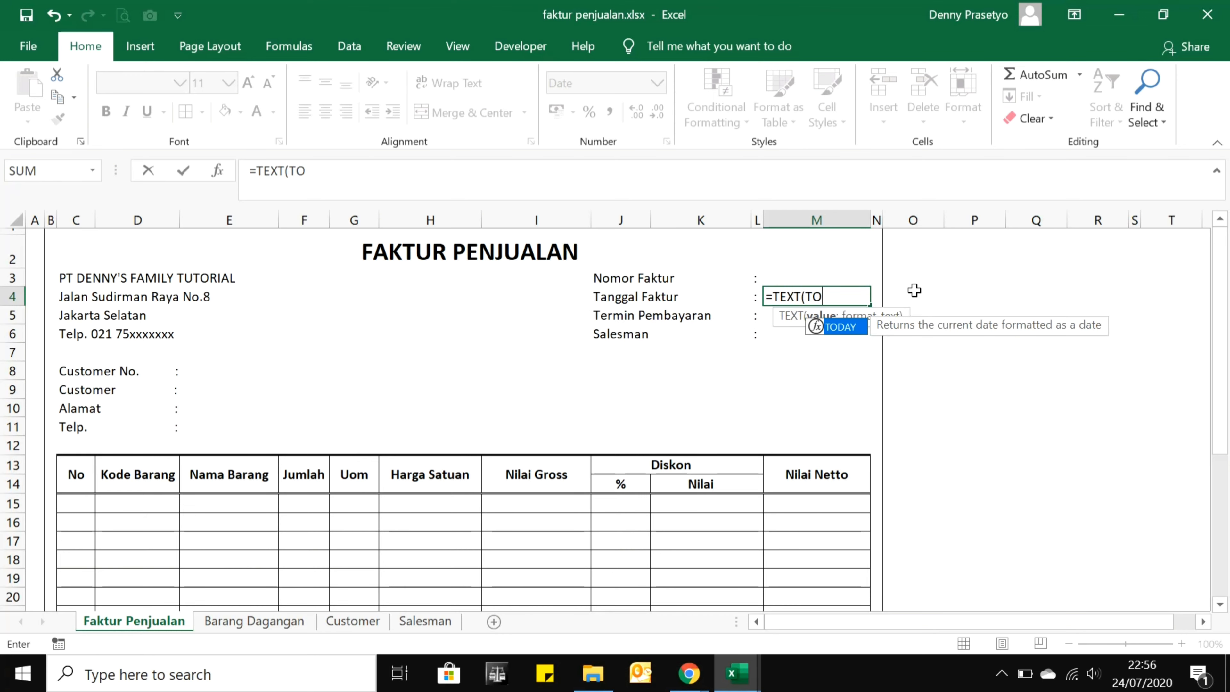
text(DAY()
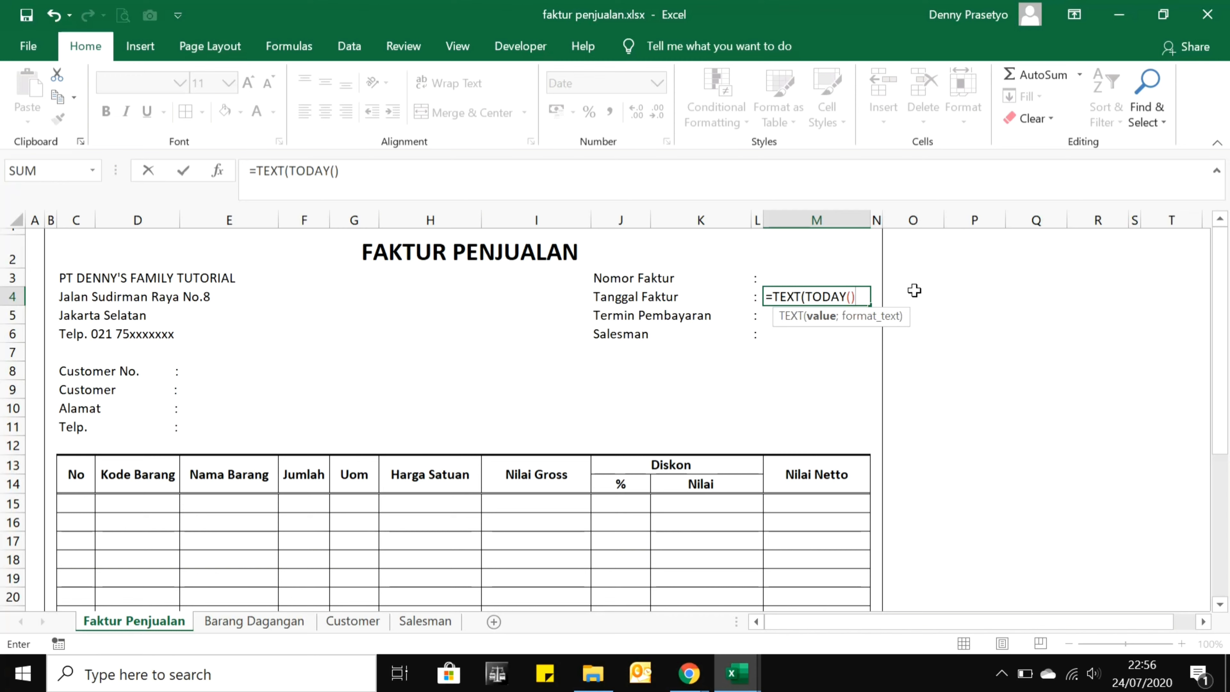
text(;")
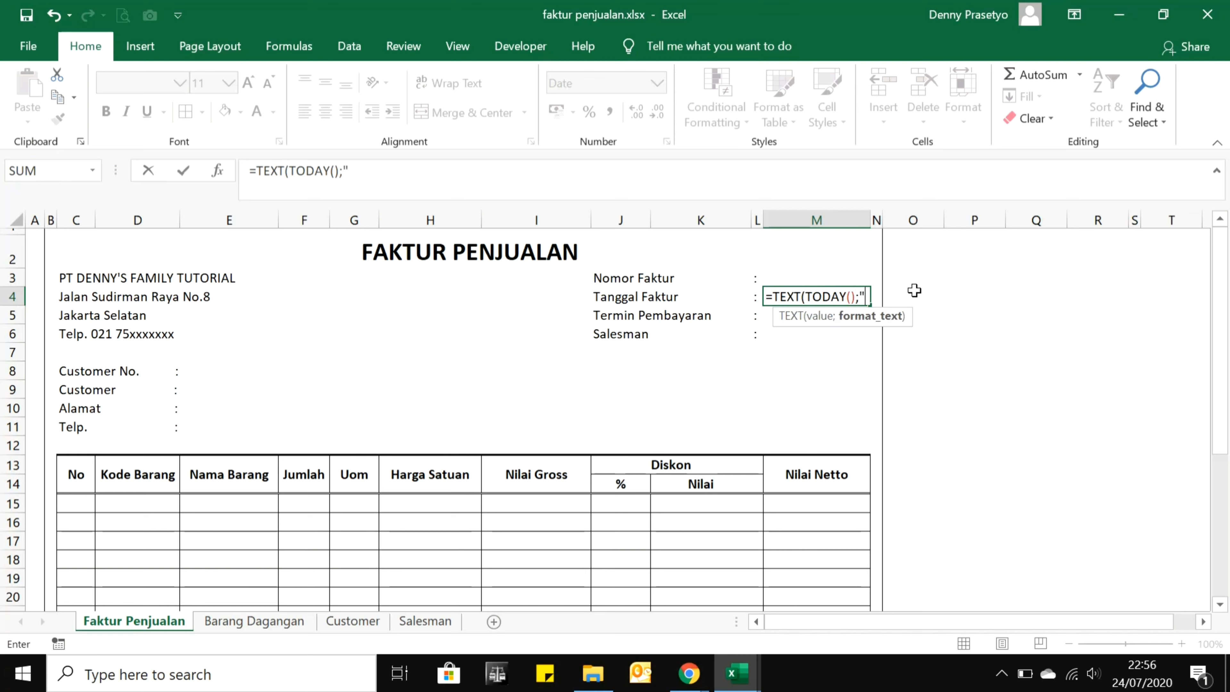
text(DD MMM)
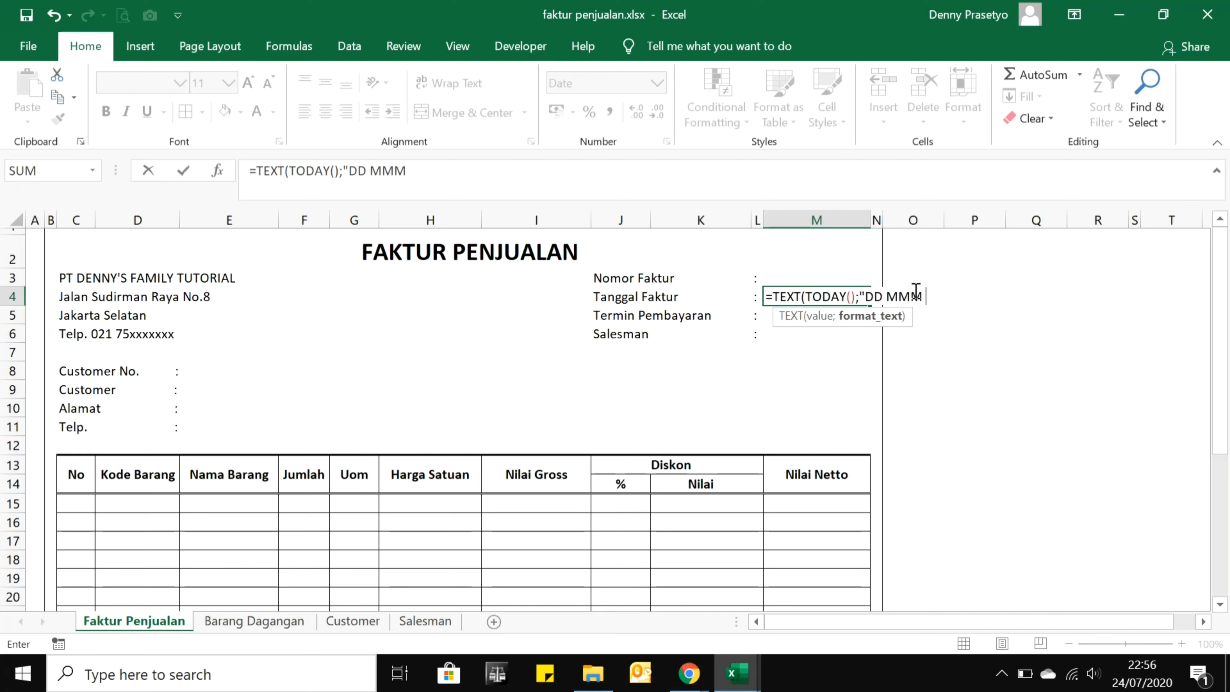
text(YYYY")
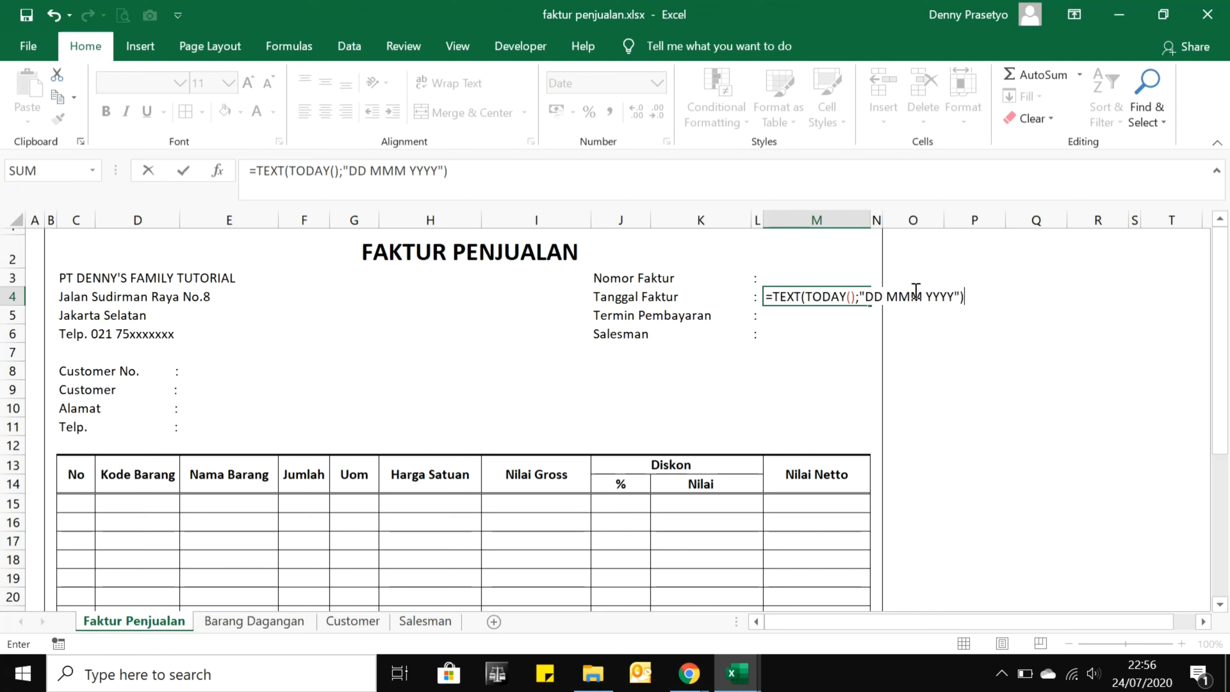
key(Return)
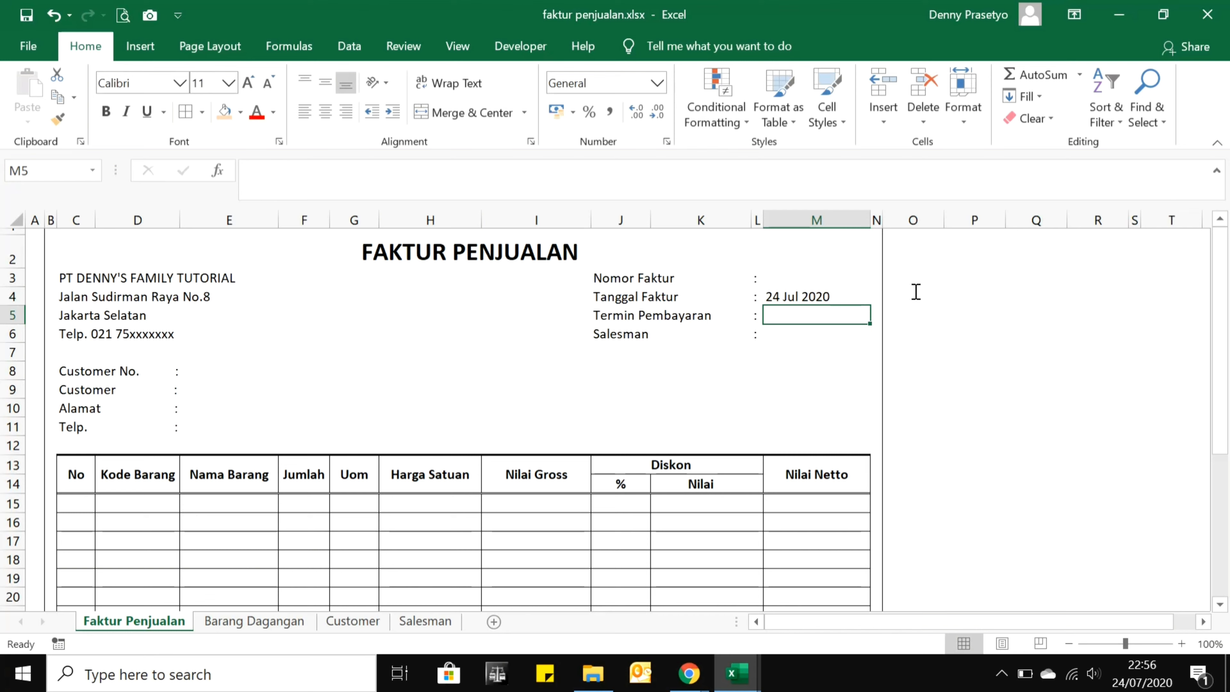
click(857, 298)
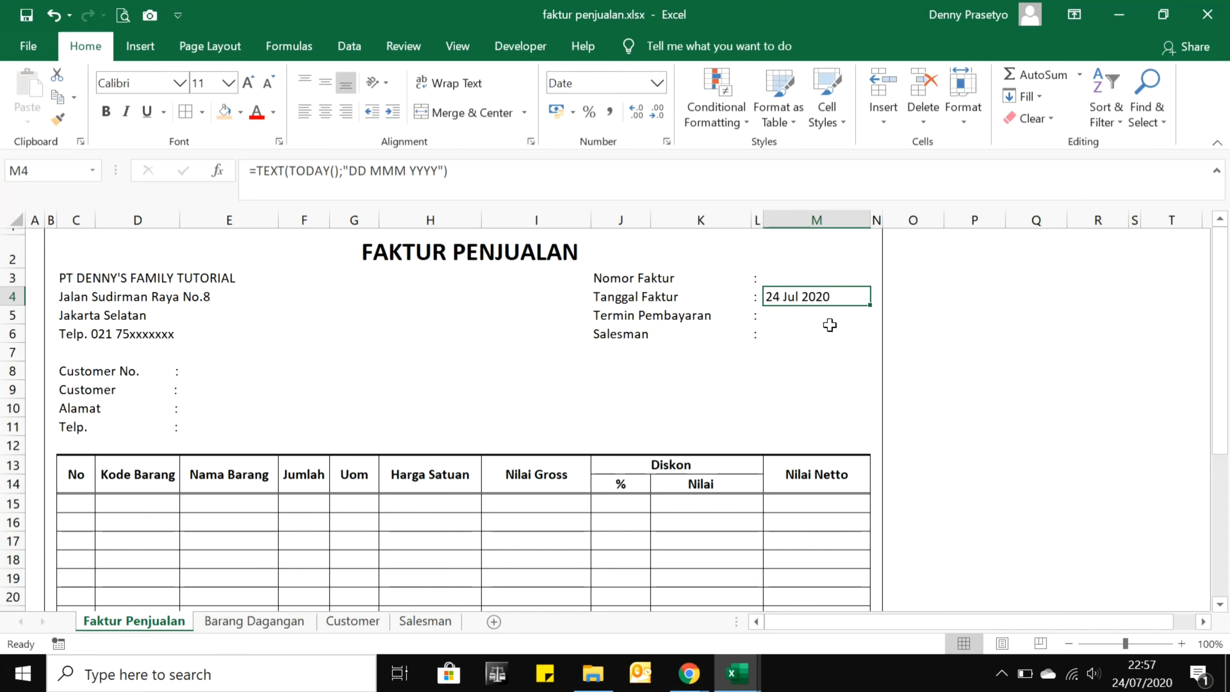
Enter the invoice number 001/JKT/2020 as text in cell M3 for Nomor Faktur.
click(803, 278)
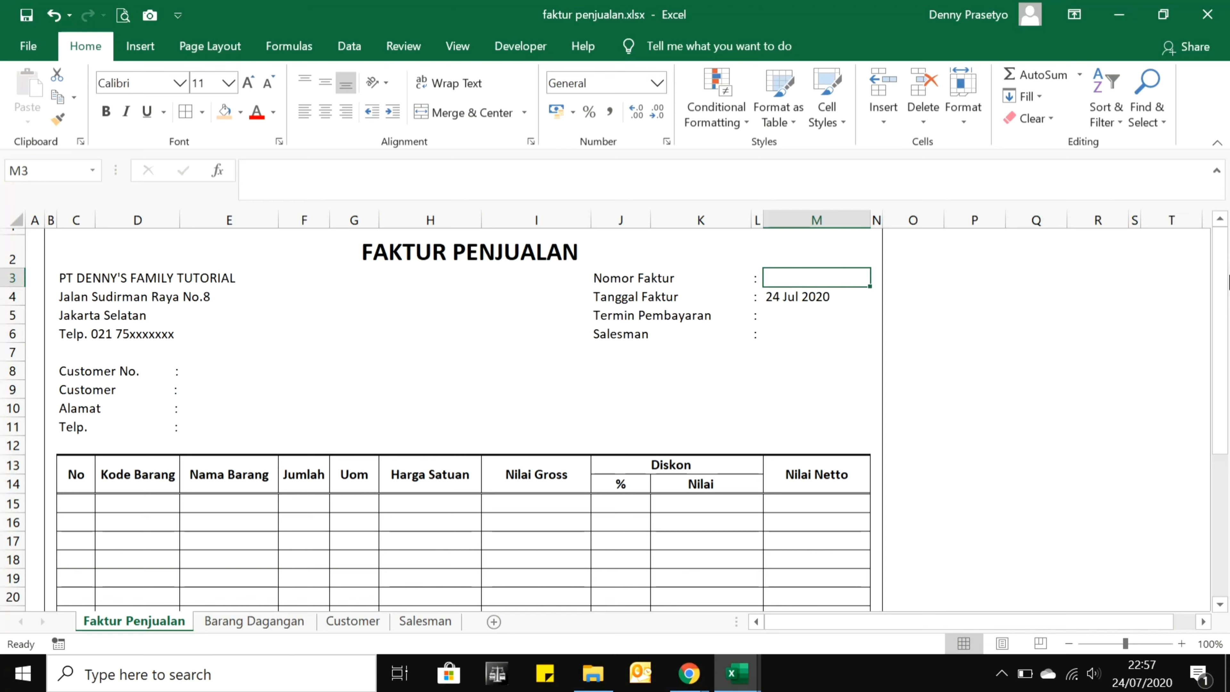
text('001/)
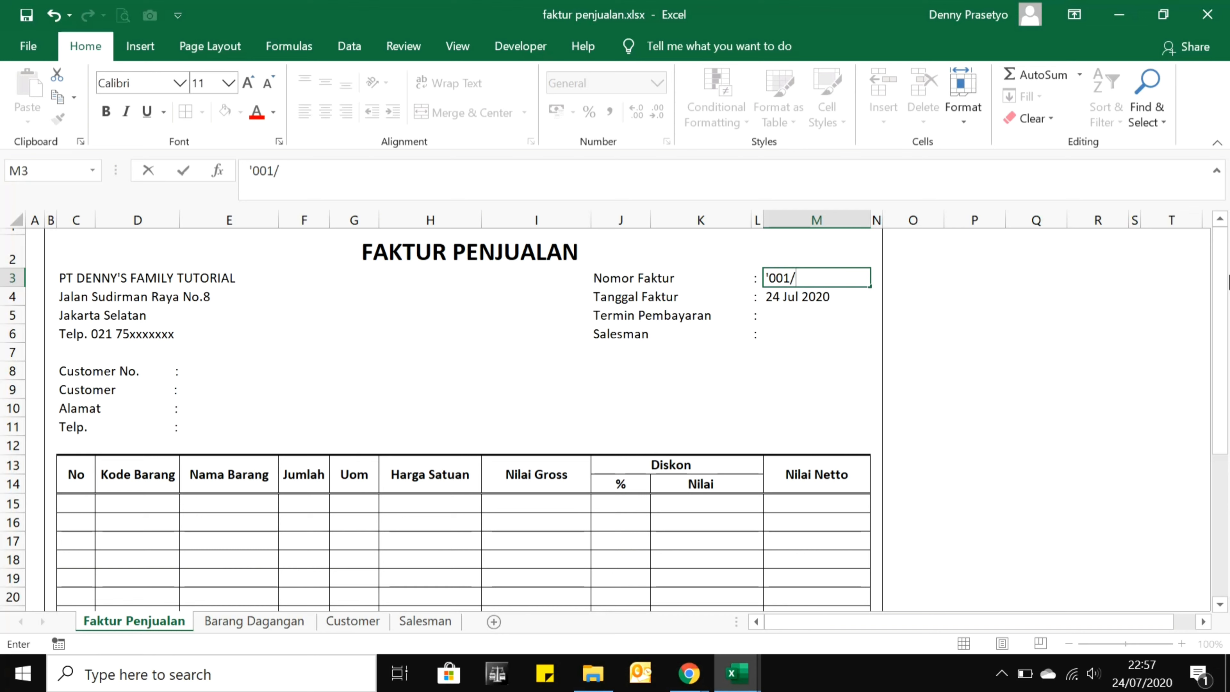
text(JKT/2020)
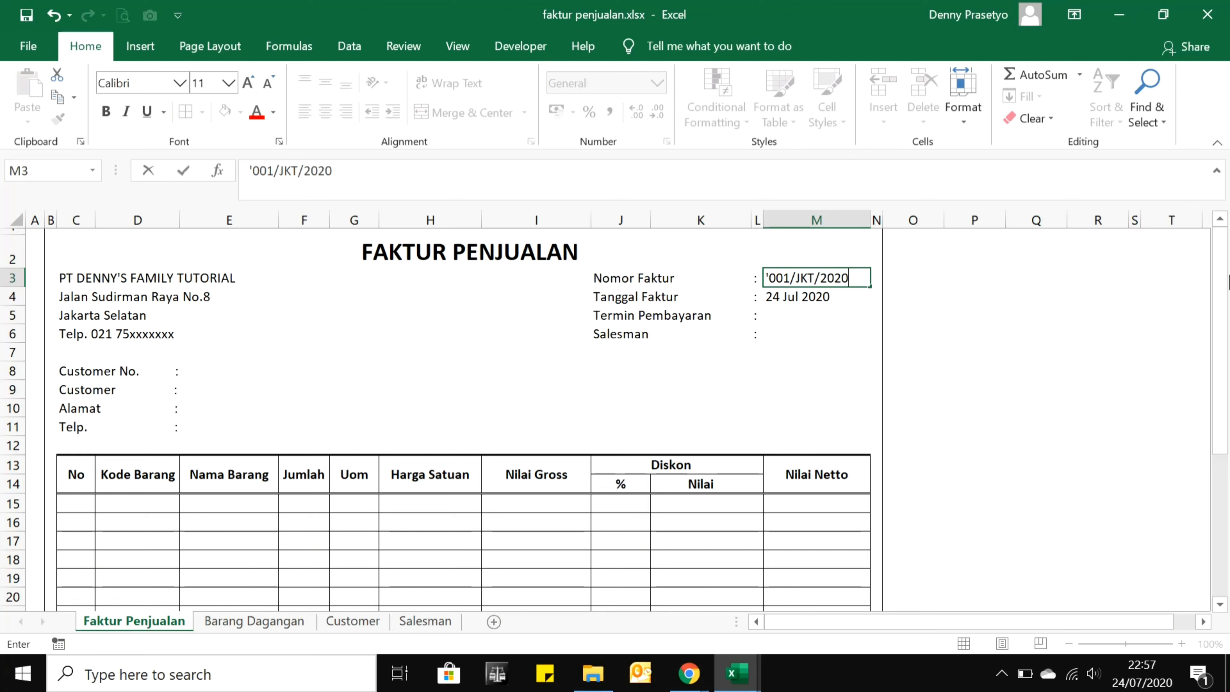
key(Return)
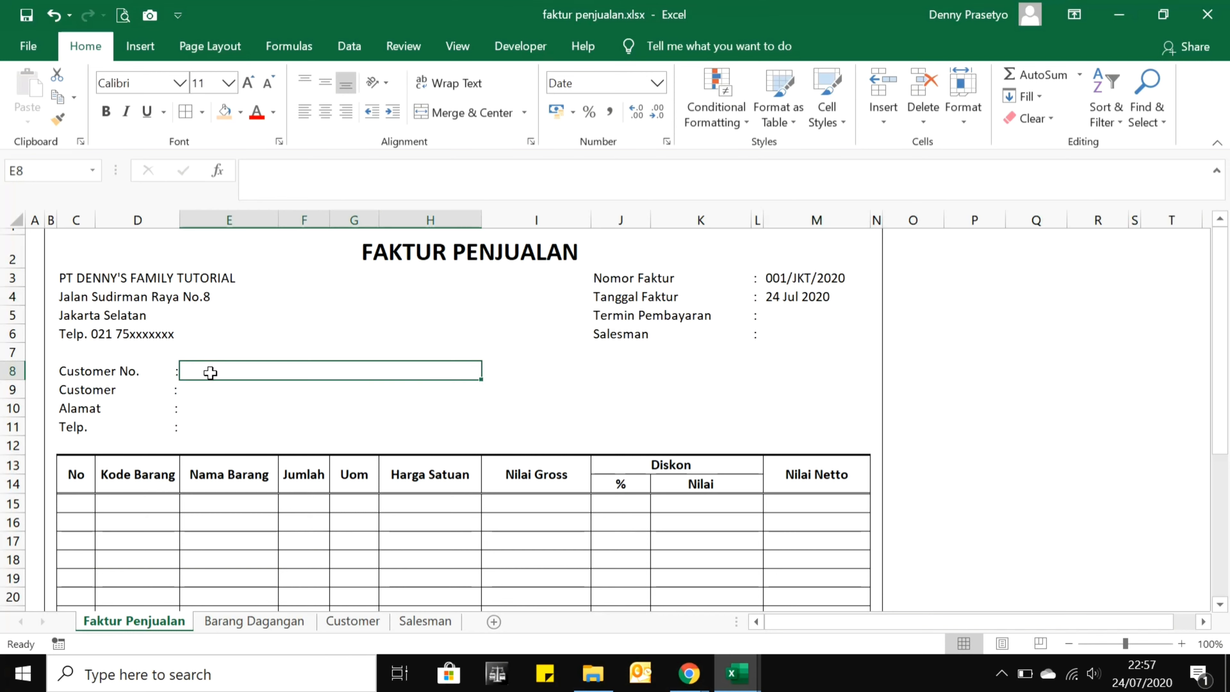
Examine the Customer No. codes in C4:C8 of the Customer sheet as source for the invoice's Customer No. field E8.
click(222, 381)
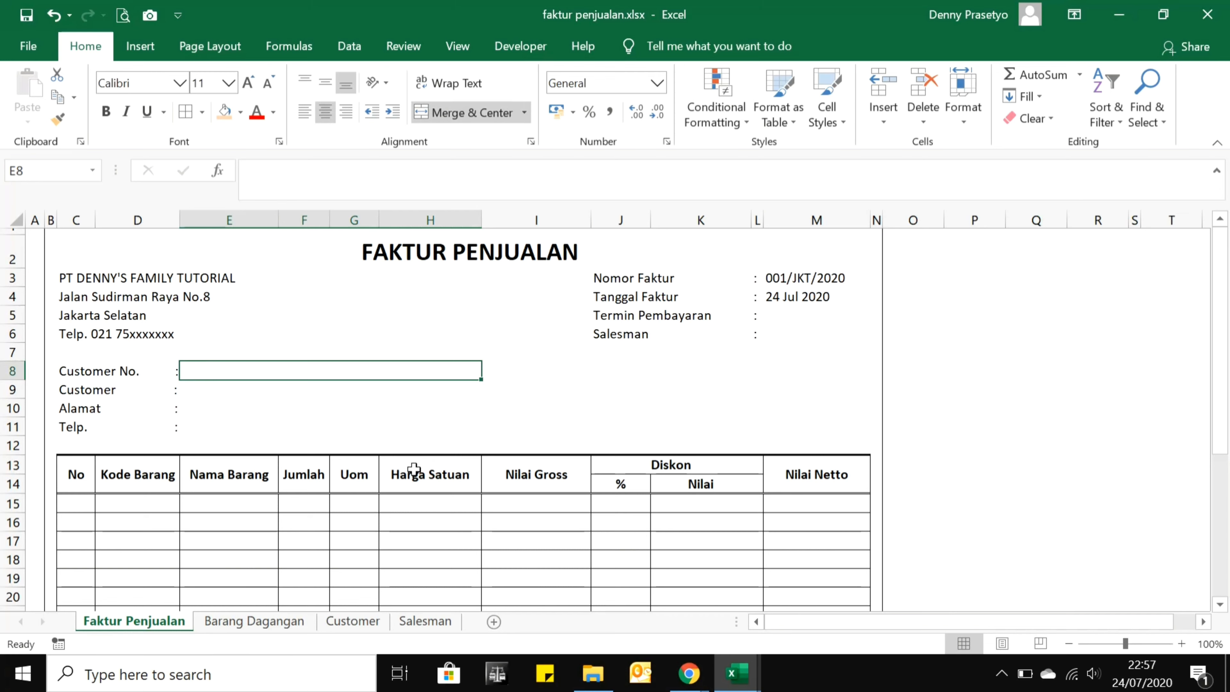
key(Down)
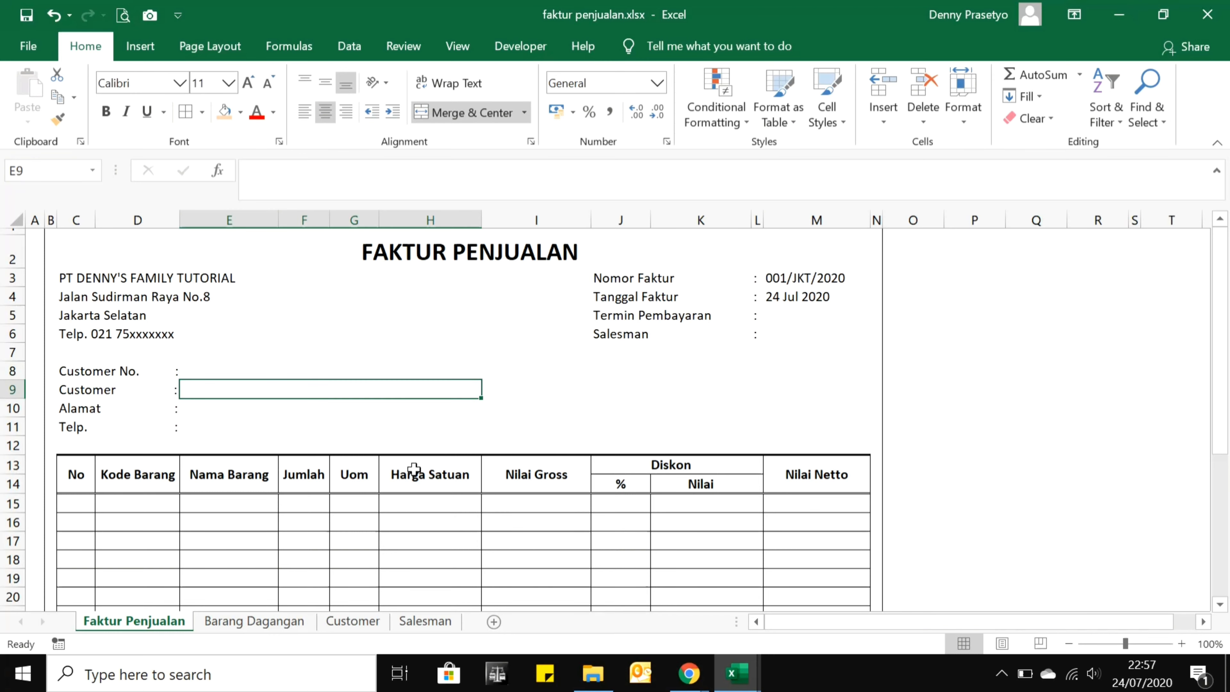
key(Up)
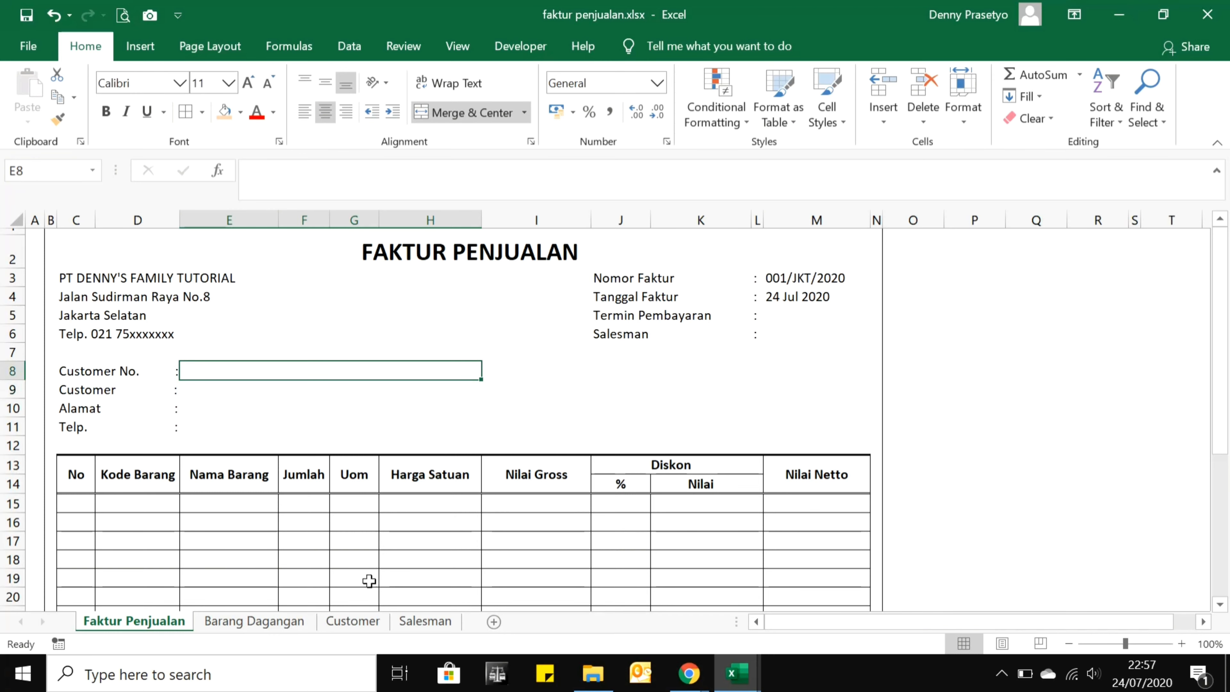
click(351, 622)
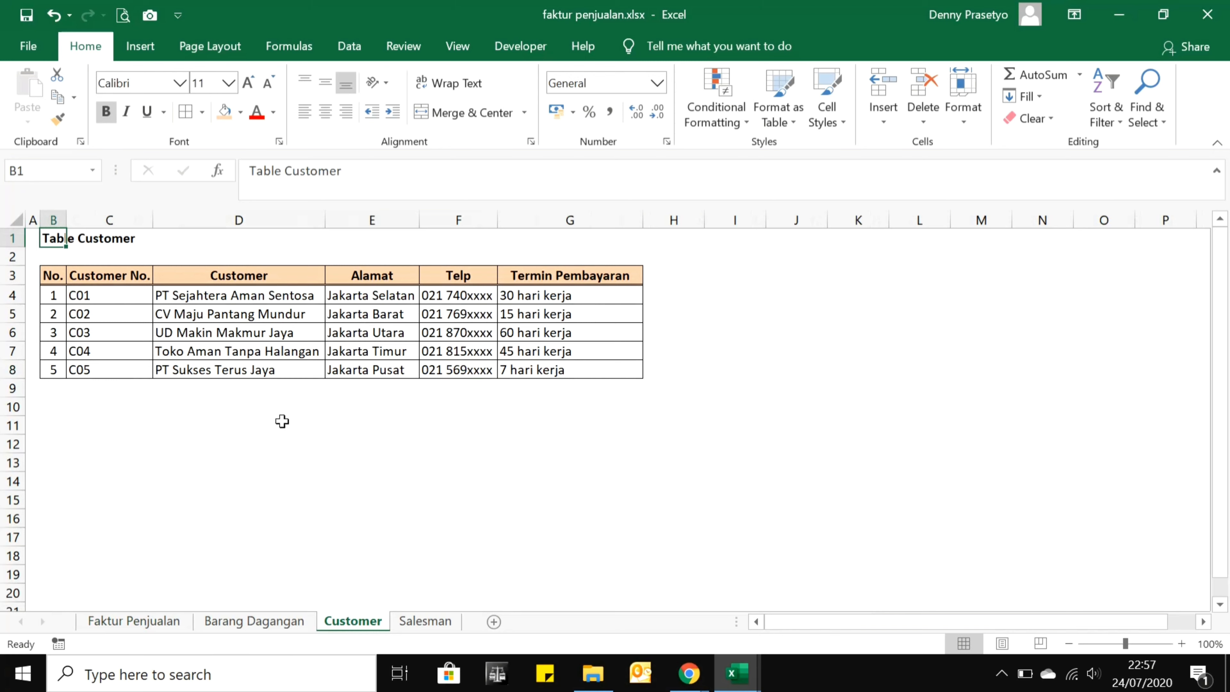
drag(99, 297, 122, 372)
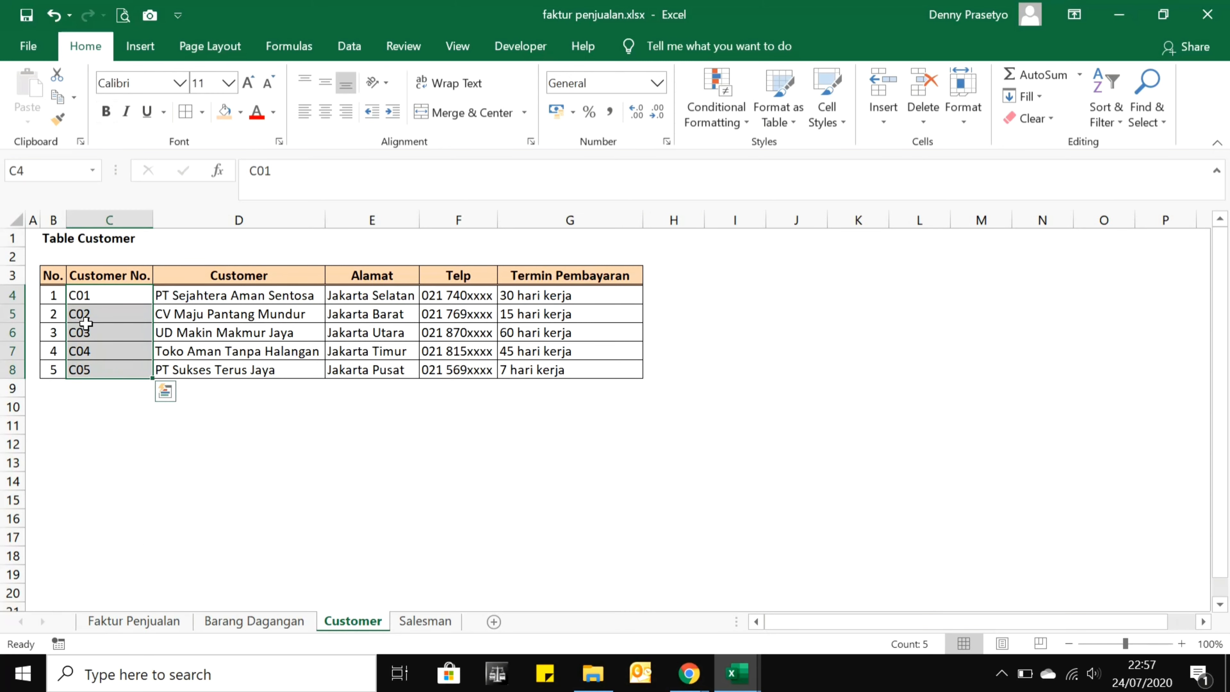
drag(96, 296, 128, 371)
click(160, 466)
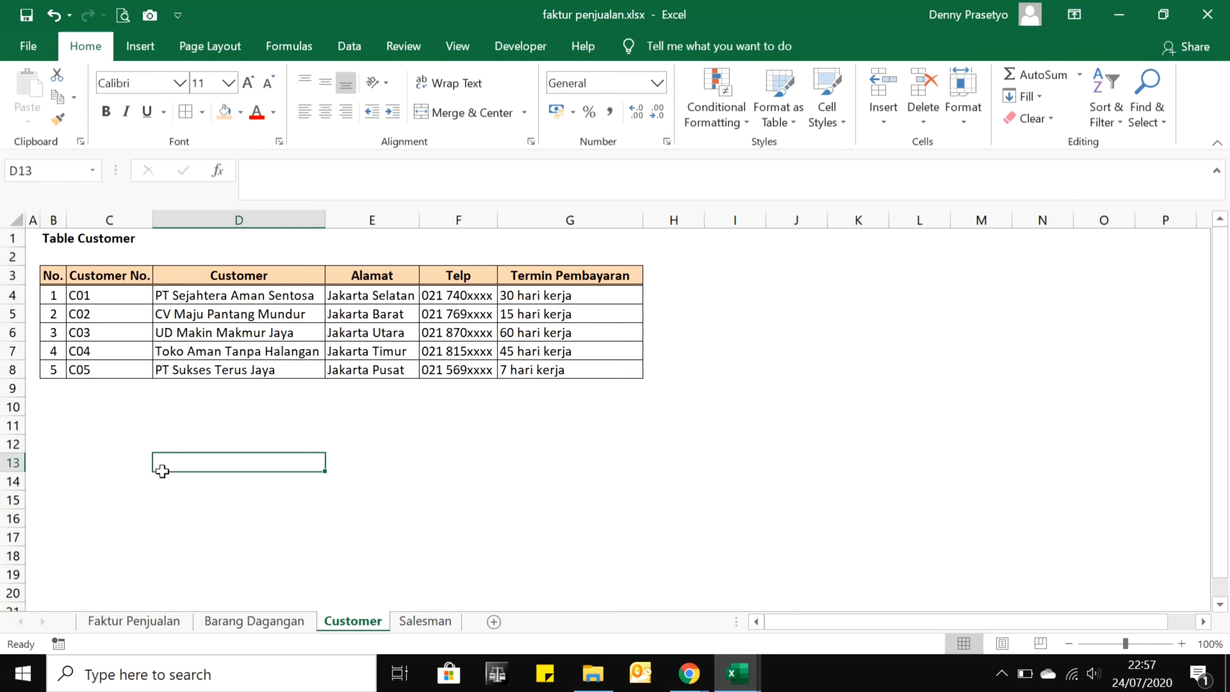
click(143, 629)
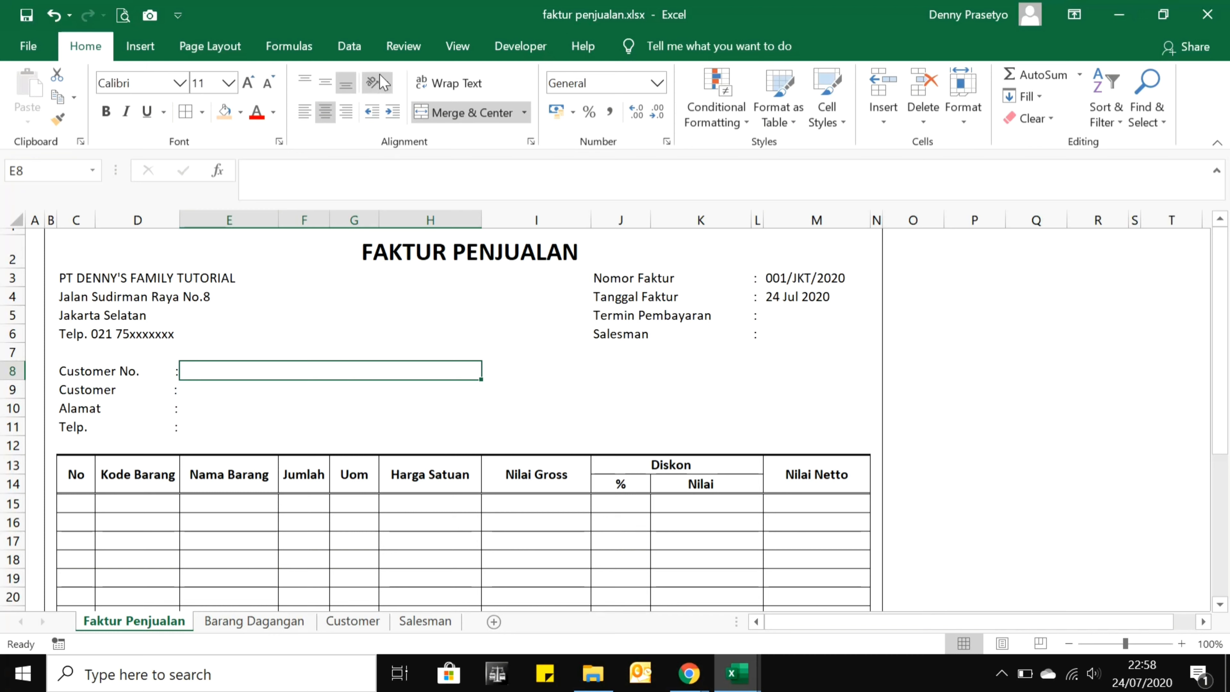
Add a List data validation to the Customer No. cell E8 with the source =Customer!$C$4:$C$8.
click(350, 48)
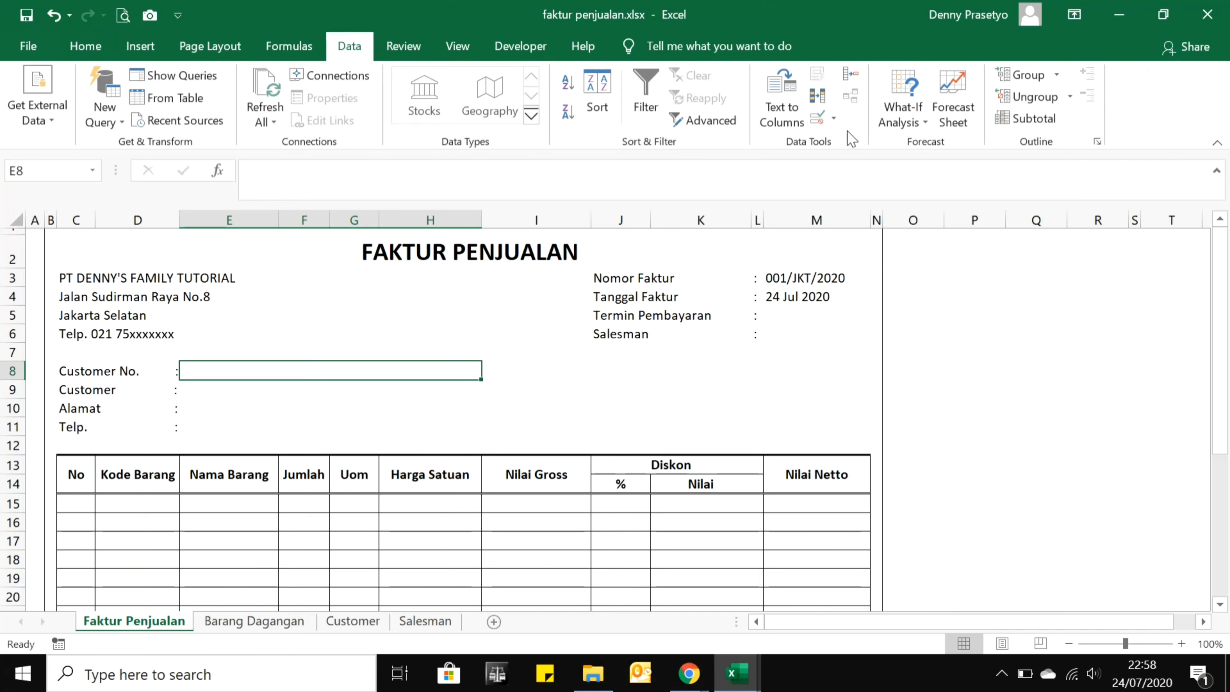
click(833, 118)
click(851, 146)
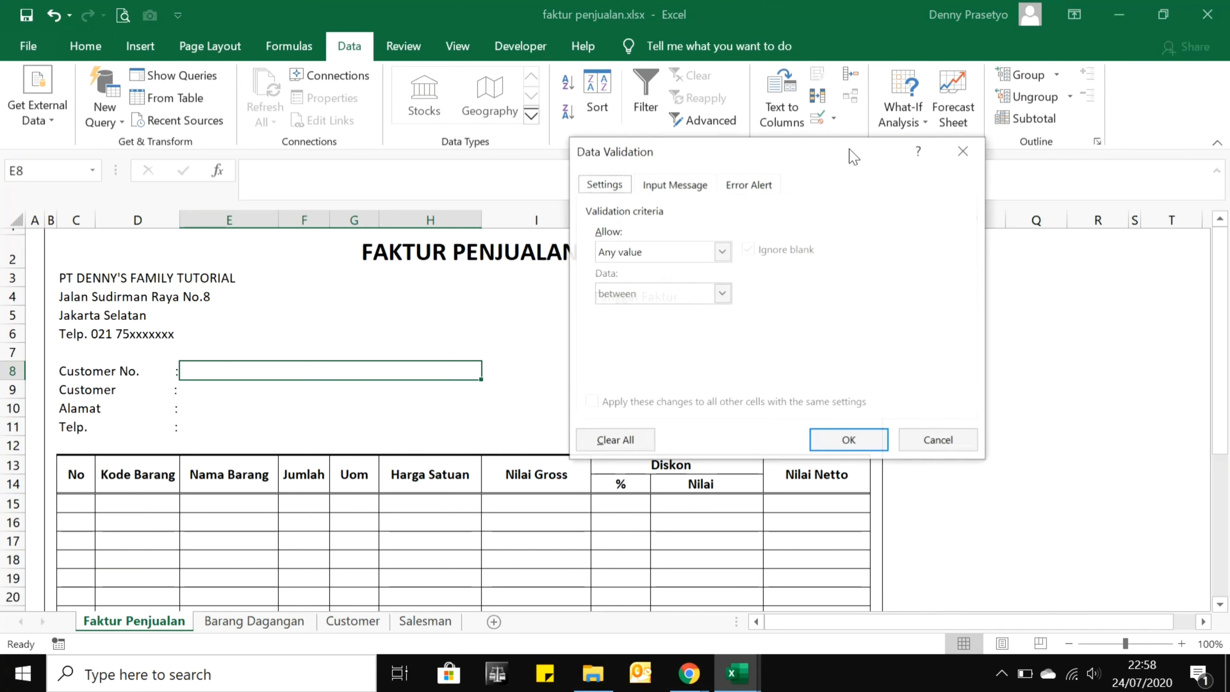
click(722, 251)
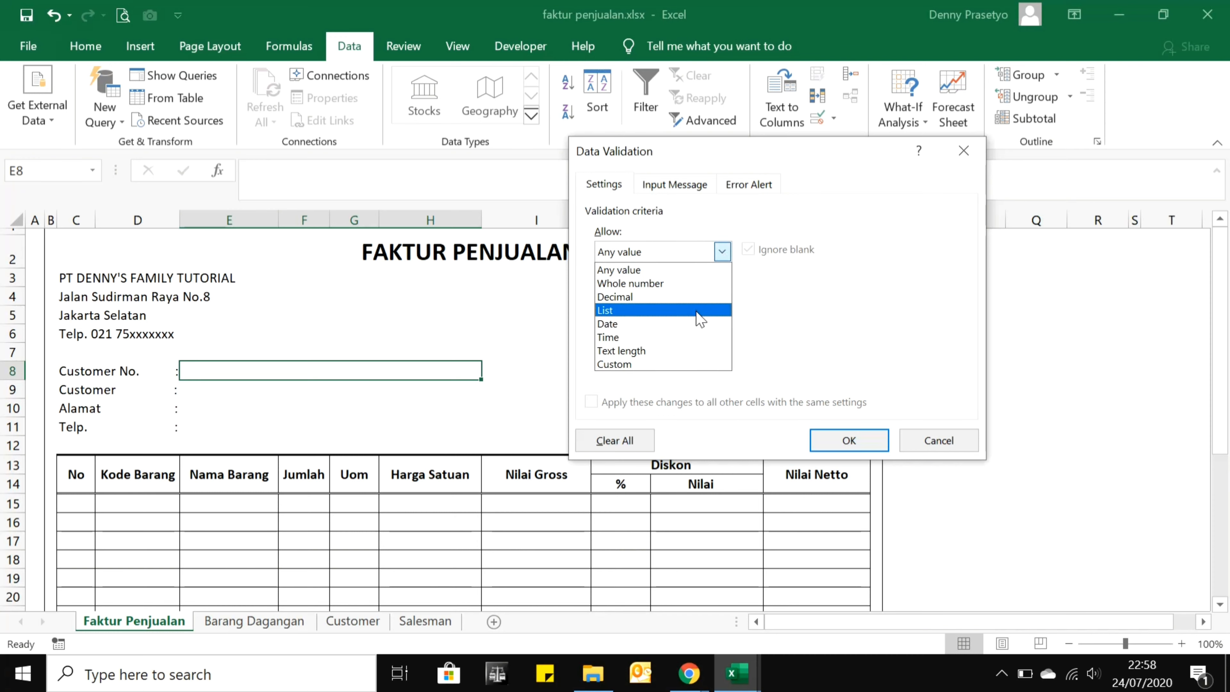
click(705, 310)
click(853, 336)
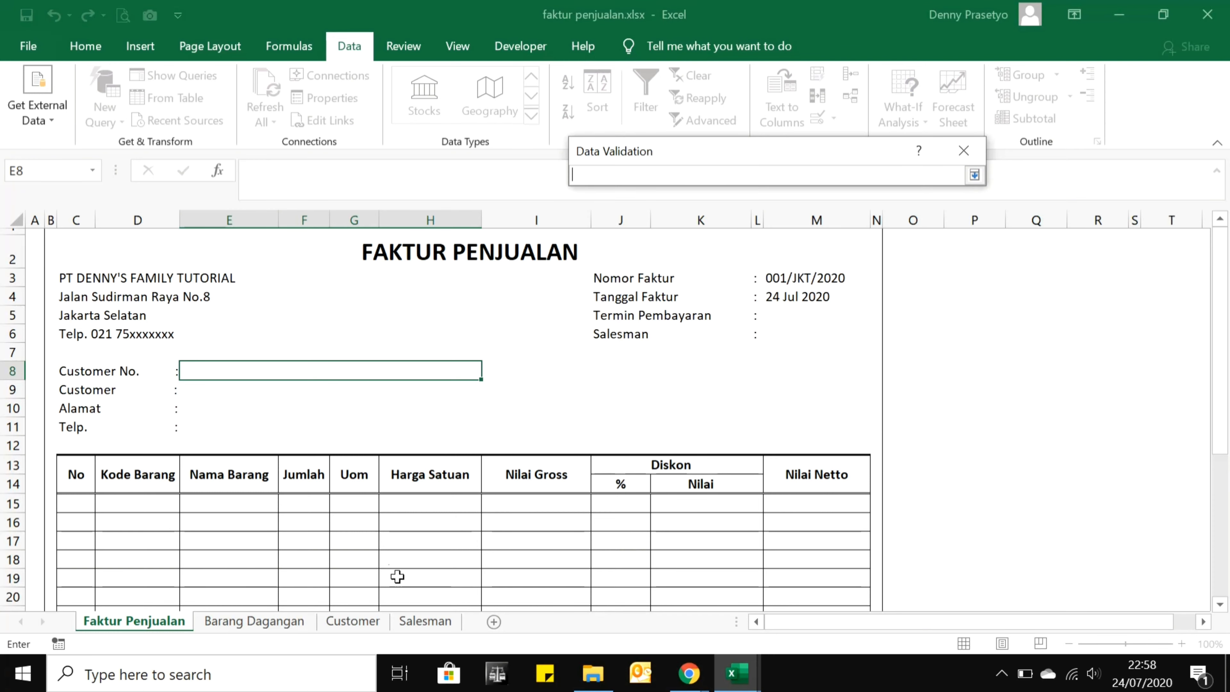
click(373, 623)
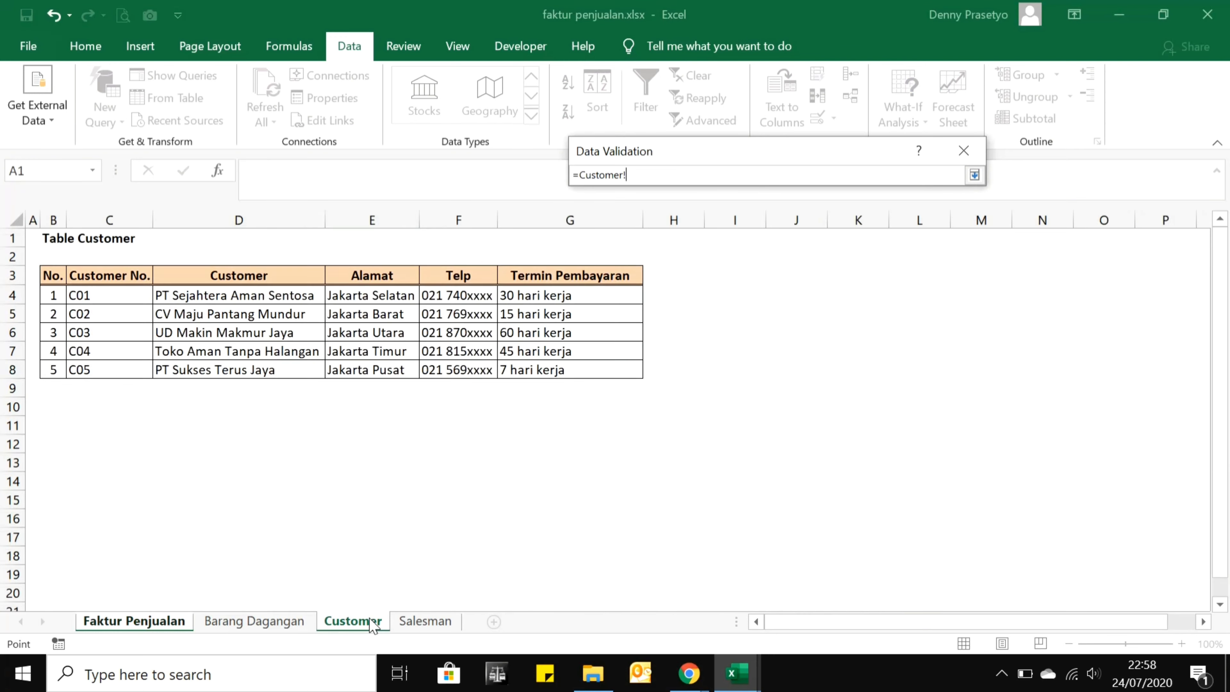
drag(99, 296, 115, 373)
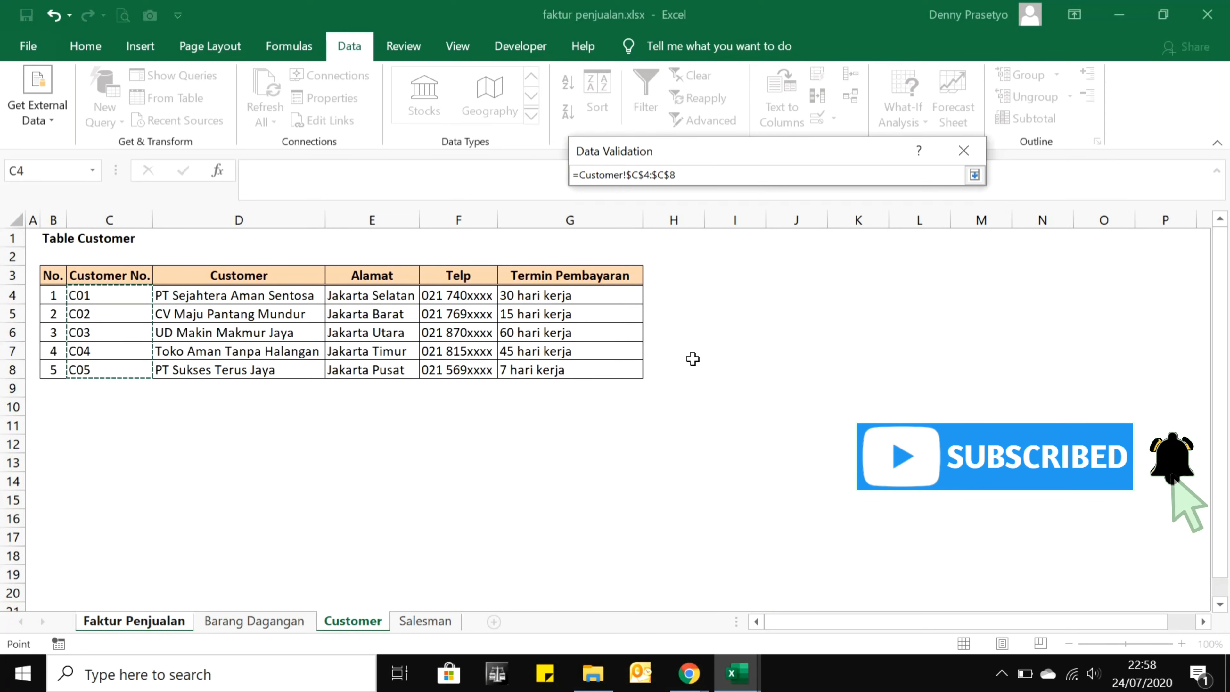
click(975, 175)
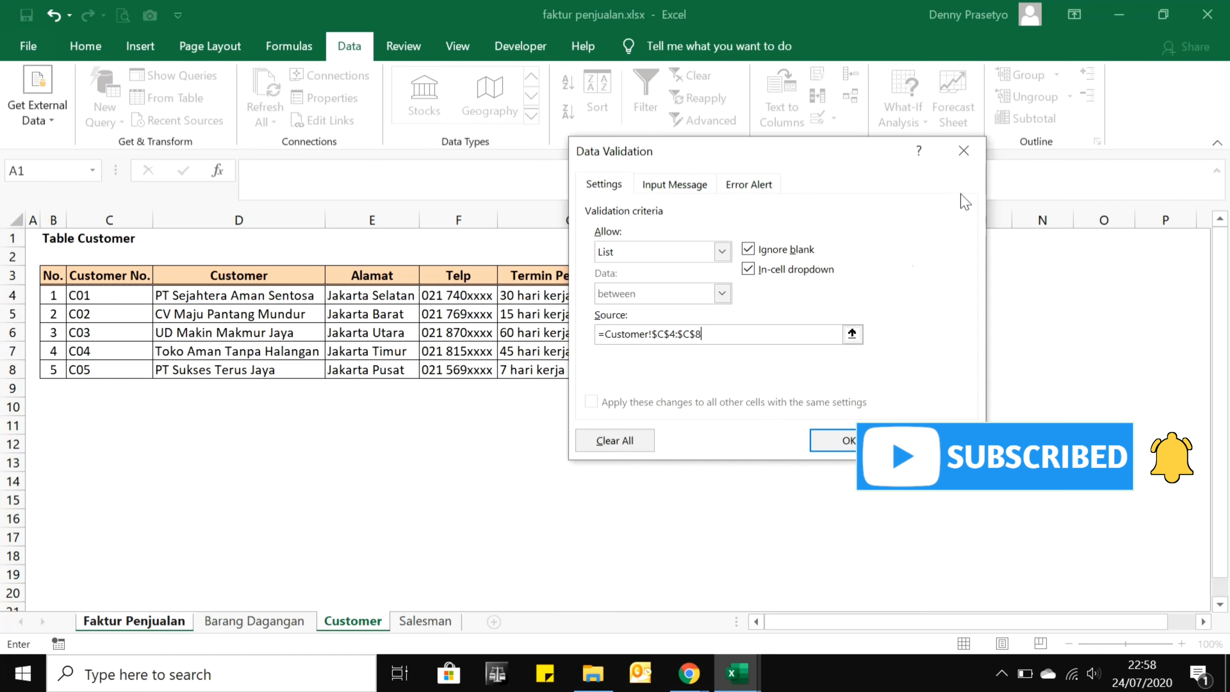
click(853, 441)
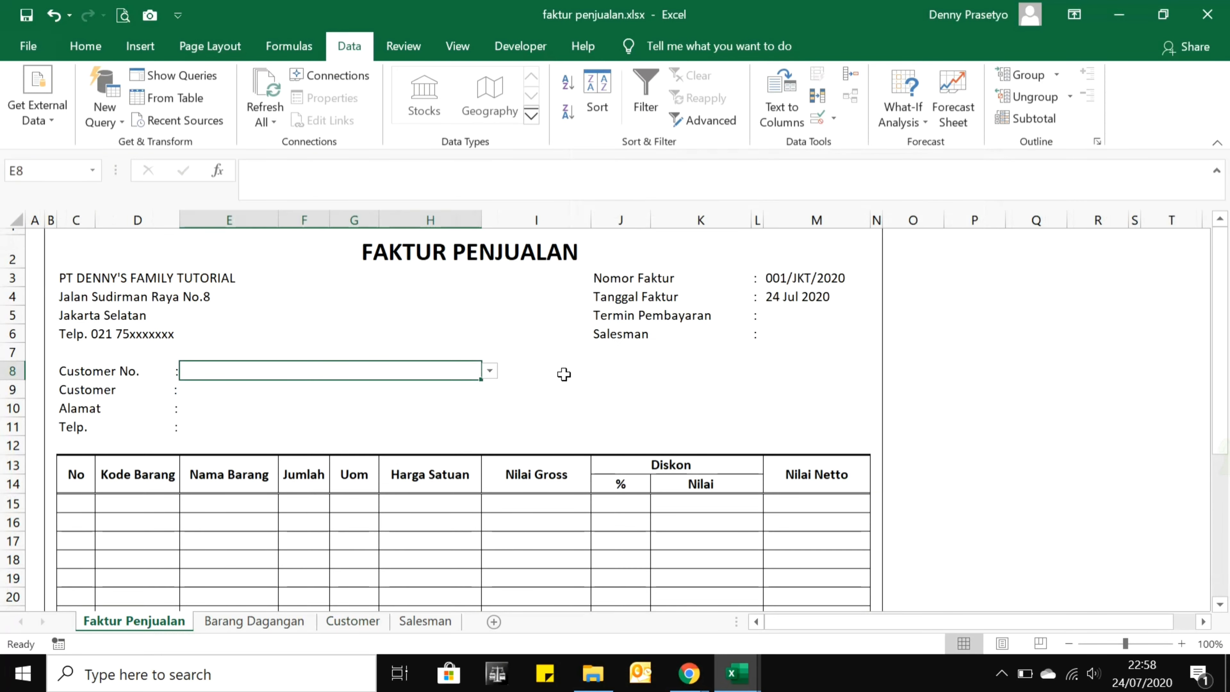
Test the Customer No. dropdown in E8 by choosing the first and second codes, and finish on the third code.
click(490, 371)
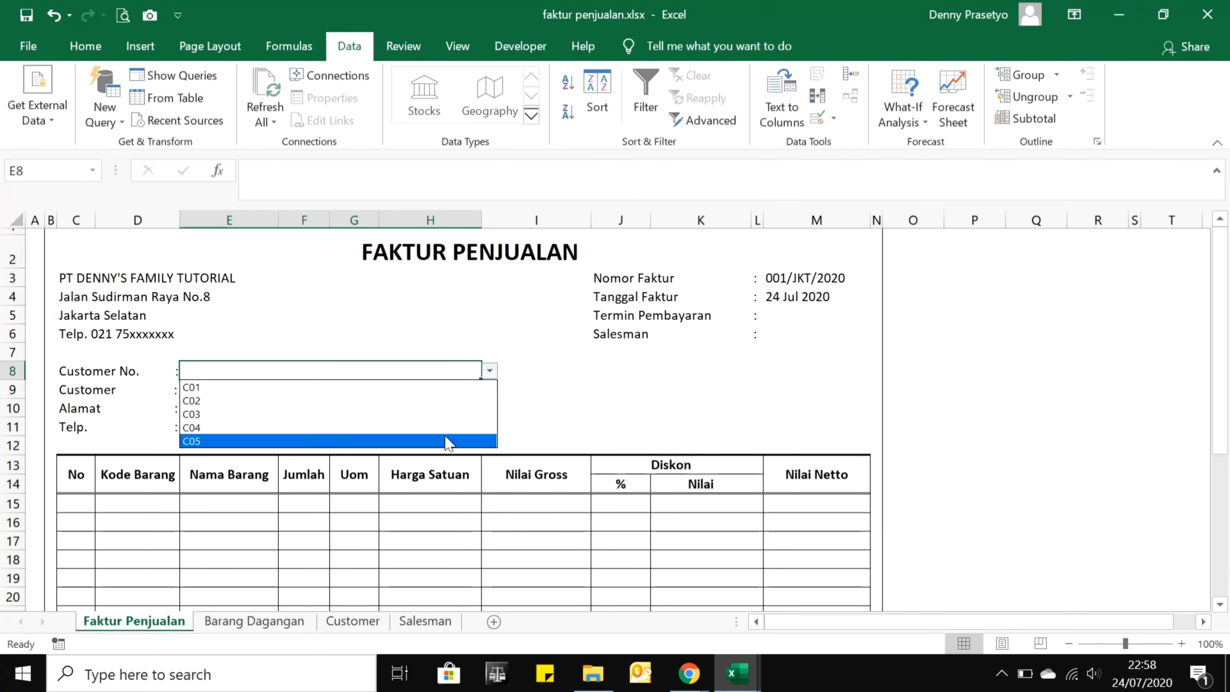
click(411, 387)
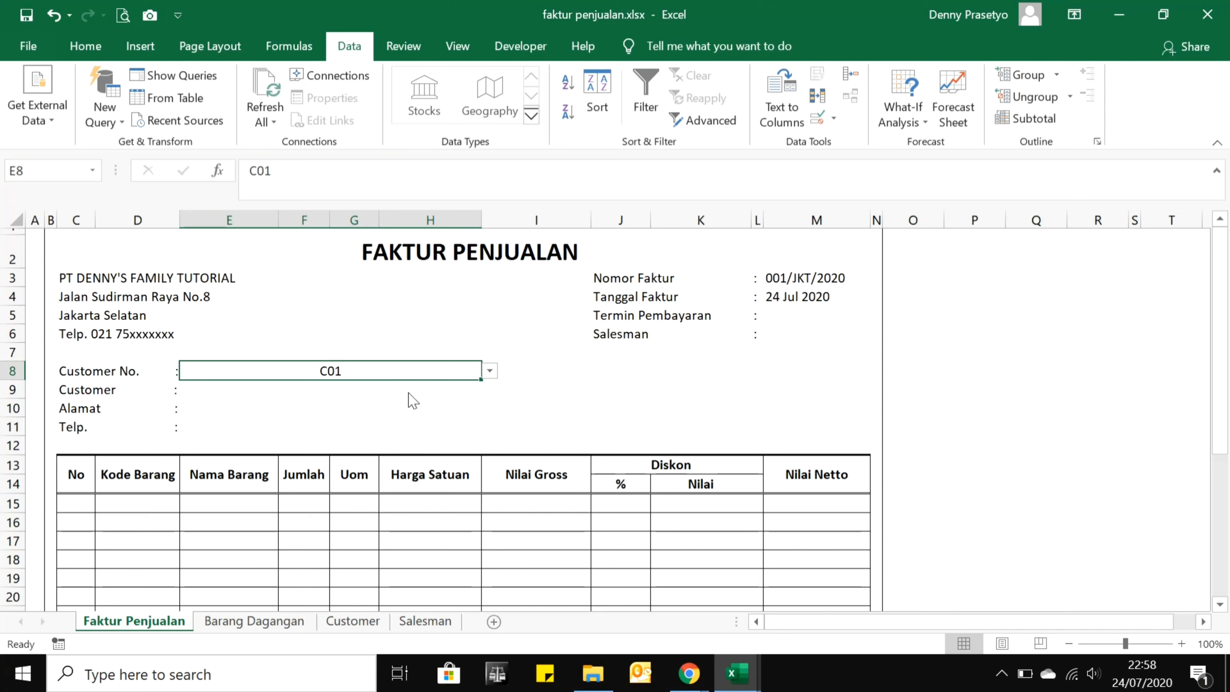
click(490, 372)
click(464, 401)
click(490, 372)
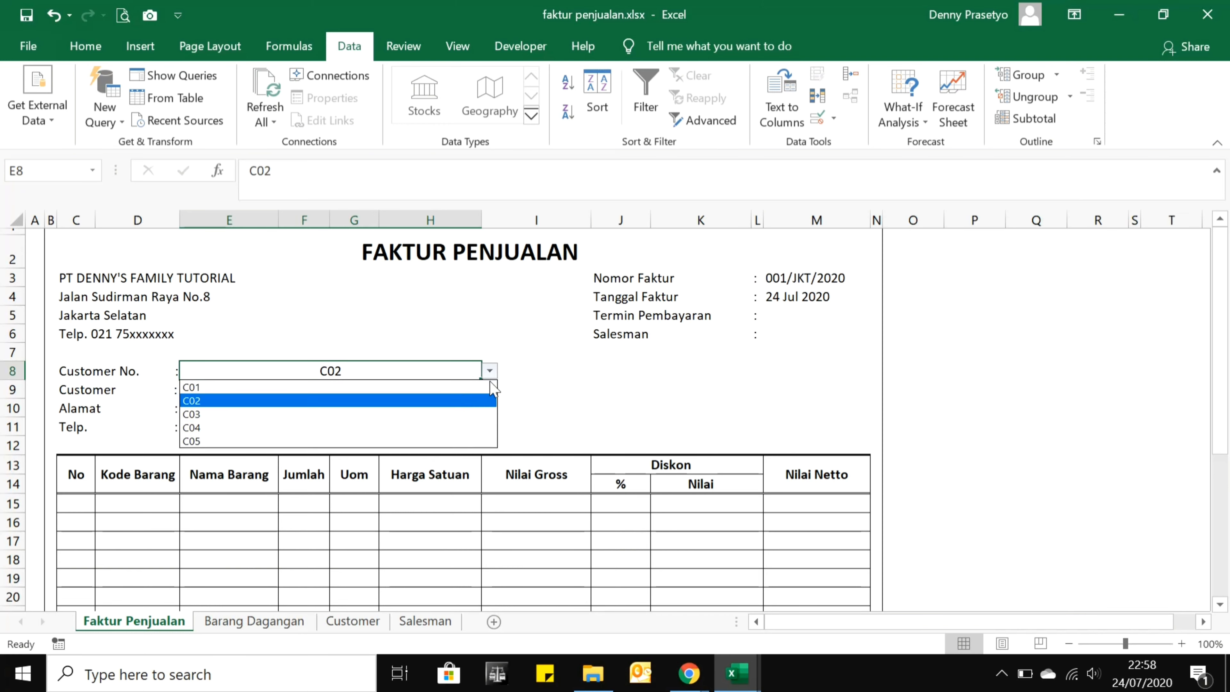
click(467, 415)
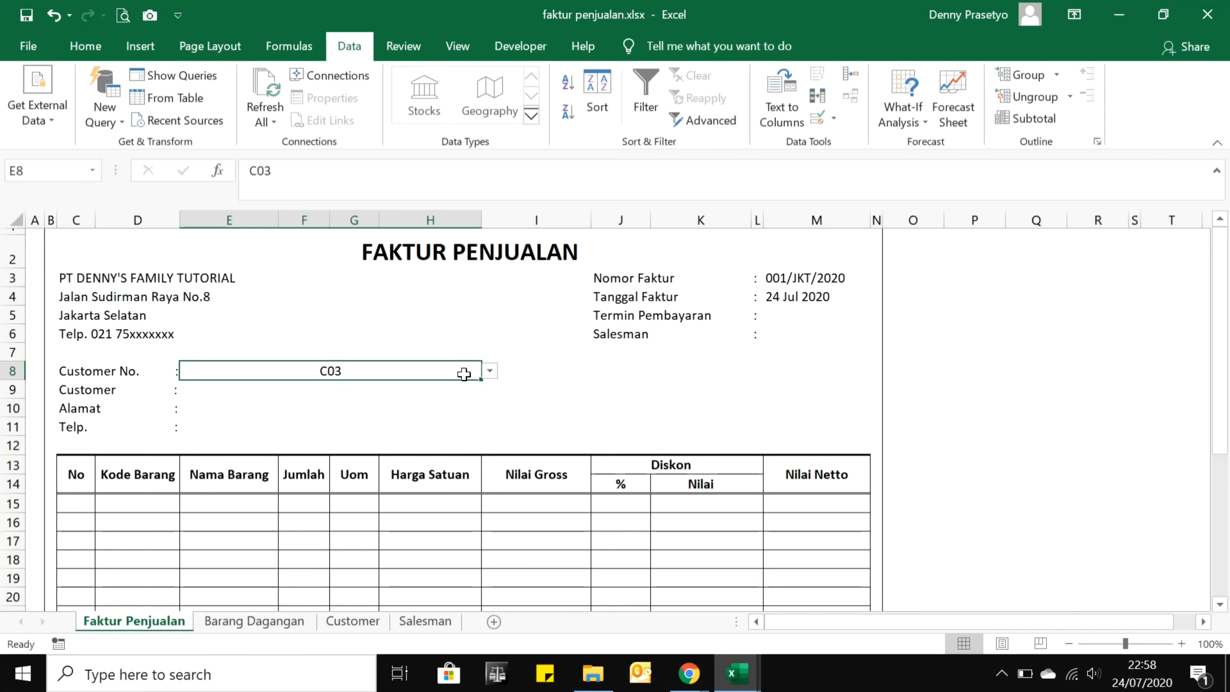
Left-align the Customer No. cell E8, try the second code in its dropdown, and settle on the first code.
click(85, 46)
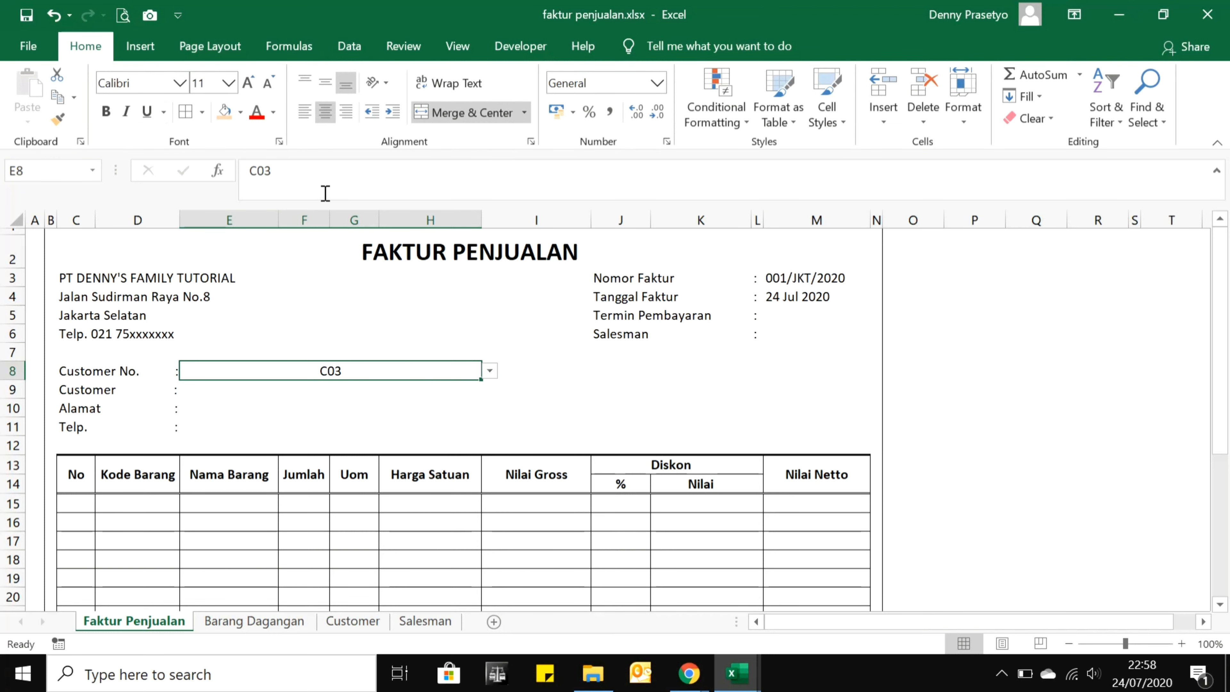
click(304, 112)
click(490, 372)
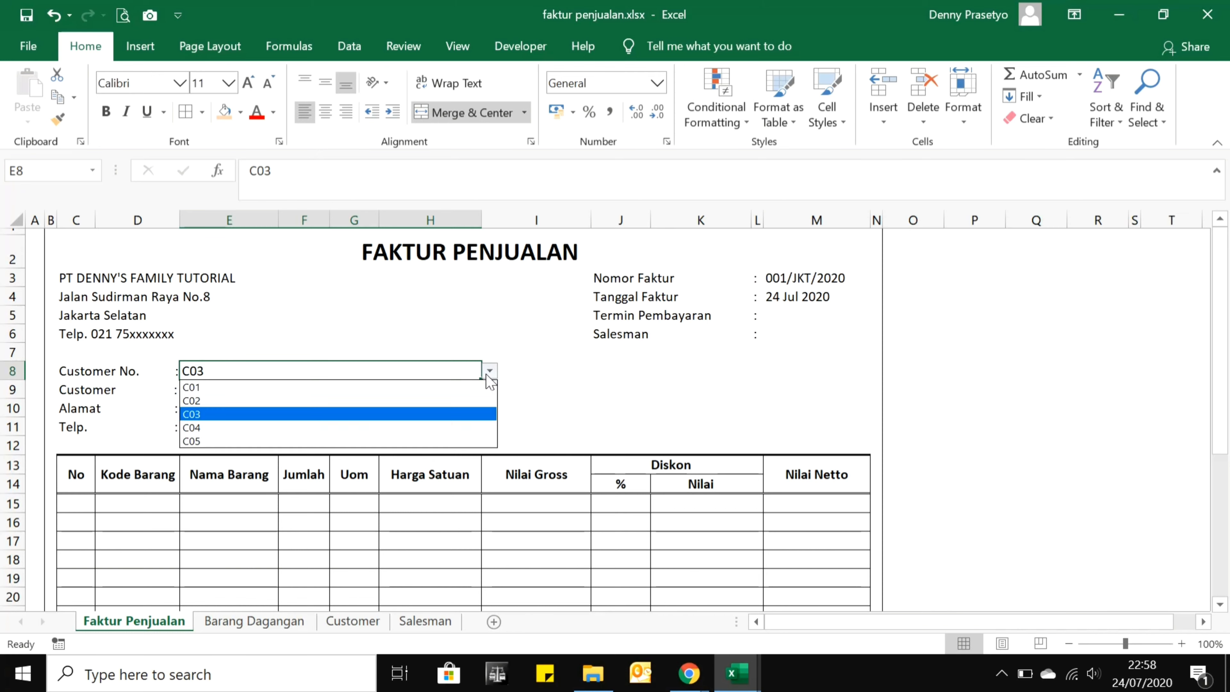
click(479, 400)
click(490, 371)
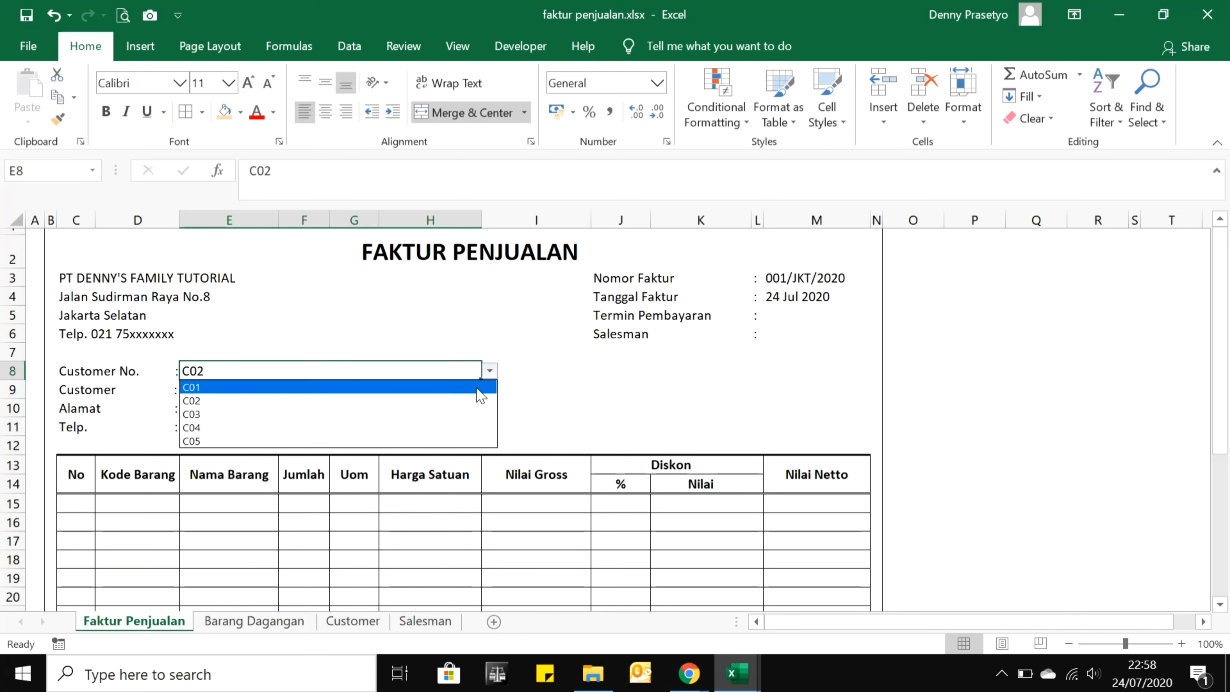
click(478, 388)
click(552, 390)
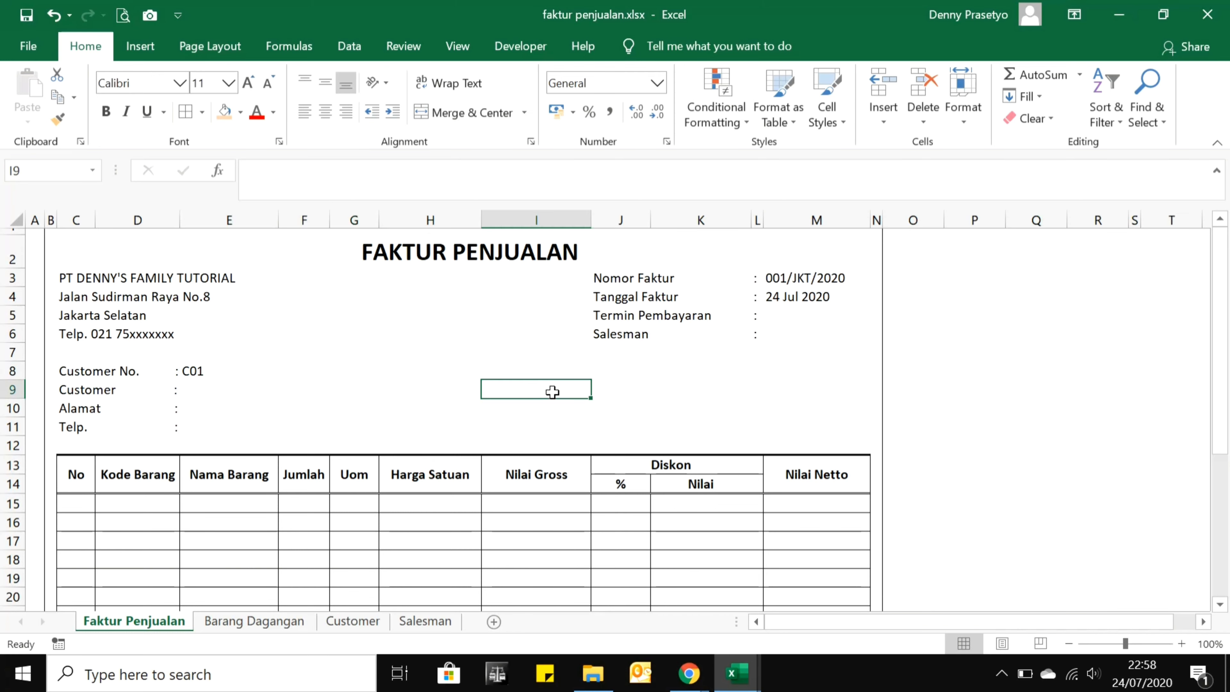
Enter =VLOOKUP(E8;Customer!$C$4:$G$8;2;FALSE) in the Customer cell E9 and left-align it.
click(399, 370)
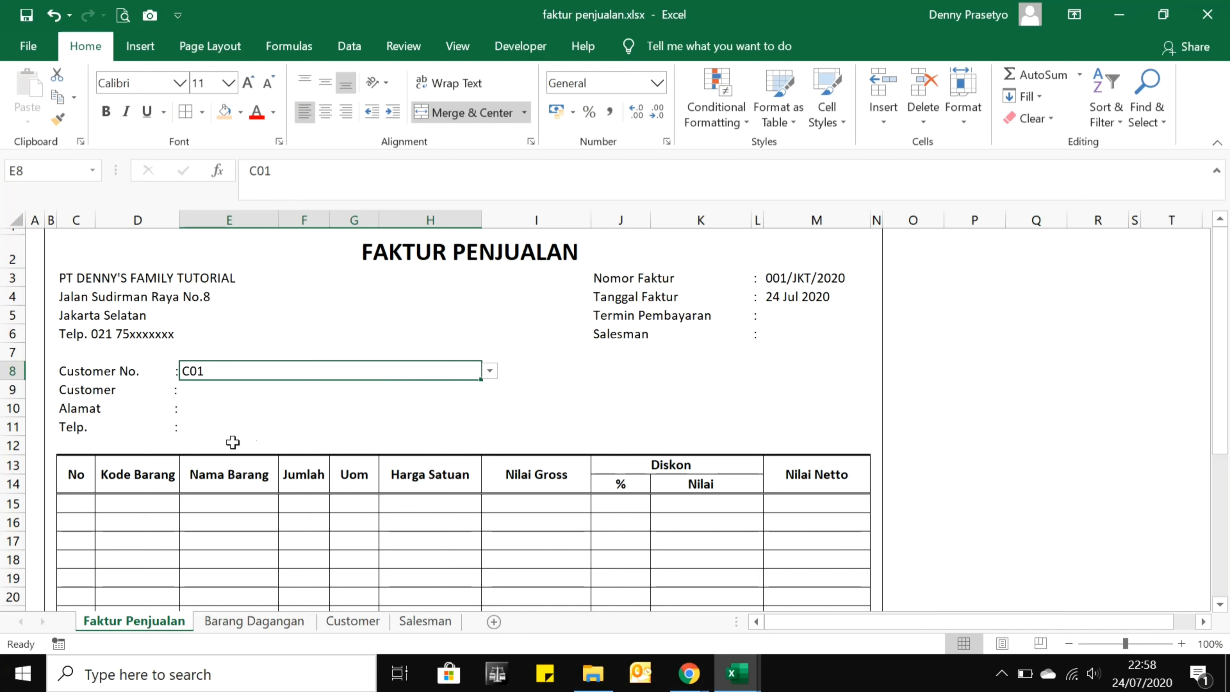
click(776, 318)
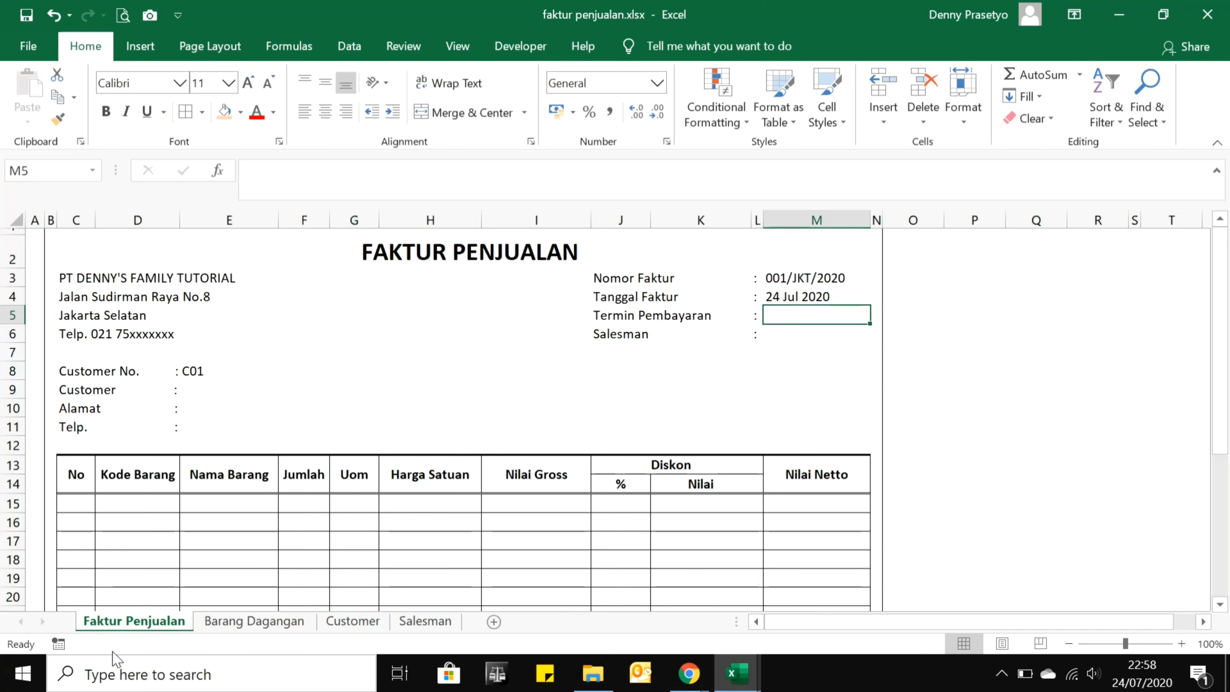
click(339, 625)
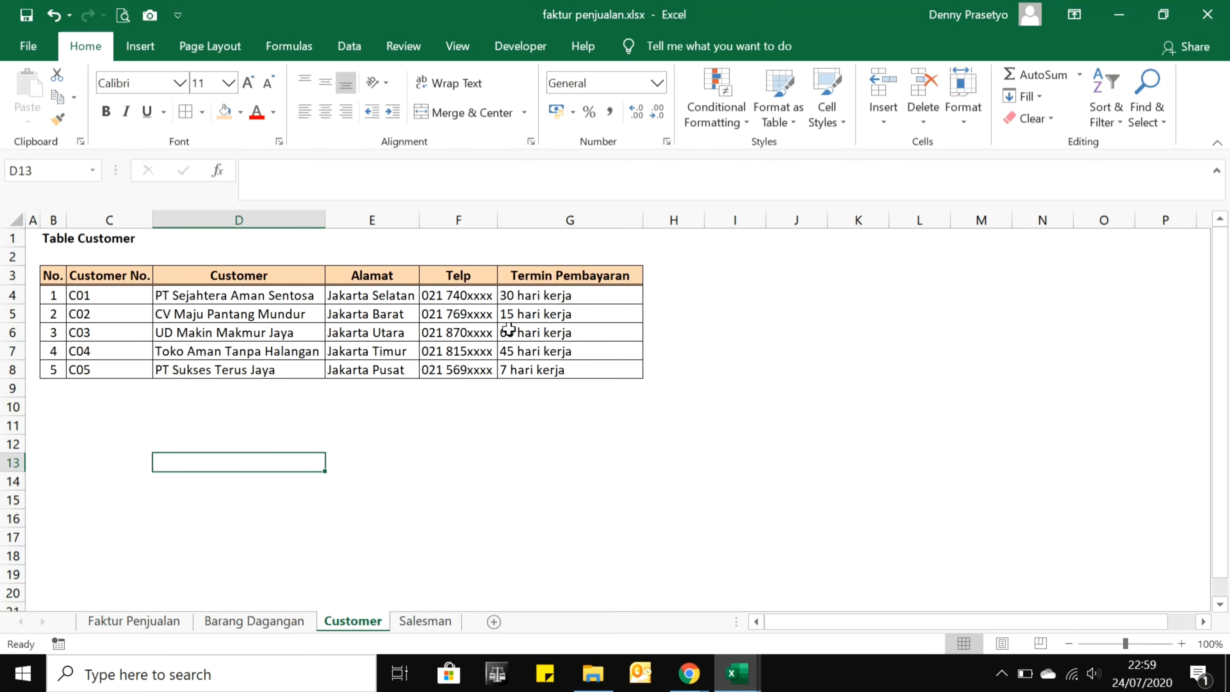
click(167, 626)
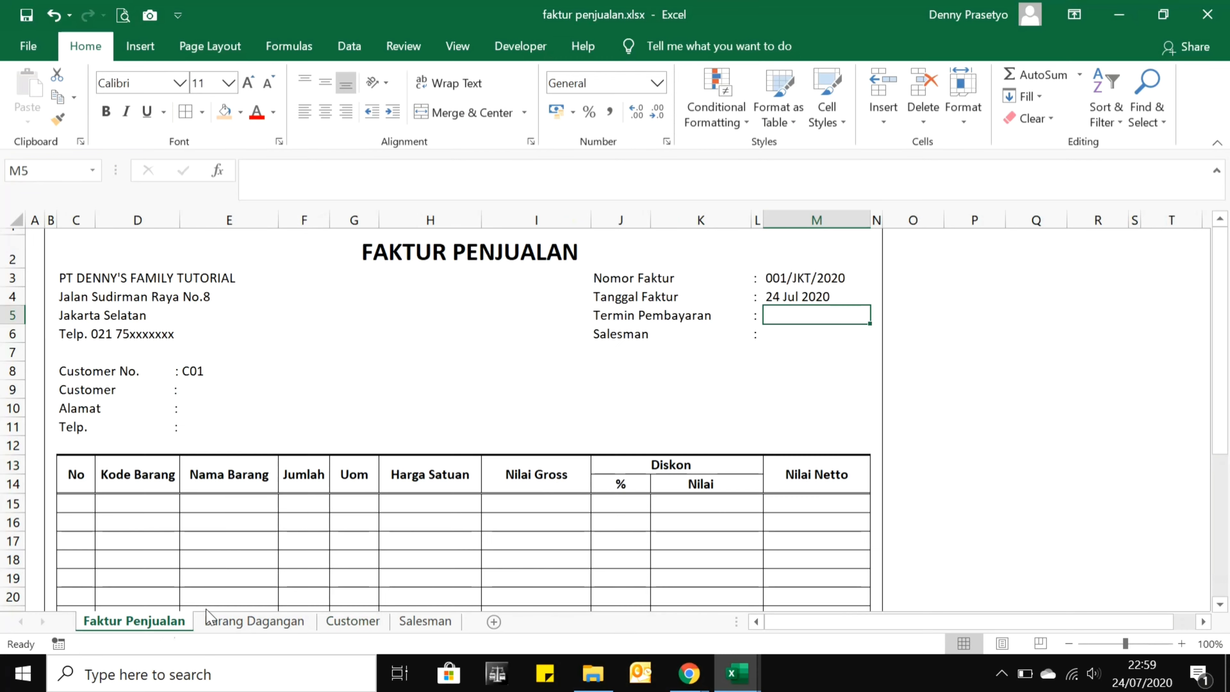
click(197, 388)
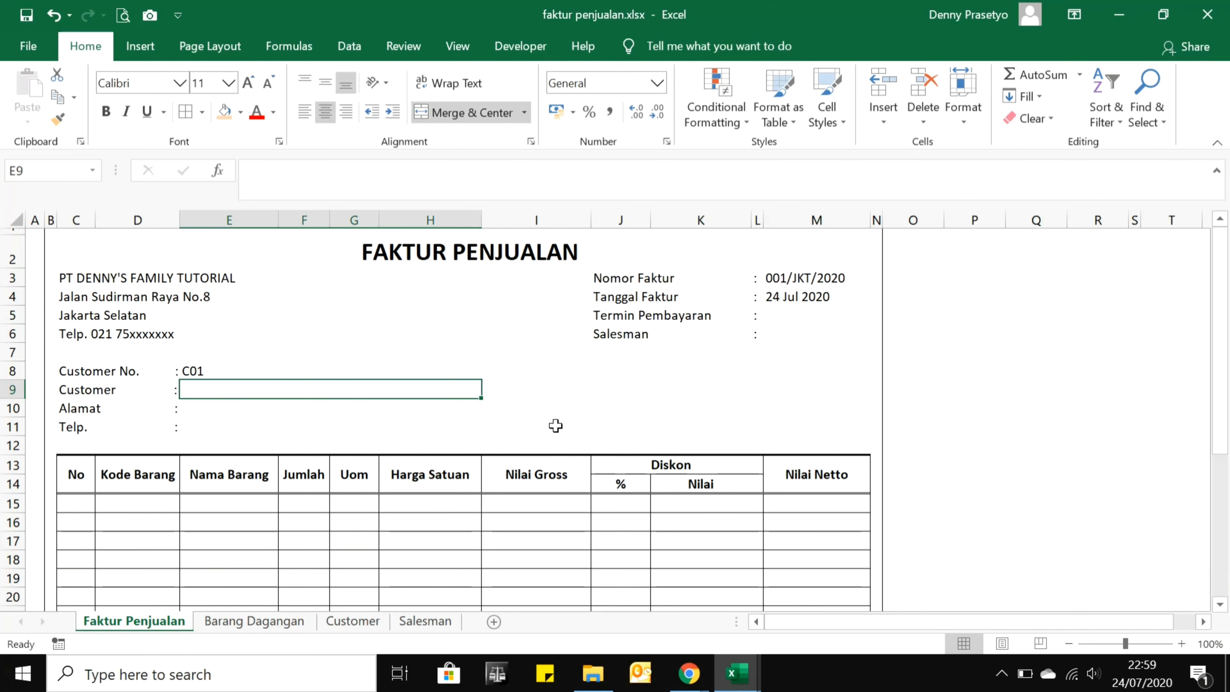
text(=vl)
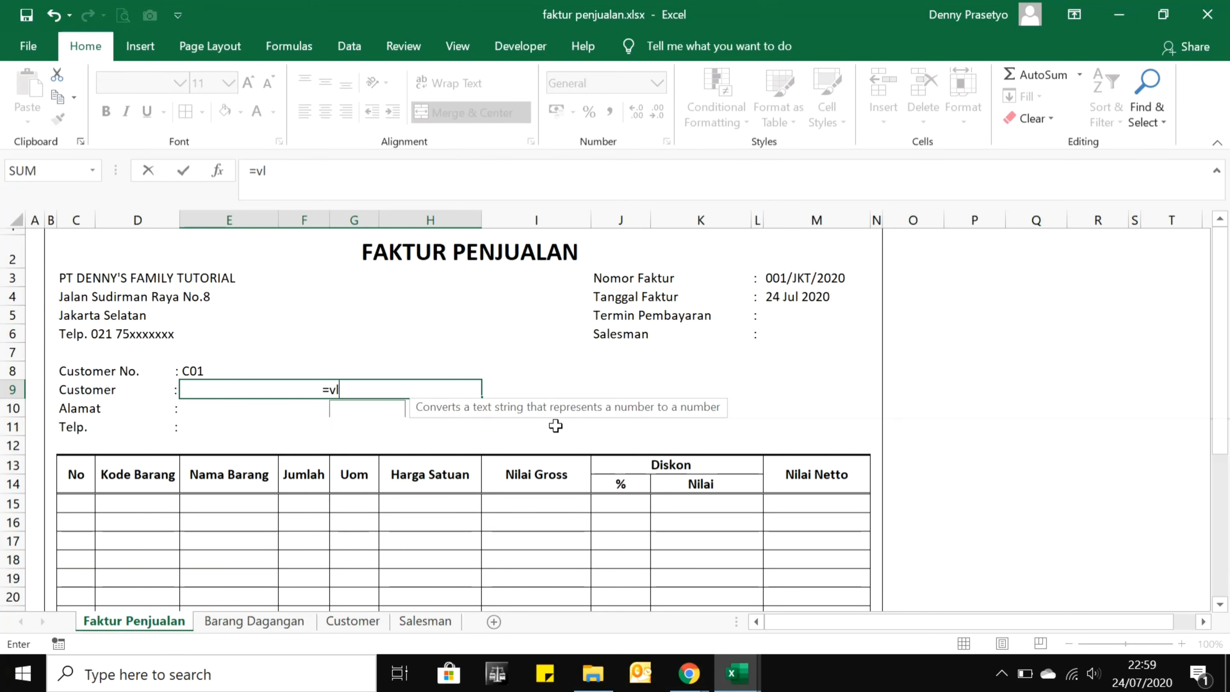
text(ookup()
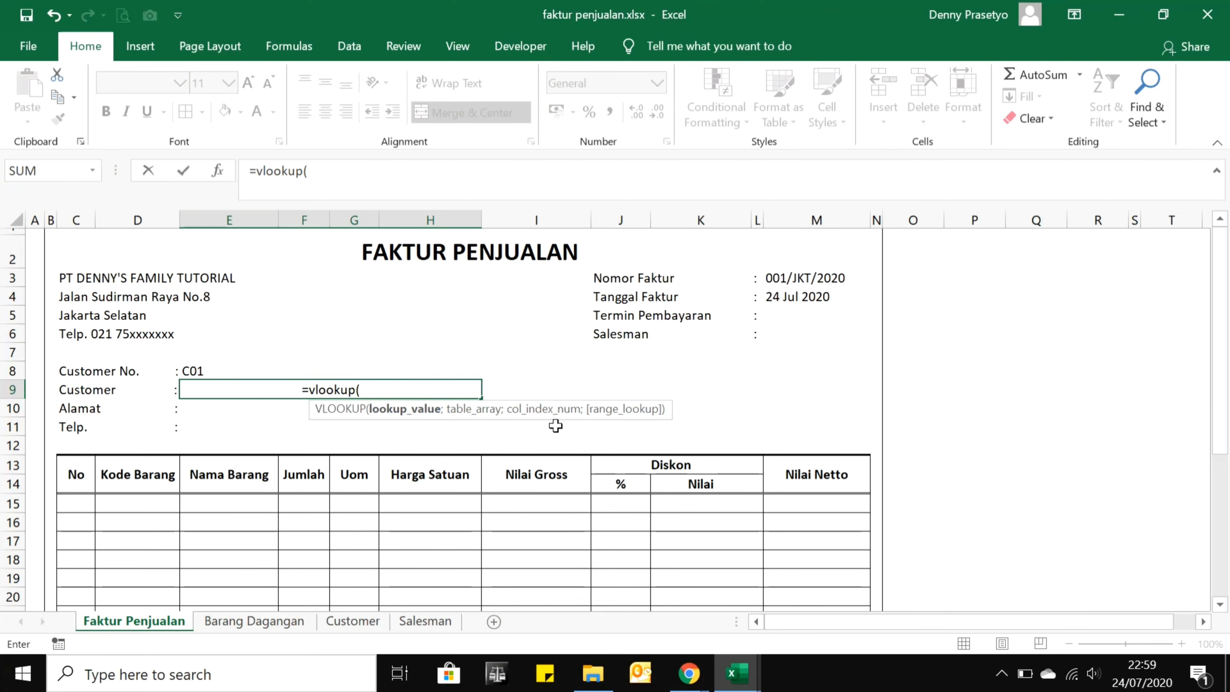
key(Up)
text(;)
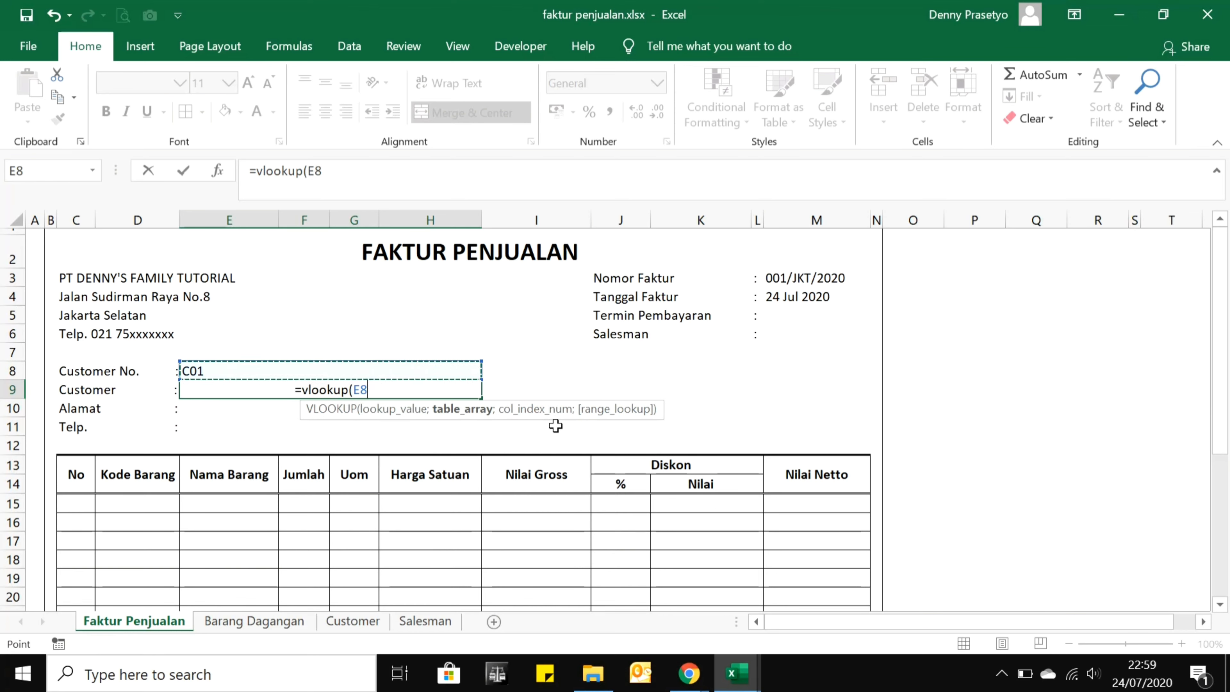
click(381, 625)
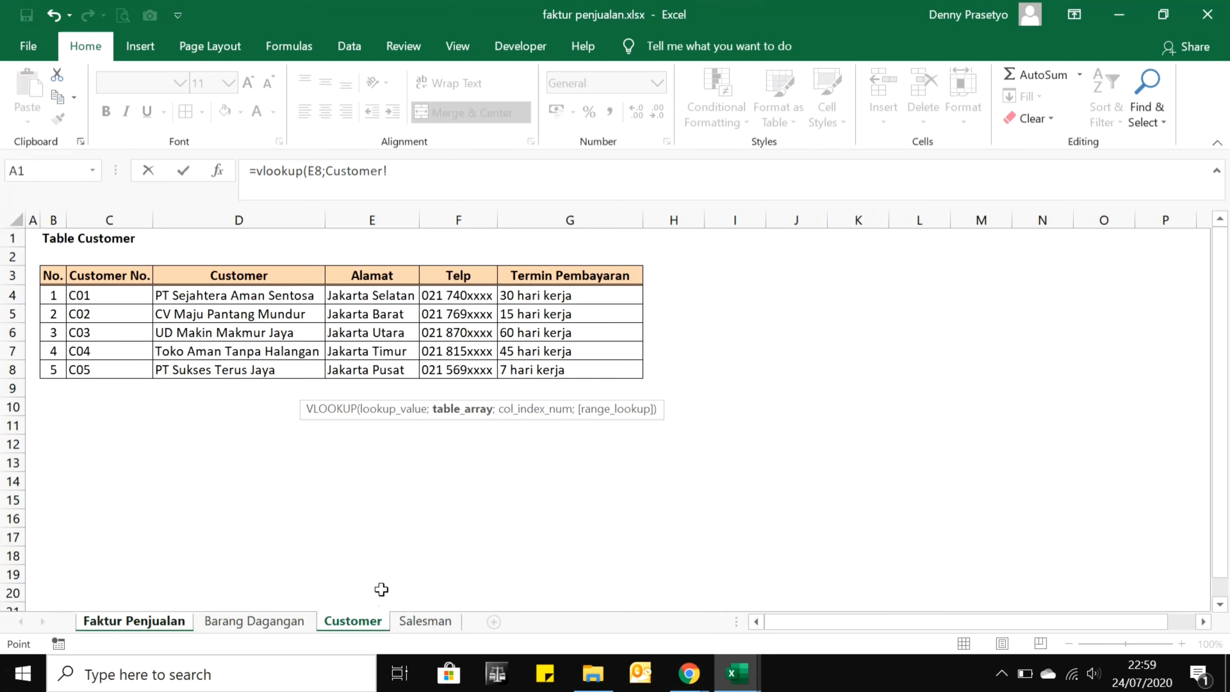
click(104, 297)
key(shift+Down)
key(shift+Down)
key(shift+Down)
key(shift+Down)
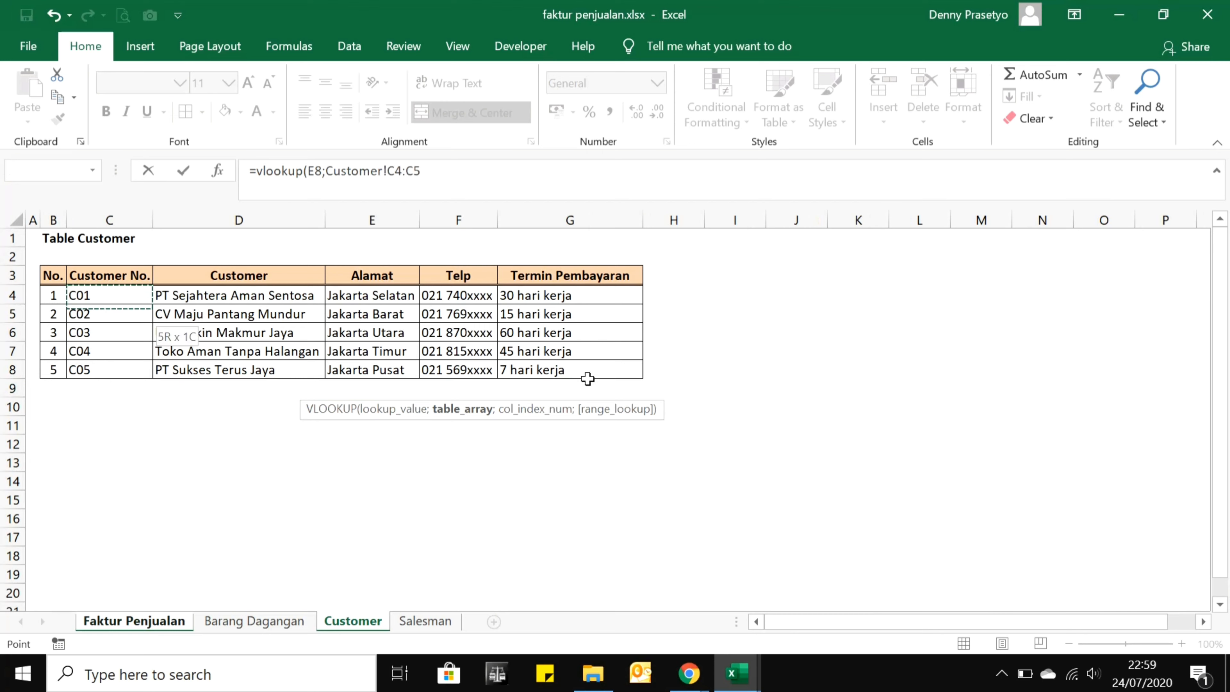
key(shift+Right)
key(shift+Right)
key(shift+Right)
key(shift+Right)
key(shift+Right)
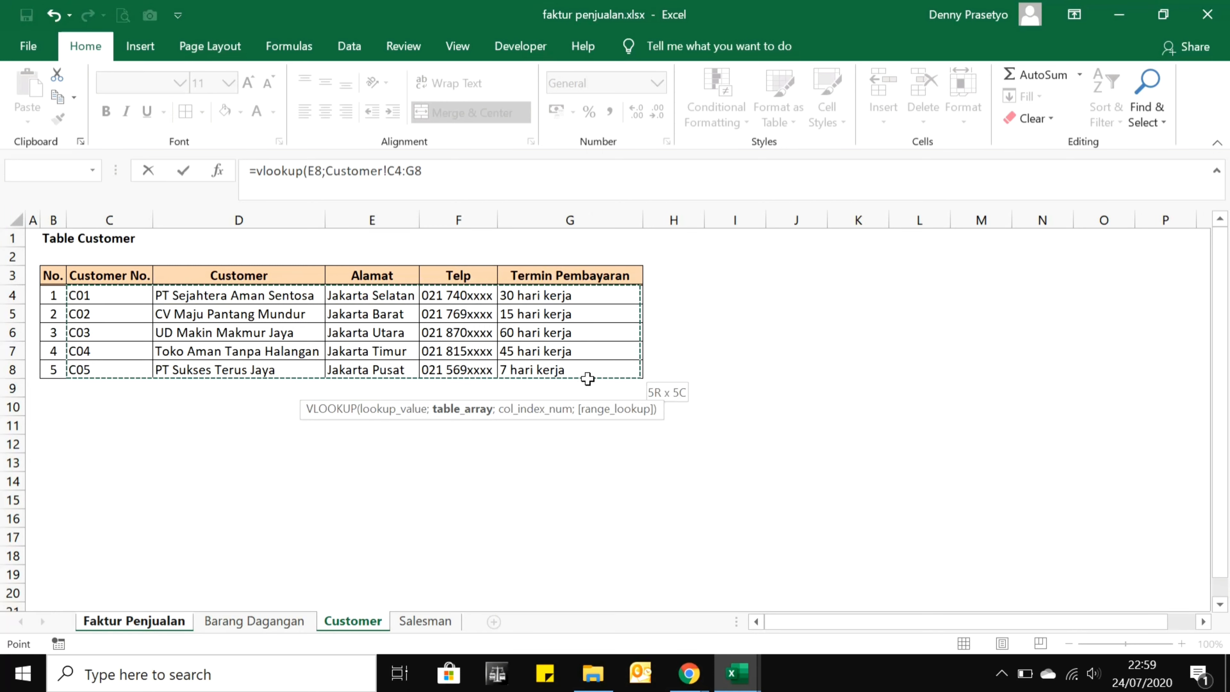
key(shift+Left)
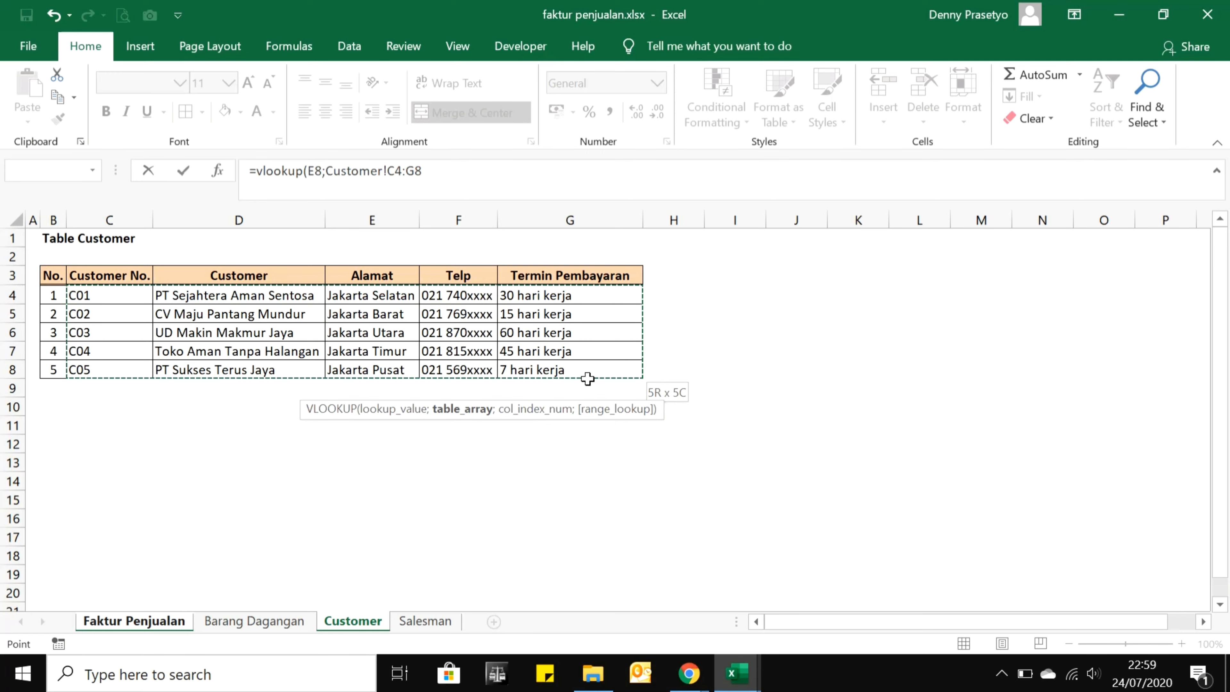
key(F4)
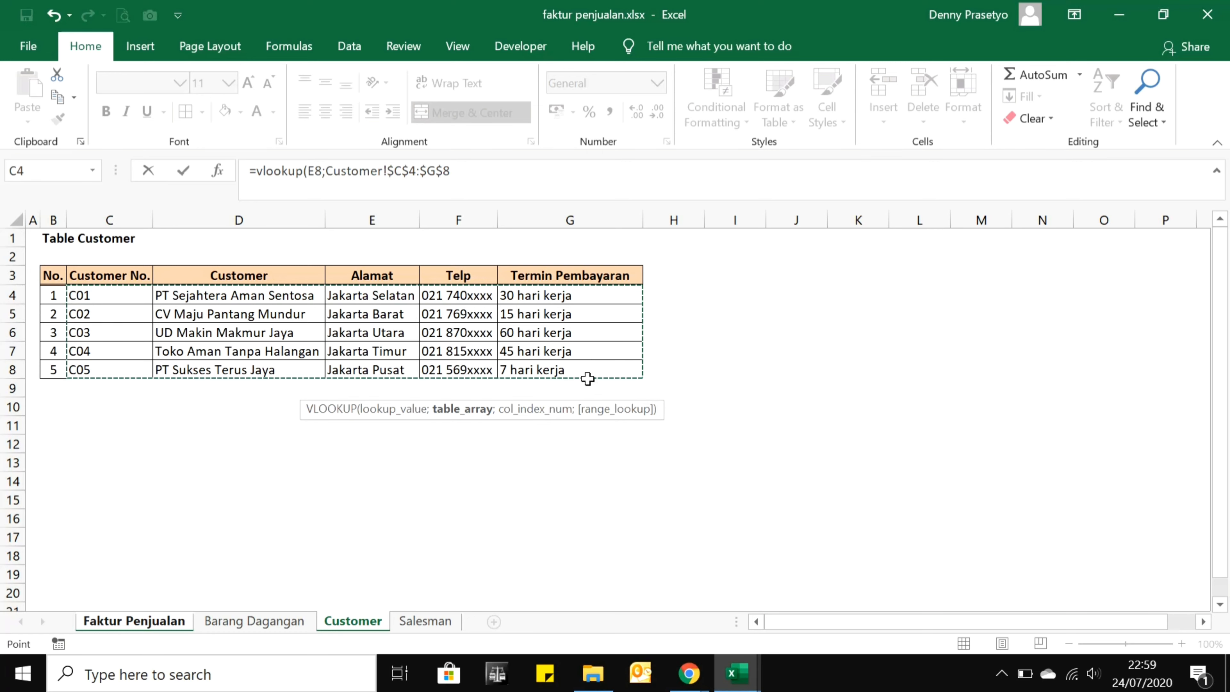
text(;)
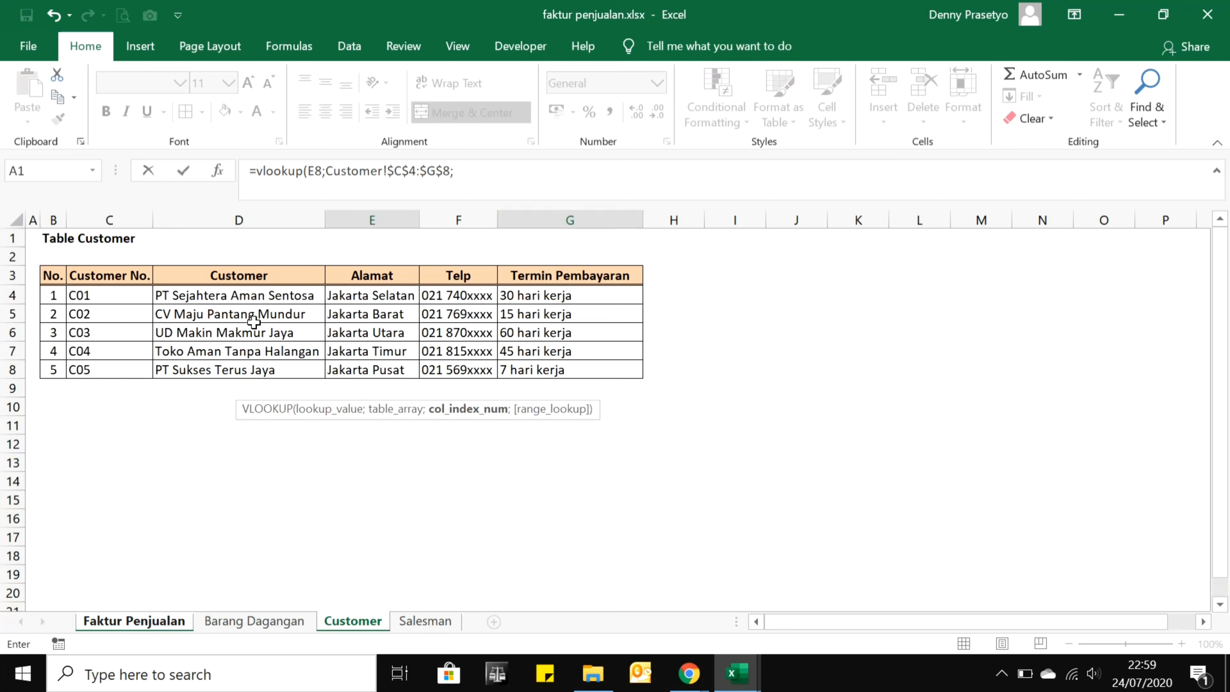
click(492, 169)
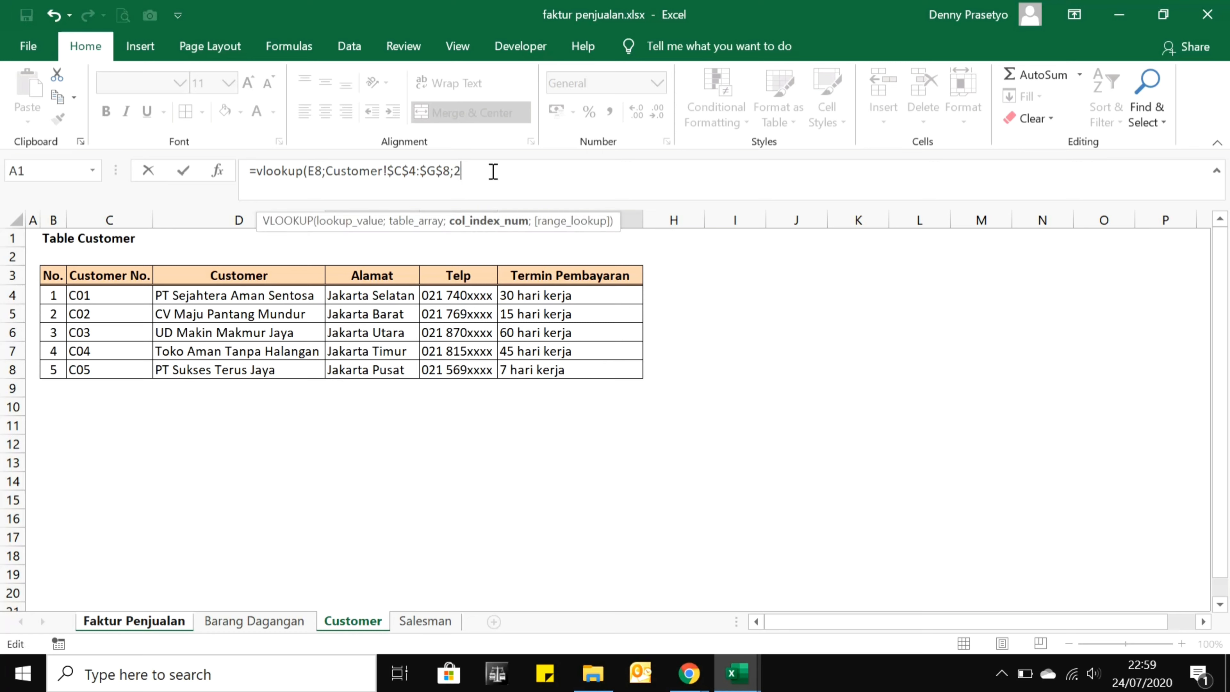
text(;false)
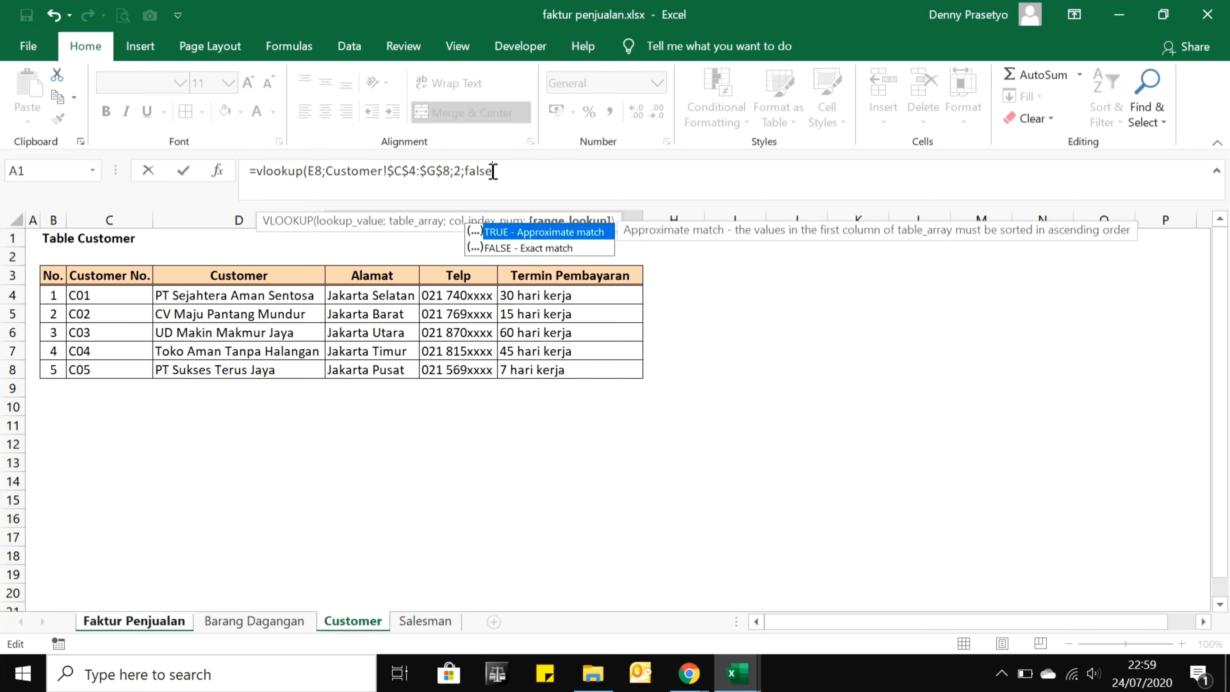
text())
key(Return)
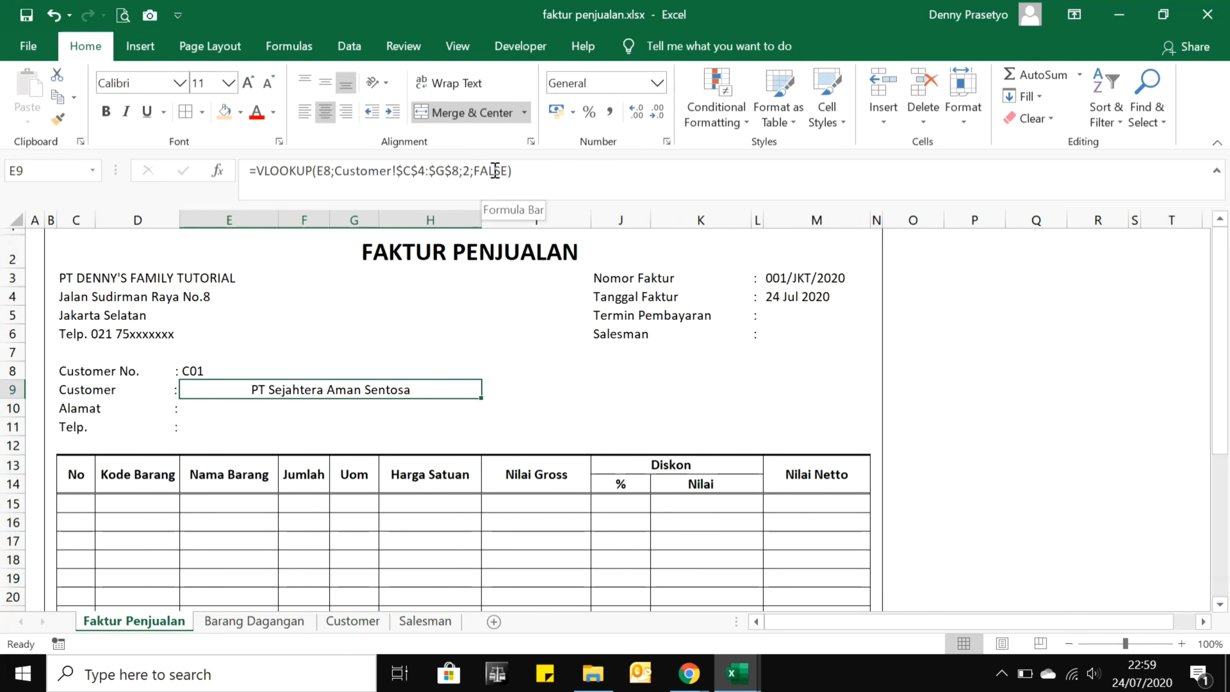
click(304, 111)
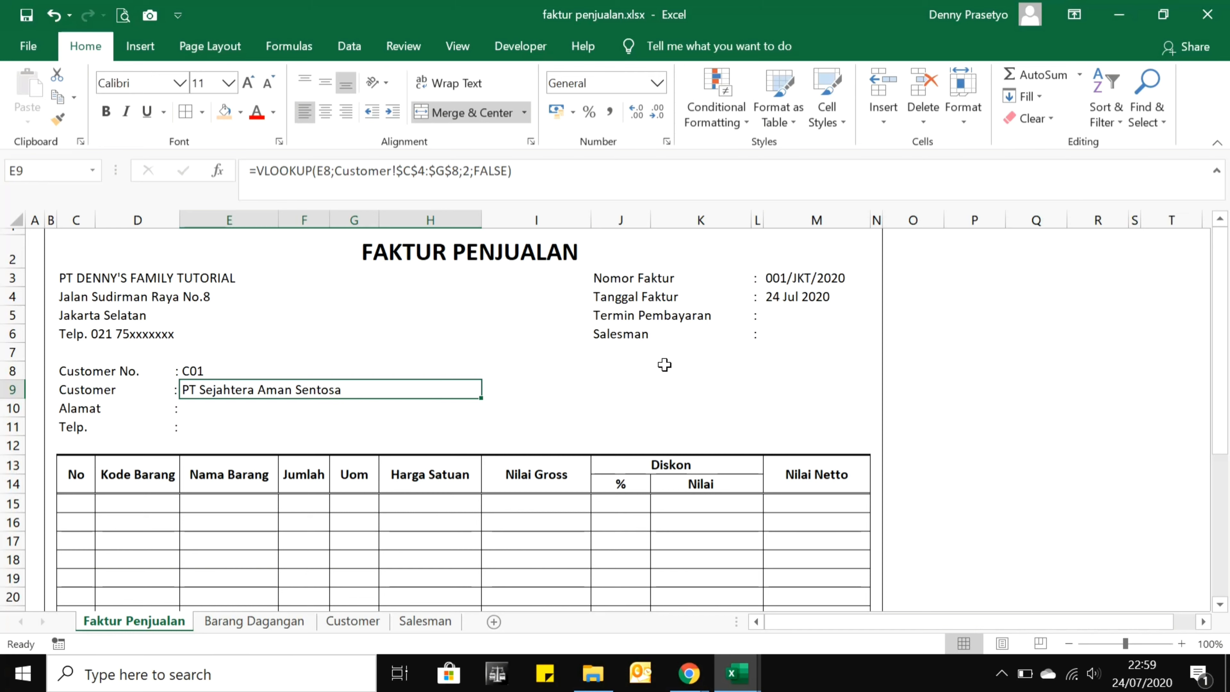
Copy the Customer lookup formula from E9 into the Alamat cell E10.
key(ctrl+c)
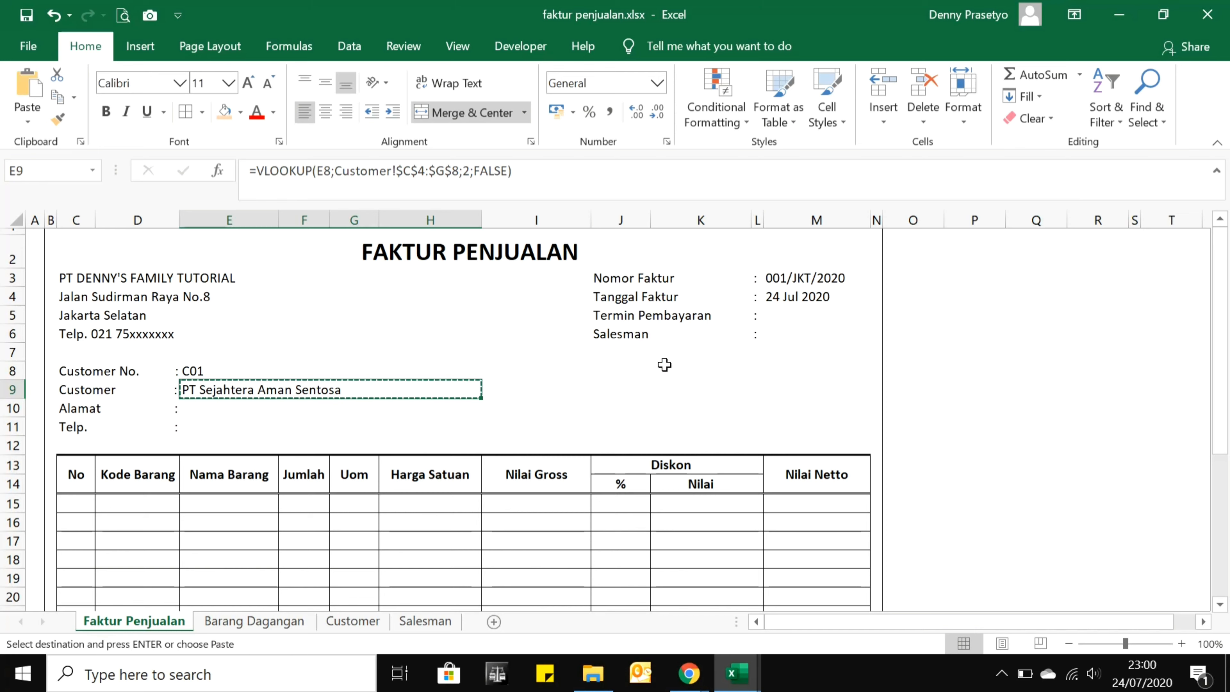
key(Down)
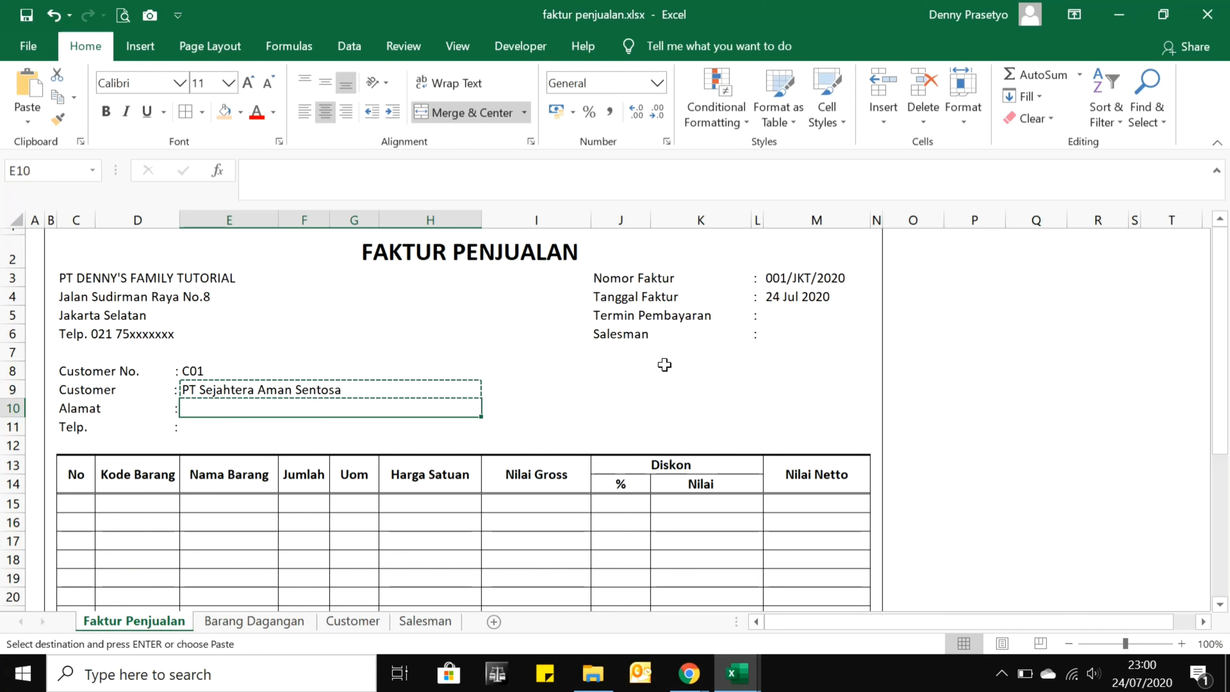
key(Return)
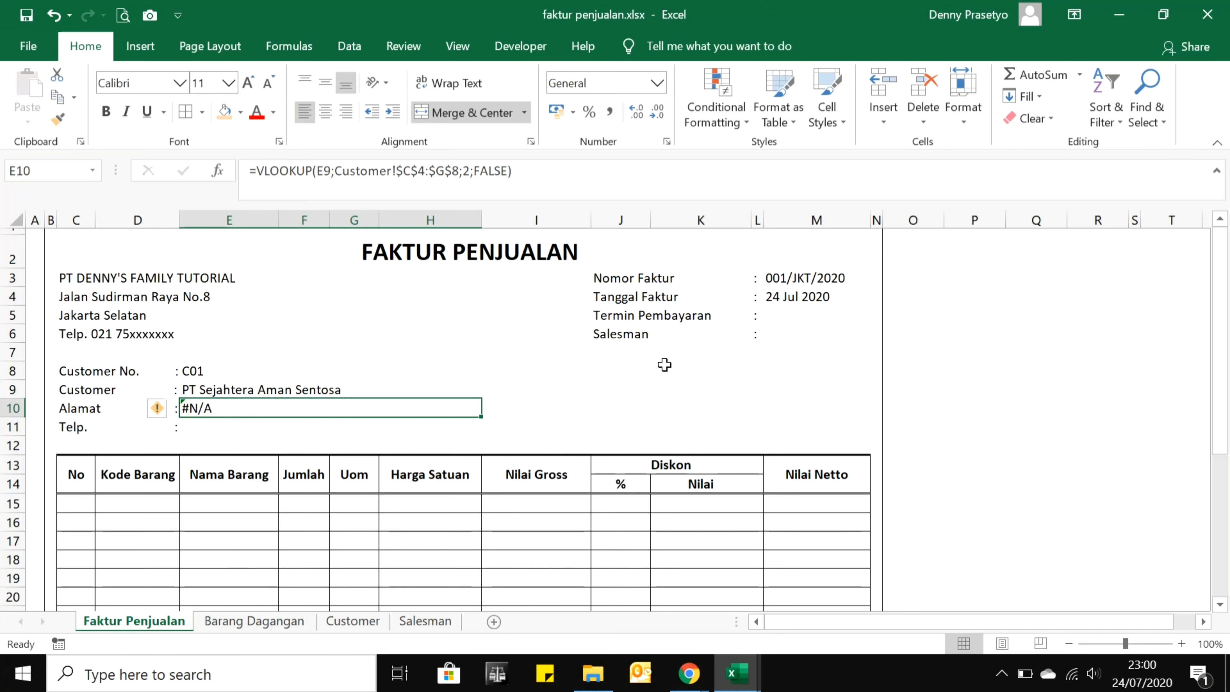
Change the Alamat formula in E10 to use column index 3 and E8 as the lookup value.
key(F2)
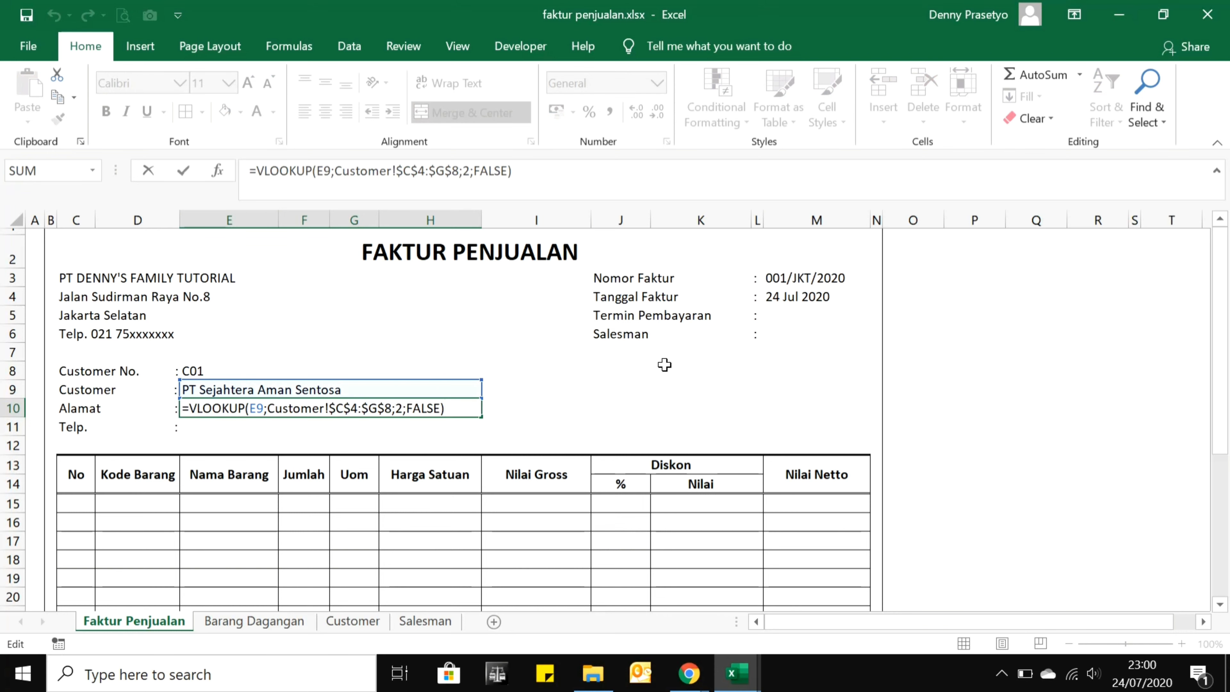
key(Left)
key(Left)
key(Left)
key(Left)
key(Left)
key(Left)
key(Left)
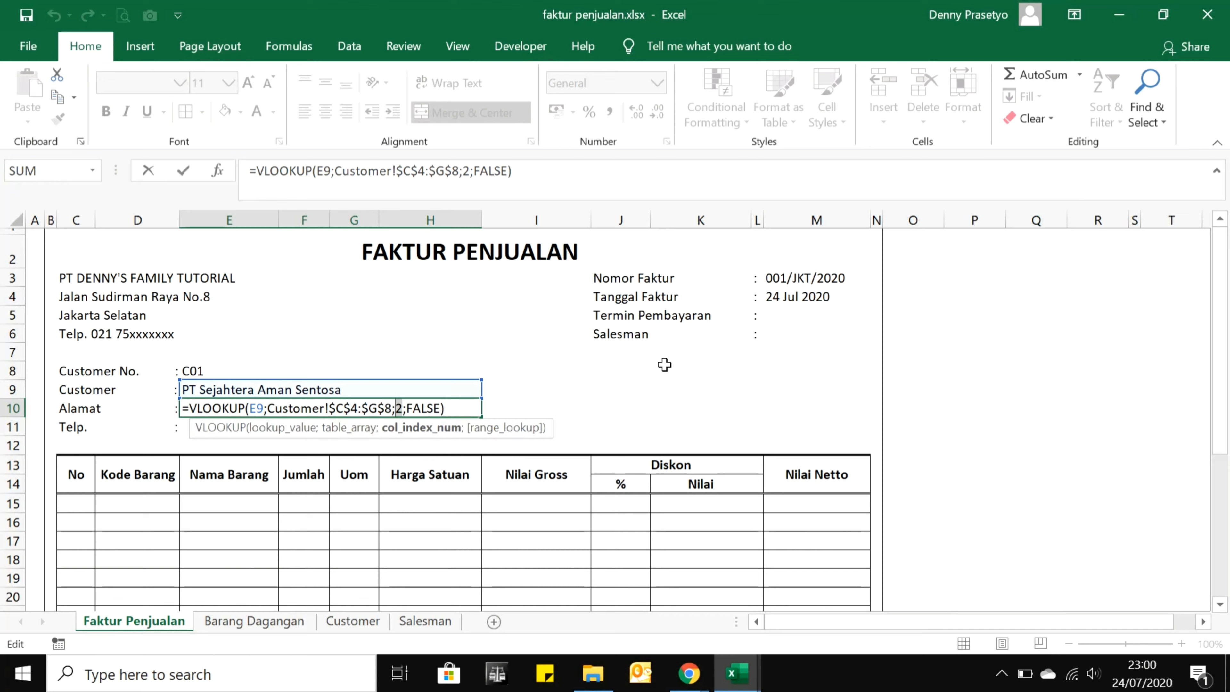
text(3)
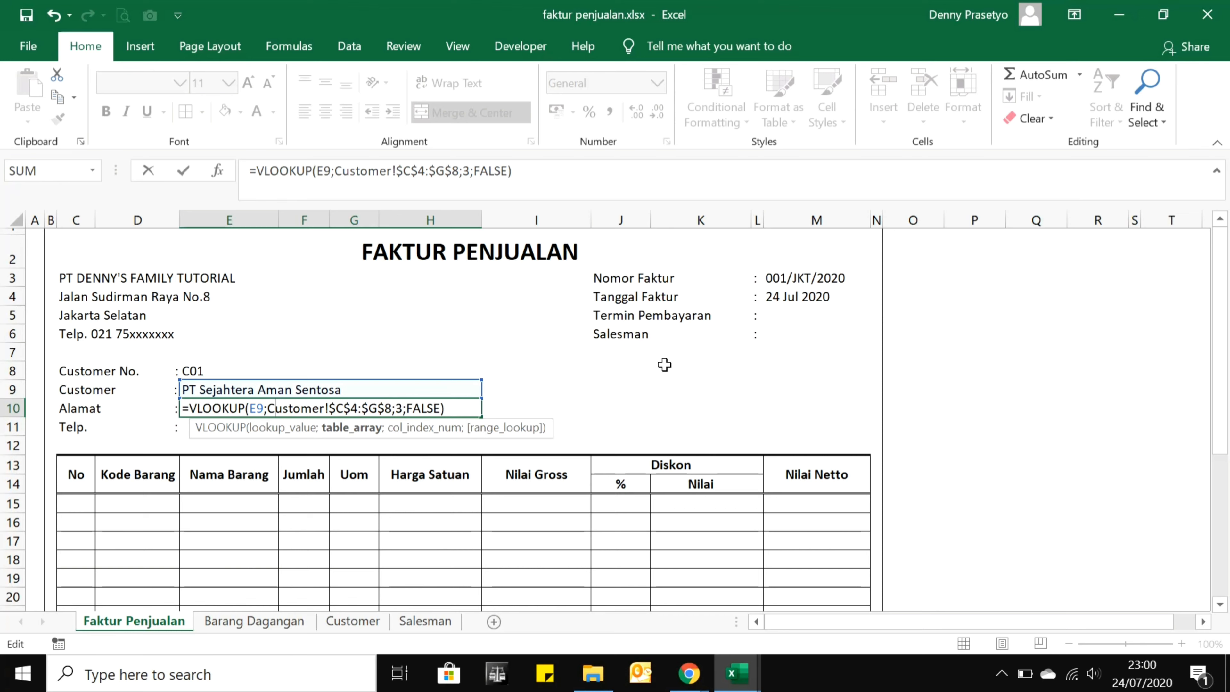
key(Left)
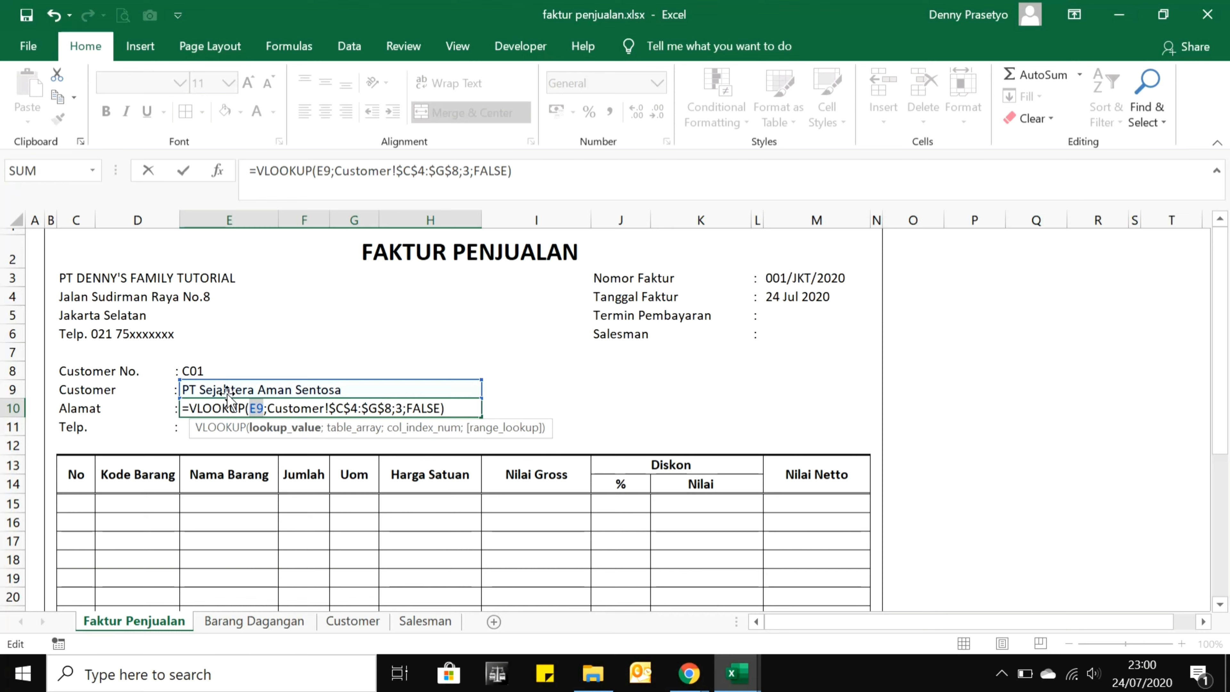
click(212, 371)
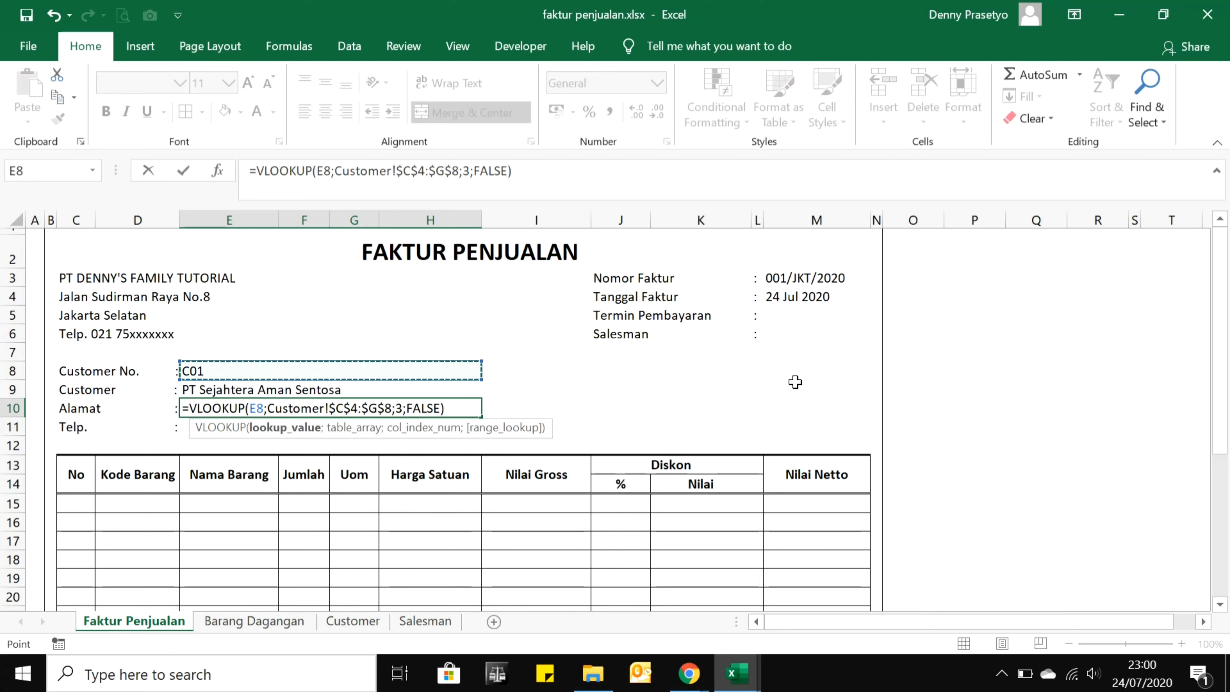
key(Return)
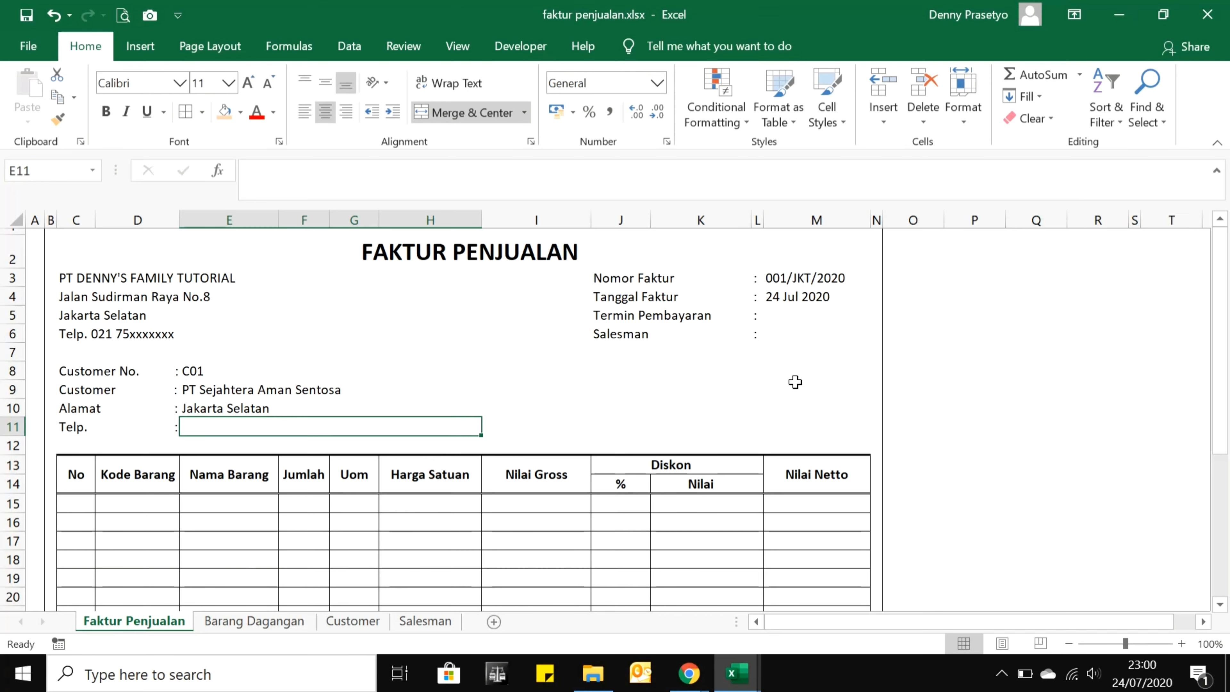
Copy the Alamat lookup formula from E10 into the Telp. cell E11.
key(Up)
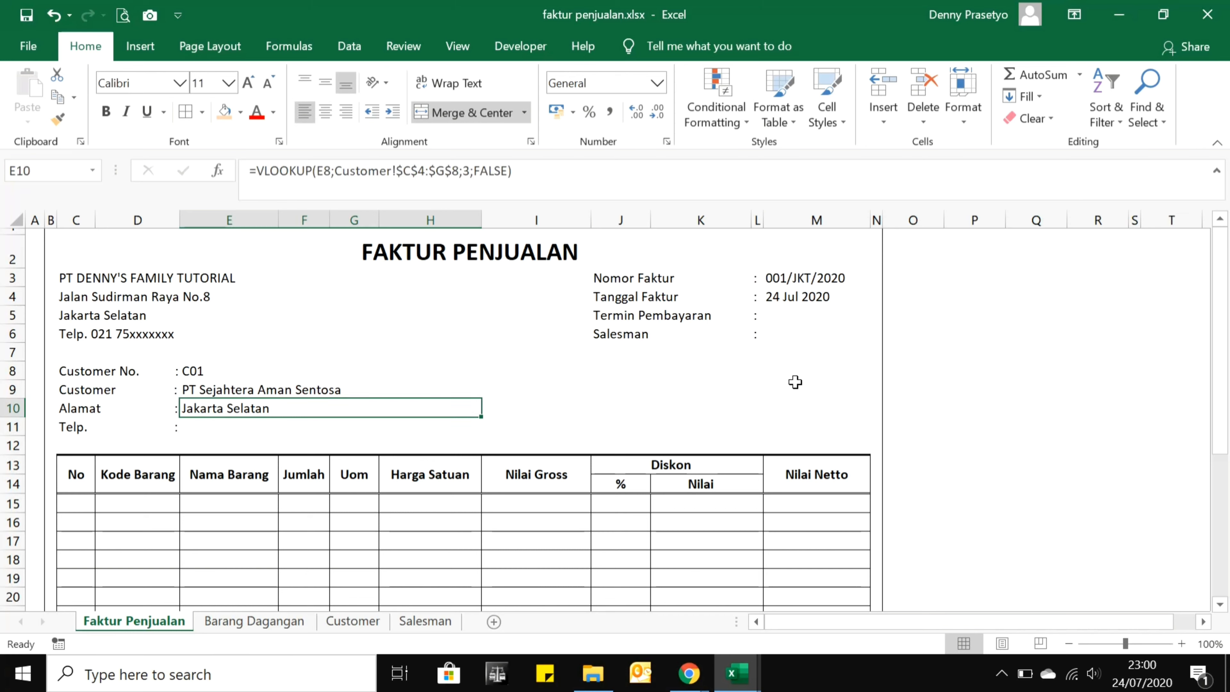
key(ctrl+c)
key(Down)
key(ctrl+v)
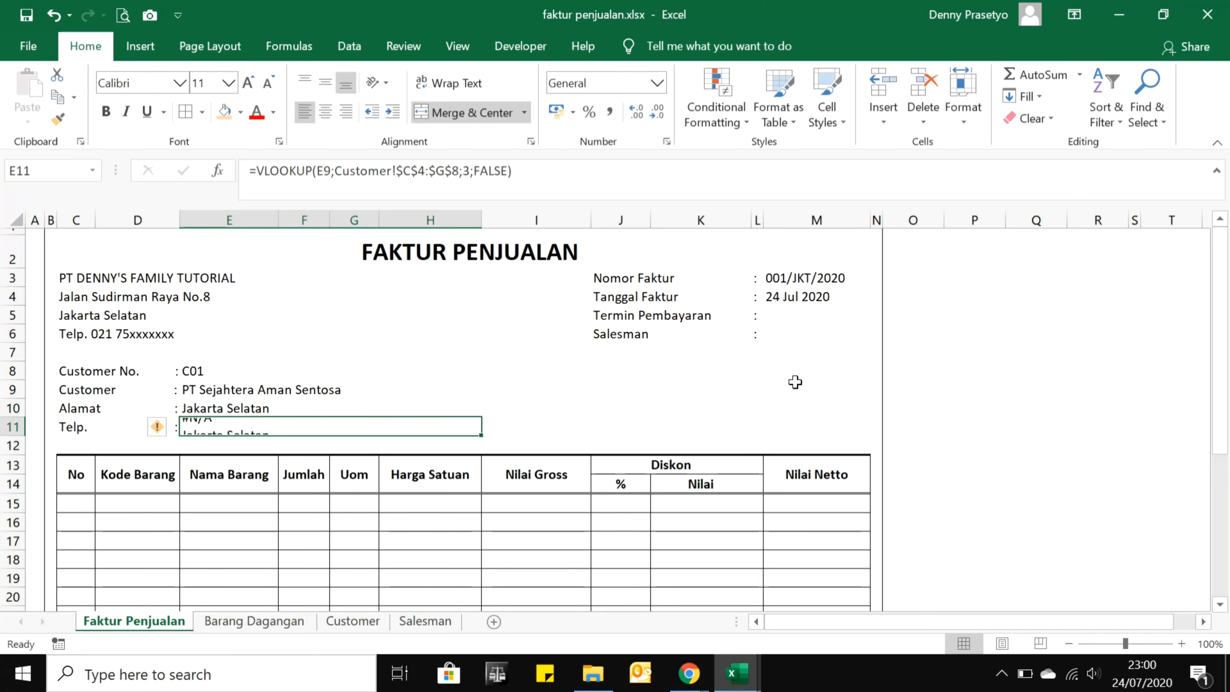
Change the Telp. formula in E11 to use E8 as the lookup value and column index 4.
key(F2)
key(Left)
key(Left)
key(Left)
key(Left)
key(Left)
key(Left)
key(Left)
key(Left)
key(Left)
key(Left)
key(Left)
key(Left)
key(Left)
key(Left)
key(Left)
key(Left)
key(Left)
key(Left)
key(Left)
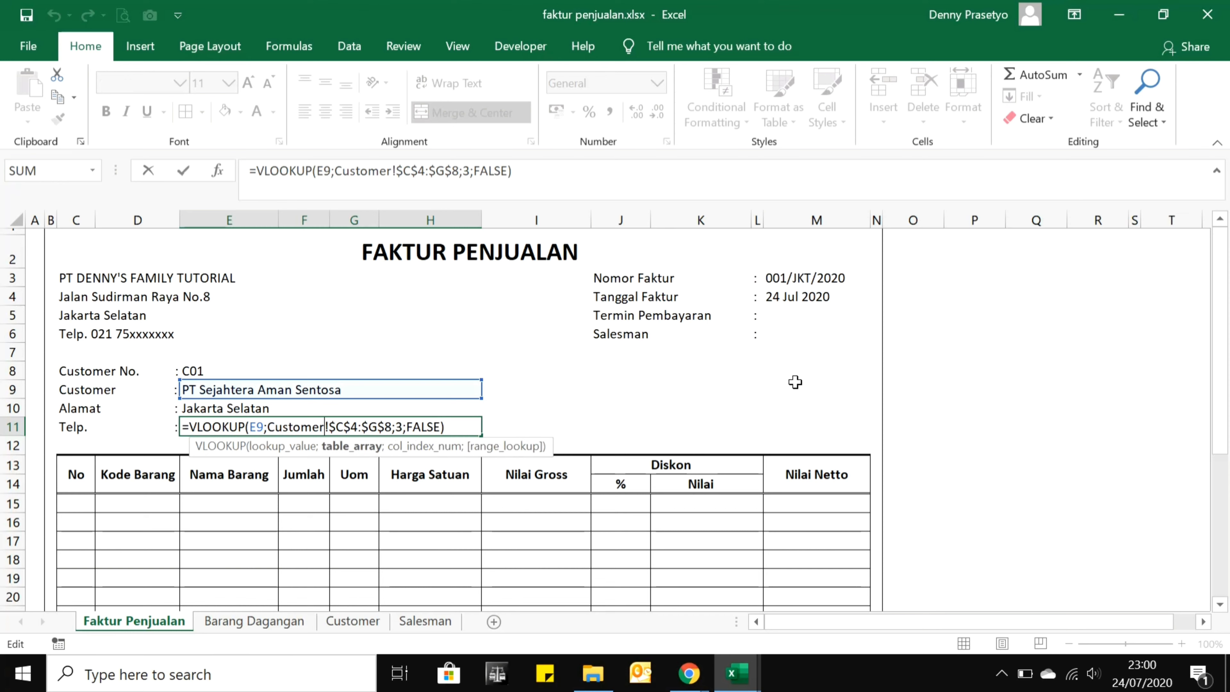
key(Left)
key(Left)
key(Left)
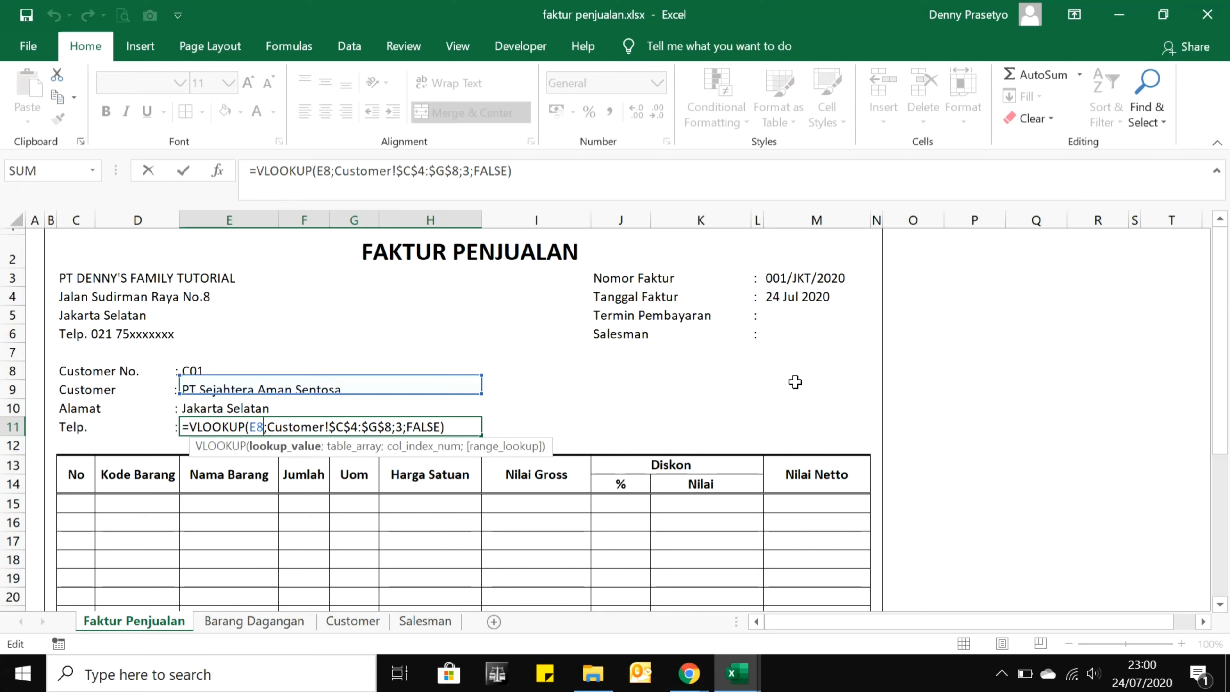
text(8)
key(Right)
key(Right)
key(Right)
key(Right)
key(Right)
key(Right)
key(Right)
key(Right)
key(Right)
key(Right)
key(Right)
key(Right)
key(Right)
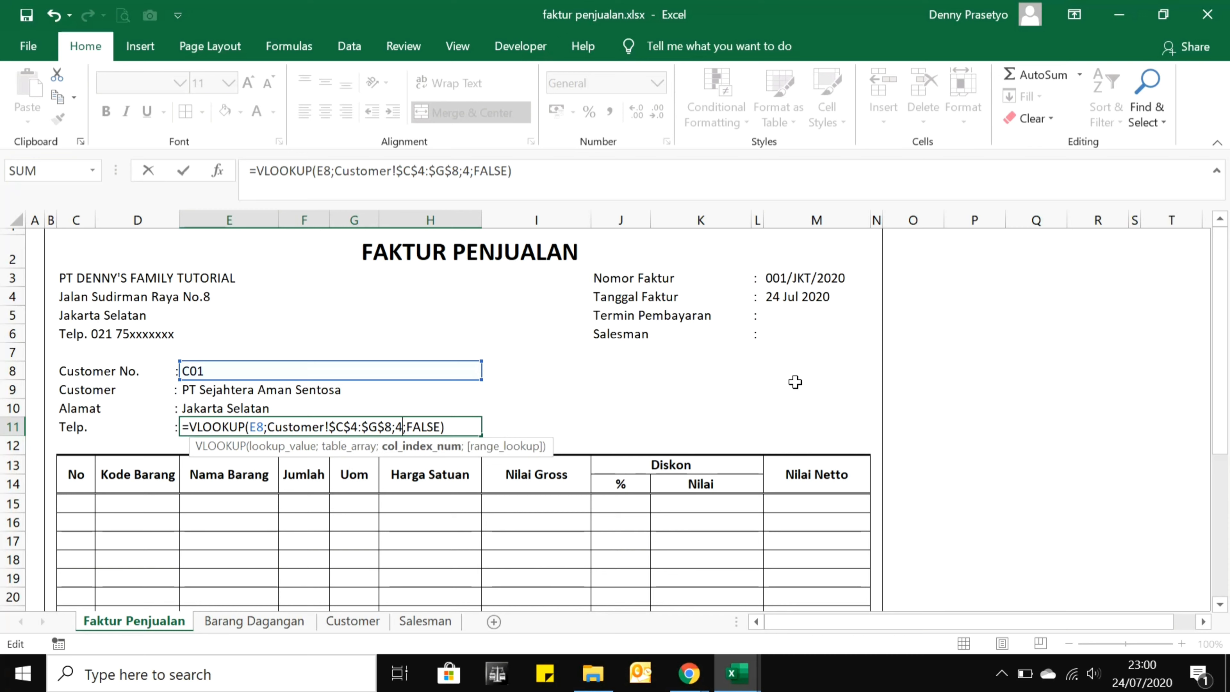
key(Return)
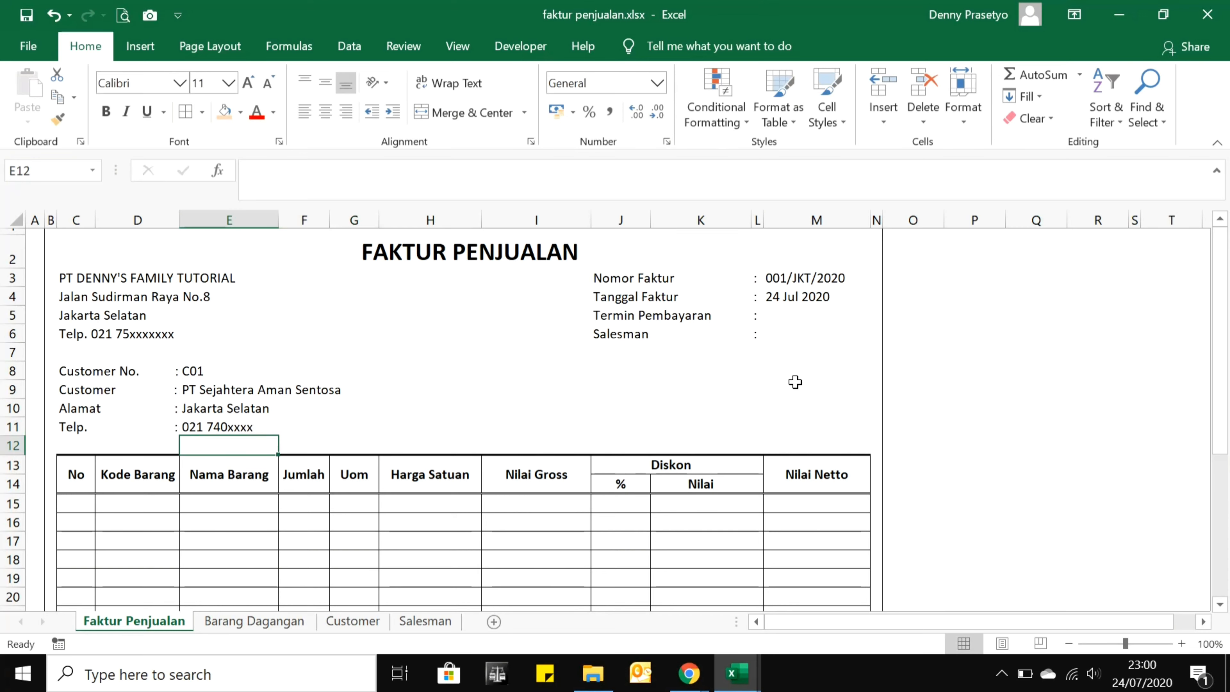
Copy the Telp. lookup formula from E11 into the Termin Pembayaran cell M5.
key(Up)
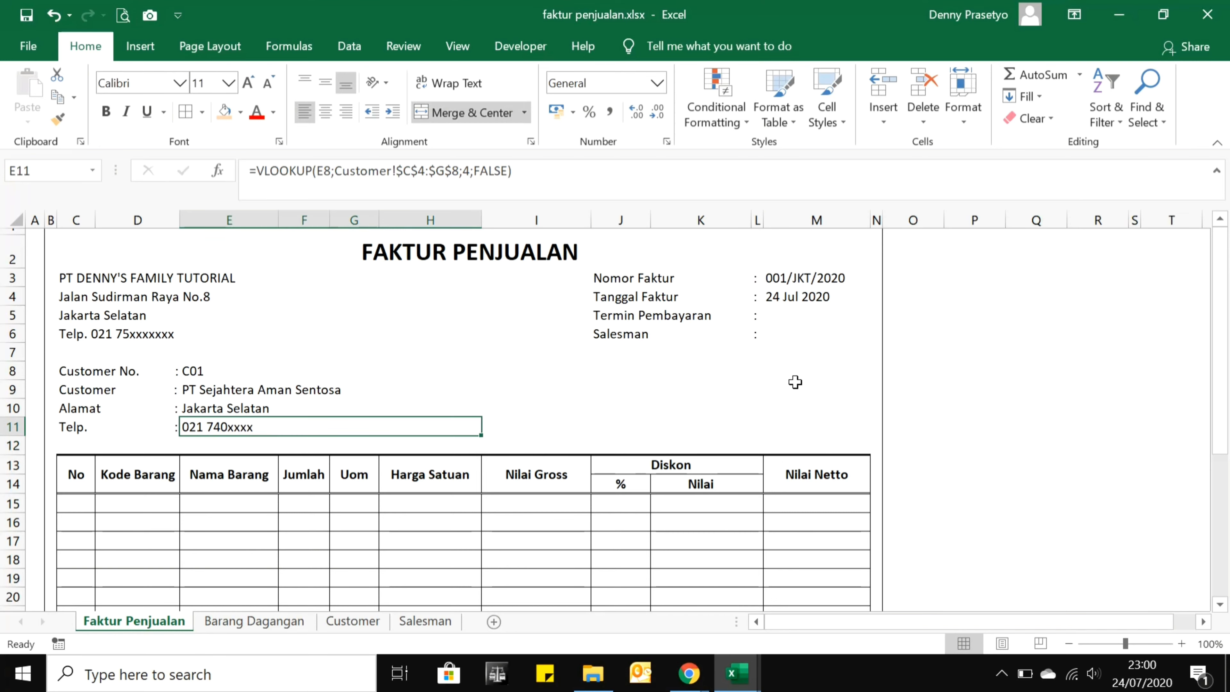
key(ctrl+c)
key(Up)
key(Up)
key(Up)
key(Up)
key(Up)
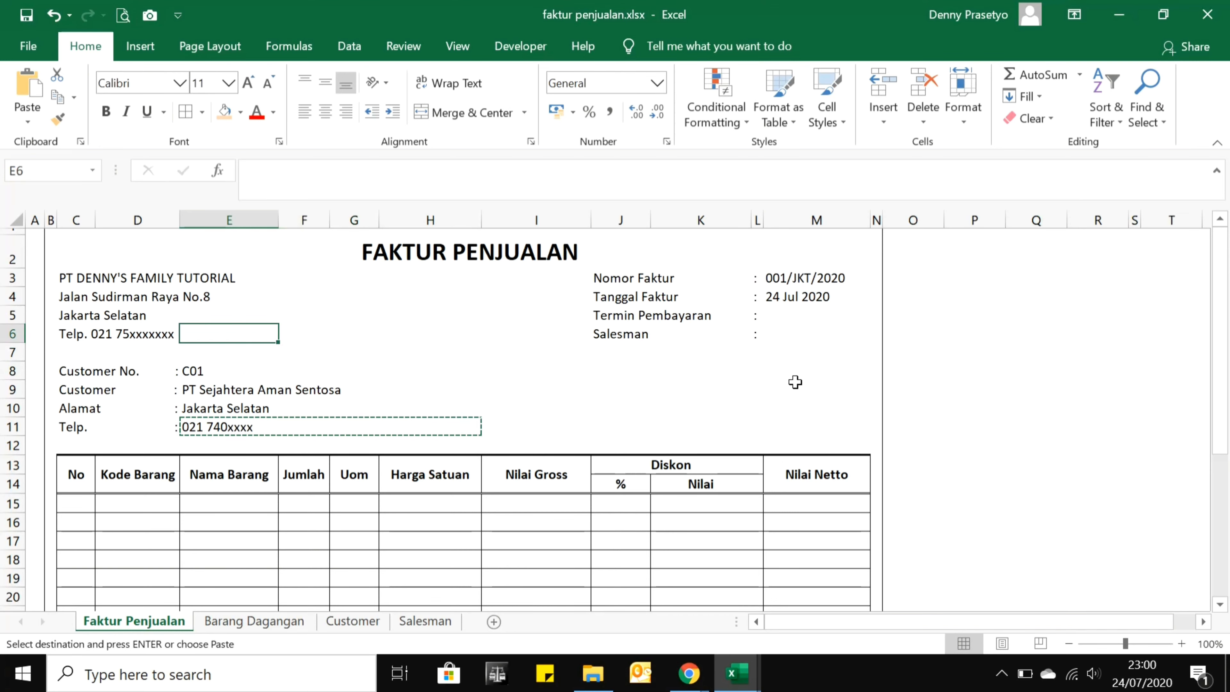
key(Right)
key(Right)
key(Right)
key(Right)
key(Right)
key(Right)
key(Up)
key(Right)
key(Right)
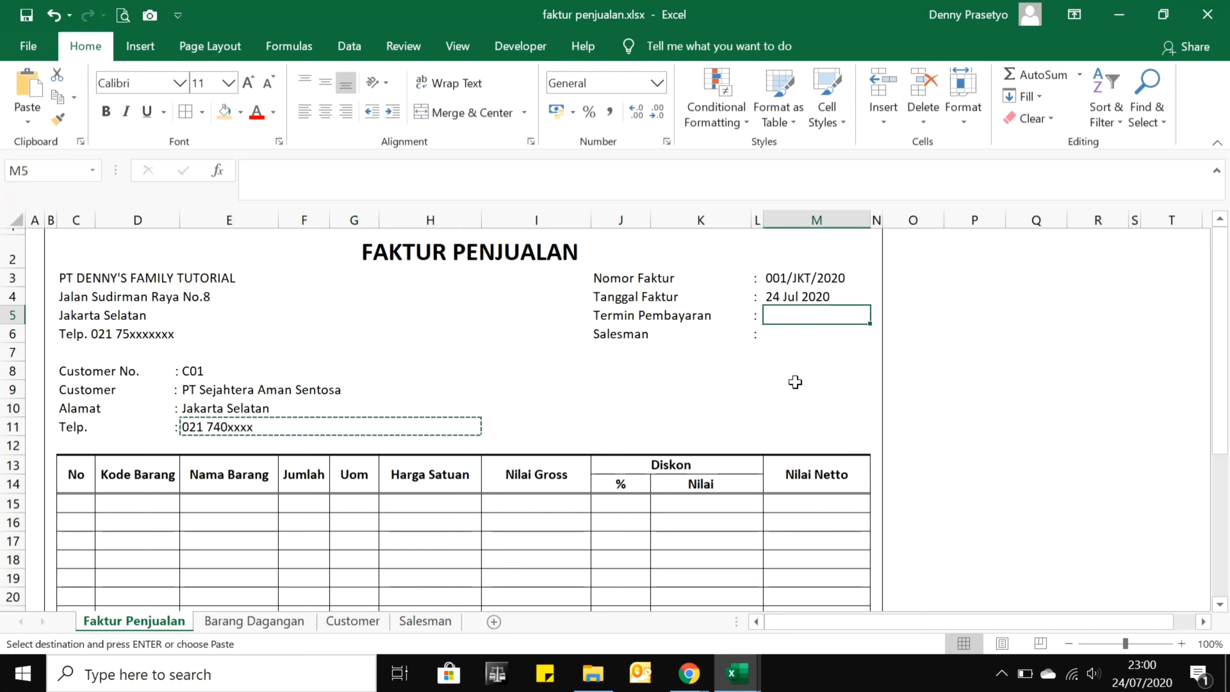
key(Return)
Change the Termin Pembayaran formula in M5 to use E8 as the lookup value and column index 5.
key(F2)
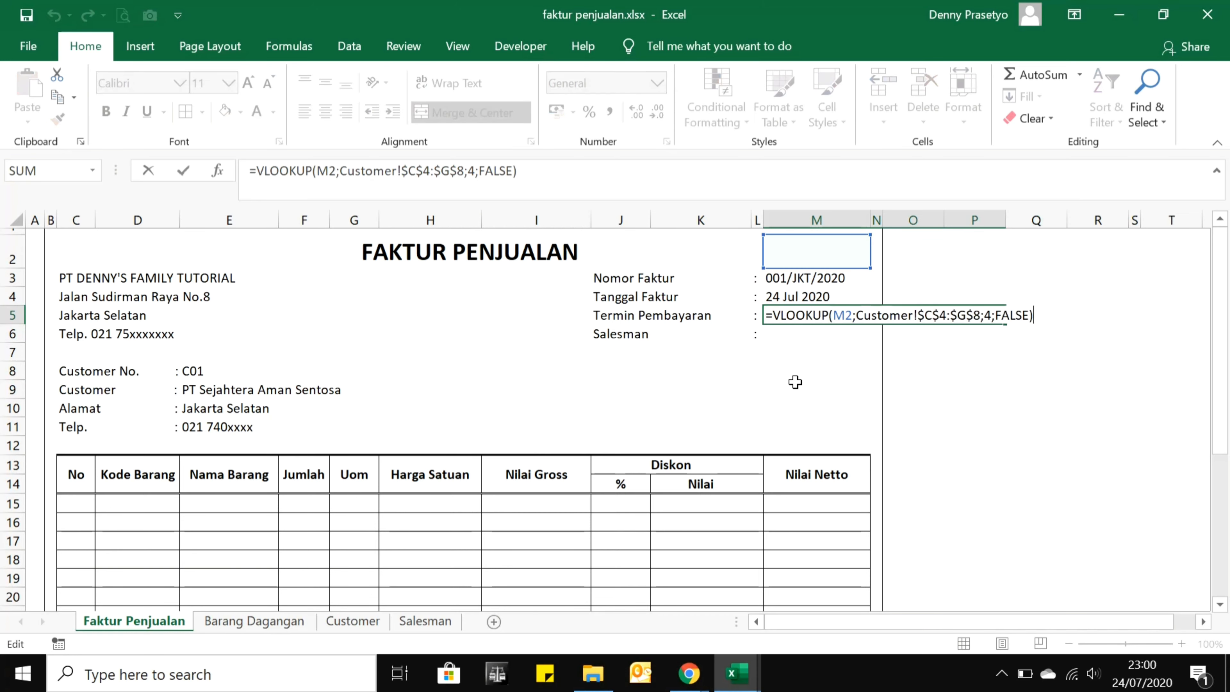
key(Left)
key(Left)
key(Left)
key(Left)
key(Left)
key(Left)
key(Left)
key(Left)
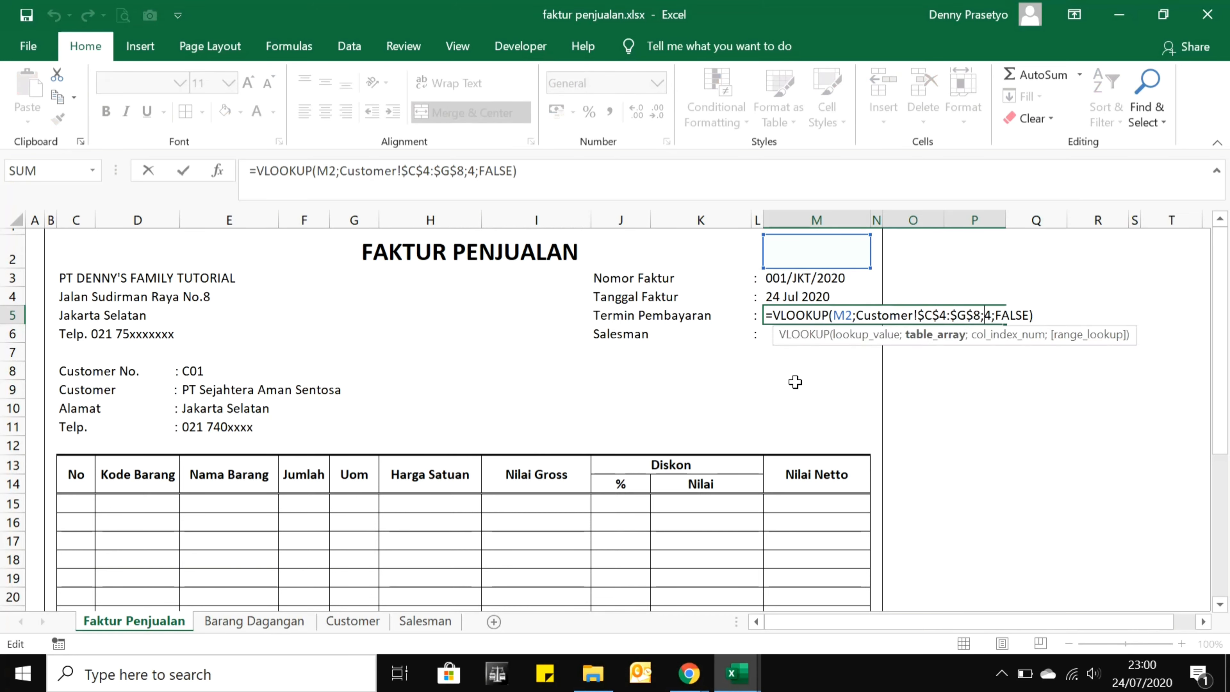
key(Left)
key(Left)
key(Left)
key(Left)
key(Left)
key(Left)
key(Left)
key(Left)
key(Left)
key(Left)
key(Left)
key(Left)
key(Left)
key(Left)
key(Left)
key(Left)
key(Left)
key(Left)
key(Left)
key(Left)
key(Left)
key(shift+Right)
key(shift+Right)
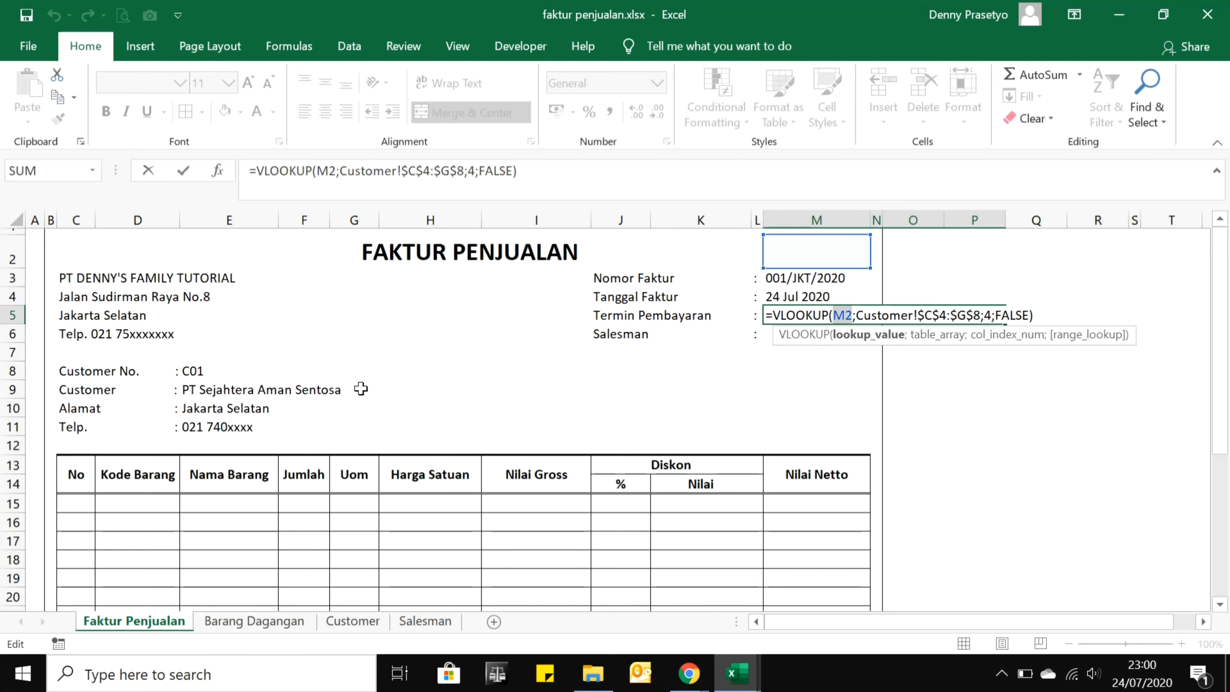
click(218, 371)
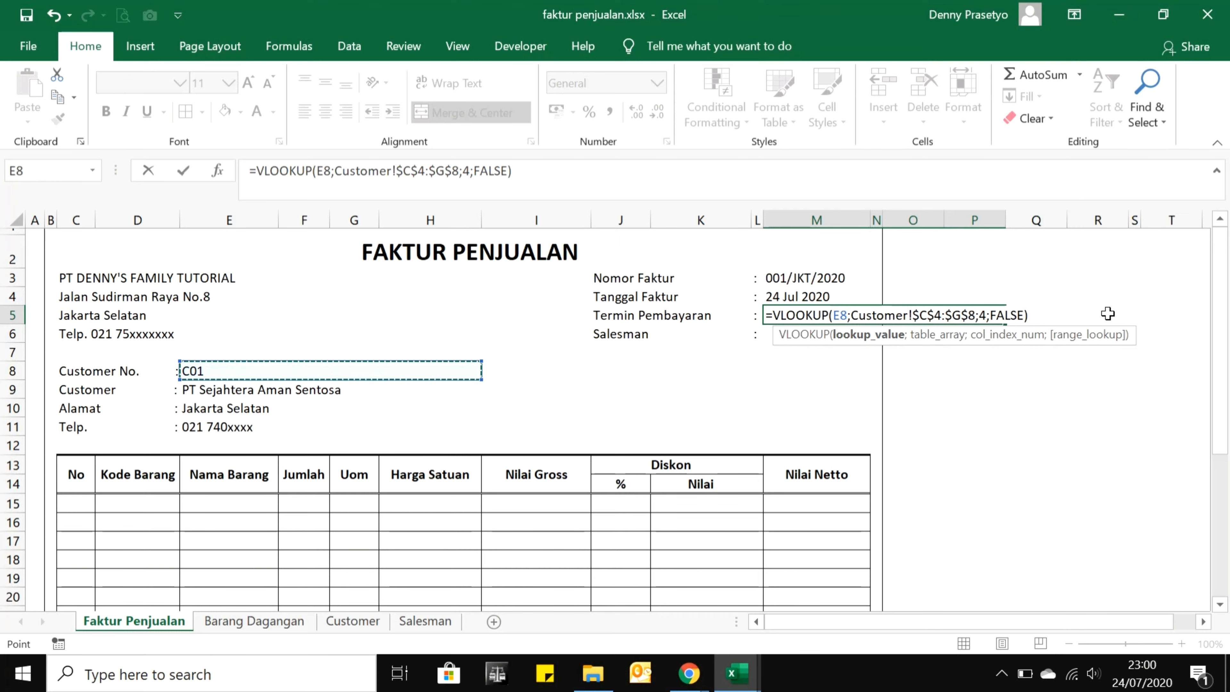
click(986, 315)
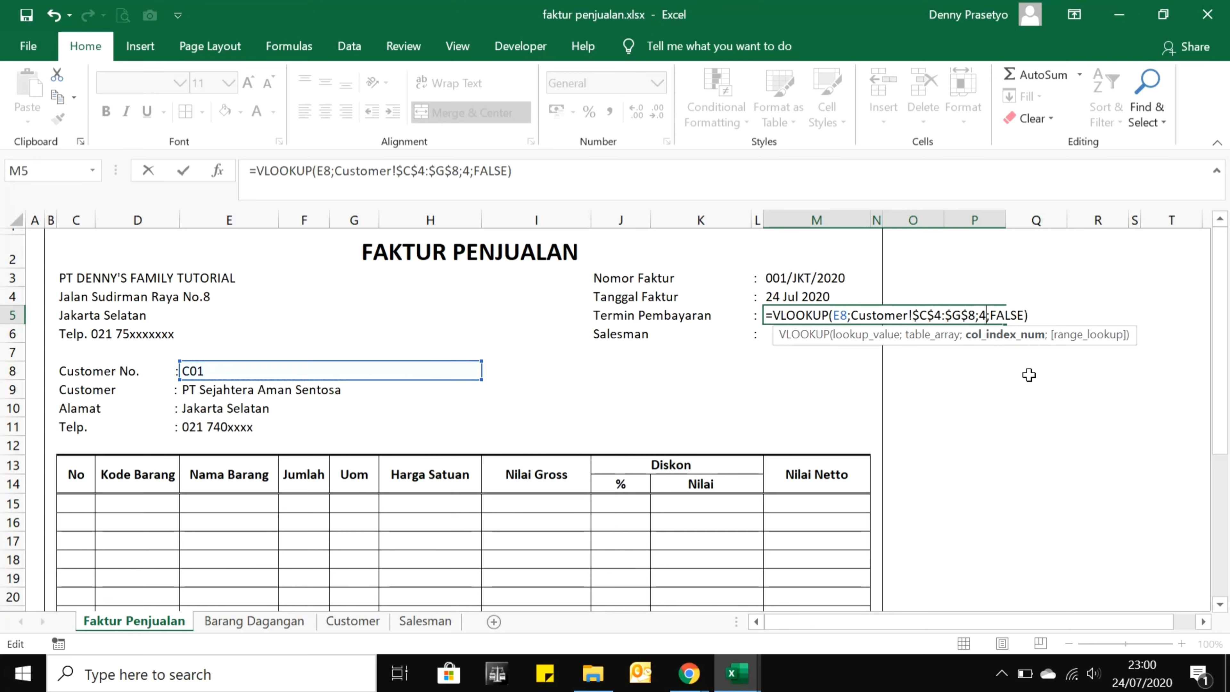
key(BackSpace)
text(5)
key(Return)
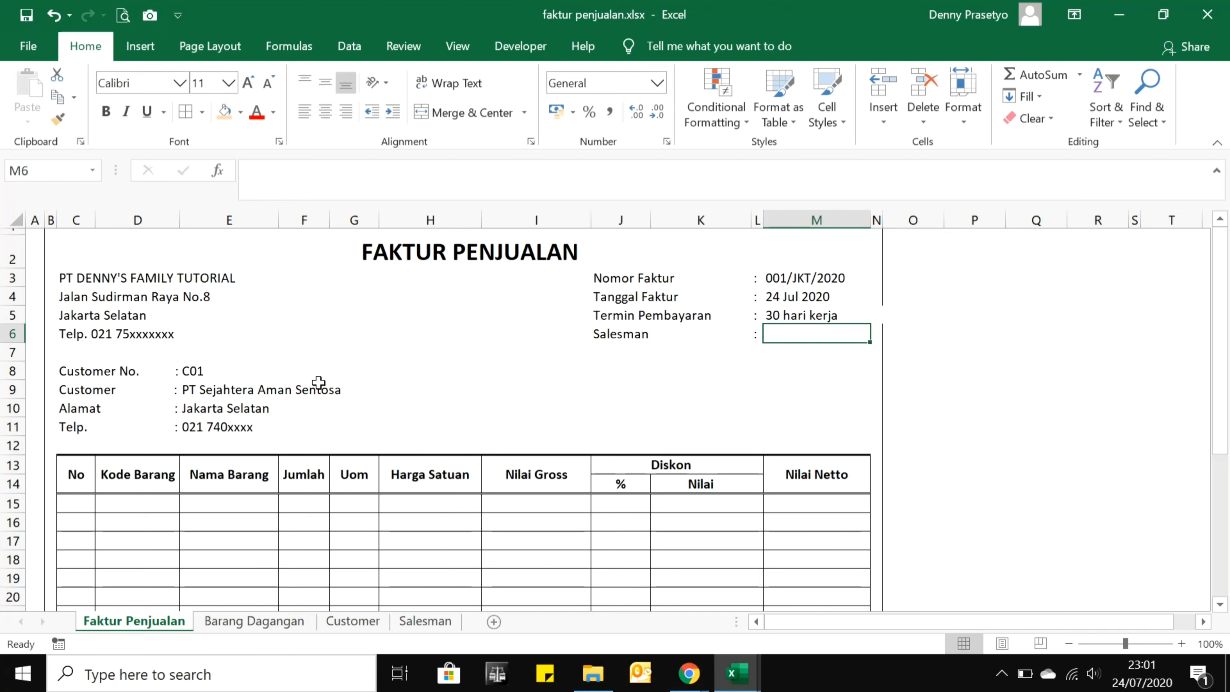
Choose C02 as the Customer No. in E8 and check the filled fields against the Customer sheet.
click(296, 380)
click(490, 372)
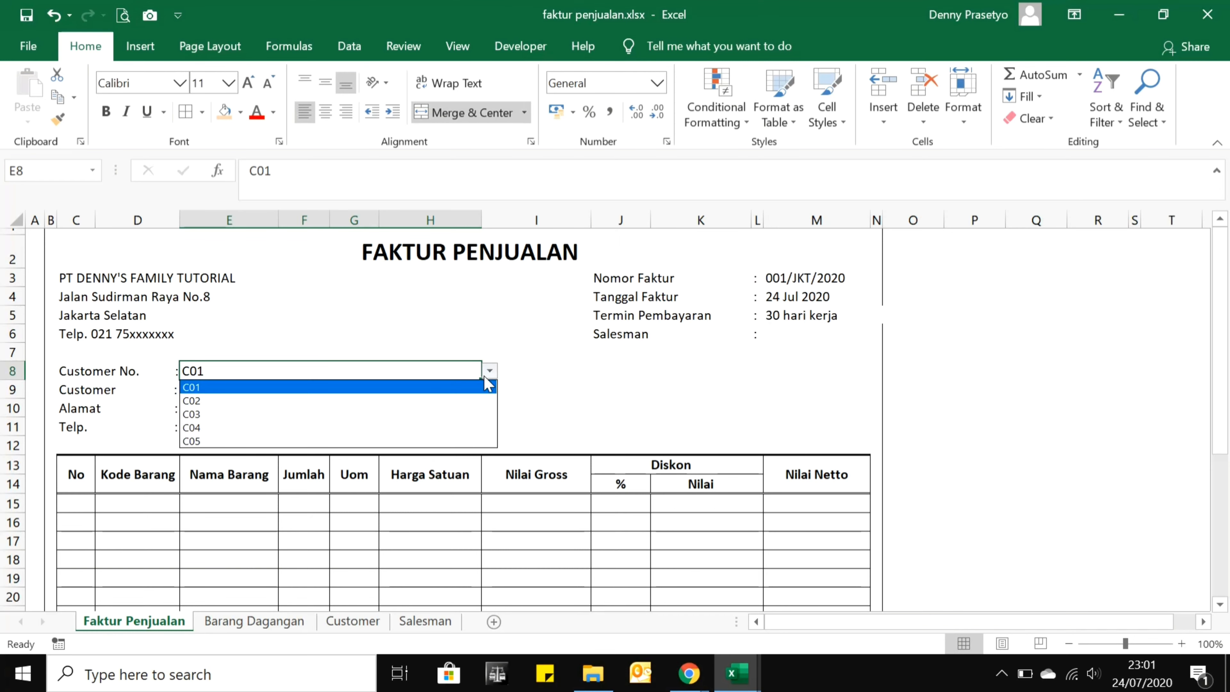
click(470, 401)
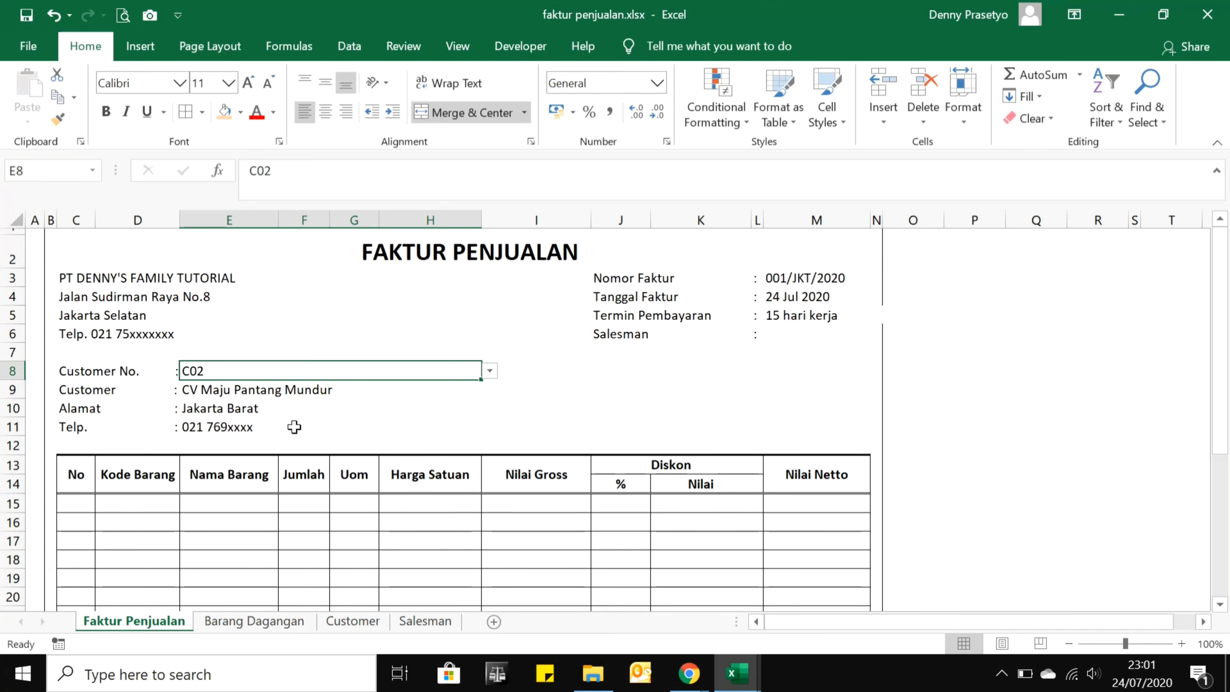
click(353, 622)
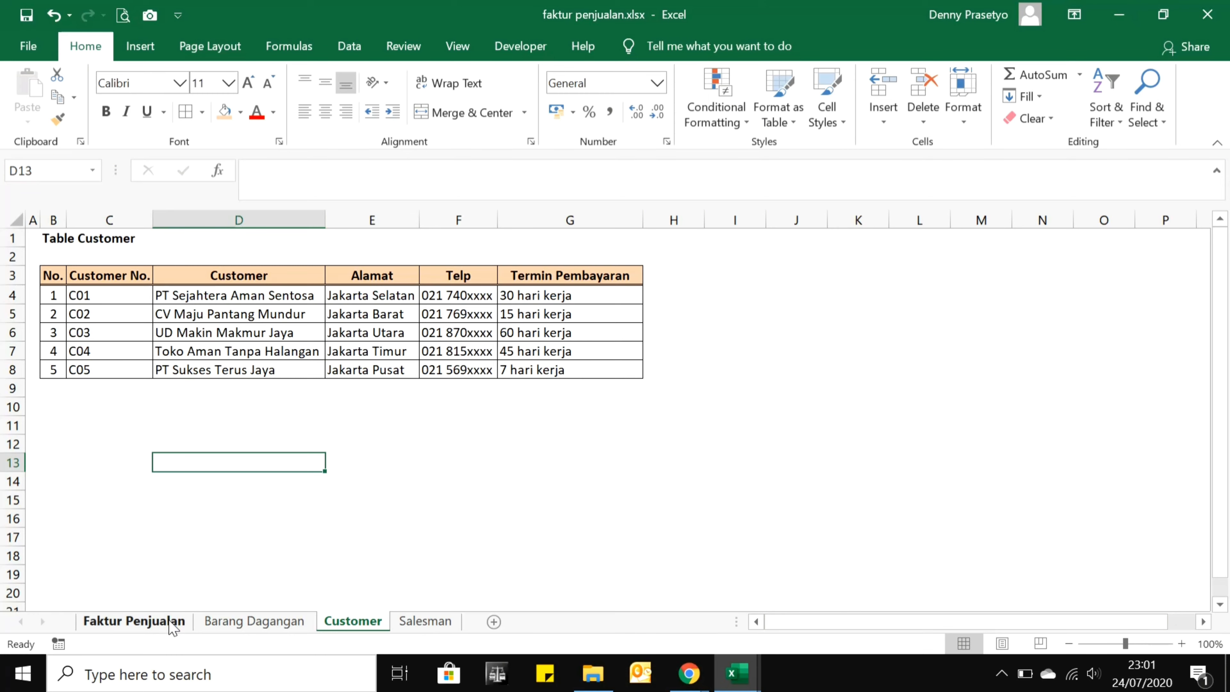
click(135, 622)
click(793, 321)
key(Down)
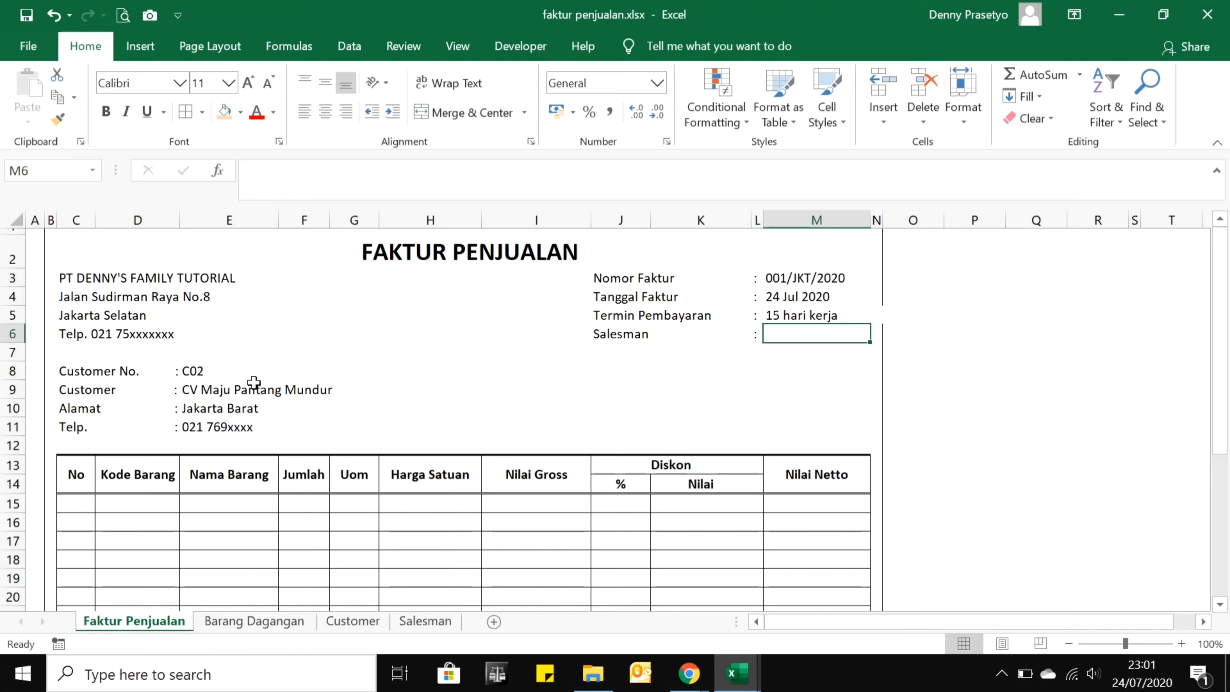
click(247, 373)
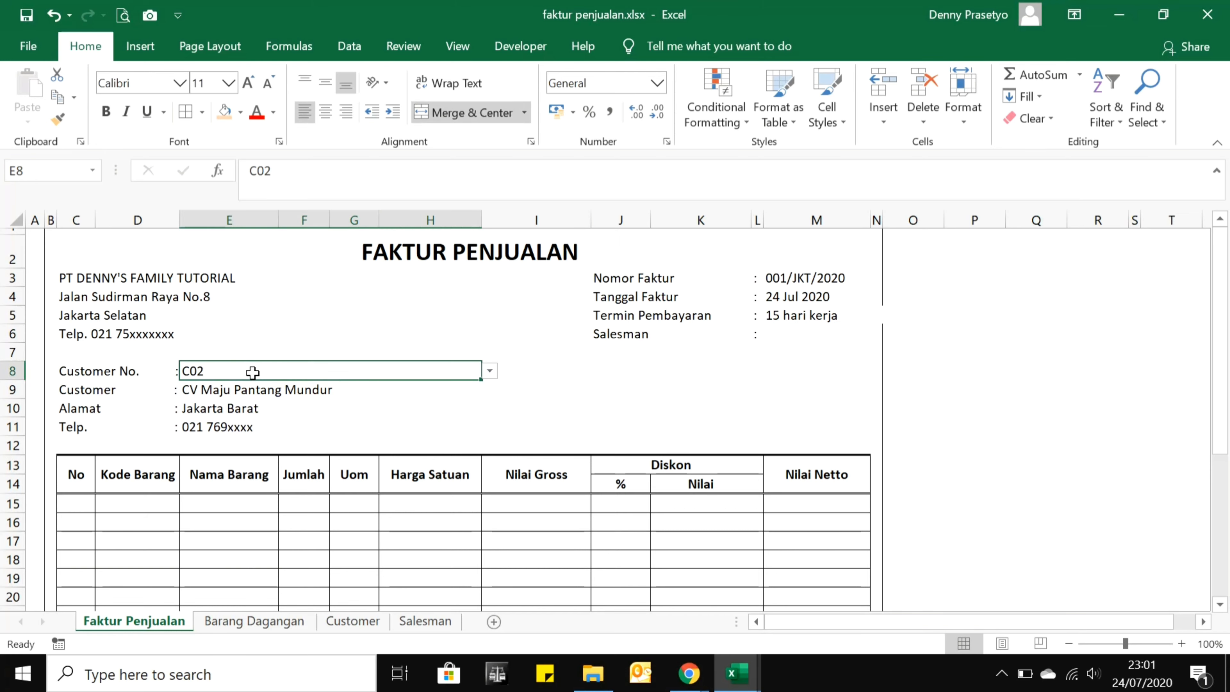
Add list data validation to the Salesman cell M6 with the source =Salesman!$C$4:$C$8.
click(777, 342)
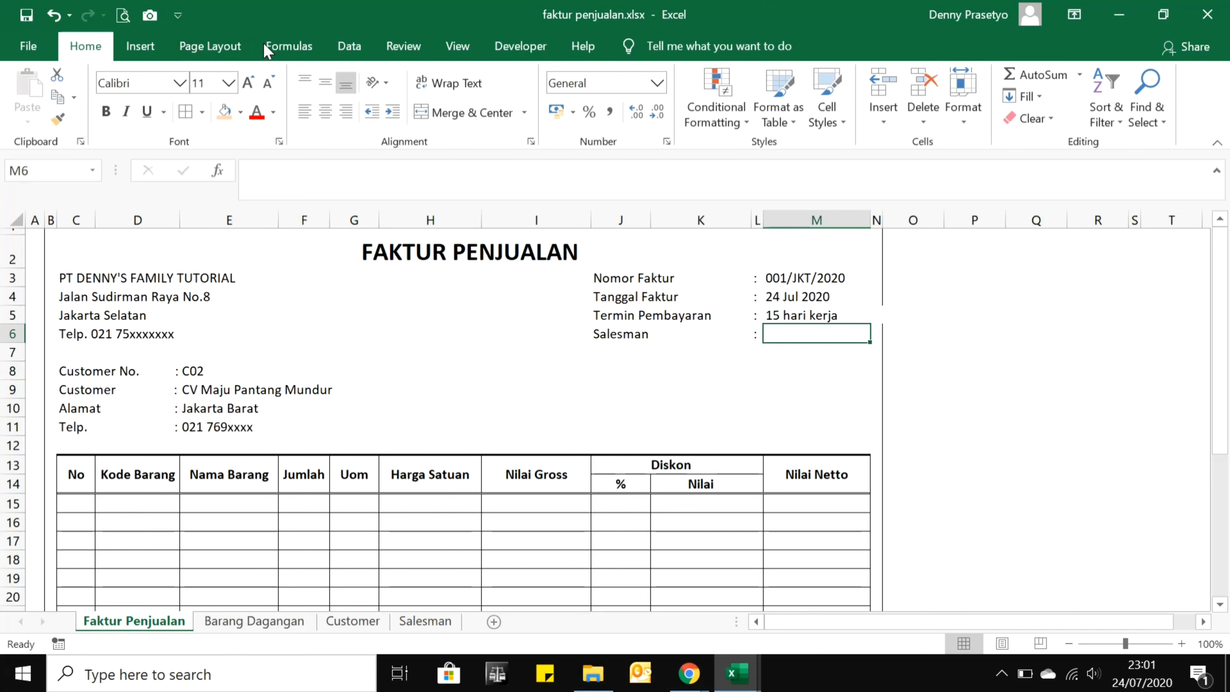
click(345, 47)
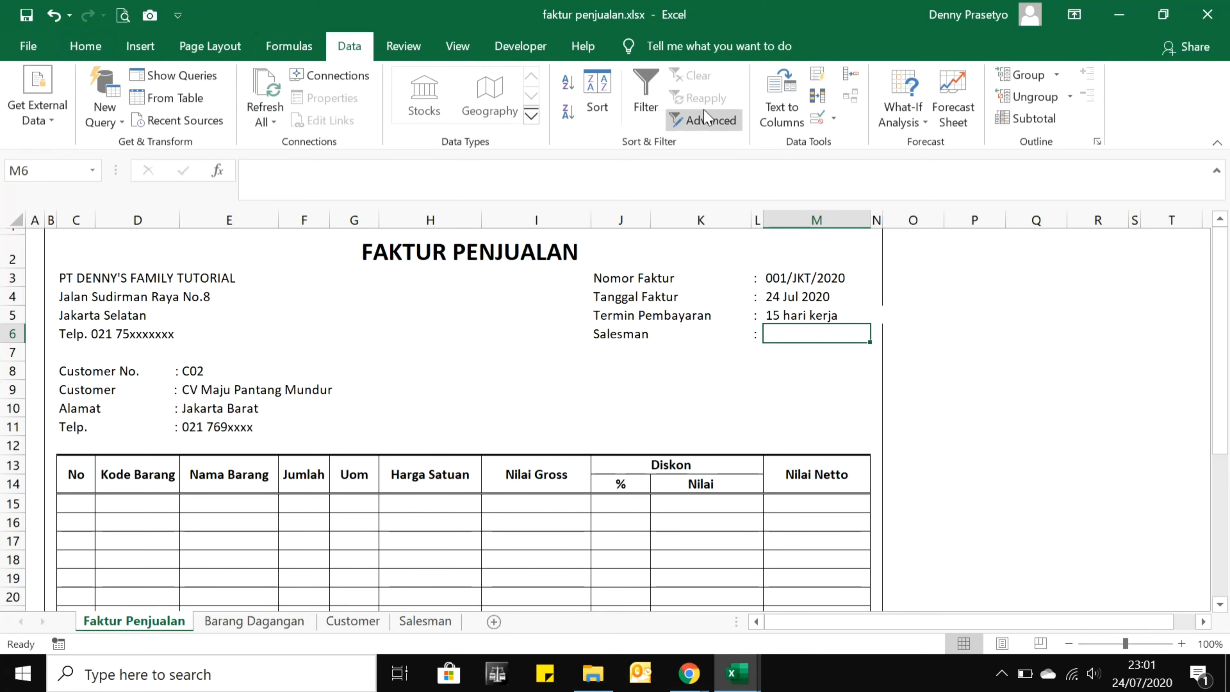
click(834, 120)
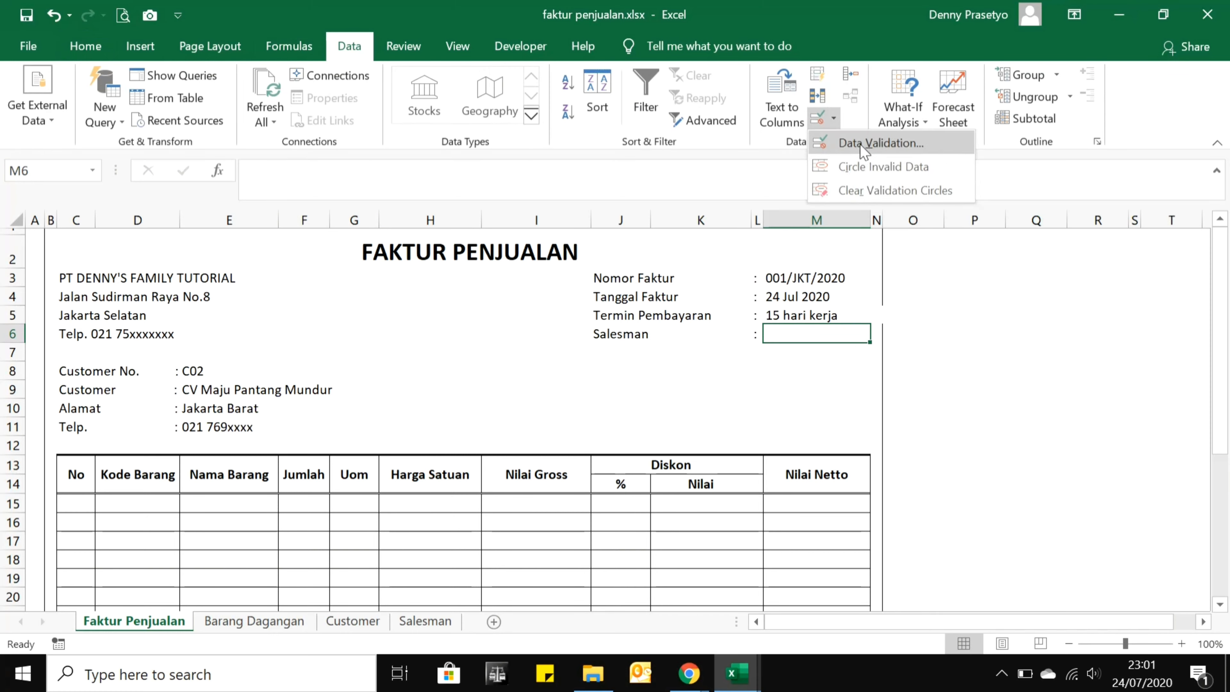
click(846, 143)
click(722, 251)
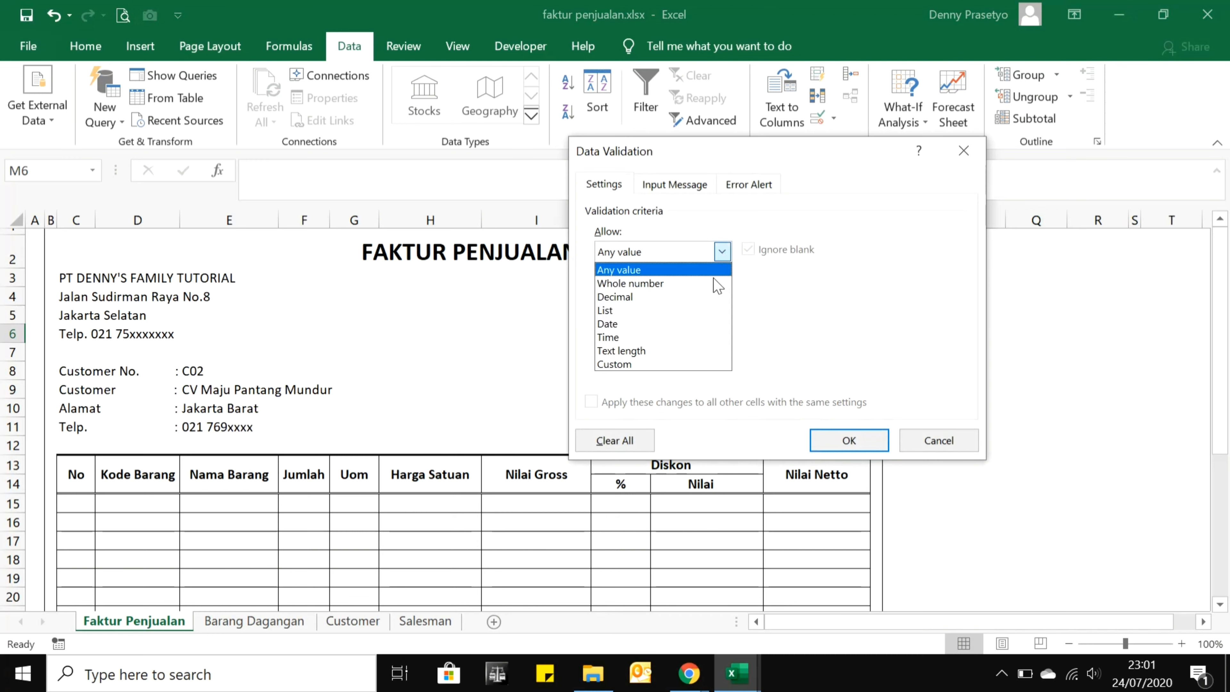
click(704, 312)
click(852, 334)
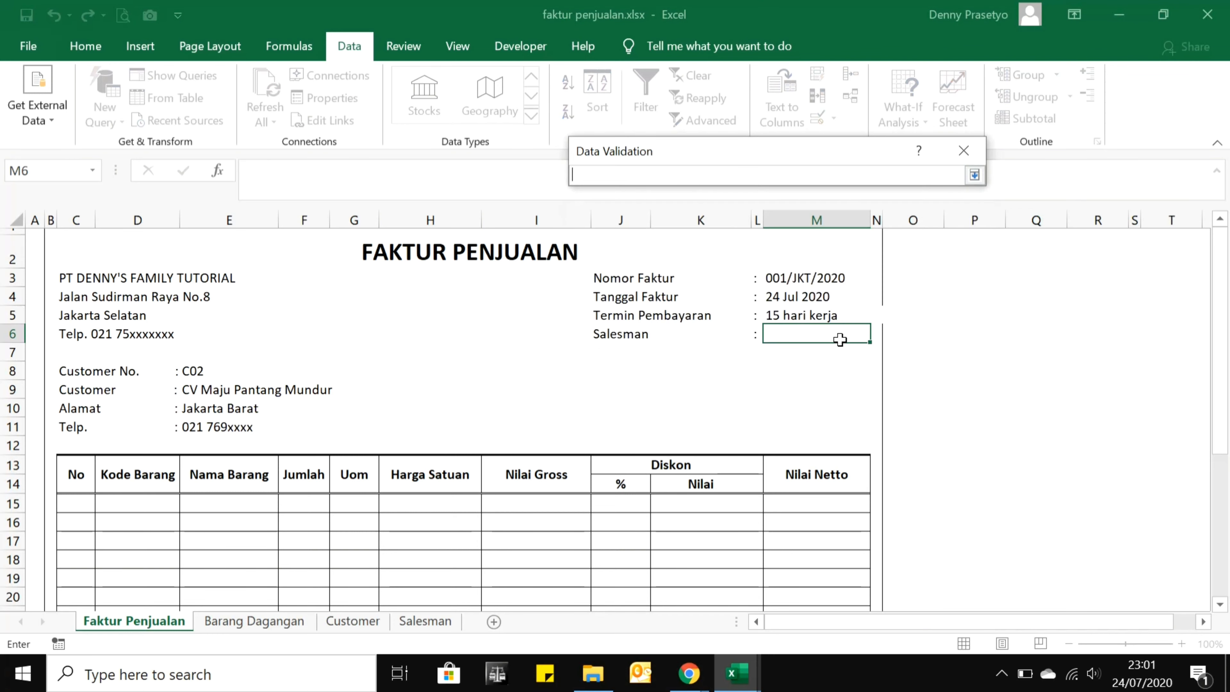
click(419, 626)
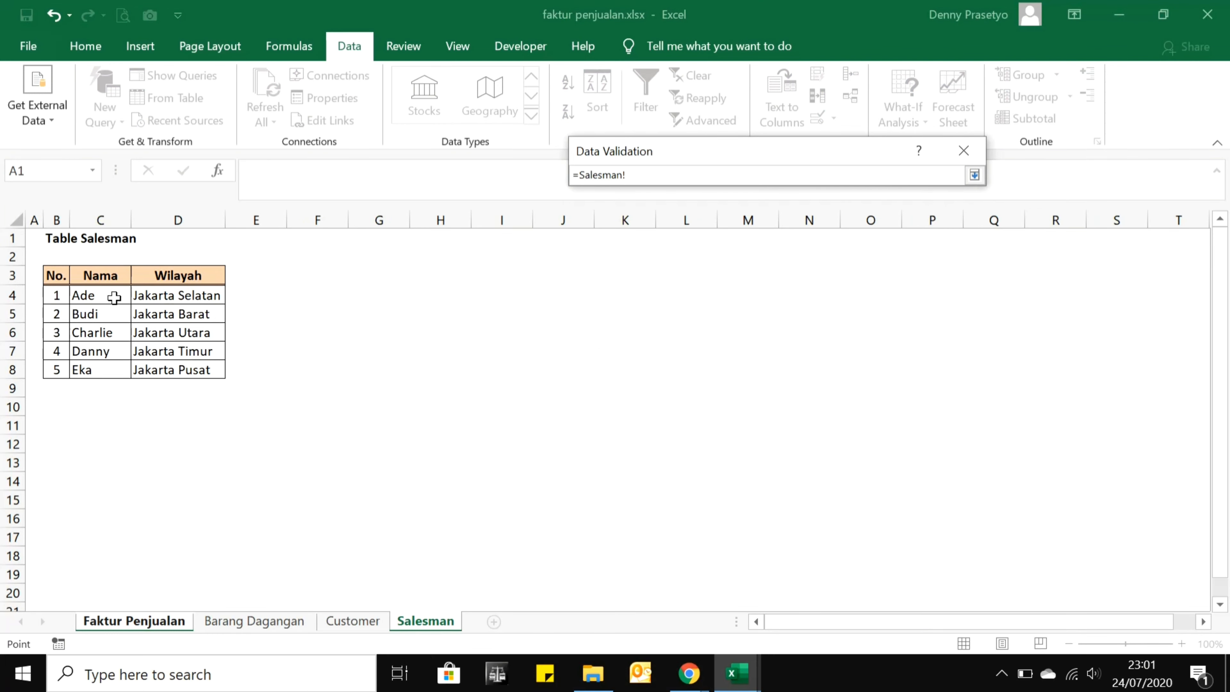
drag(113, 298, 119, 378)
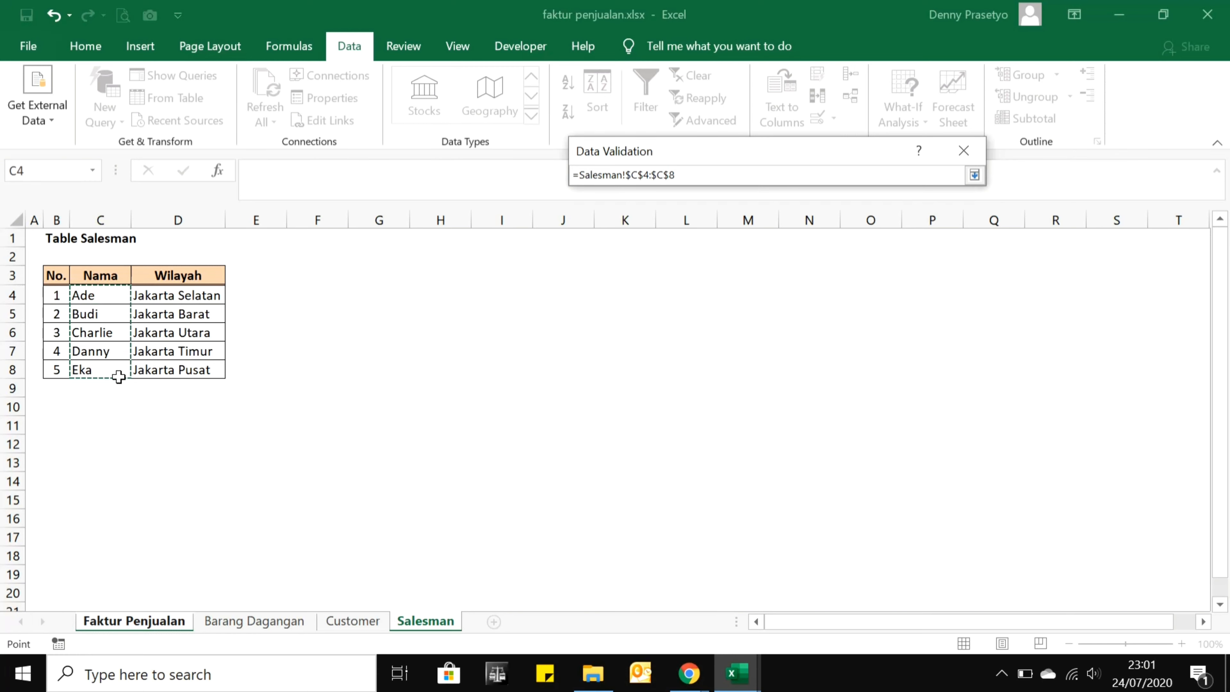
click(974, 175)
click(874, 445)
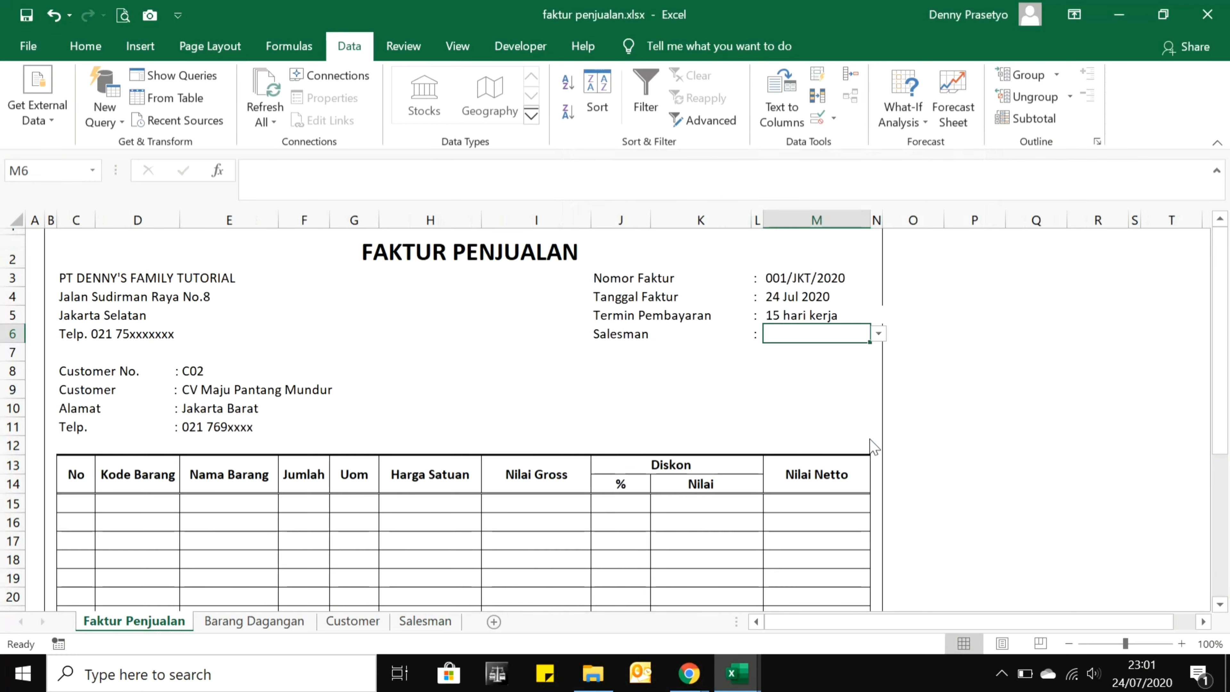
Try several names in the Salesman dropdown in M6, ending with the first salesman listed.
click(879, 334)
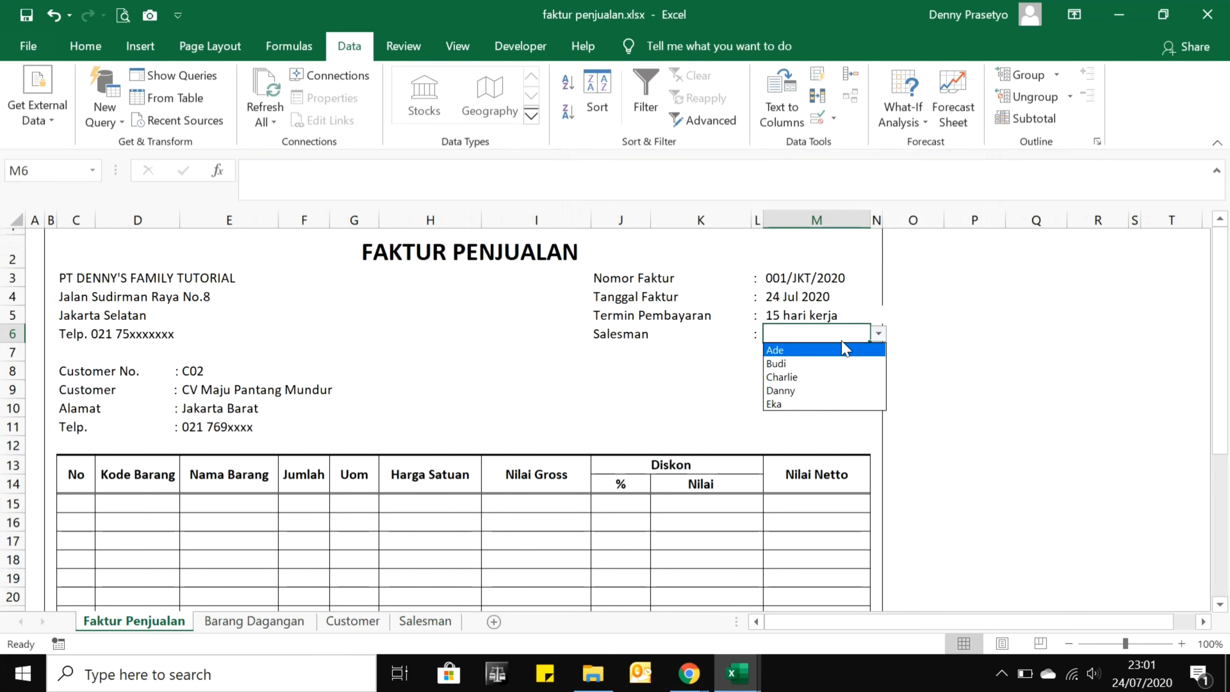
click(840, 352)
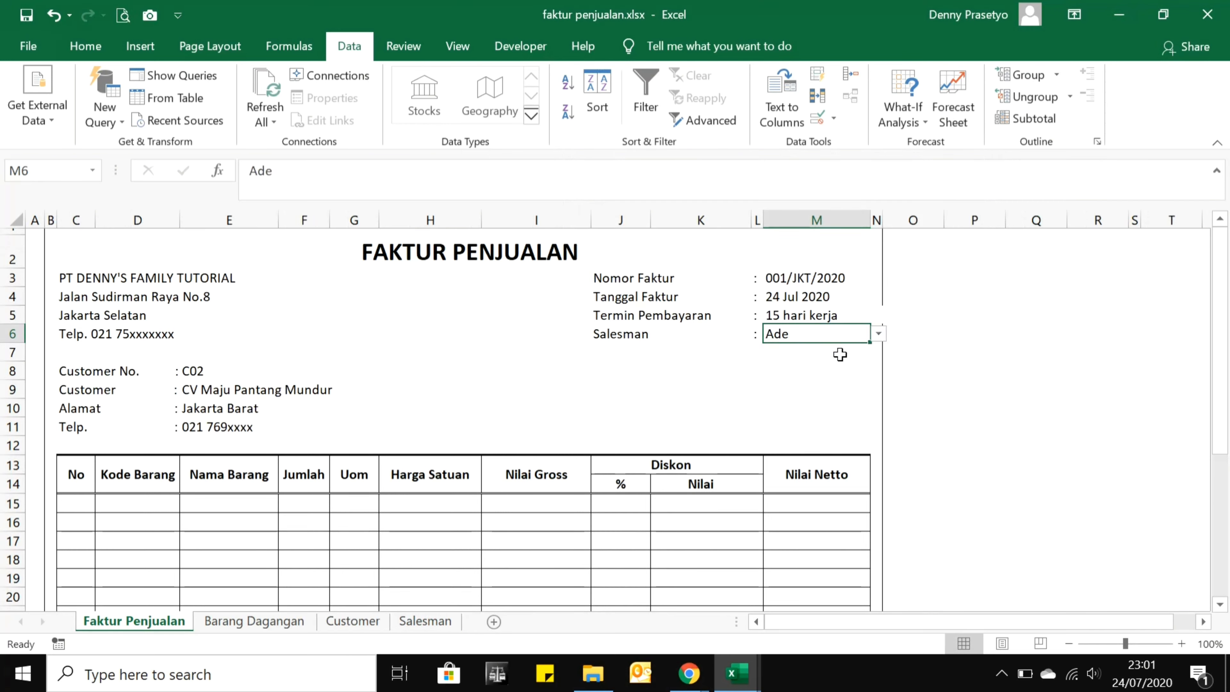
click(878, 334)
click(857, 364)
click(878, 333)
click(860, 376)
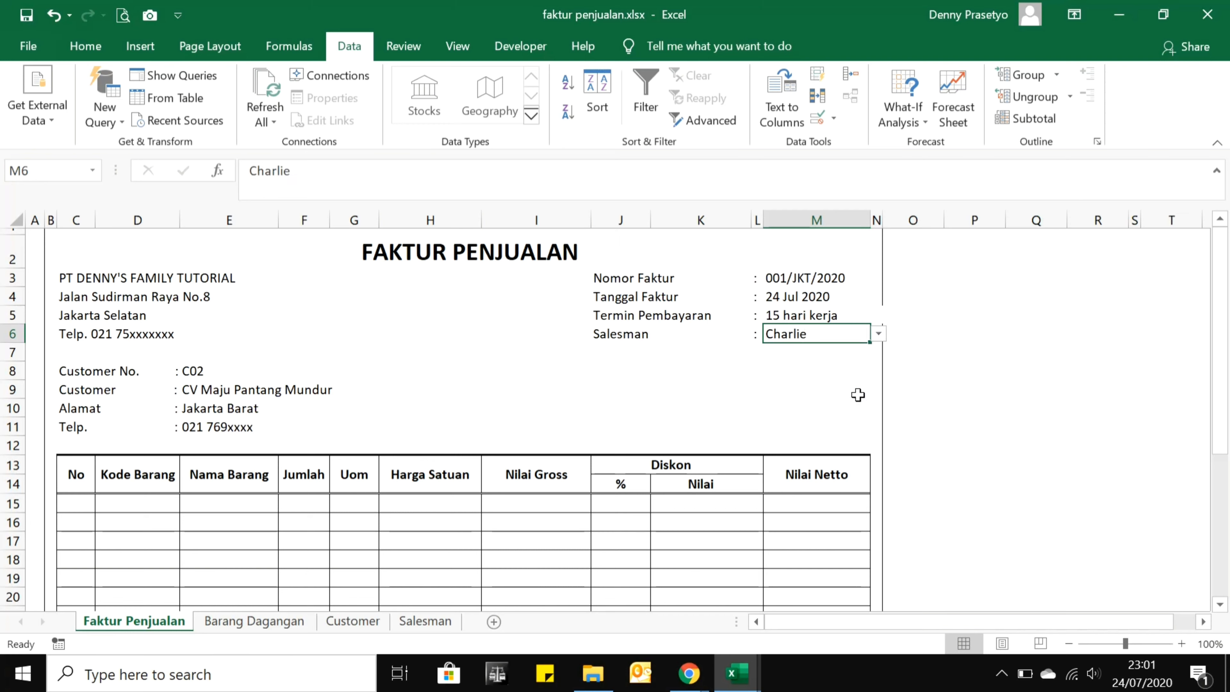
click(879, 334)
click(847, 353)
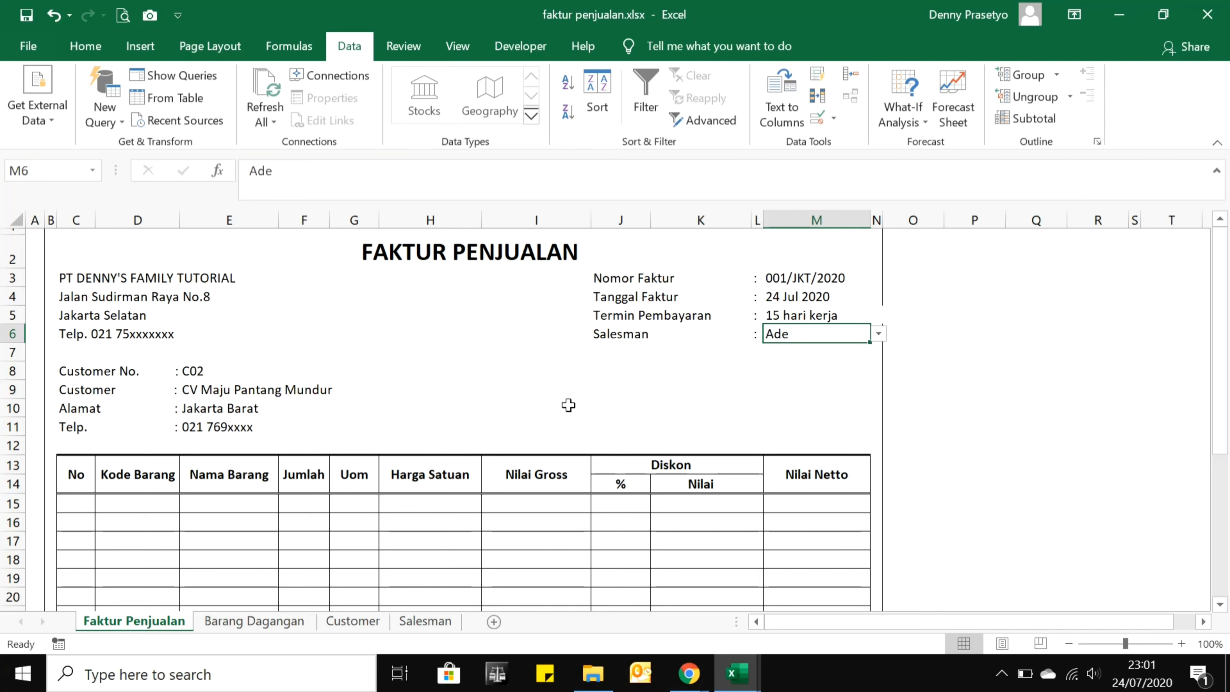
Enter 1 in the No column of the first item row, cell C15.
click(487, 408)
scroll(583, 498, down, 1)
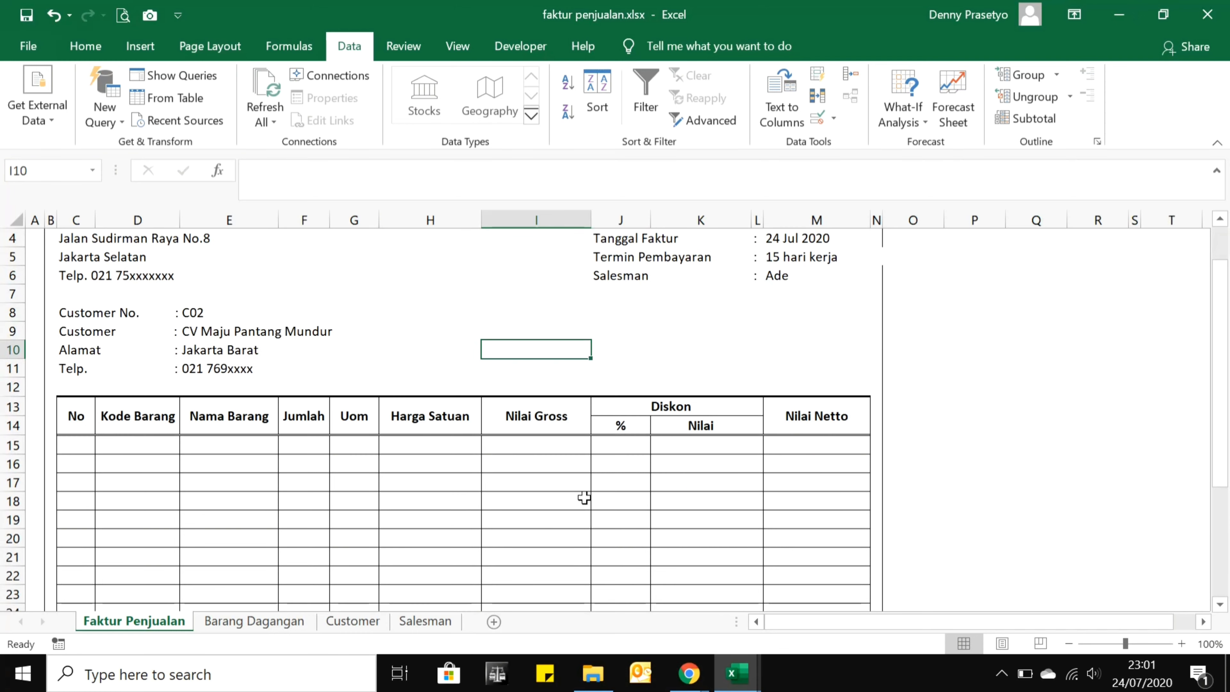
scroll(584, 498, up, 1)
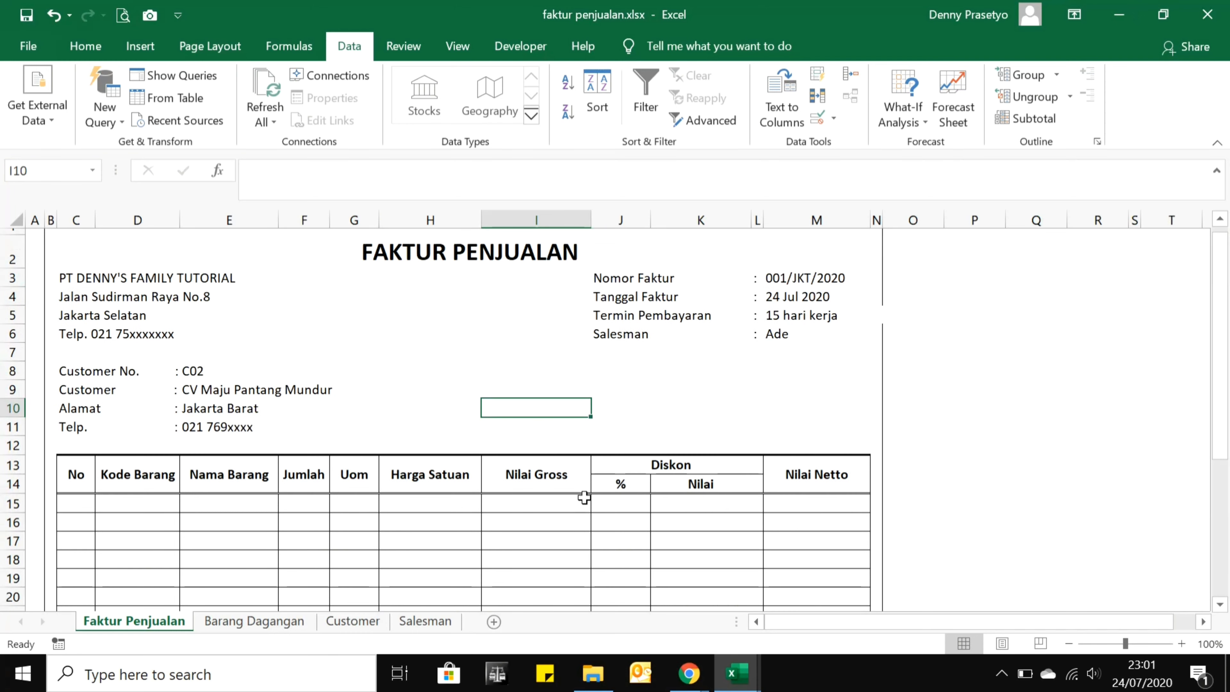
click(78, 504)
scroll(179, 530, down, 3)
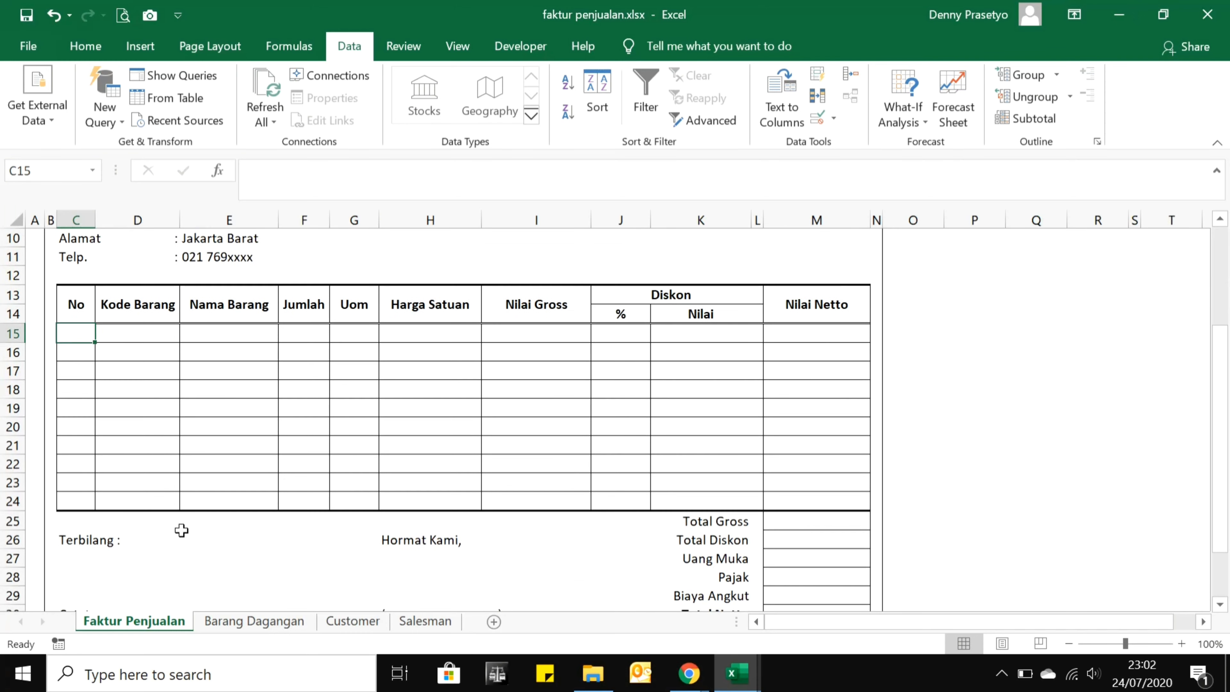
scroll(181, 530, up, 2)
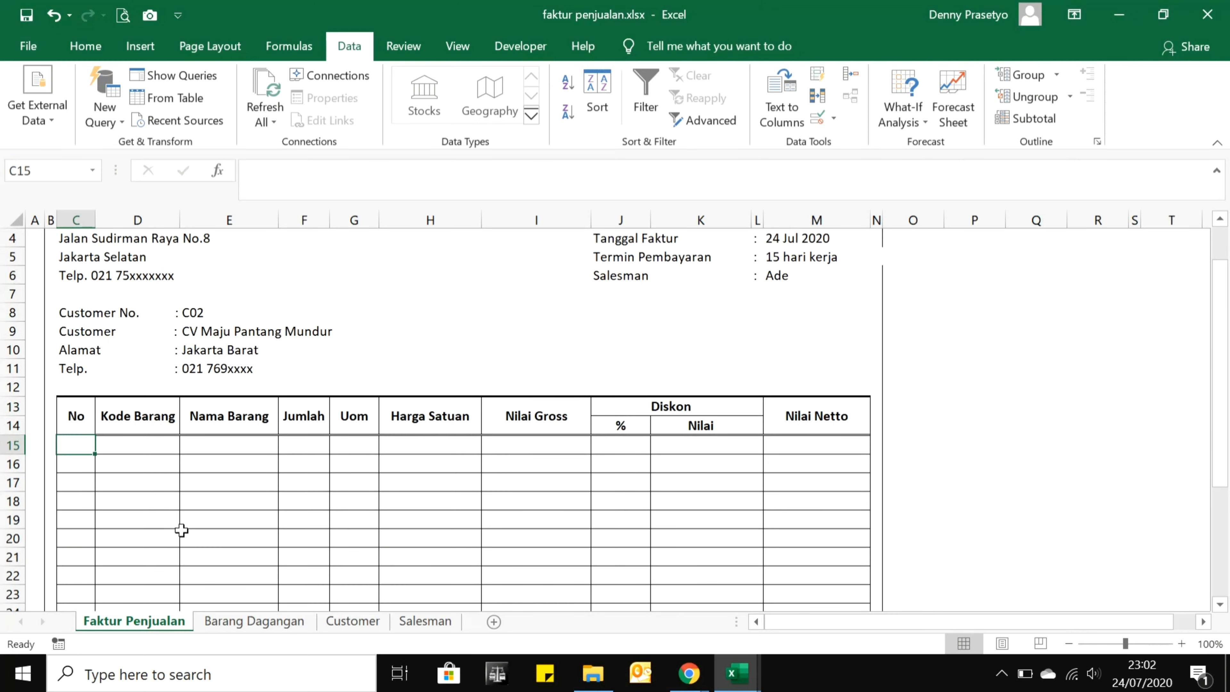
scroll(181, 530, down, 1)
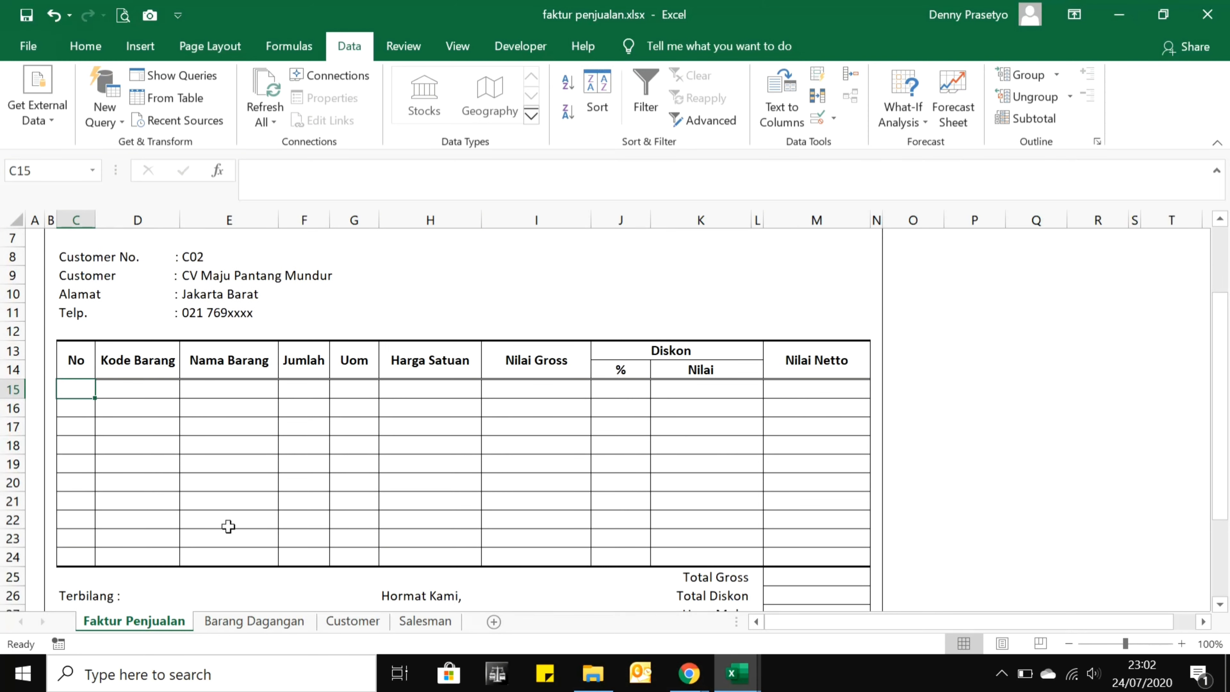
text(1)
key(Tab)
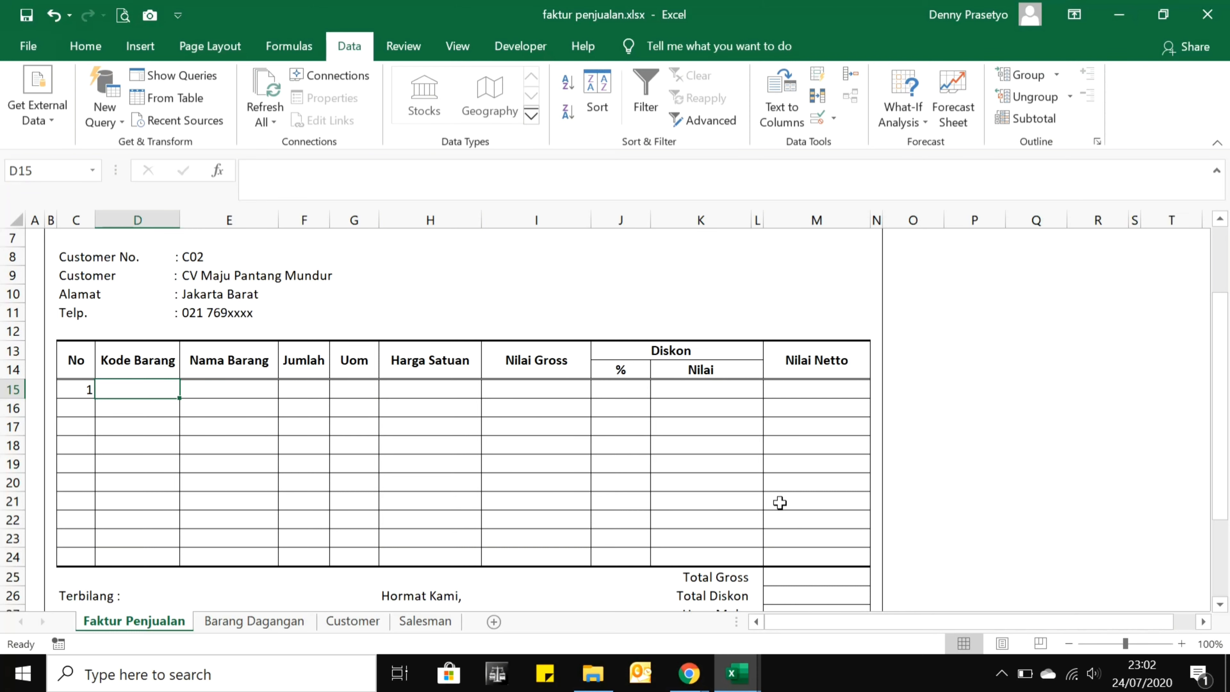
Add list data validation to the Kode Barang cell D15 with the source ='Barang Dagangan'!$B$4:$B$13.
click(299, 625)
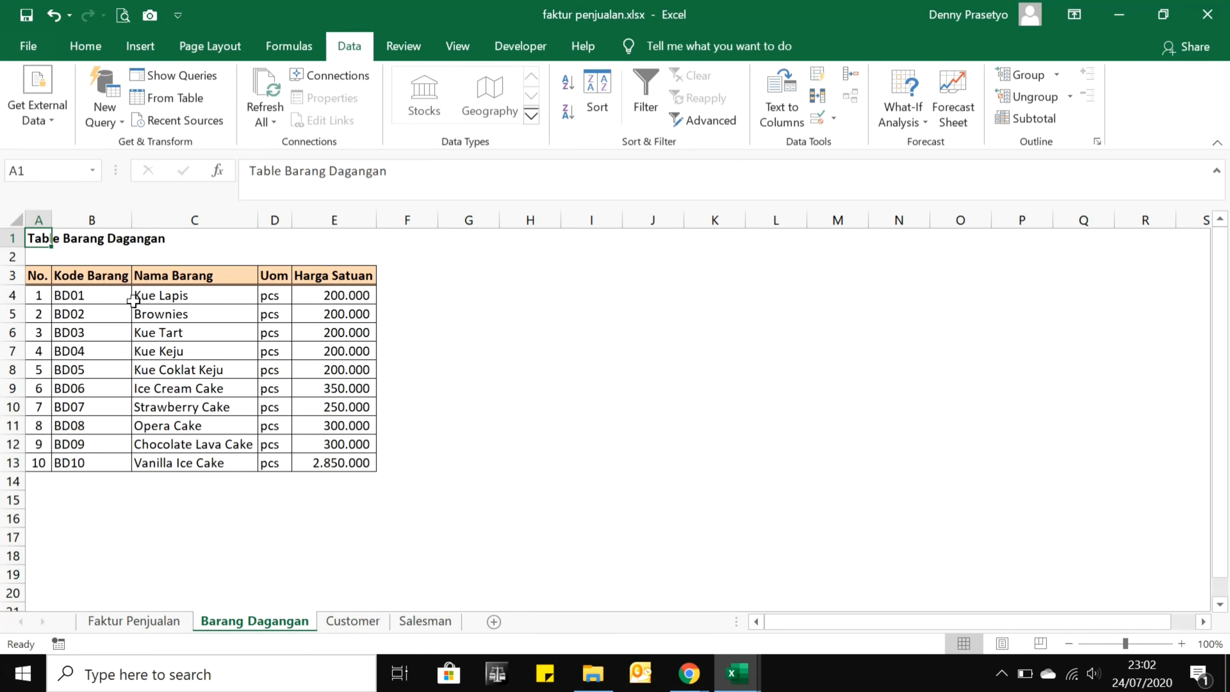
drag(112, 295, 118, 462)
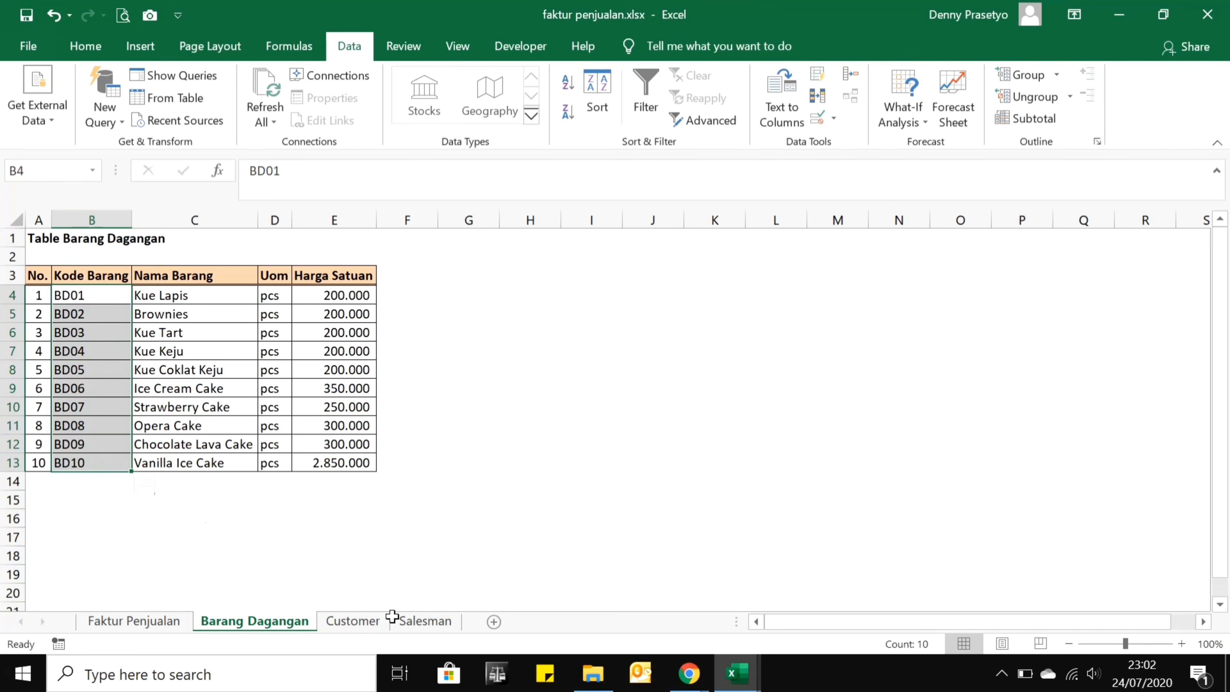
click(168, 624)
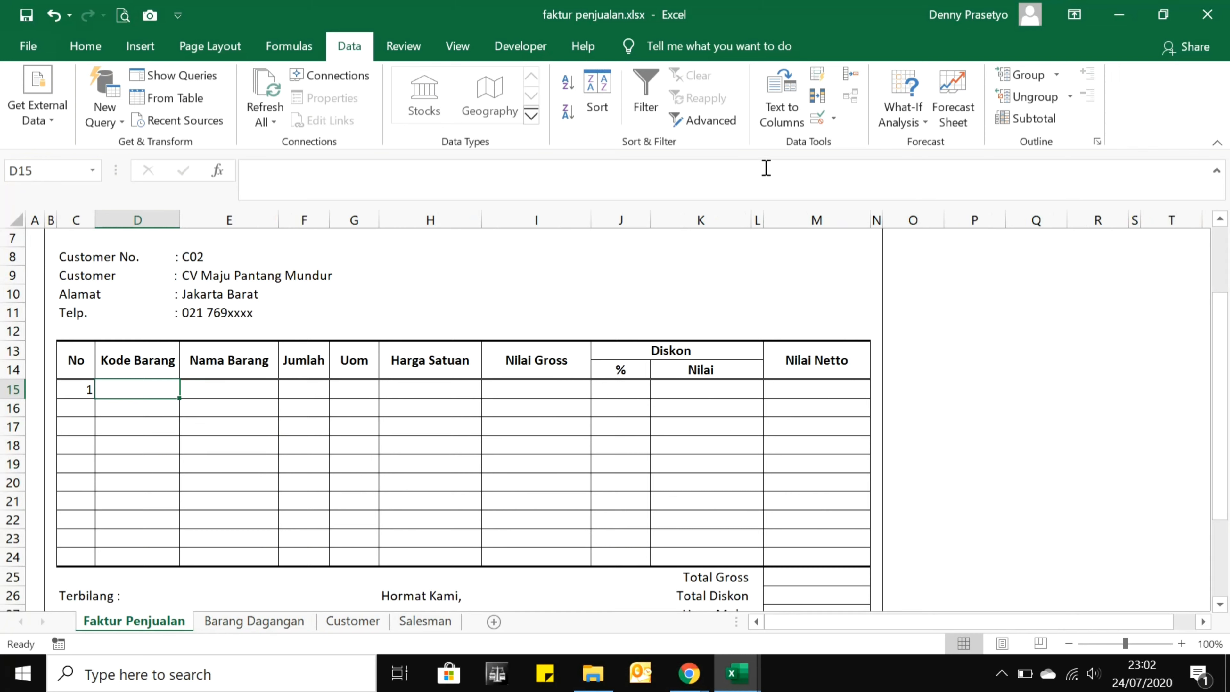
click(833, 118)
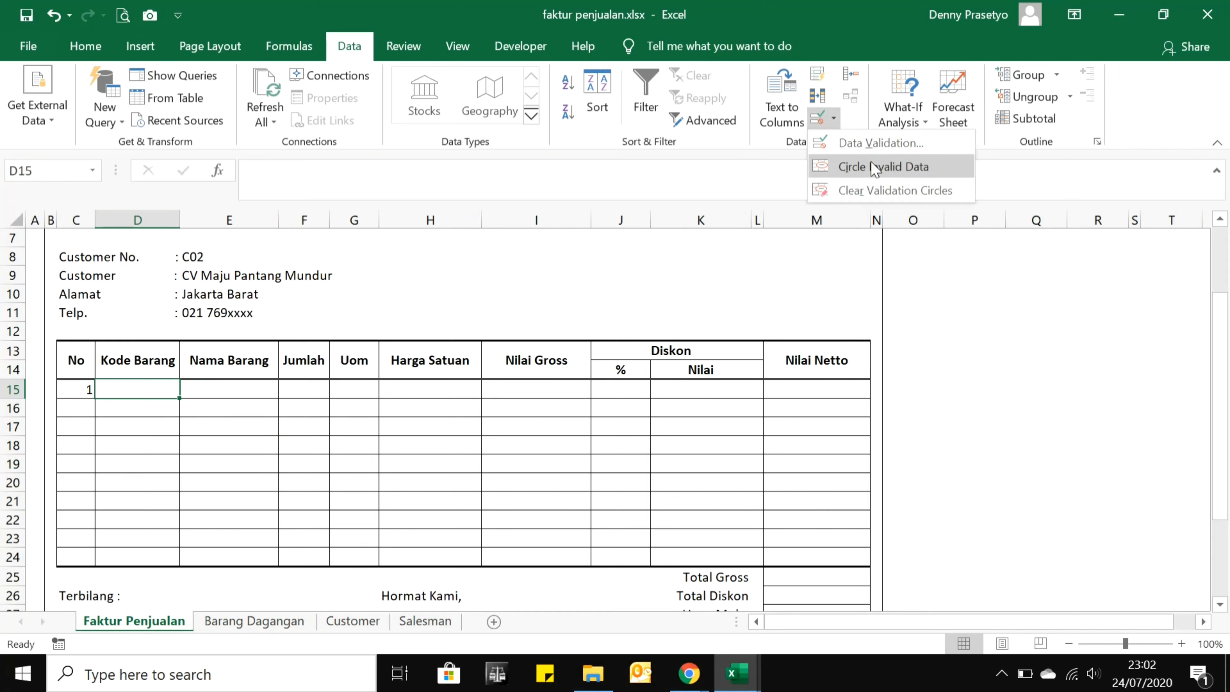
click(879, 151)
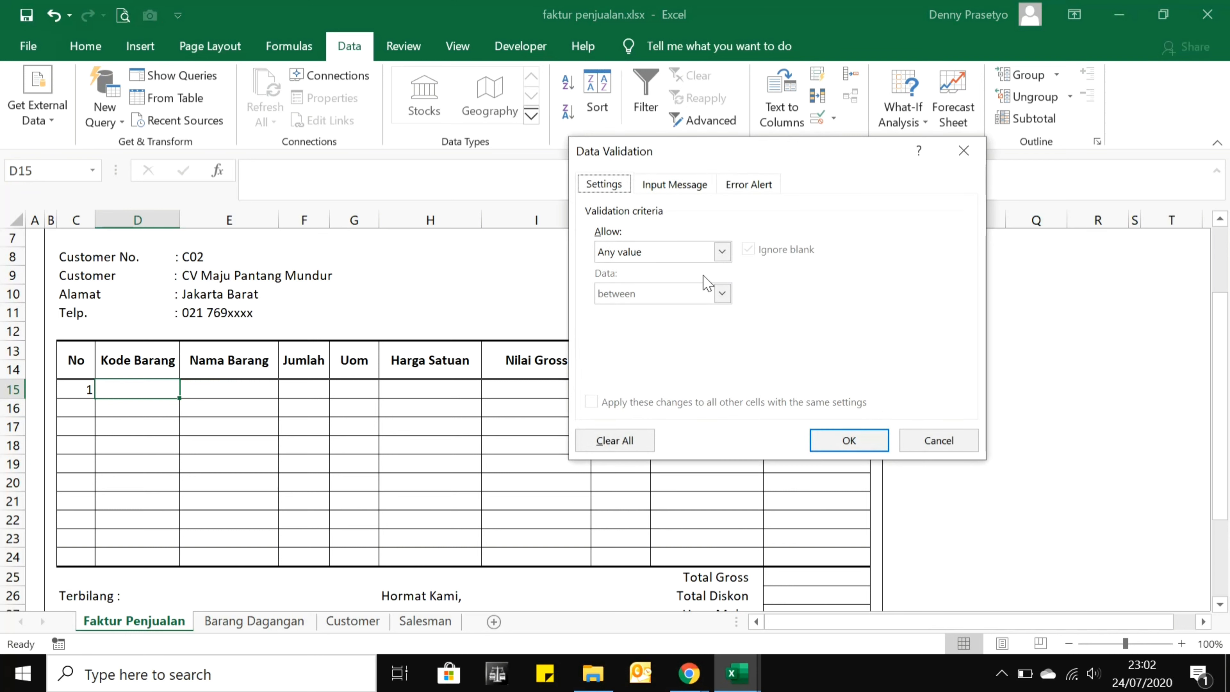
click(722, 251)
click(700, 313)
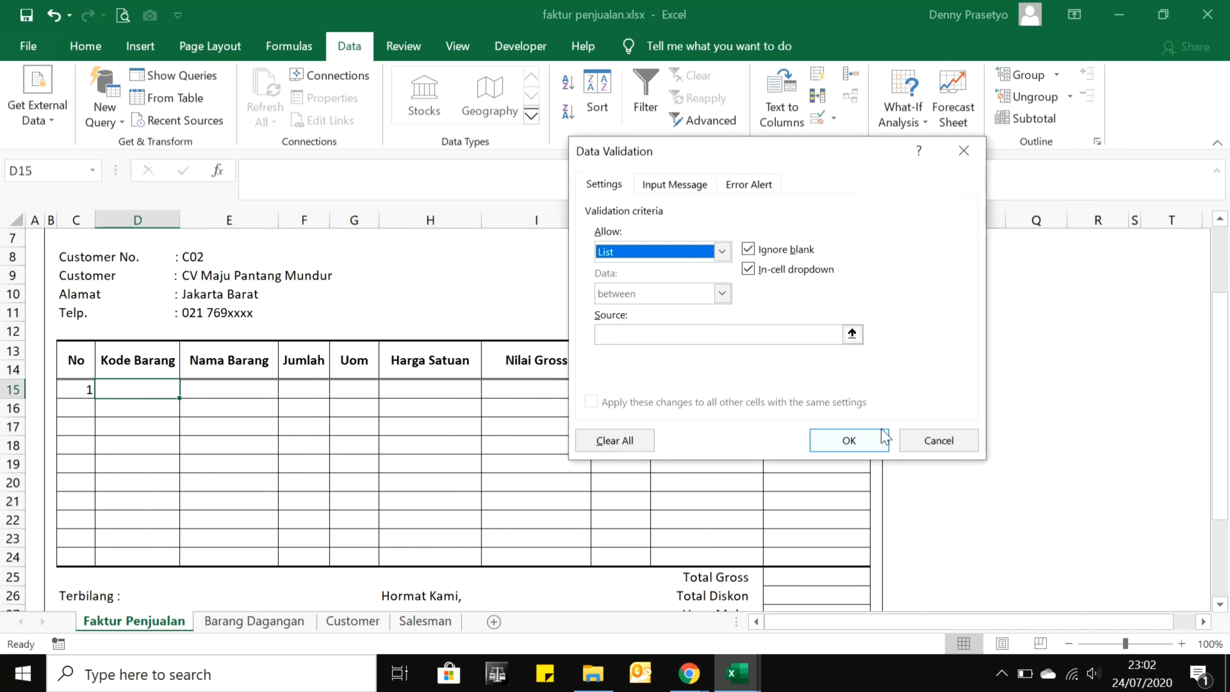
click(852, 333)
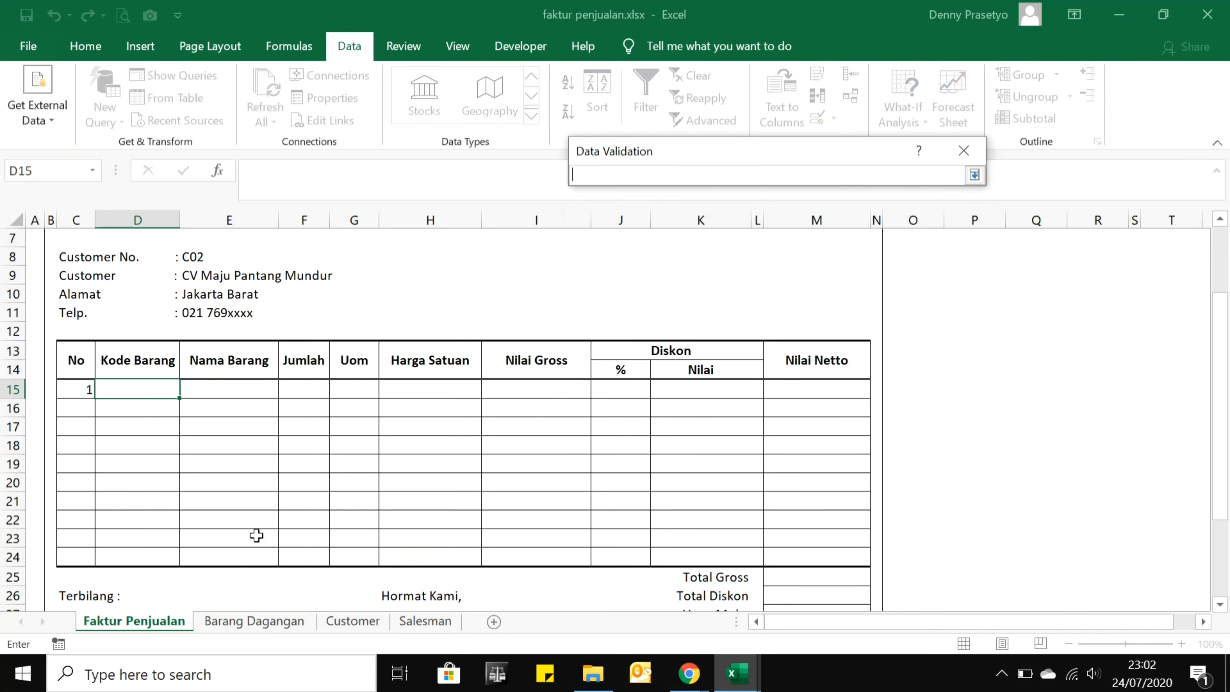
click(264, 621)
drag(73, 295, 126, 460)
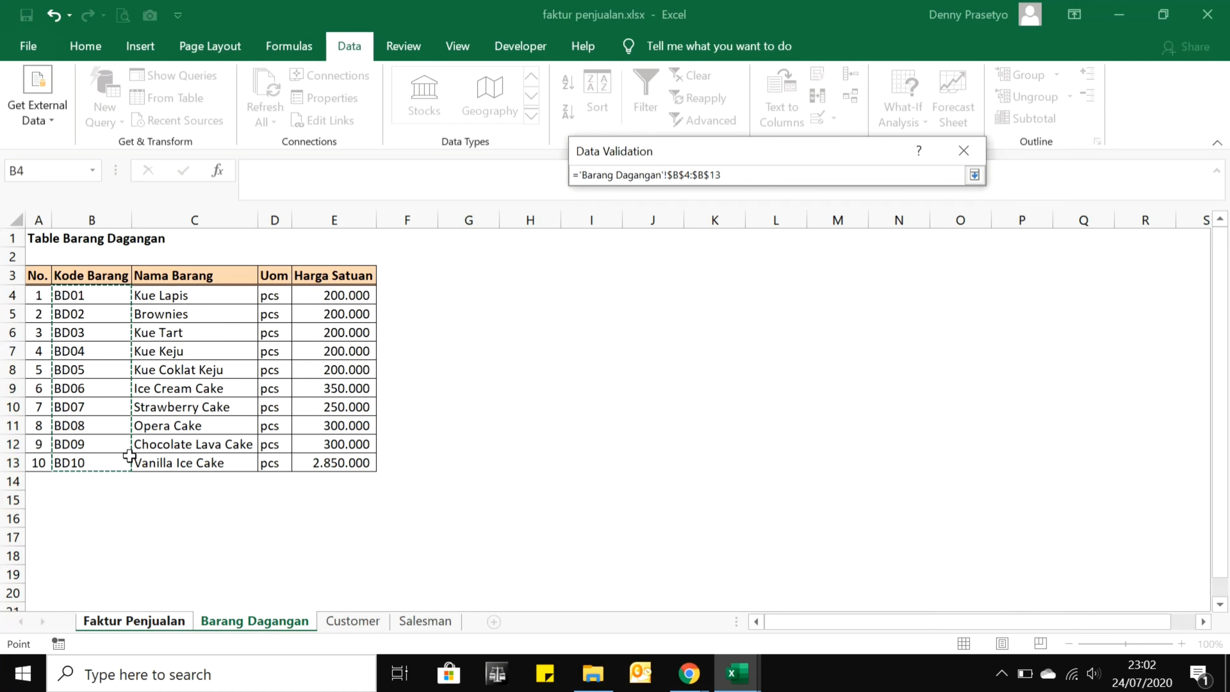
click(975, 175)
click(874, 439)
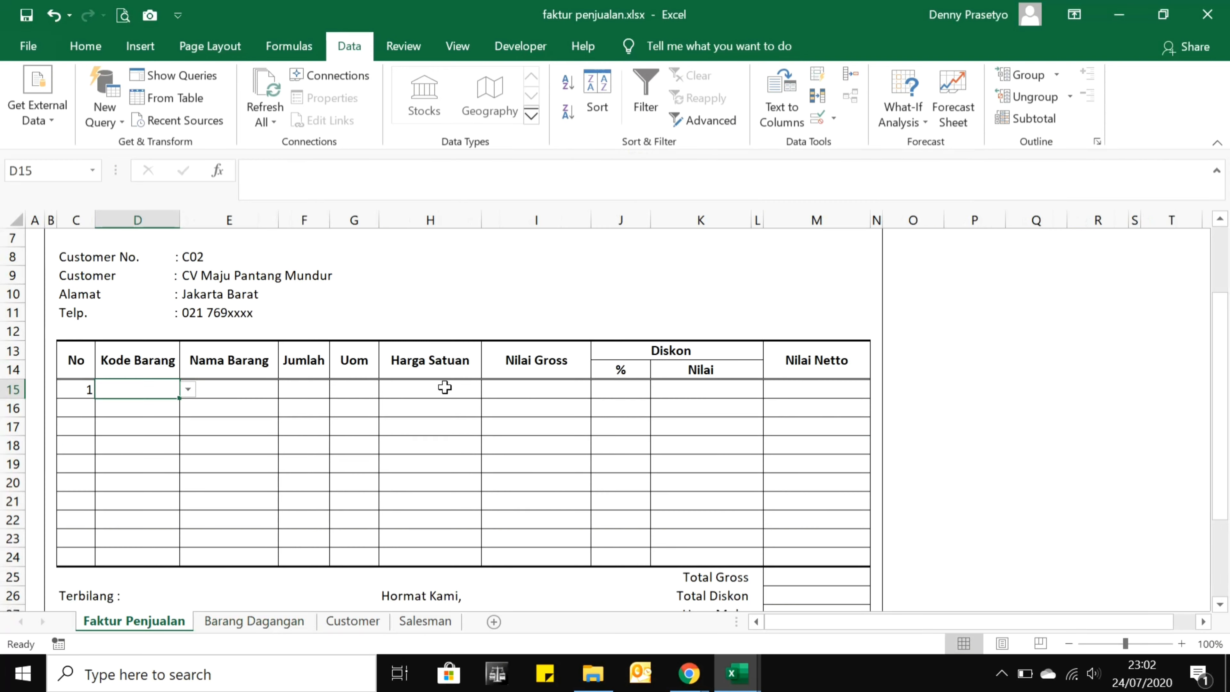
Test the Kode Barang dropdown in D15 with BD09, and finally choose BD01.
click(189, 390)
scroll(184, 448, down, 1)
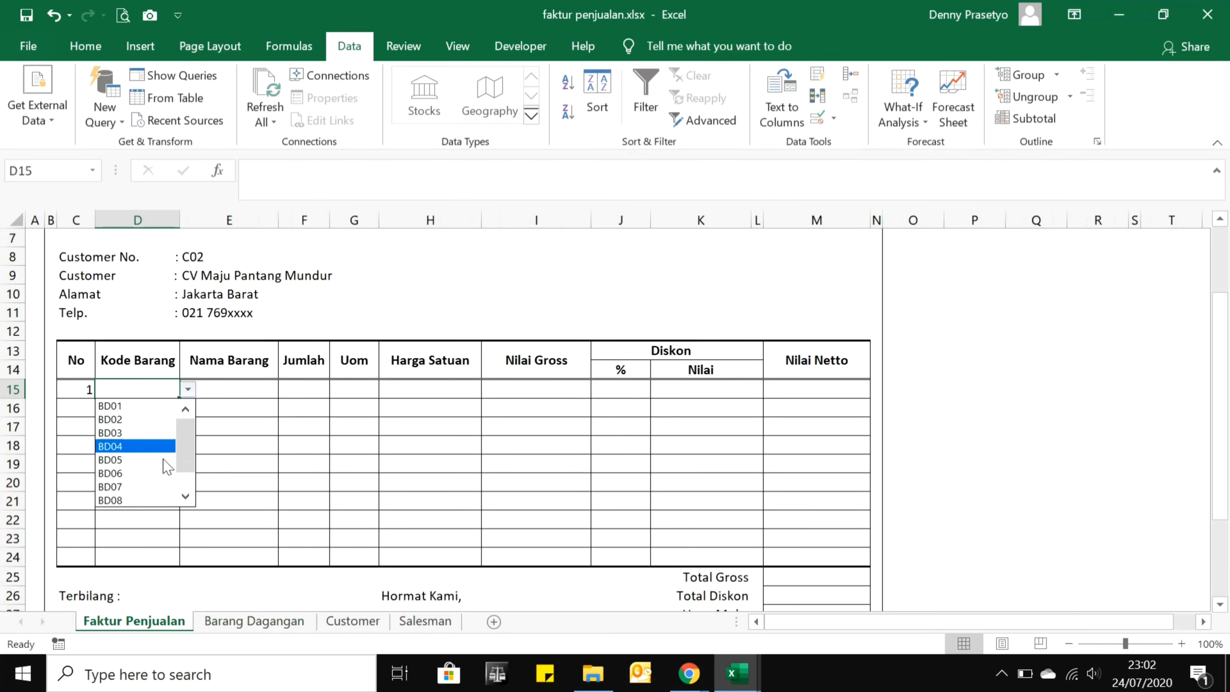
click(136, 487)
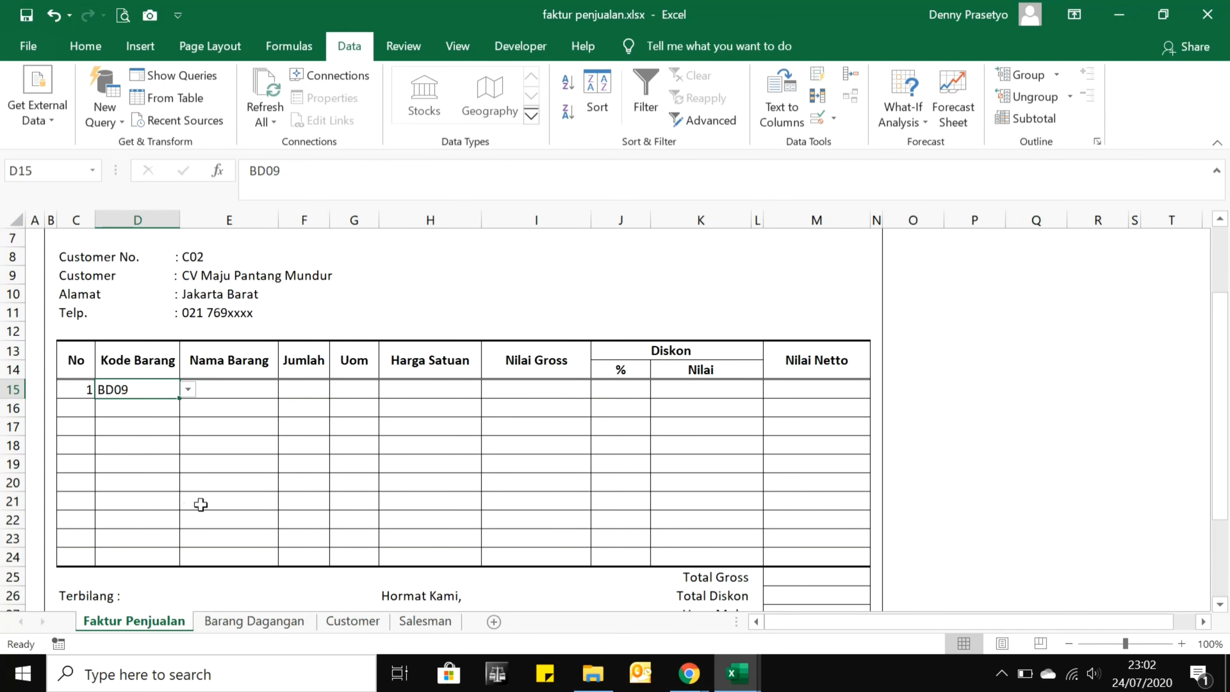
click(192, 389)
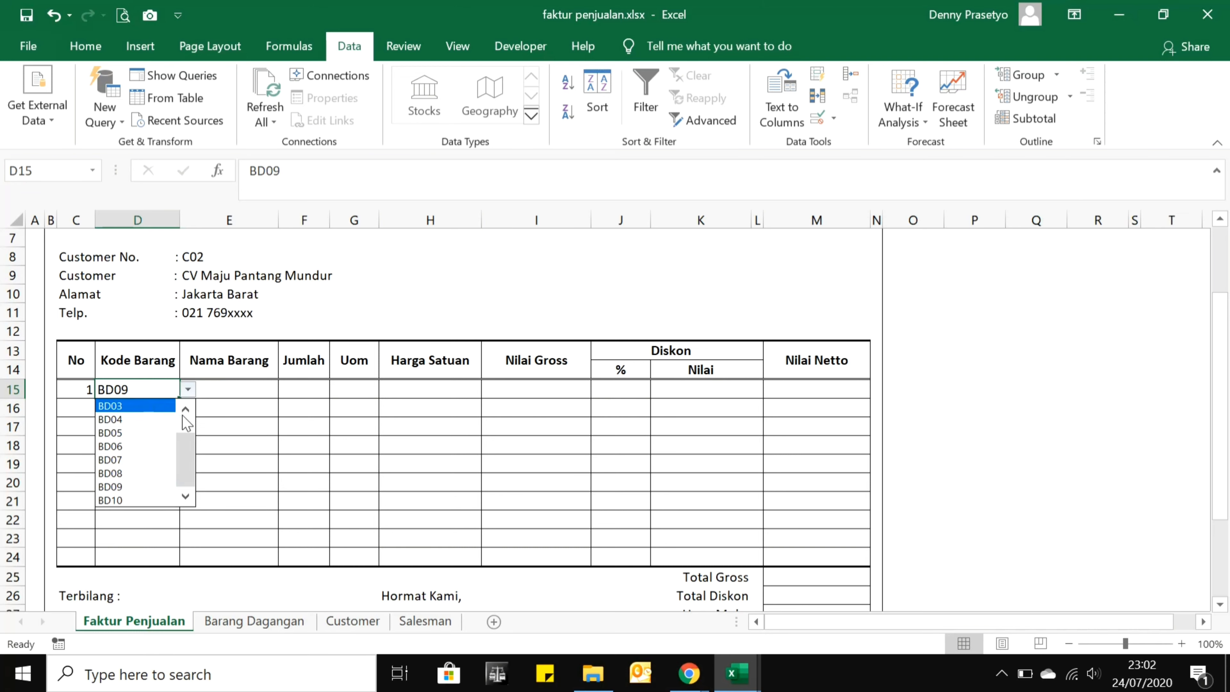
click(166, 406)
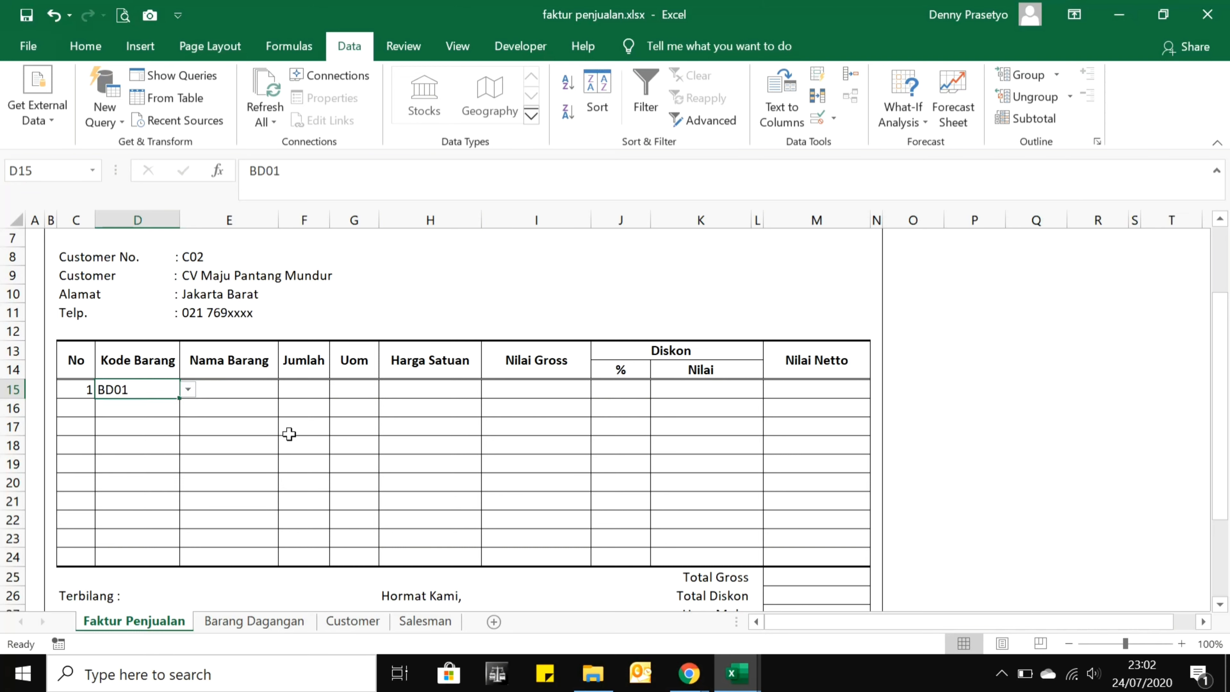
Select the Nama Barang cell E15 and examine the Kode Barang, Uom and Harga Satuan columns on the Barang Dagangan sheet.
click(236, 390)
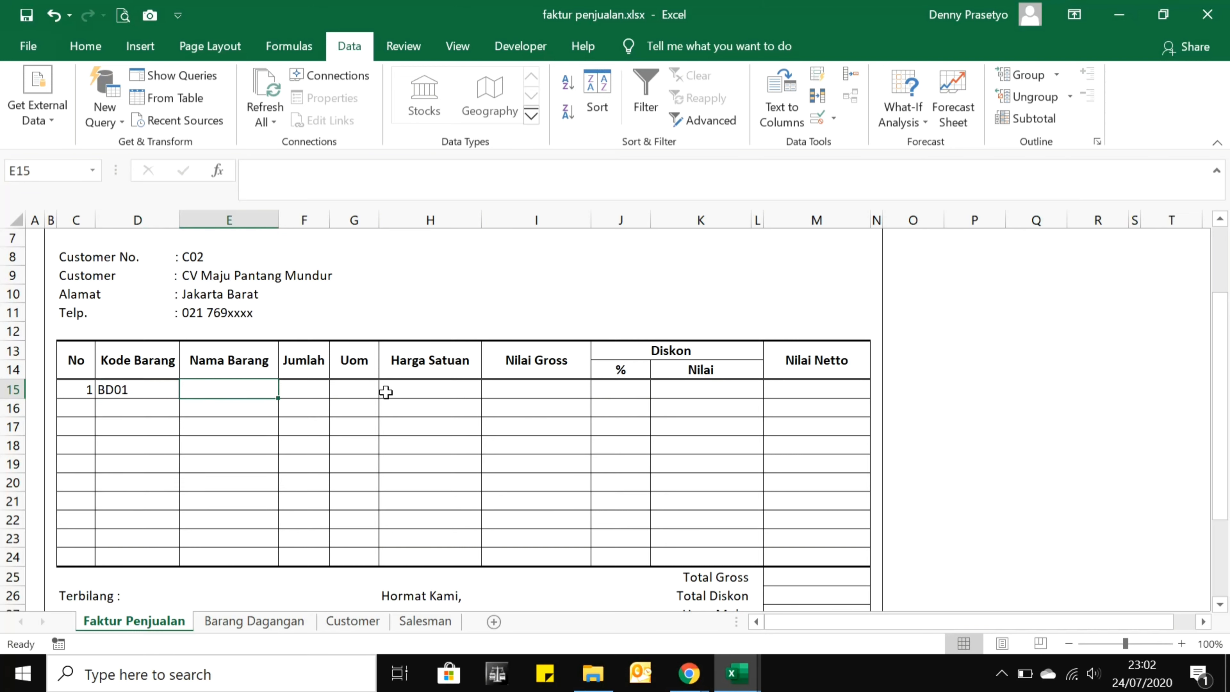
scroll(371, 388, up, 2)
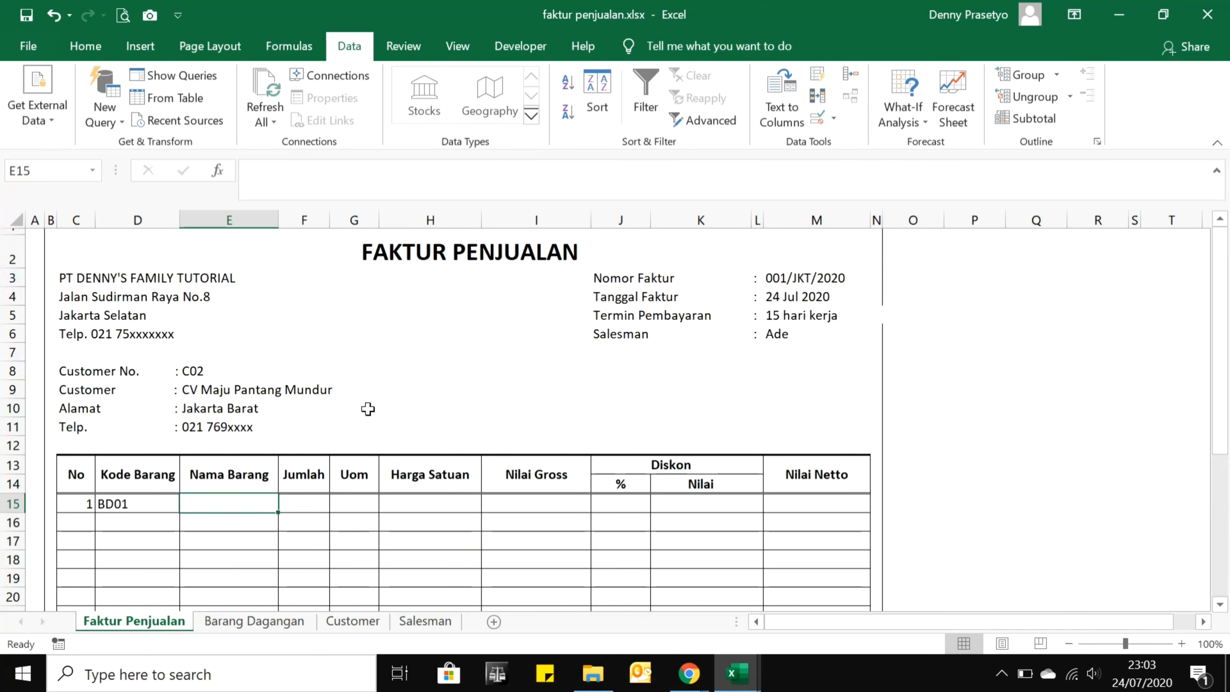
scroll(366, 408, down, 1)
scroll(367, 408, down, 1)
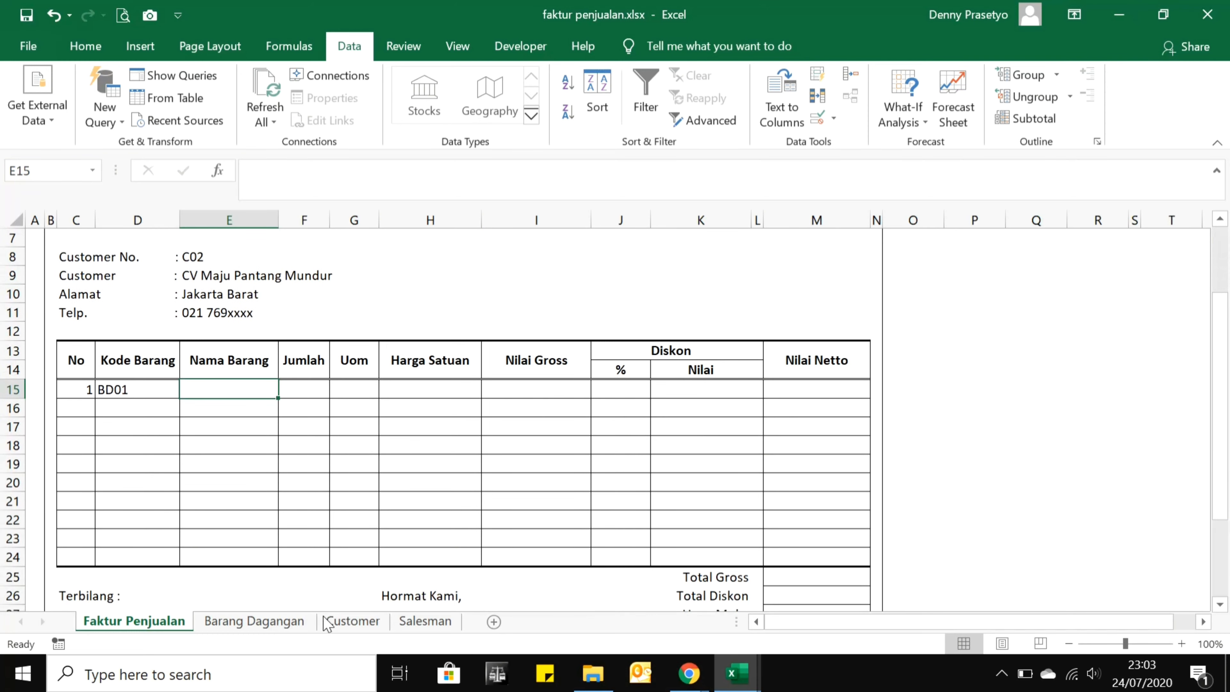
click(275, 626)
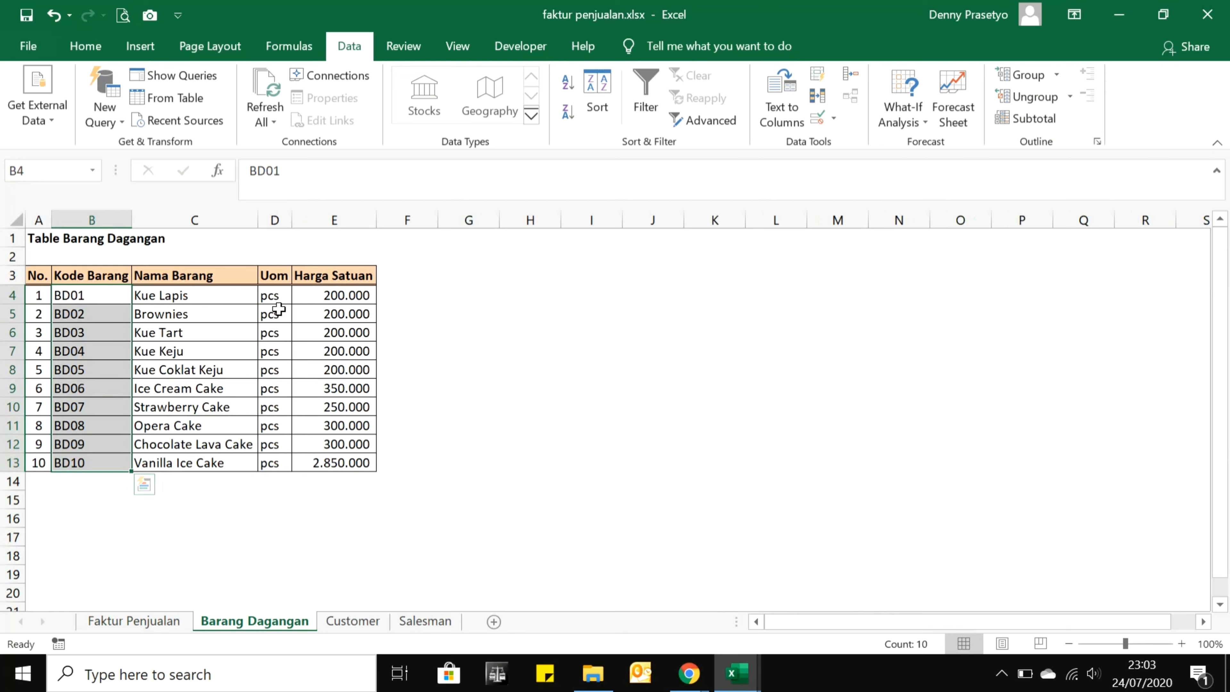
click(277, 298)
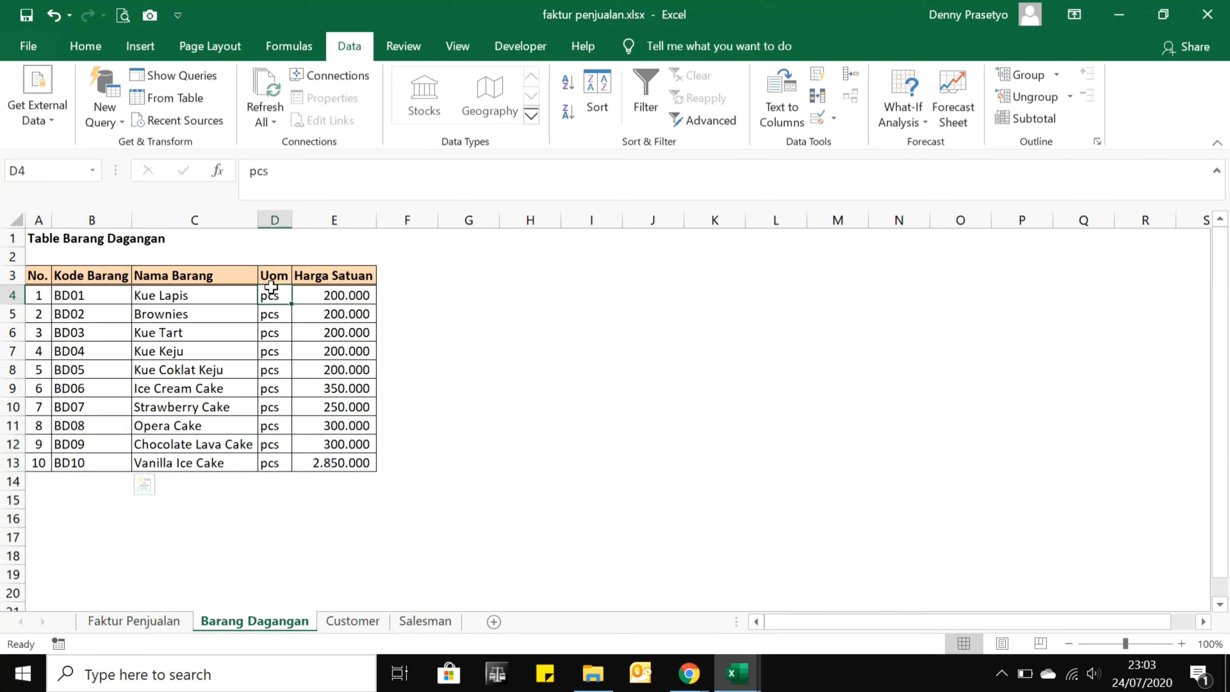
click(339, 294)
click(95, 301)
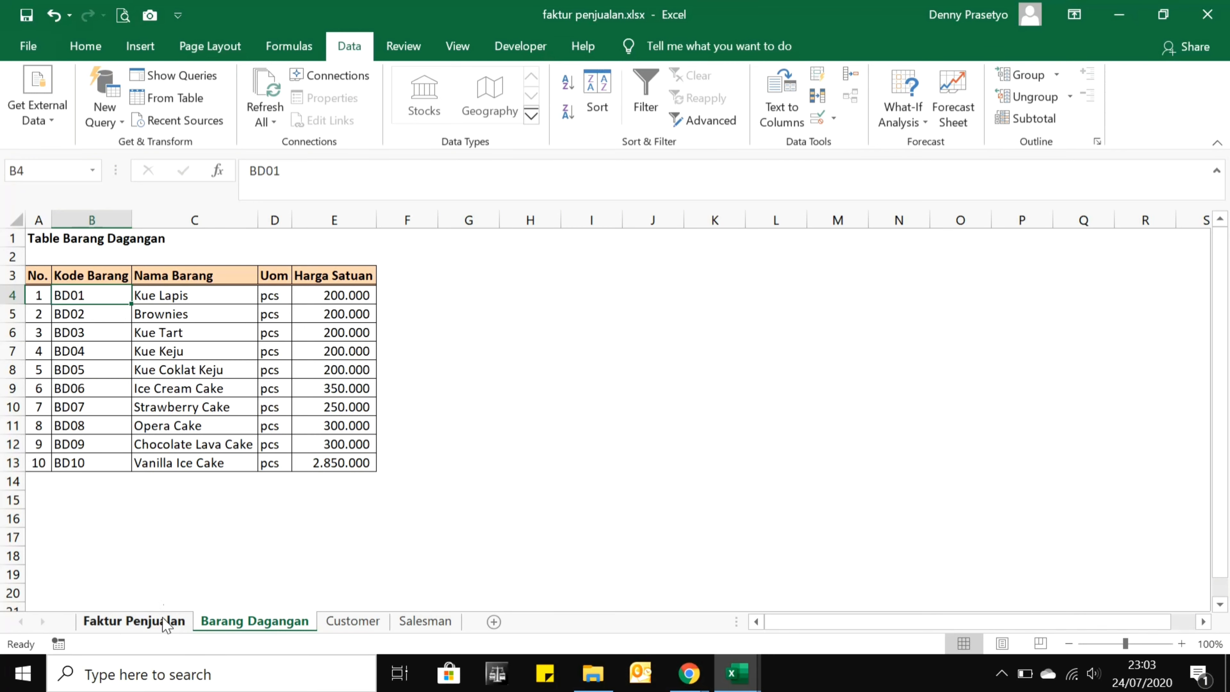
click(134, 621)
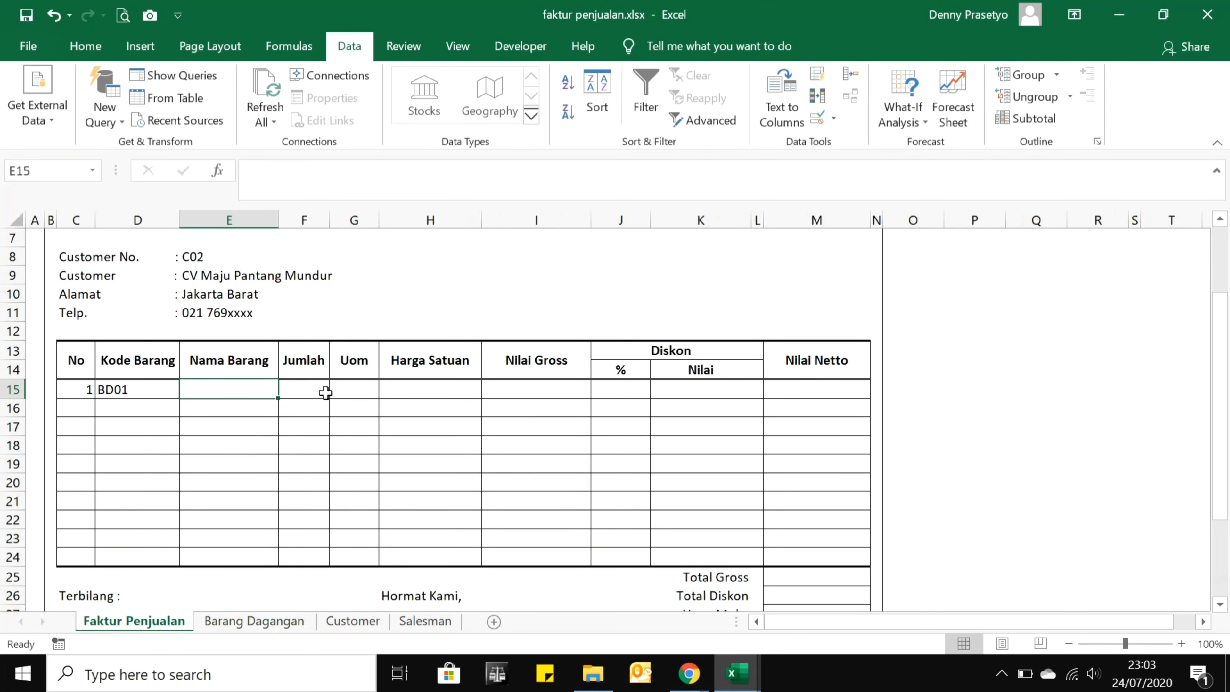
Enter =VLOOKUP(D15;'Barang Dagangan'!$B$4:$E$13;2;FALSE) in the Nama Barang cell E15 of the invoice.
text(=)
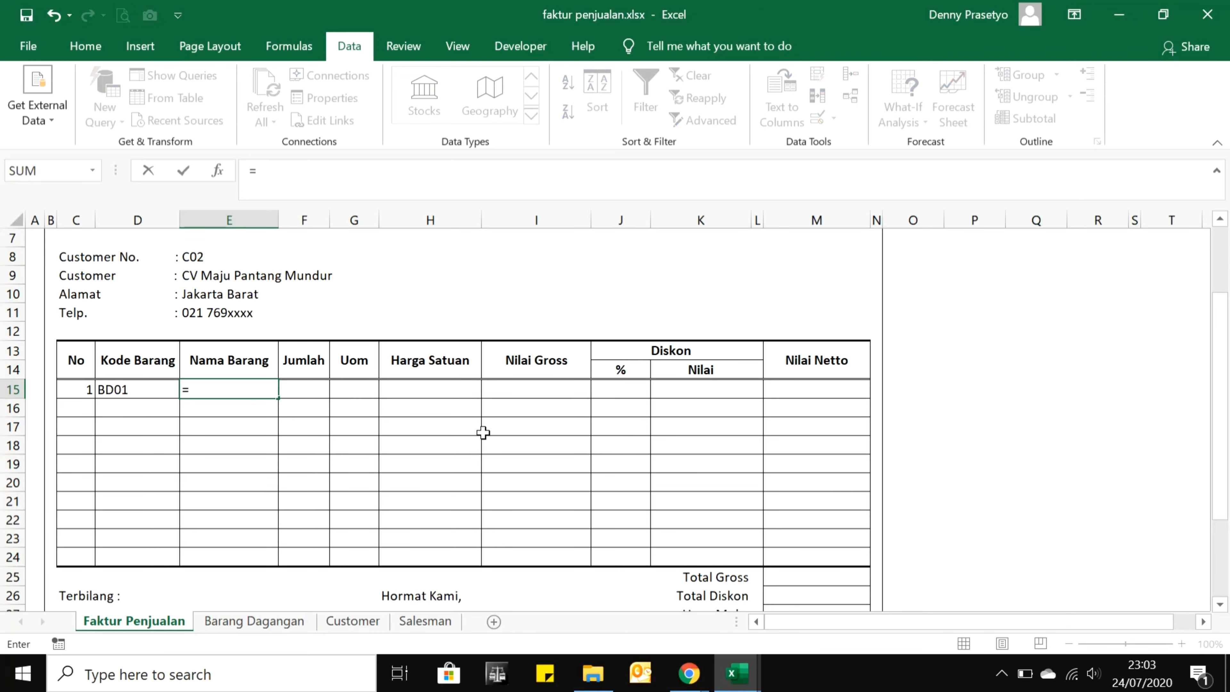
text(vlookup)
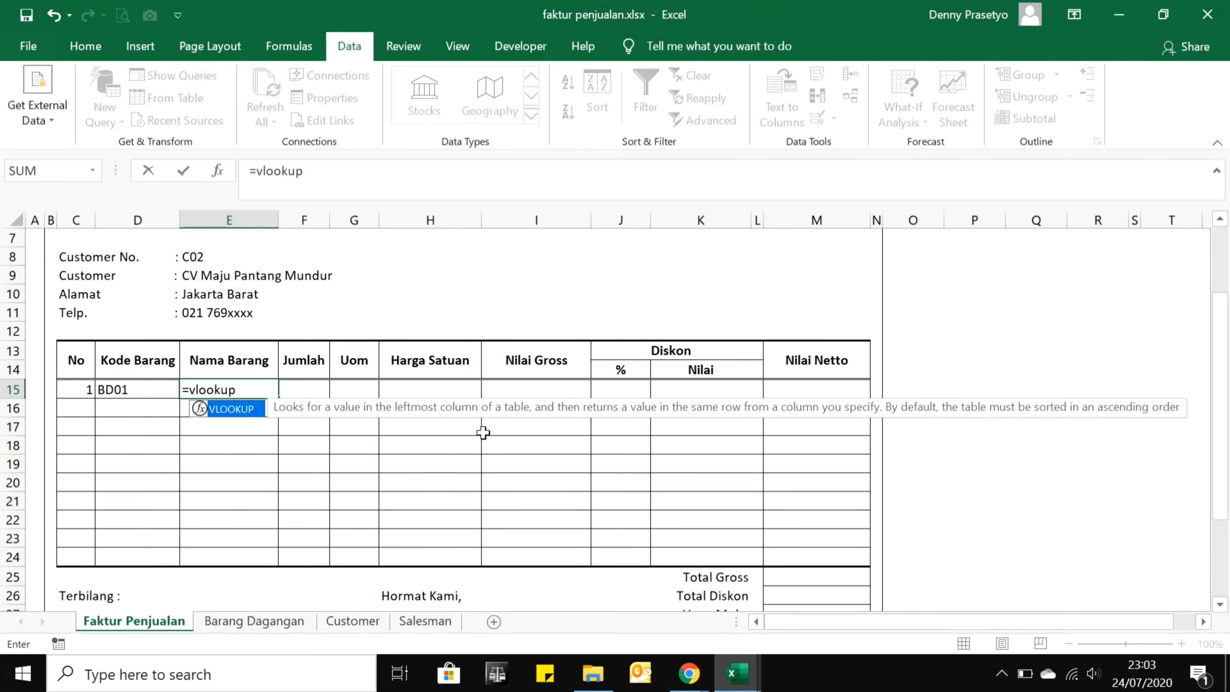
text(()
key(Left)
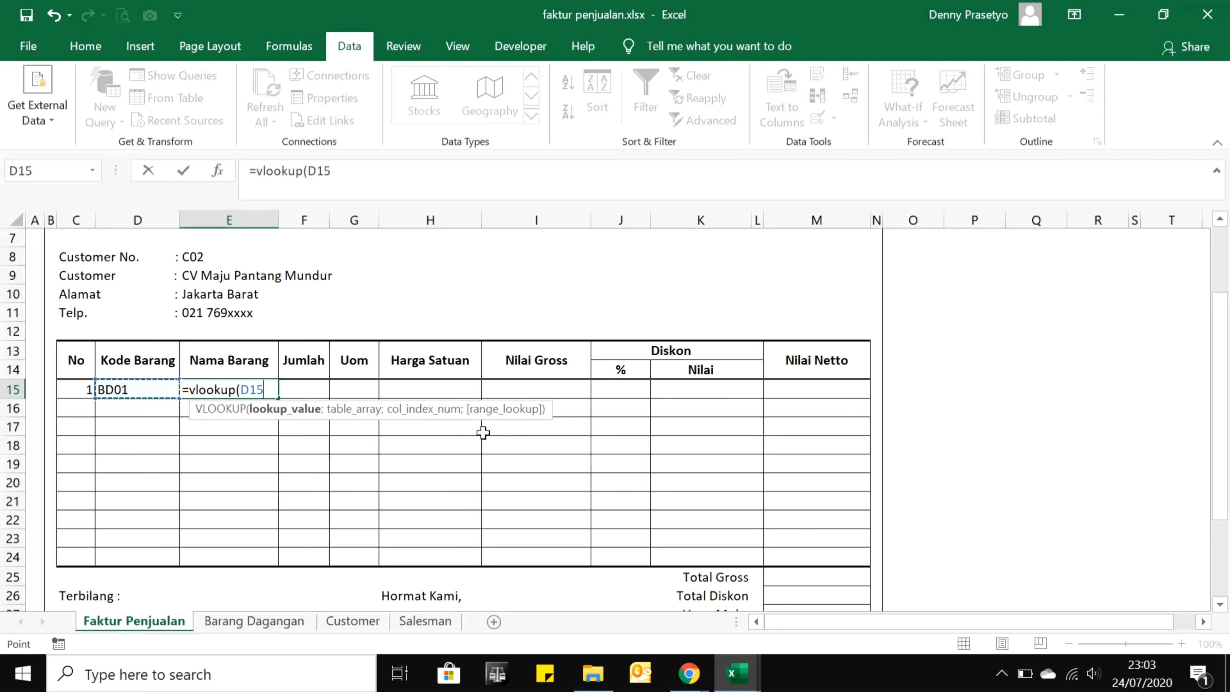
text(;)
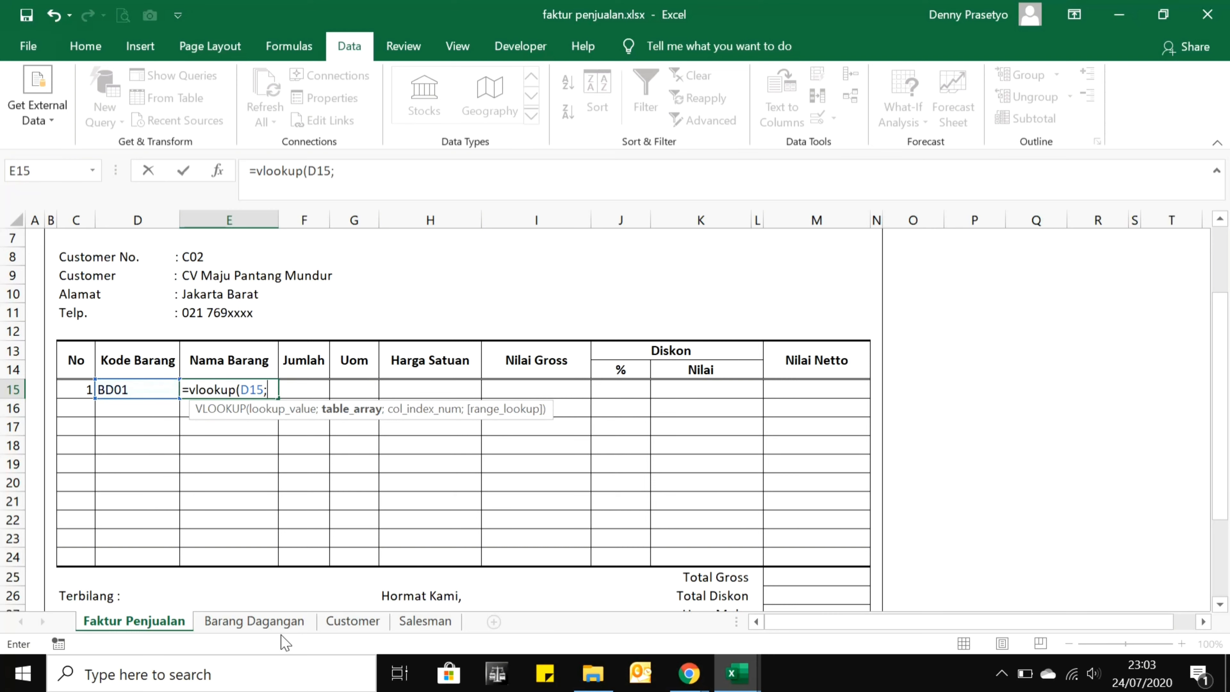
click(277, 626)
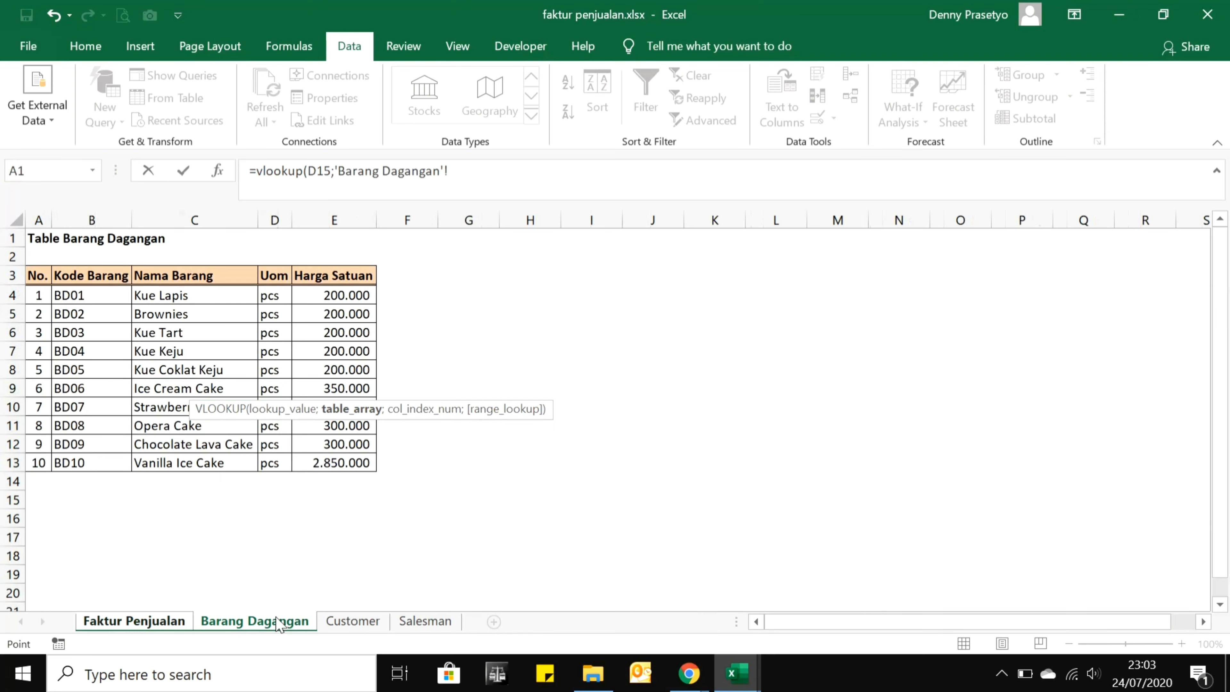
drag(94, 294, 351, 457)
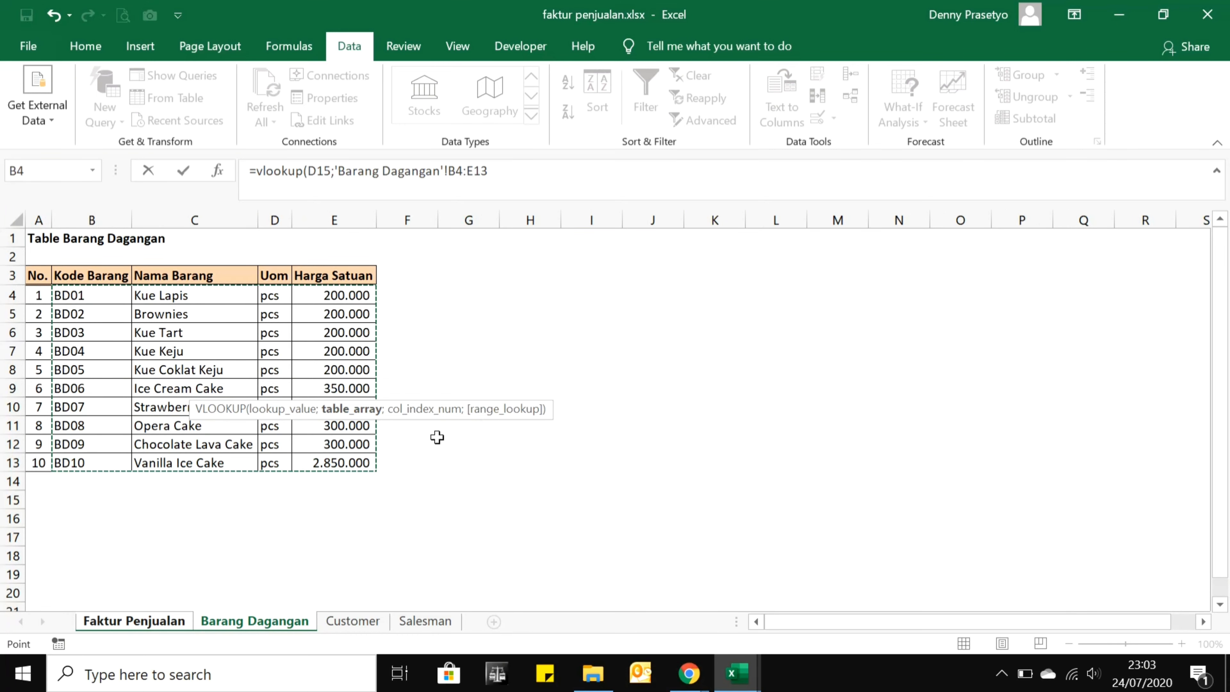
key(F4)
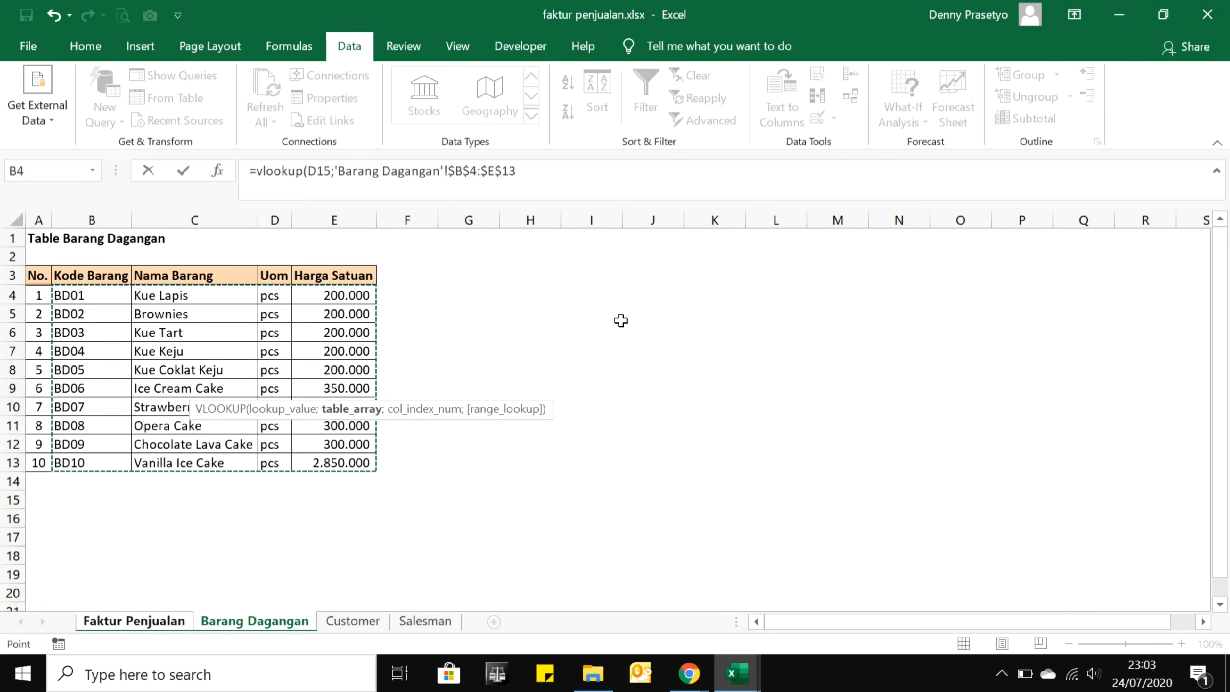
text(;)
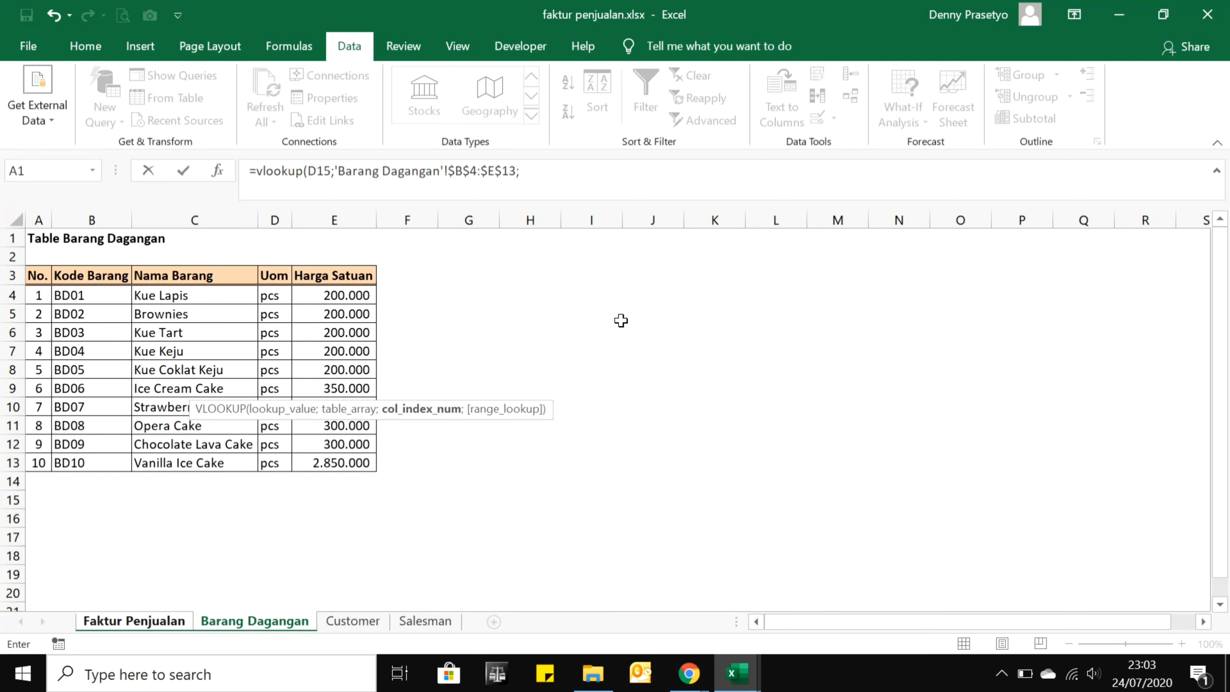
text(2;fals)
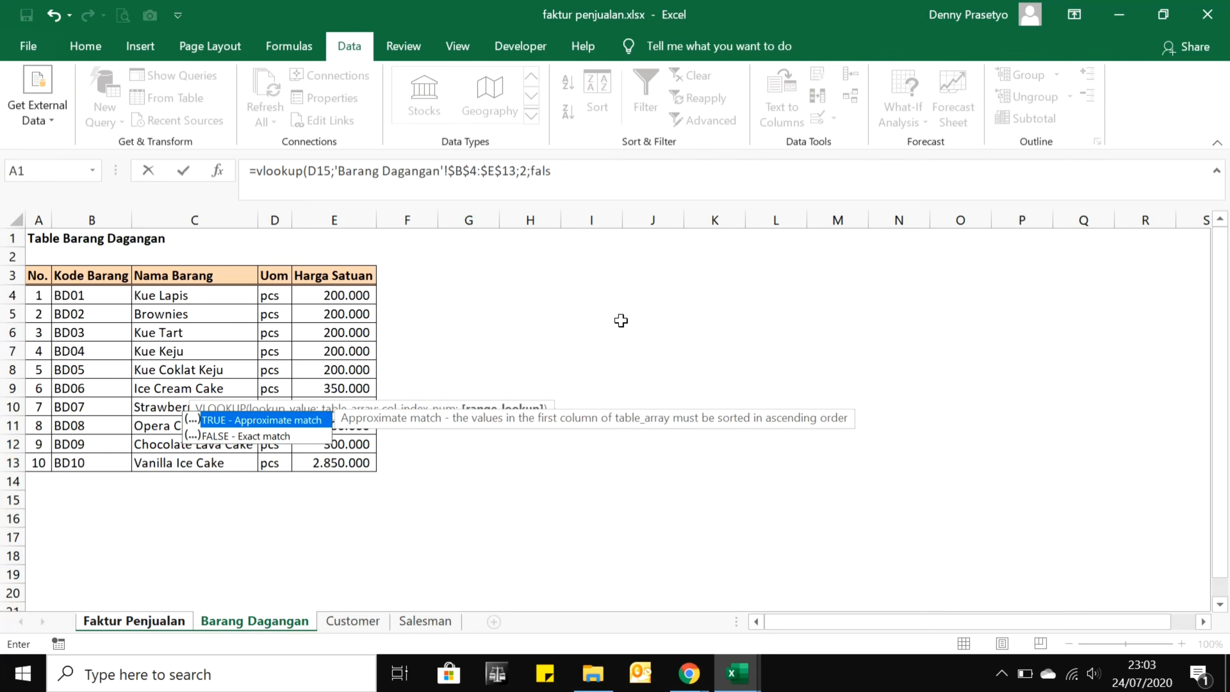
text(e))
key(Return)
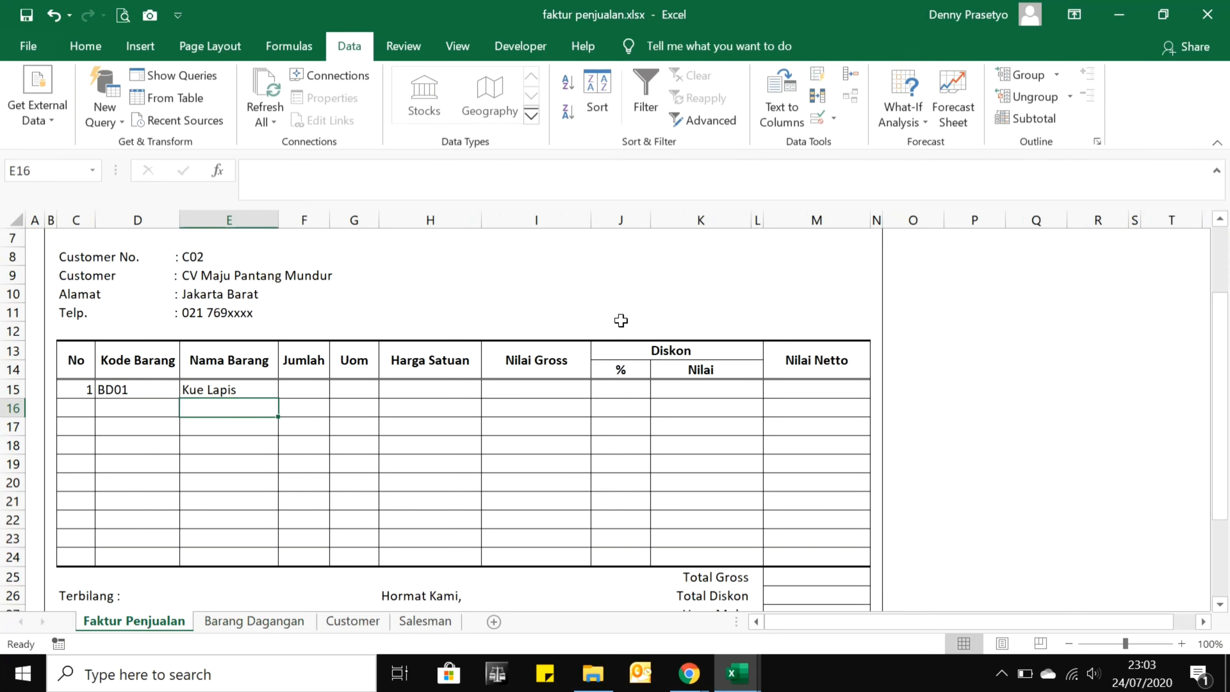
key(Up)
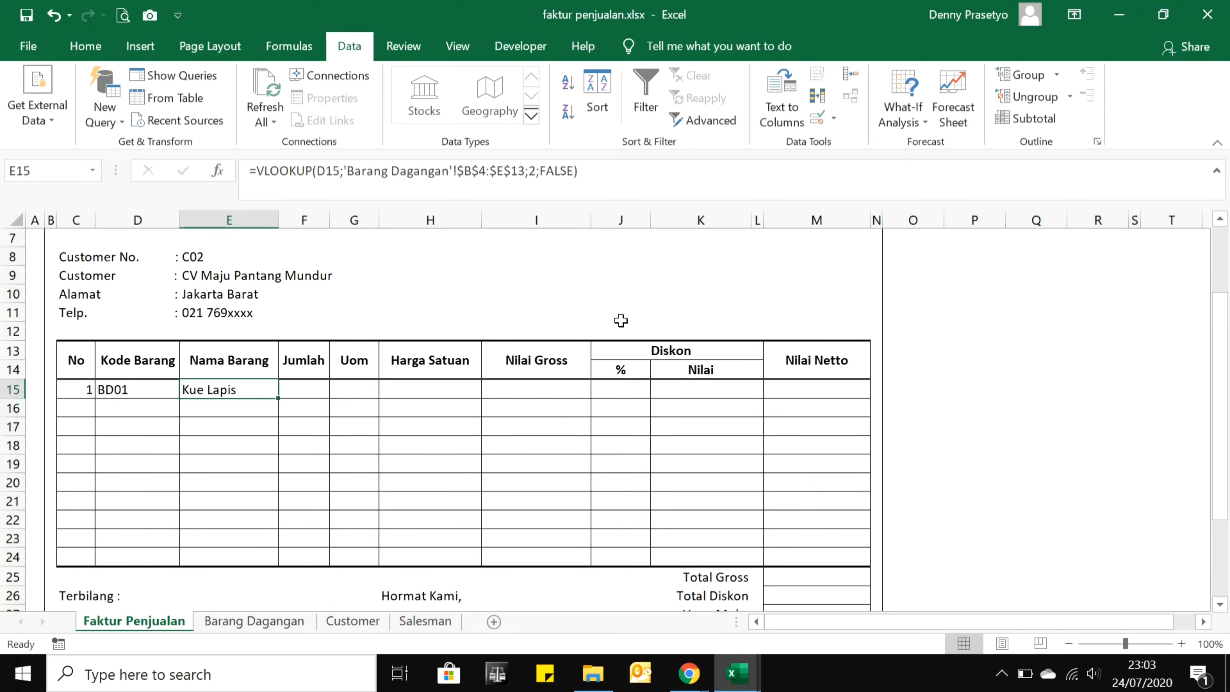
Choose BD03 as the Kode Barang in D15 and compare the returned item name with the Barang Dagangan sheet.
click(236, 622)
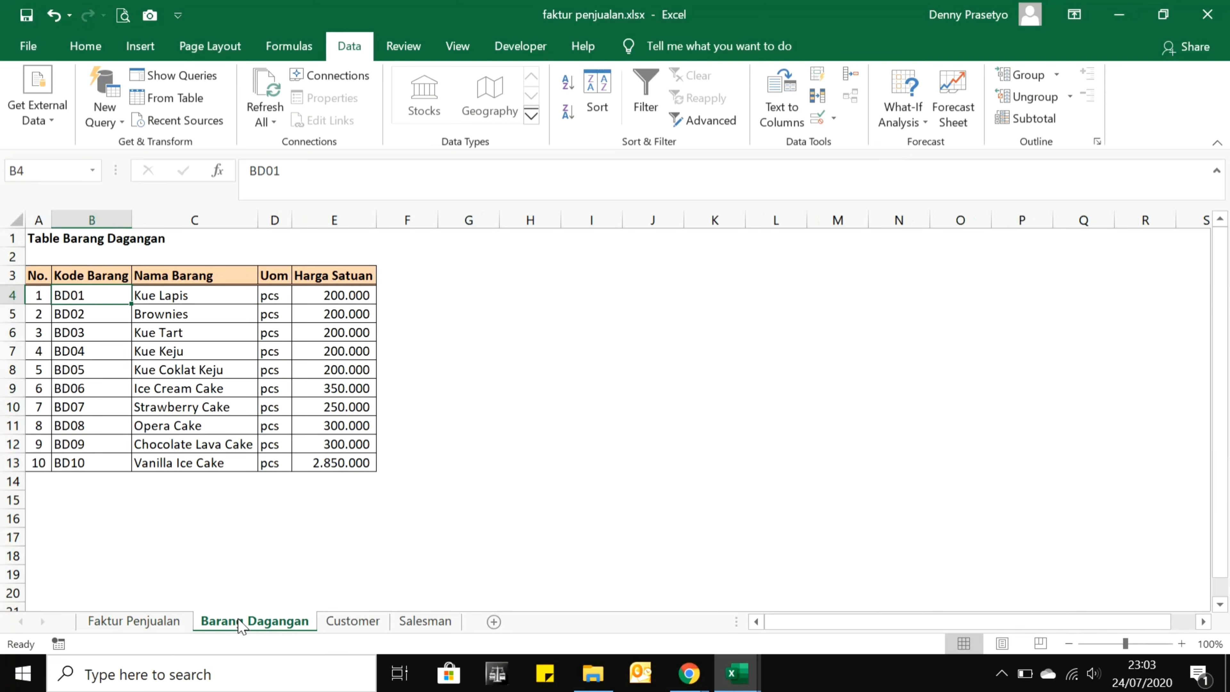
click(154, 625)
click(166, 388)
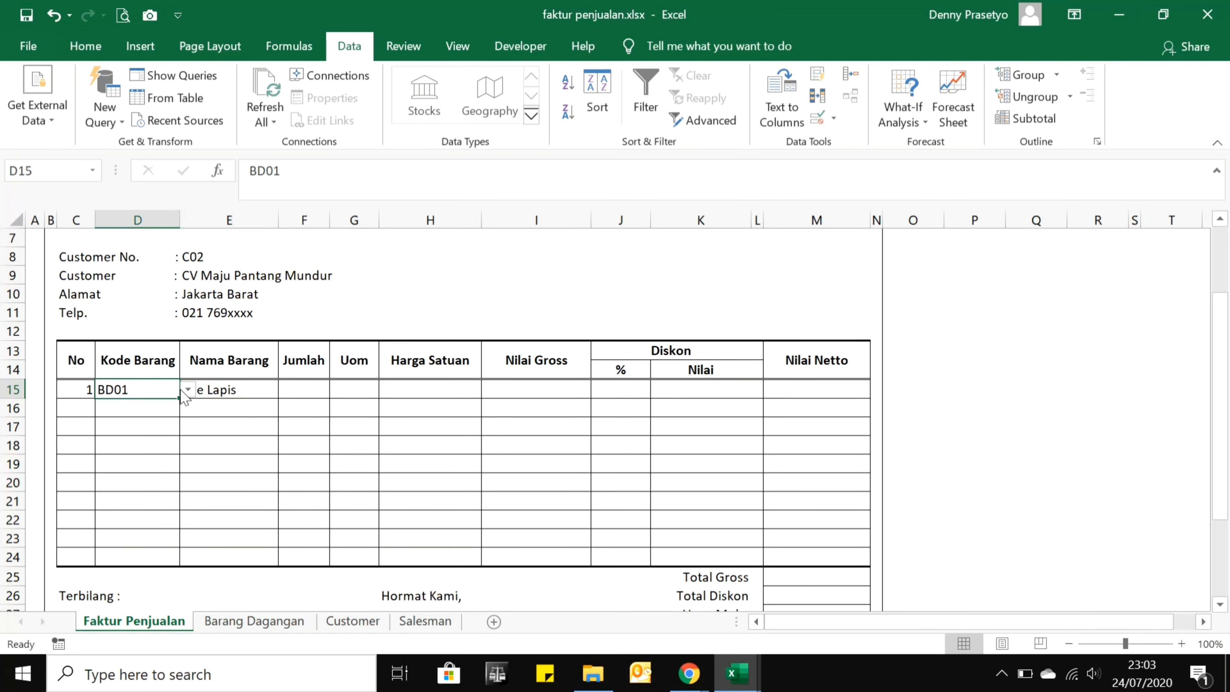
click(188, 389)
click(167, 438)
click(296, 390)
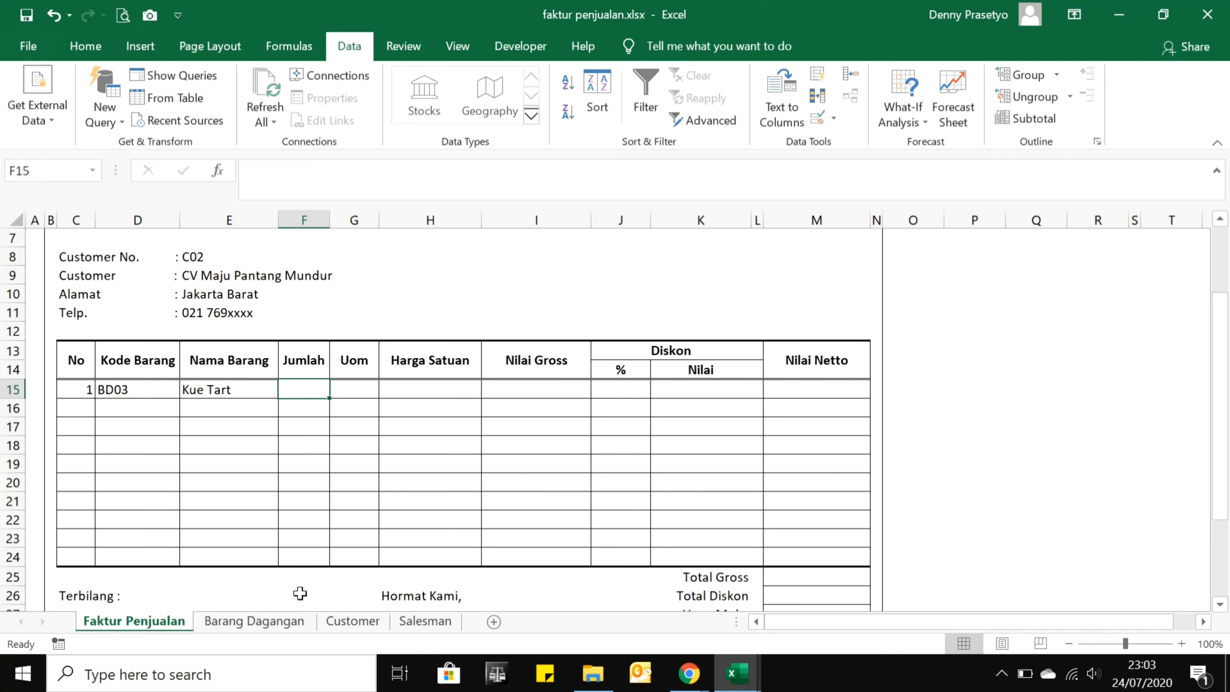
click(261, 623)
click(155, 331)
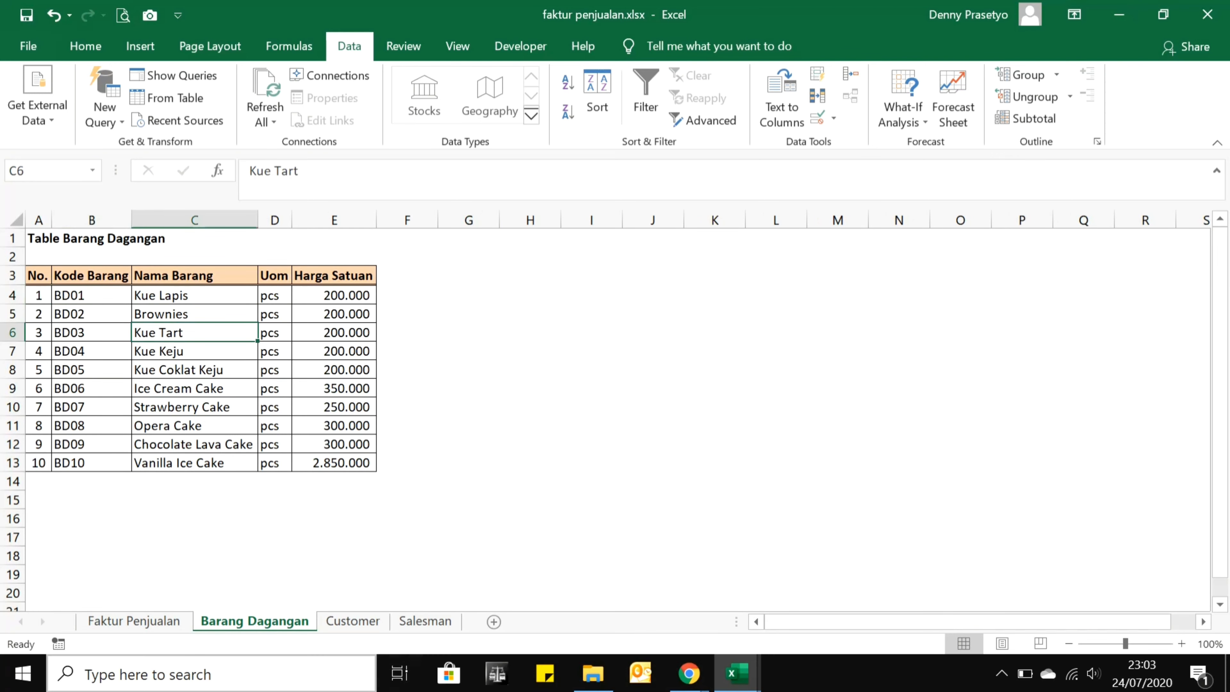
click(159, 622)
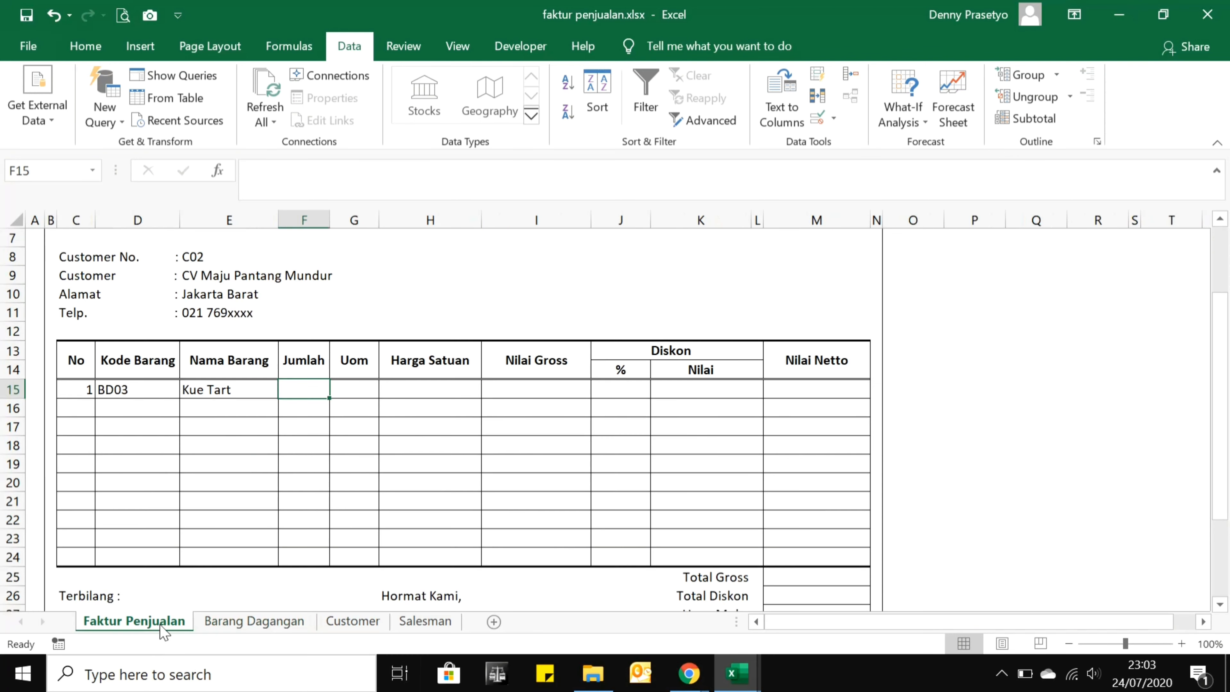
Copy the Nama Barang formula from E15 into the Uom cell G15.
click(353, 392)
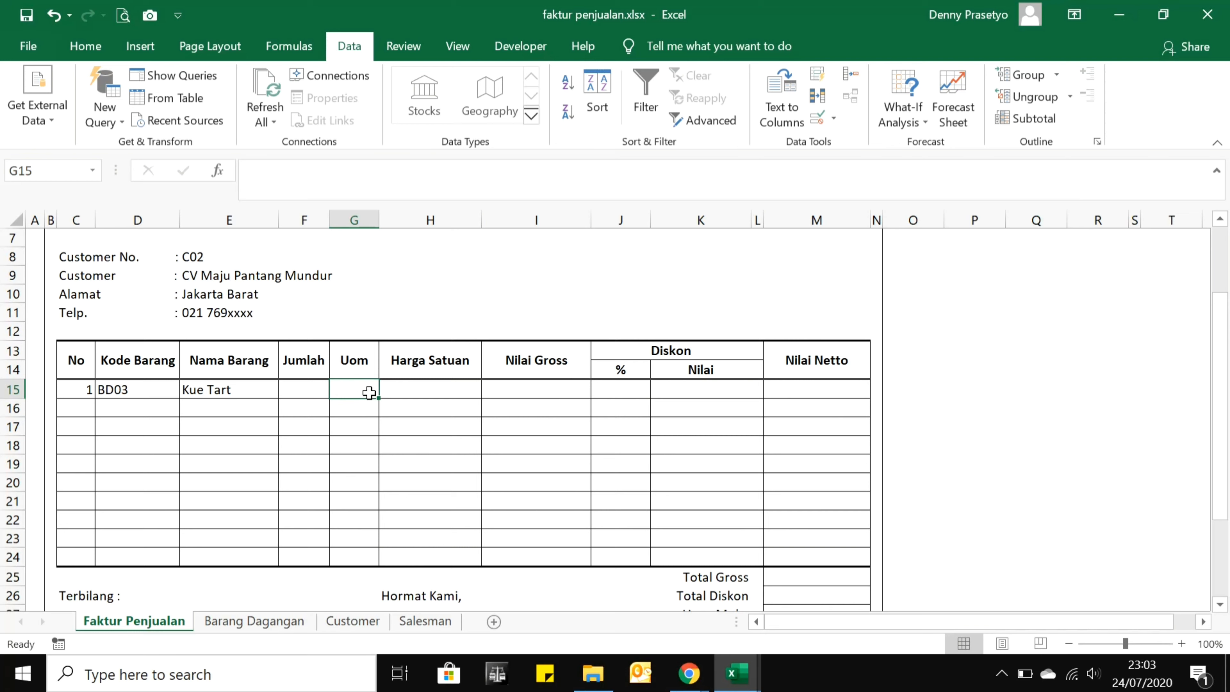
key(Left)
key(Left)
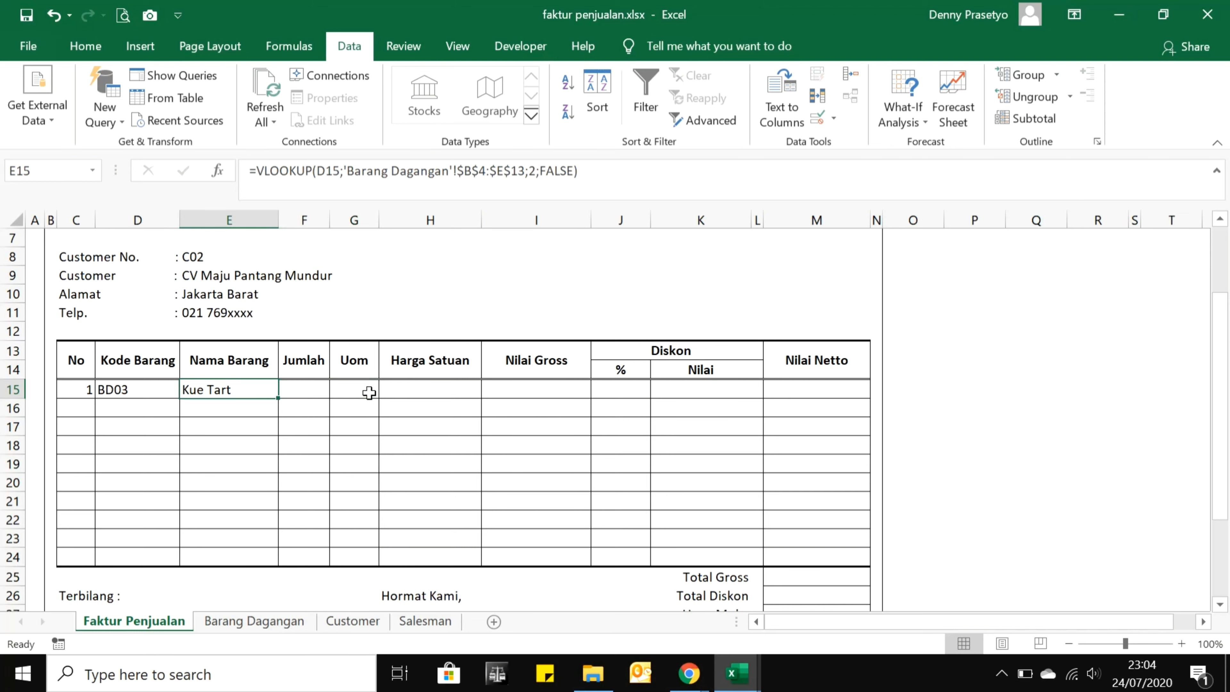
key(ctrl+c)
key(Right)
key(Right)
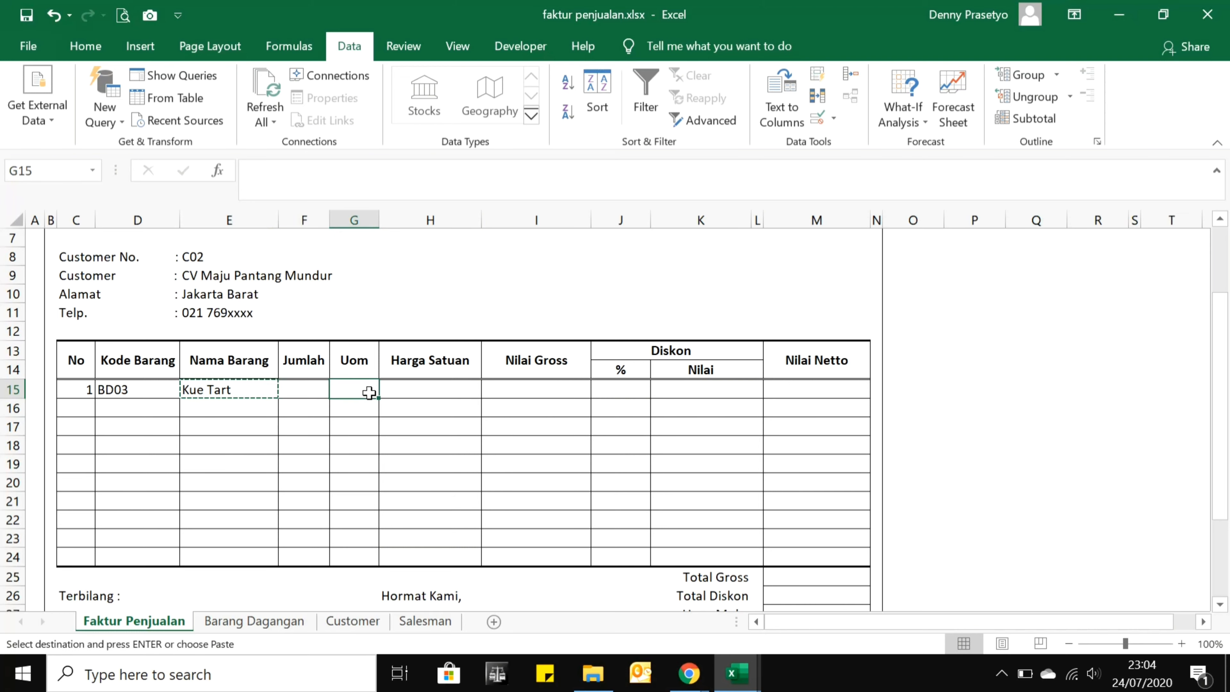
key(Return)
Change the VLOOKUP in the Uom cell G15 to use lookup value D15 and column index 3.
key(F2)
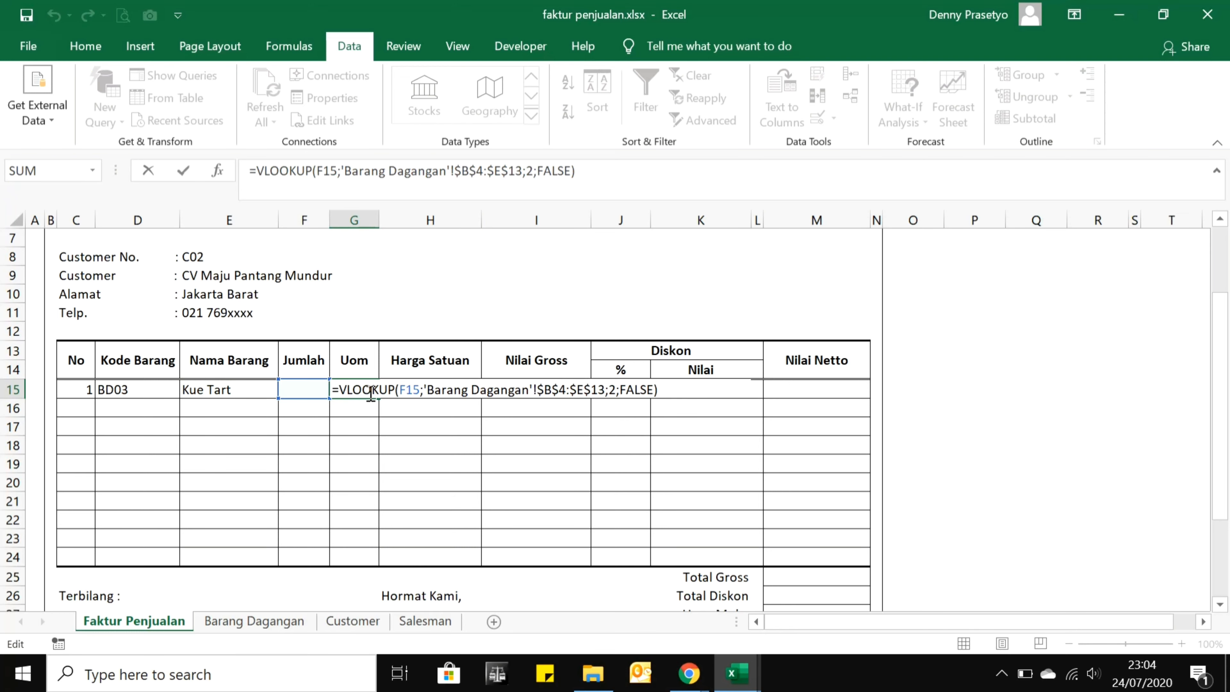
key(Left)
key(Left)
key(Left)
key(Left)
key(Left)
key(Left)
key(Left)
key(Left)
key(Left)
key(Left)
key(Left)
key(Left)
key(Left)
key(Left)
key(Left)
key(Left)
key(Left)
key(Left)
key(Left)
key(Left)
key(Left)
key(Left)
key(Left)
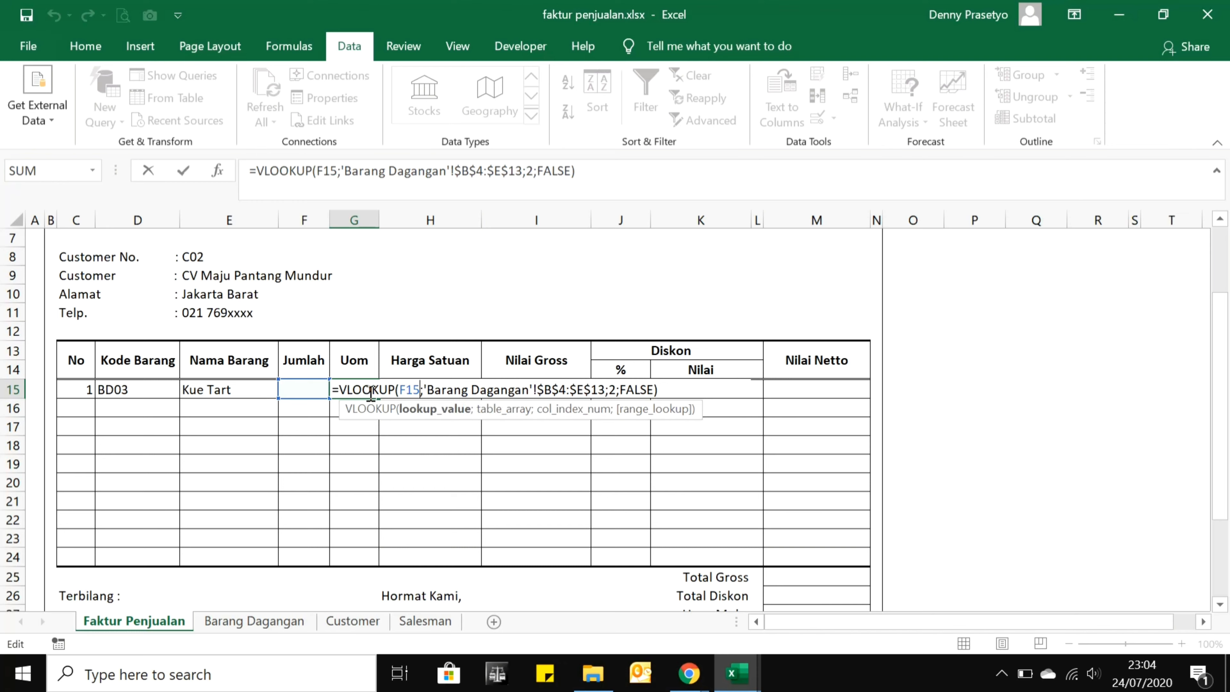
key(shift+Left)
key(shift+Left)
key(shift+Left)
click(141, 392)
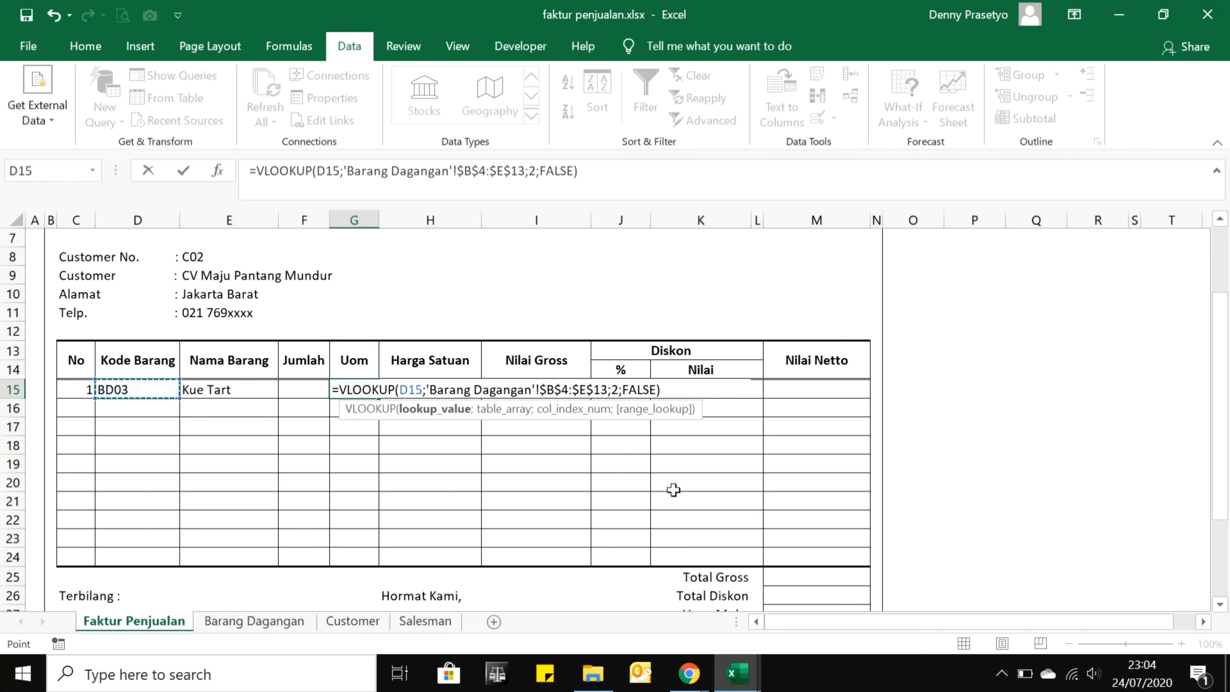
click(618, 390)
key(shift+Left)
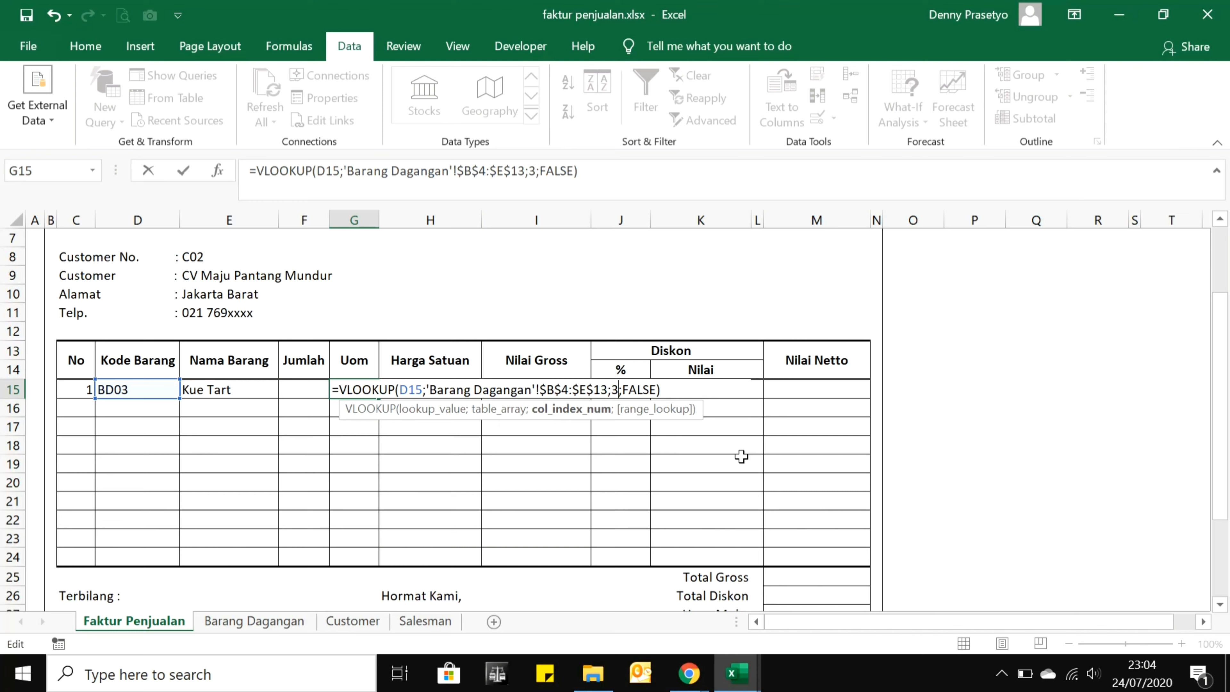
key(Return)
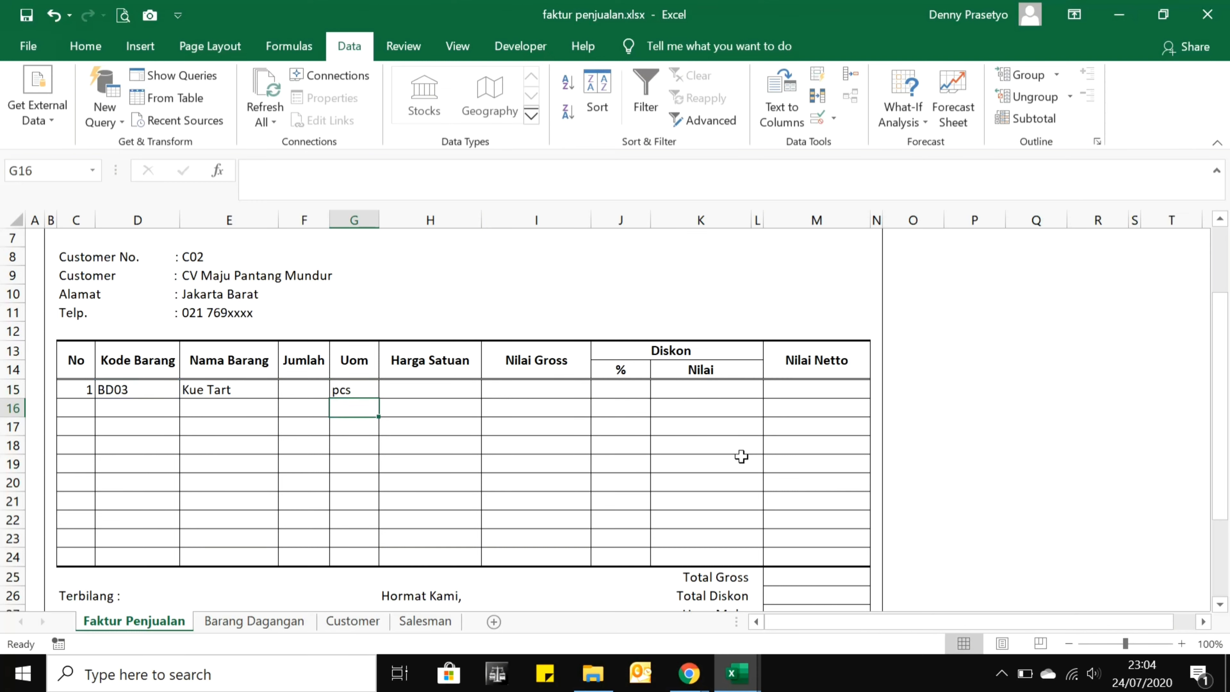
Copy the Uom formula from G15 into the Harga Satuan cell H15.
key(Up)
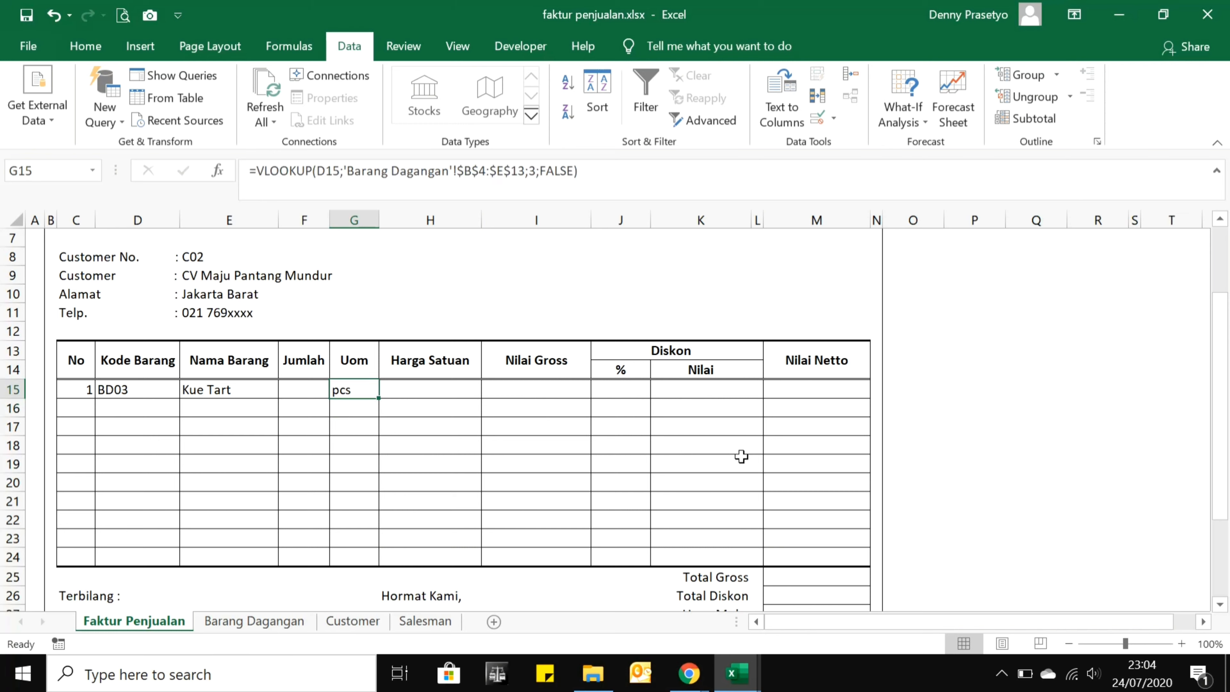
key(Right)
key(ctrl+v)
Change the VLOOKUP in the Harga Satuan cell H15 to use lookup value D15 and column index 4.
key(F2)
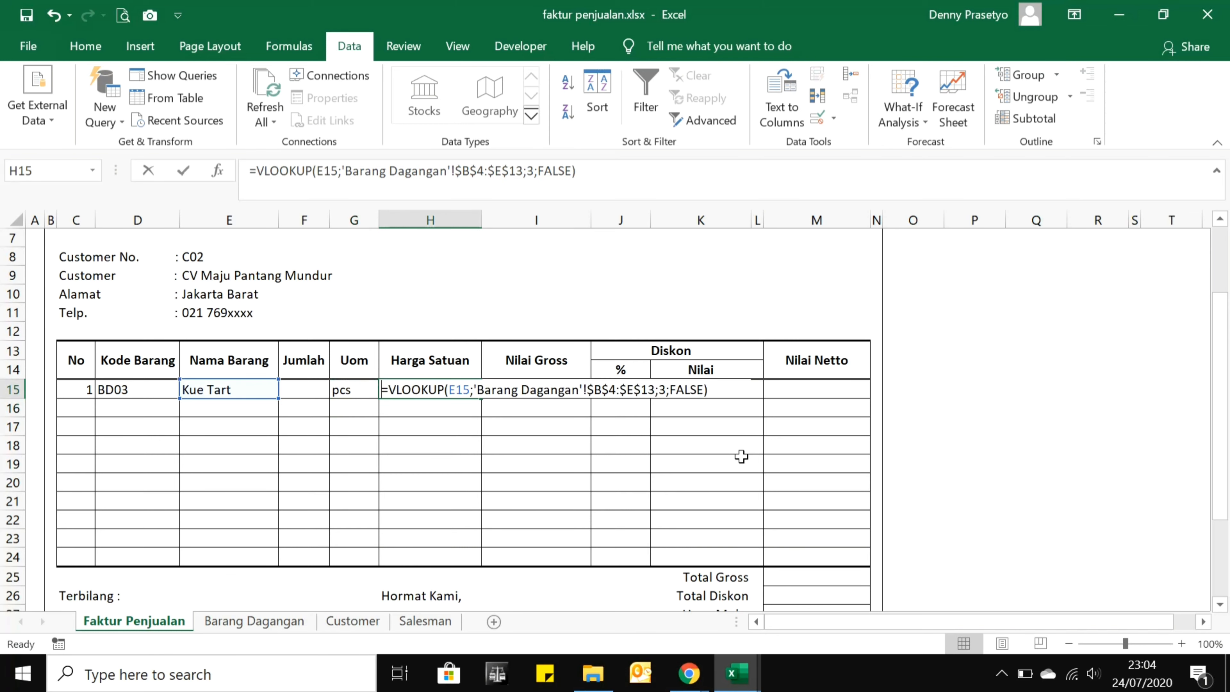
key(Left)
key(Left)
key(Left)
key(Left)
key(Left)
key(Left)
key(Left)
key(Left)
key(Left)
key(Left)
key(Left)
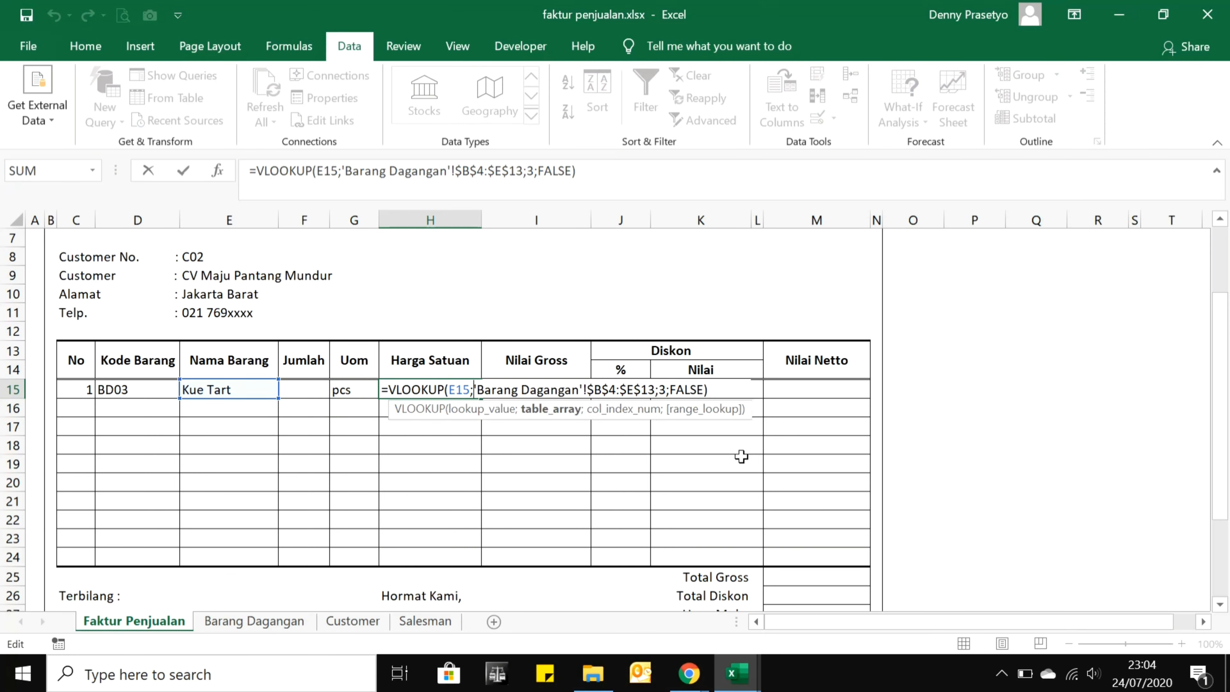
key(Left)
key(shift+Left)
key(shift+Left)
key(shift+Left)
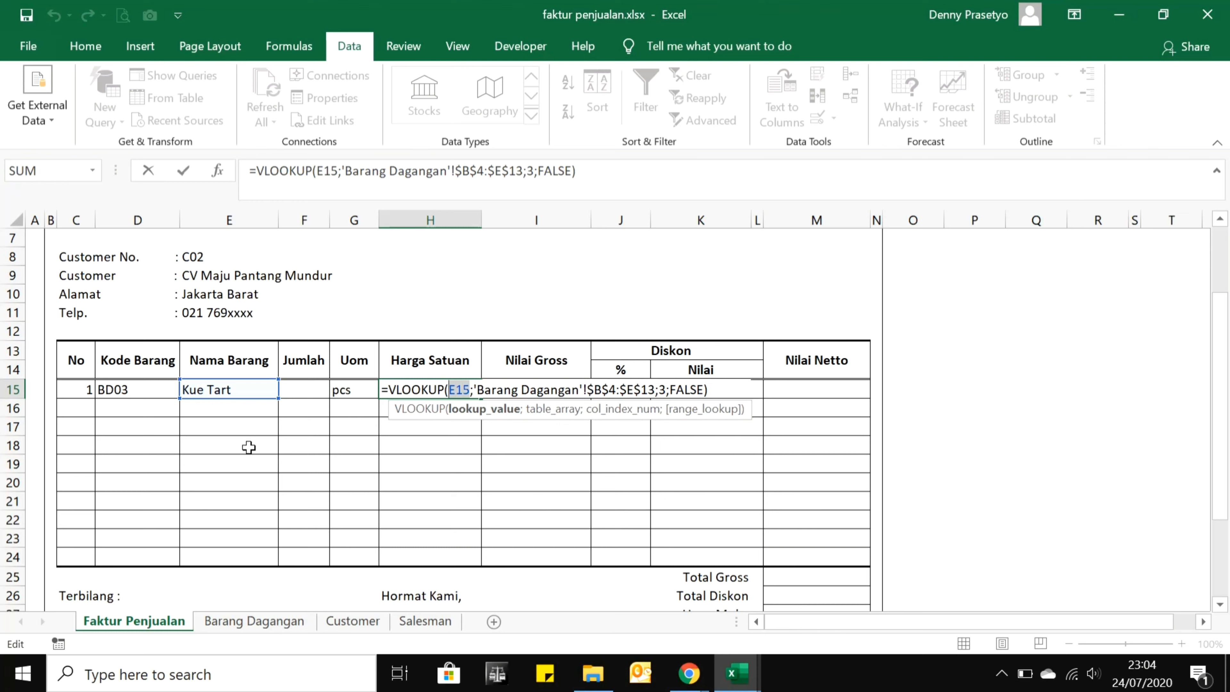
click(146, 392)
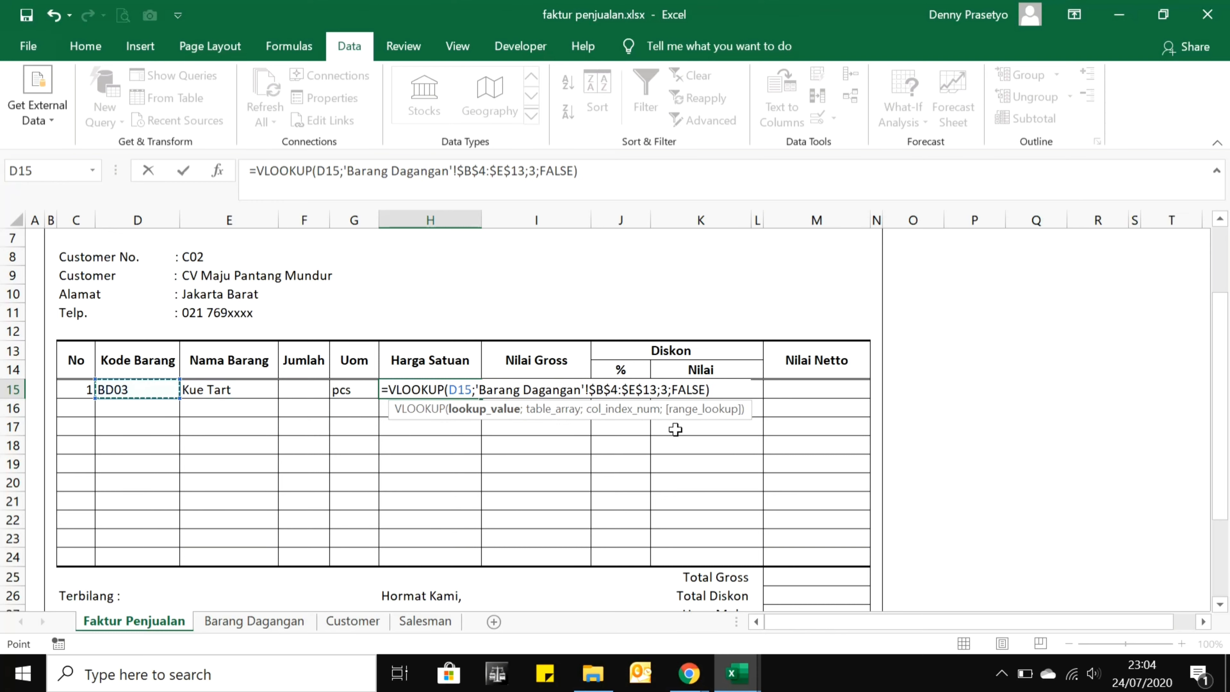
click(668, 391)
key(BackSpace)
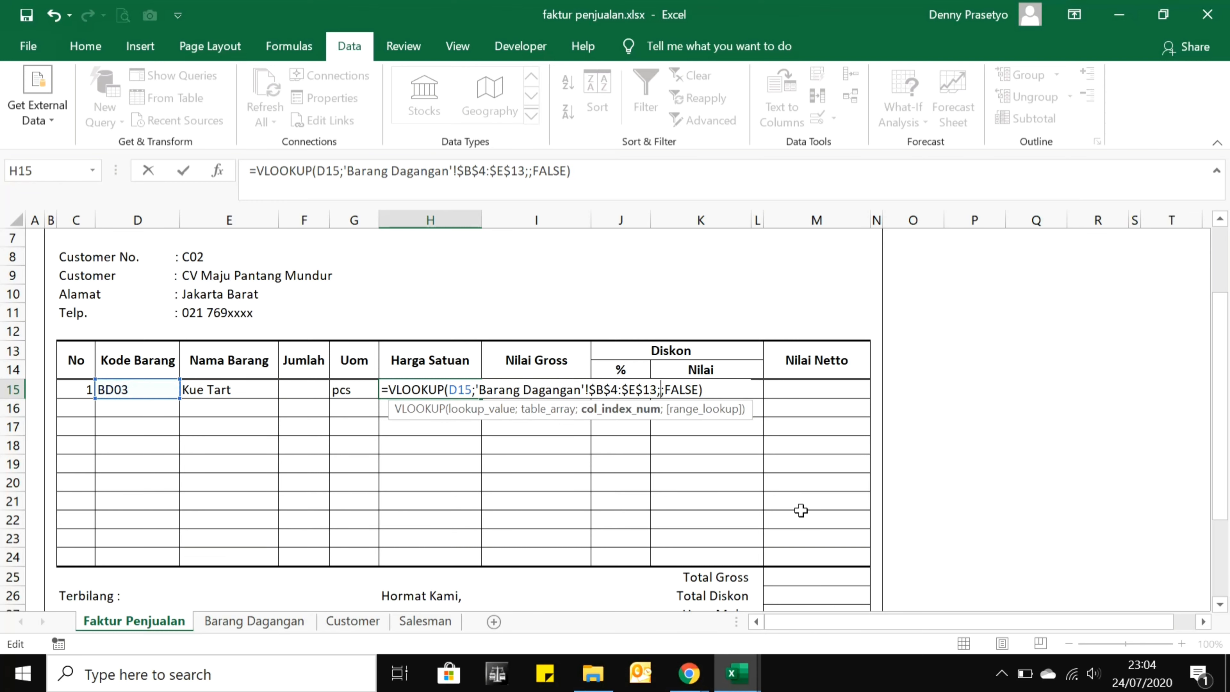
text(4)
key(Return)
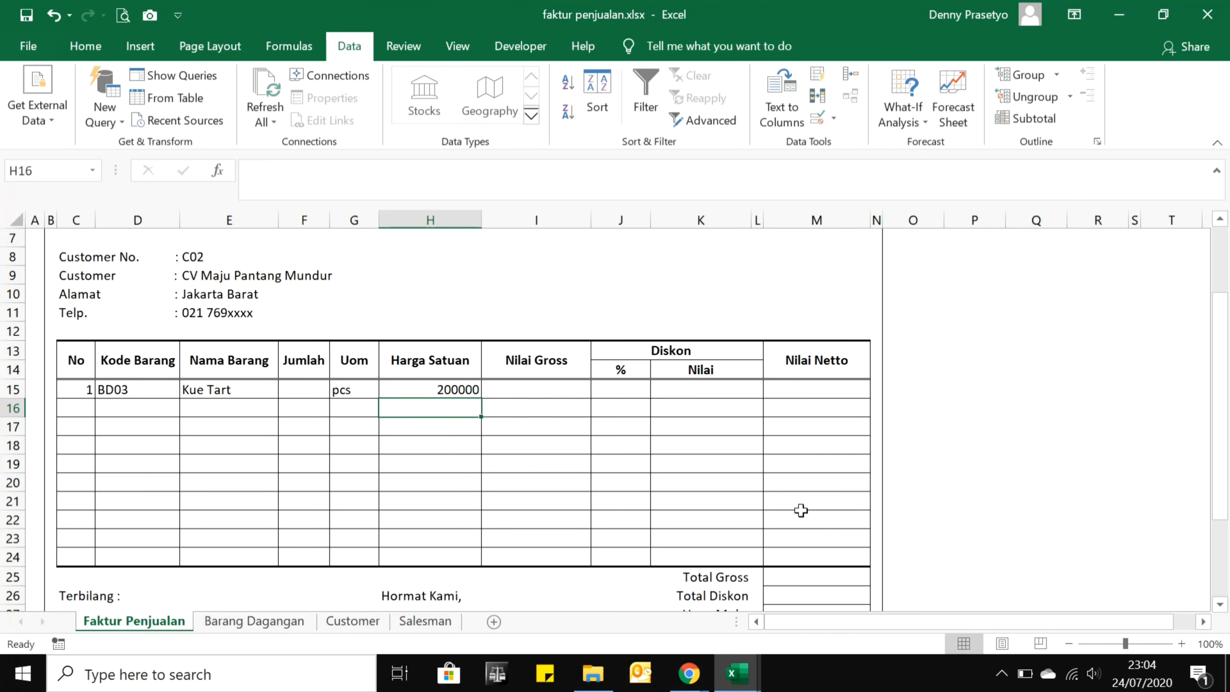
key(Up)
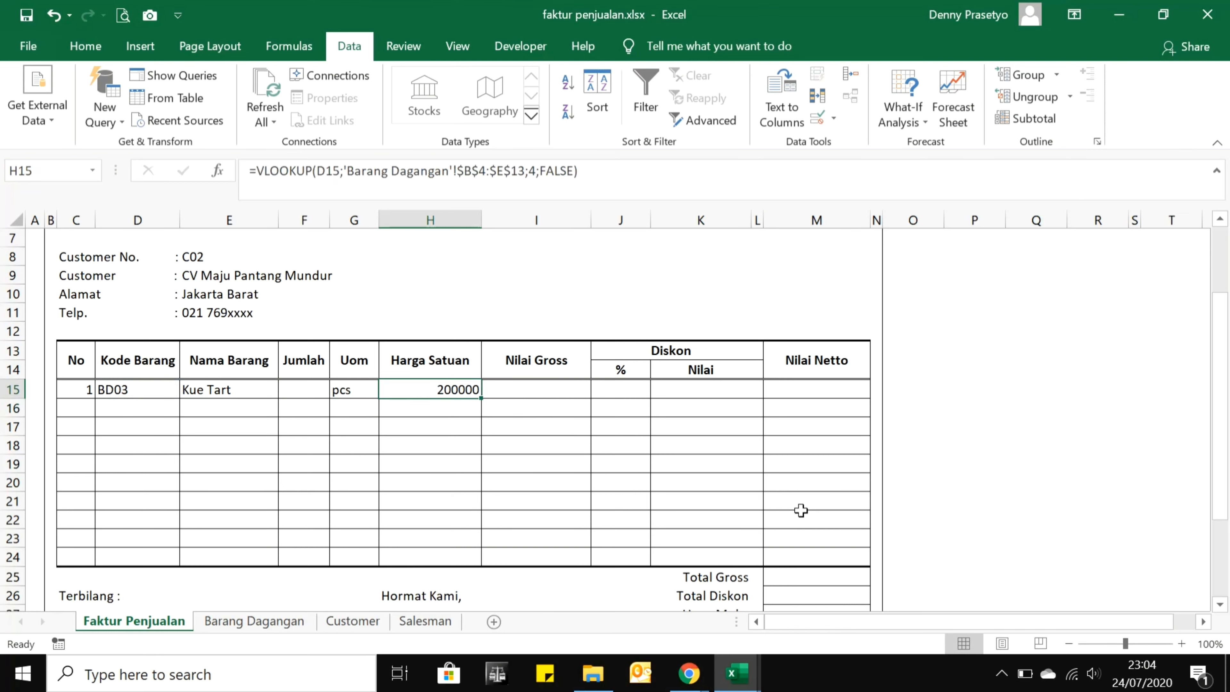
Examine the first item row's cells from Kode Barang D15 to Harga Satuan H15, finishing on D15.
key(Left)
key(Left)
key(Left)
key(Left)
key(Right)
key(Right)
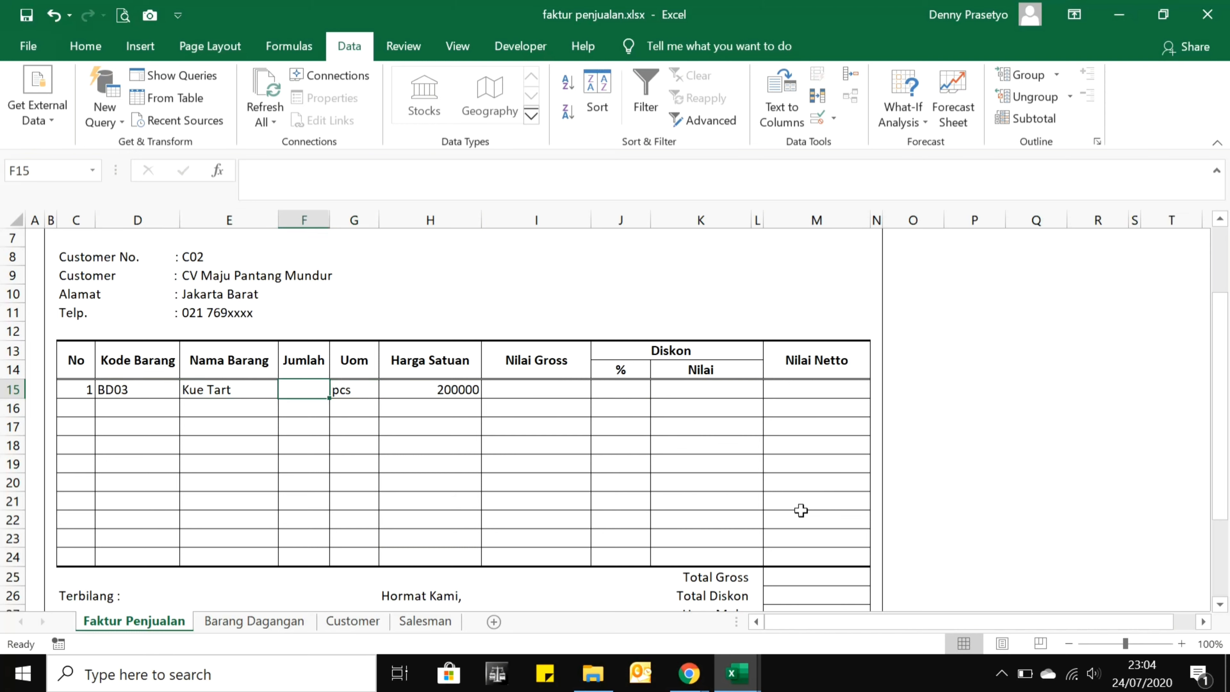
key(Right)
key(Right)
key(Left)
key(Left)
key(Left)
key(Left)
key(Right)
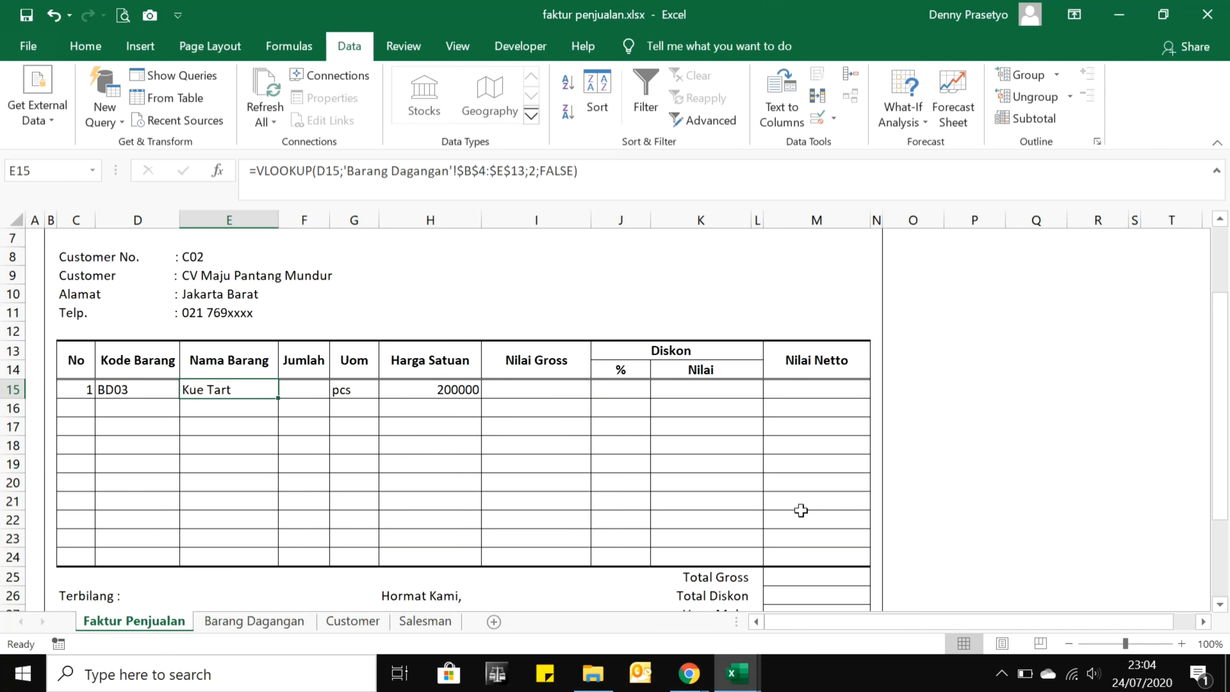
key(Left)
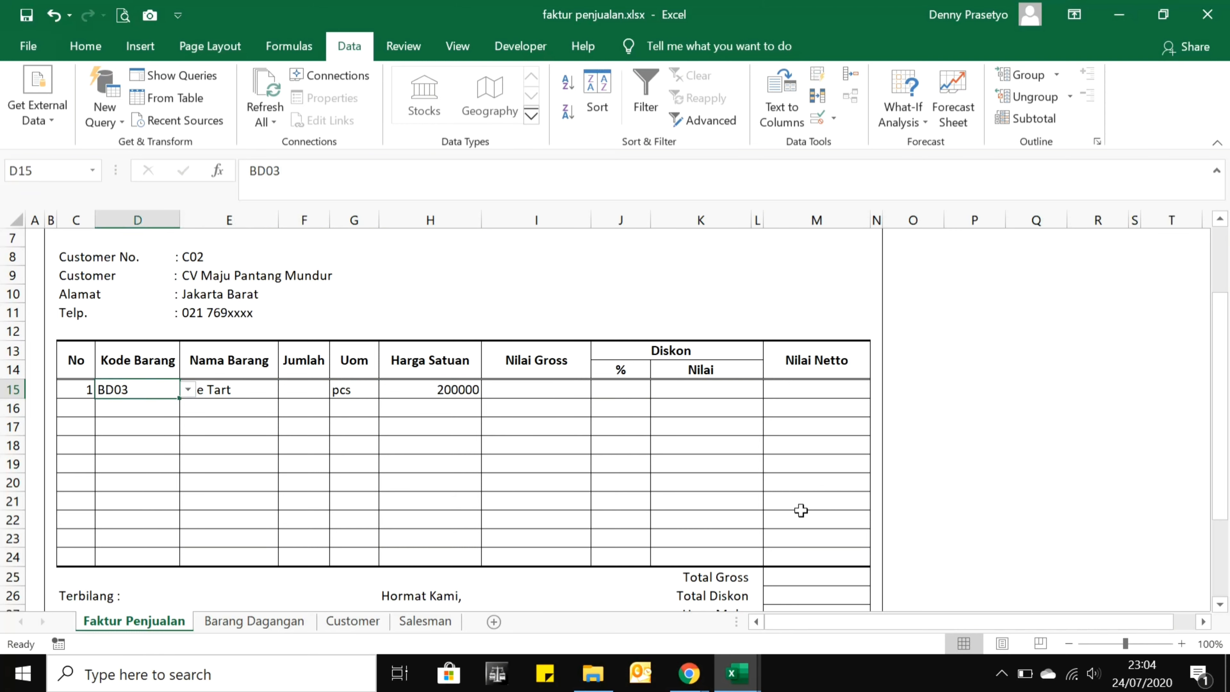
Copy the first item row's cells D15:H15 into the remaining item rows D16:H24.
key(shift+Right)
key(shift+Right)
key(shift+Right)
key(shift+Right)
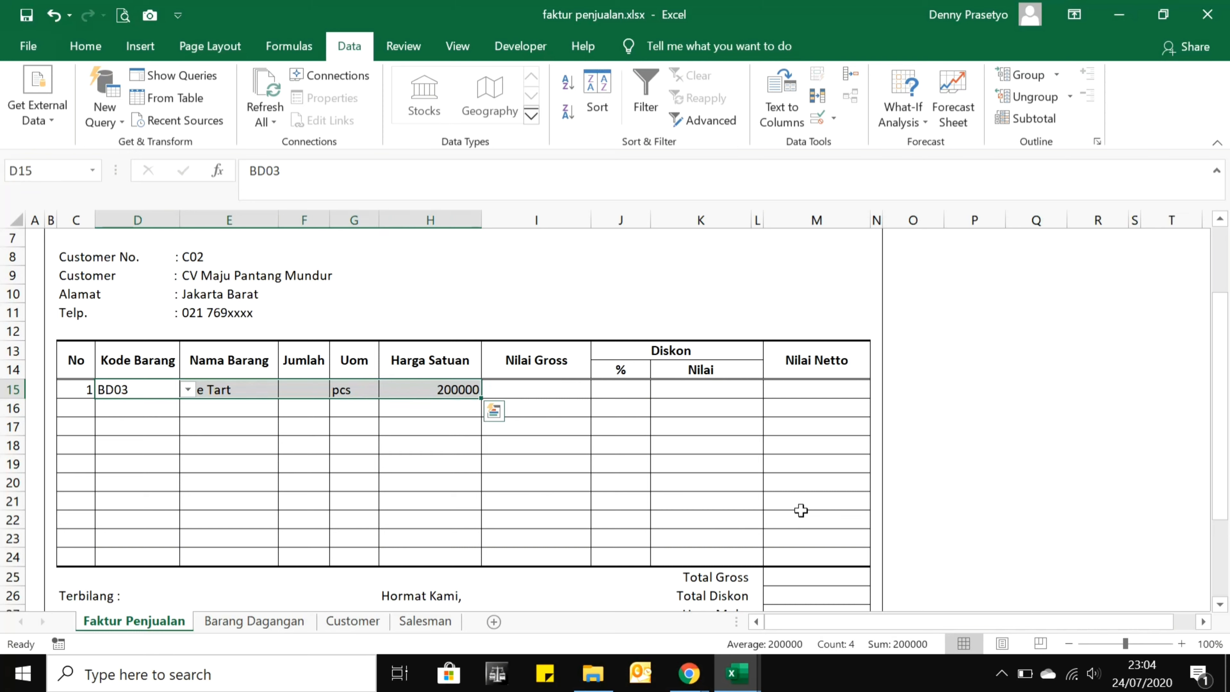
key(ctrl+c)
key(Down)
key(shift+Right)
key(shift+Right)
key(shift+Right)
key(shift+Right)
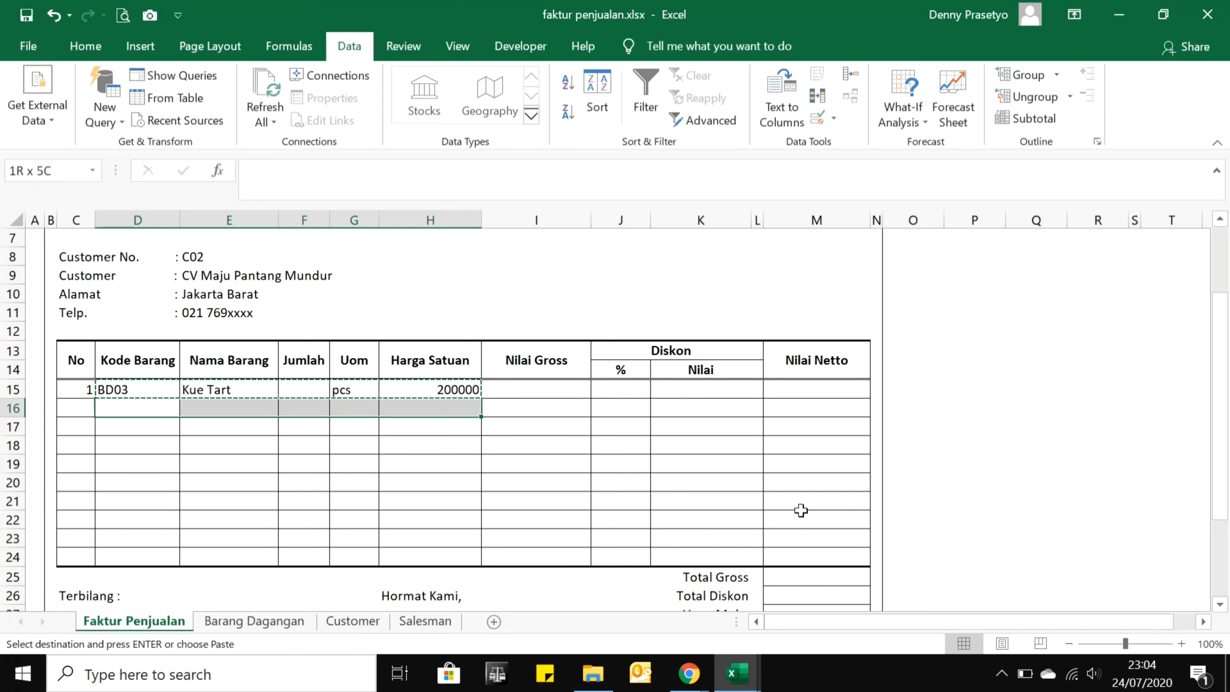
key(shift+Down)
key(shift+Down)
key(shift+Down)
key(shift+Down)
key(shift+Down)
key(shift+Down)
key(shift+Down)
key(shift+Down)
key(Return)
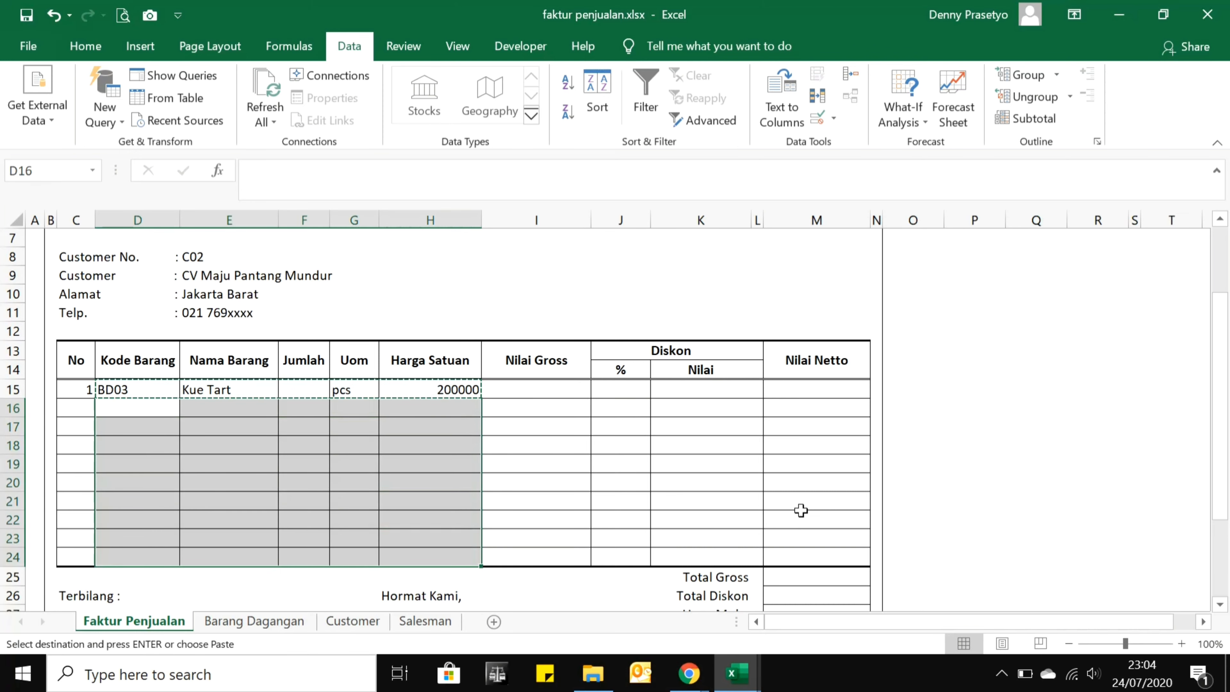
Clear the item codes from the Kode Barang cells D15:D24.
key(Up)
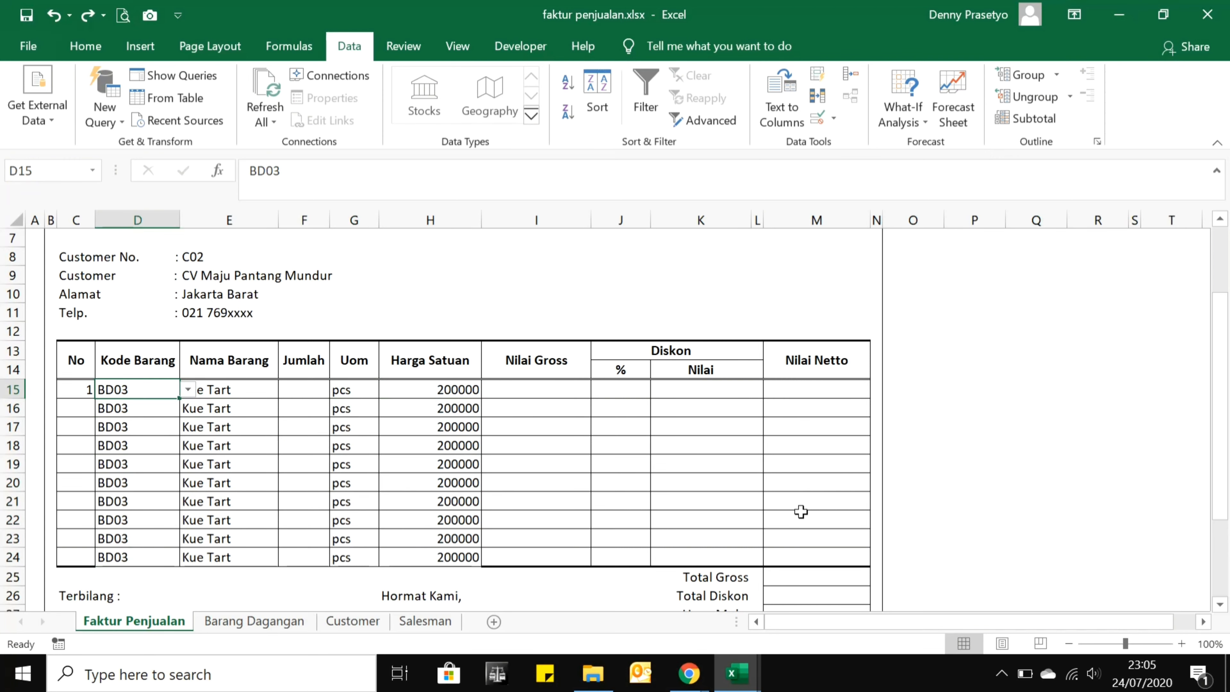
key(shift+Down)
key(shift+Down)
key(shift+Down)
key(shift+Down)
key(shift+Down)
key(shift+Down)
key(shift+Down)
key(shift+Down)
key(shift+Down)
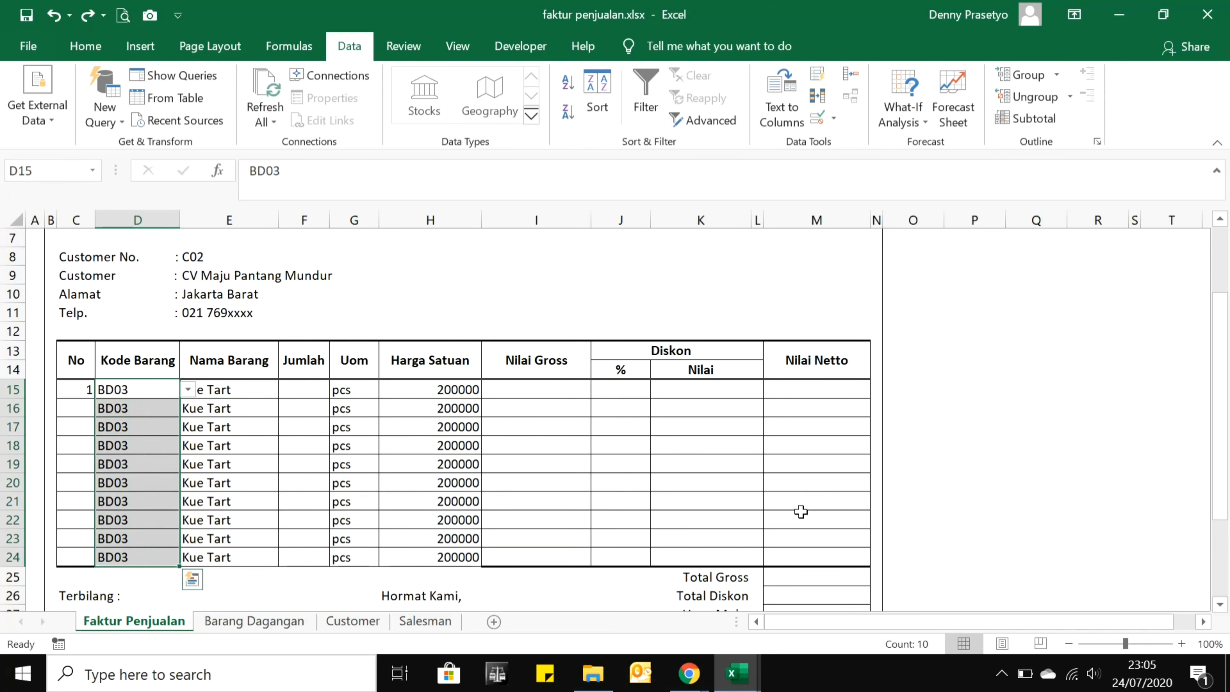
key(Delete)
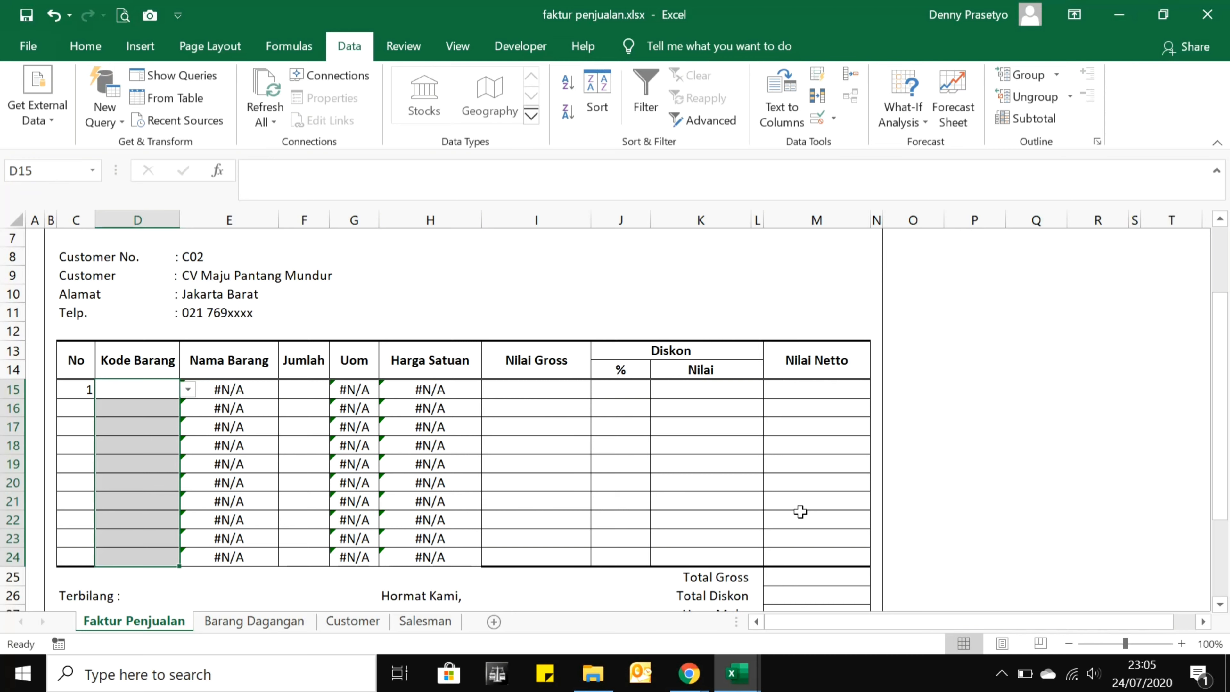
click(527, 465)
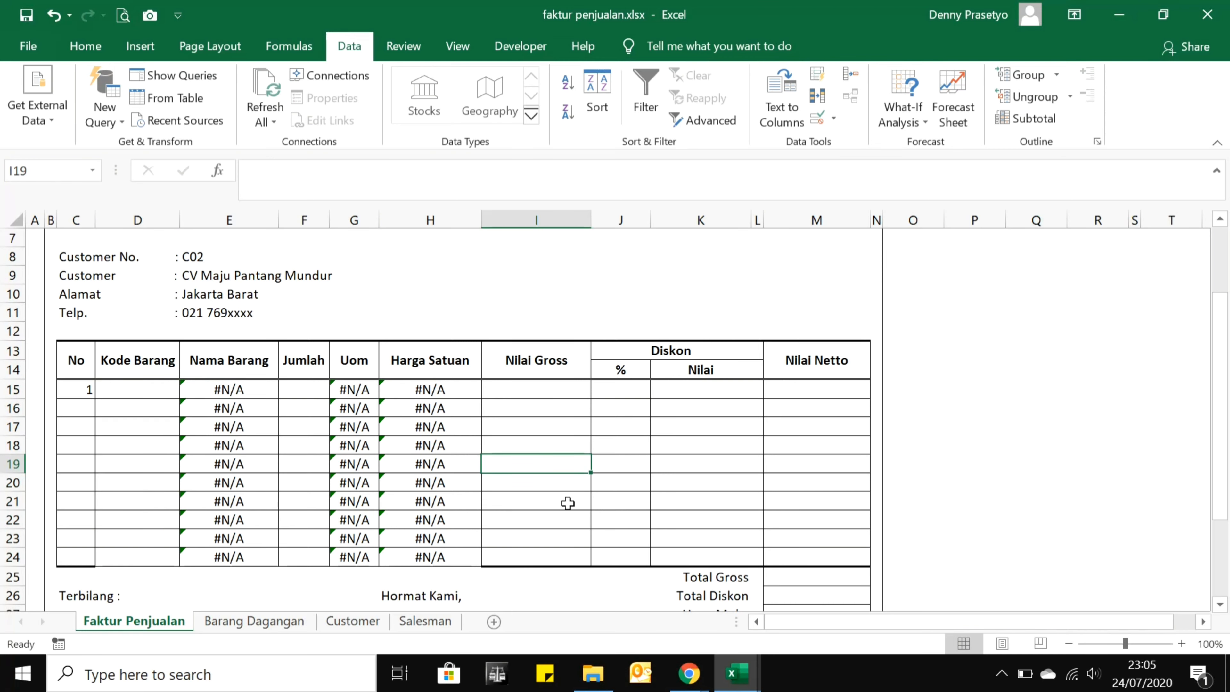